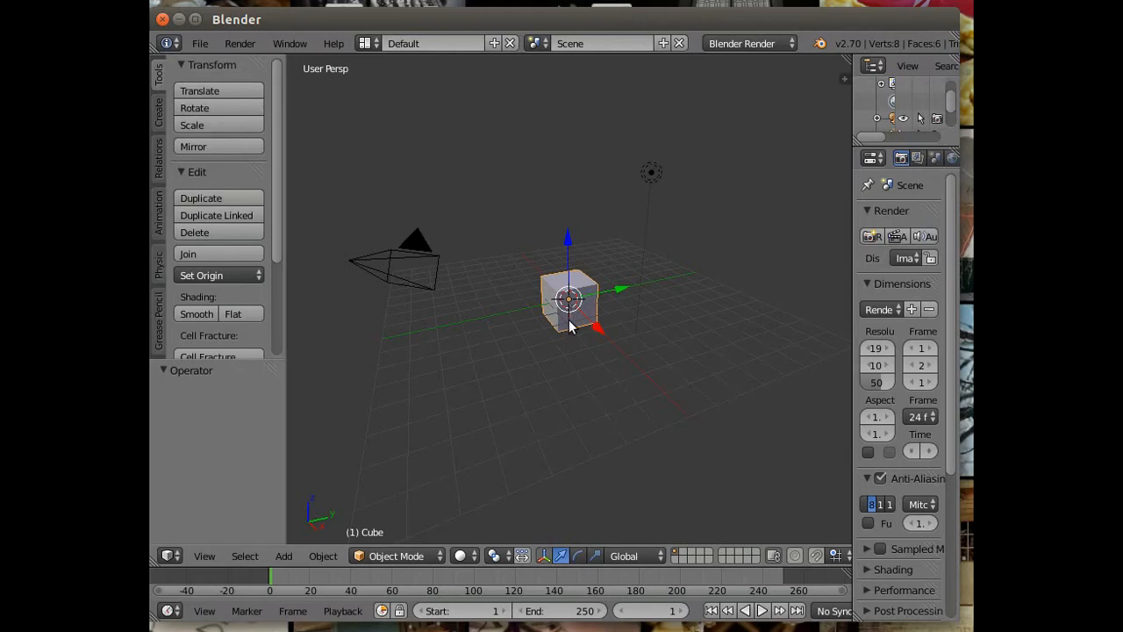
Step: Delete the default cube and add an icosphere with 3 subdivisions in its place
key(x)
click(604, 263)
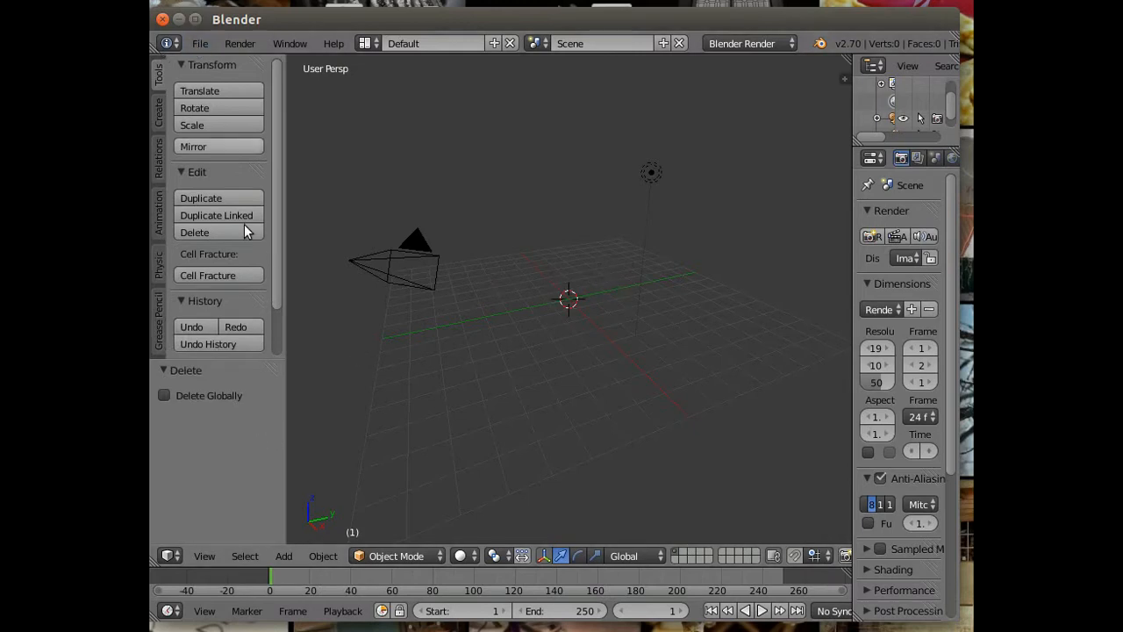
click(284, 556)
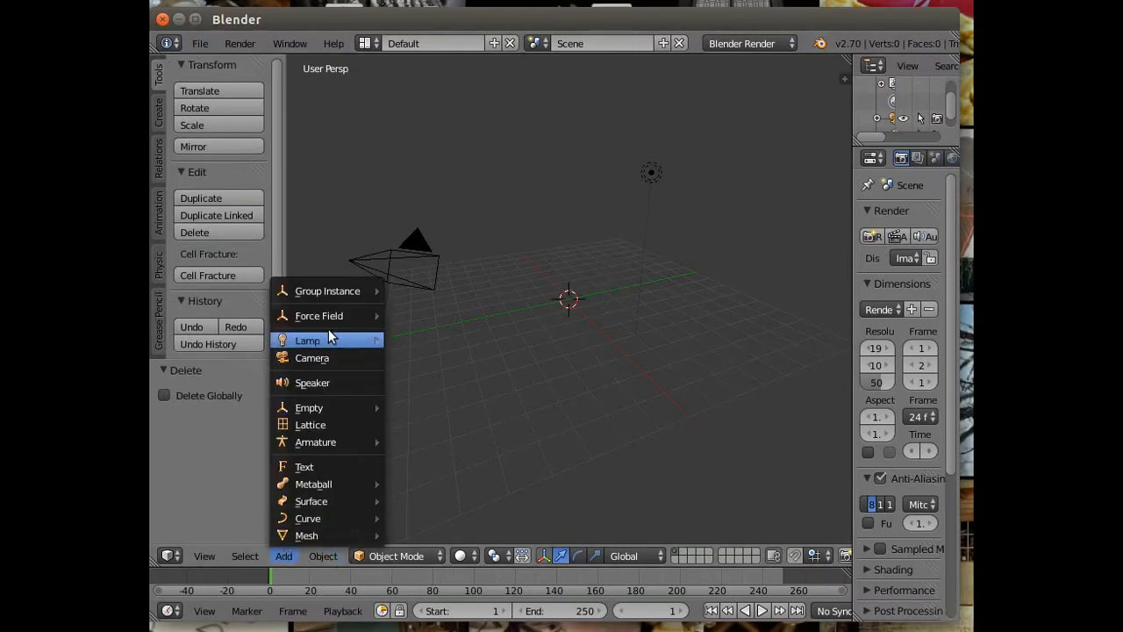
mouse_move(325, 536)
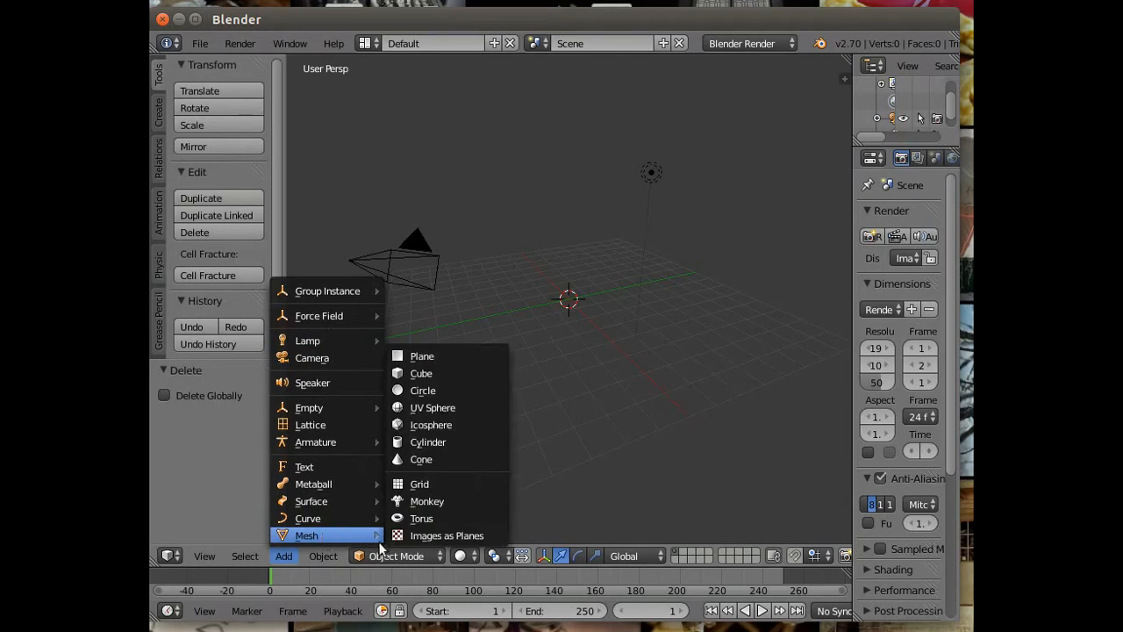
click(430, 425)
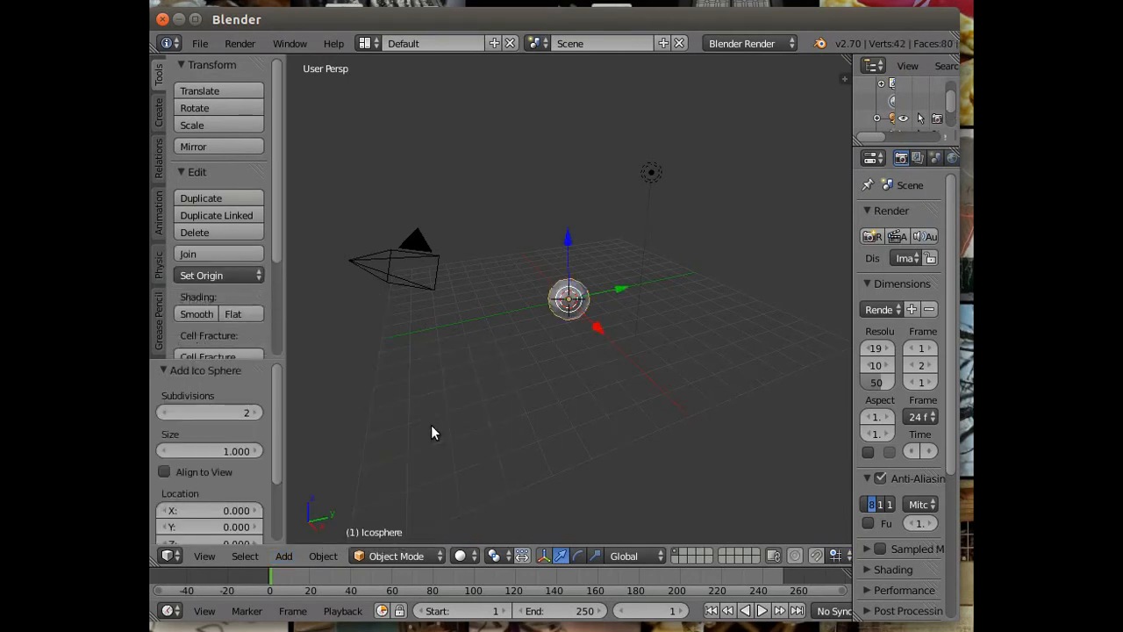
click(256, 413)
Step: Apply the Quick Explode effect to the icosphere
click(321, 556)
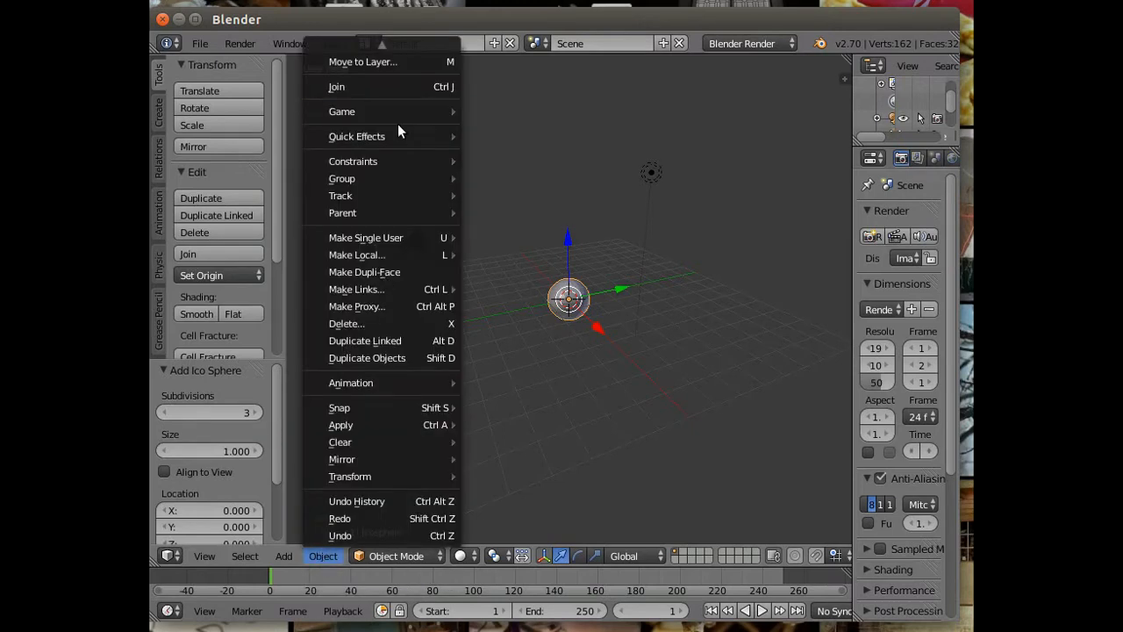
mouse_move(396, 136)
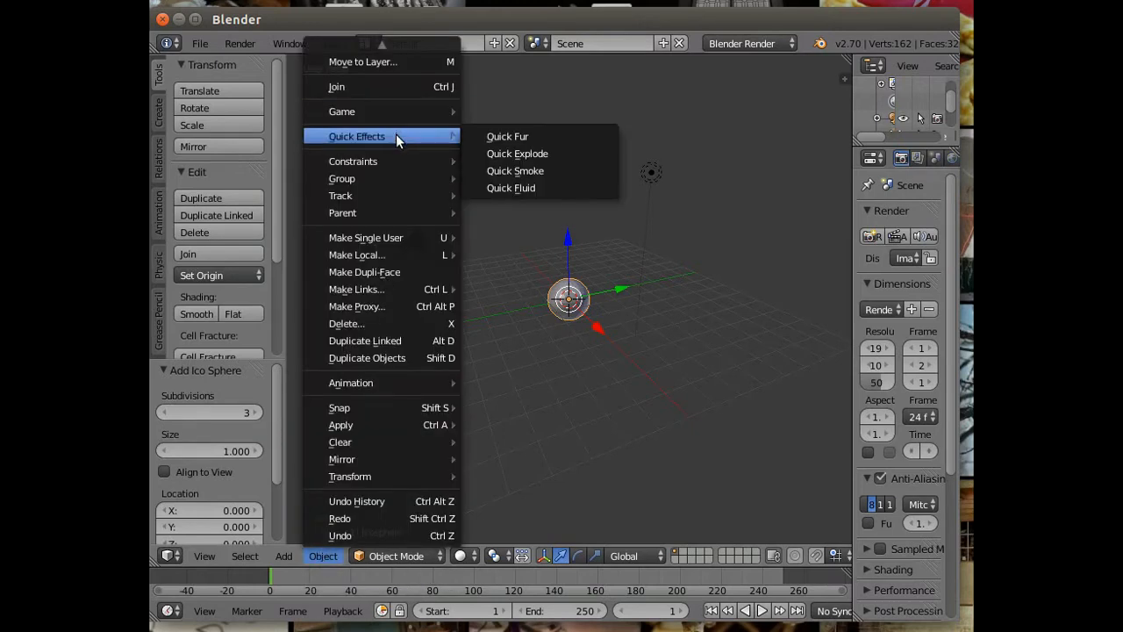
click(517, 151)
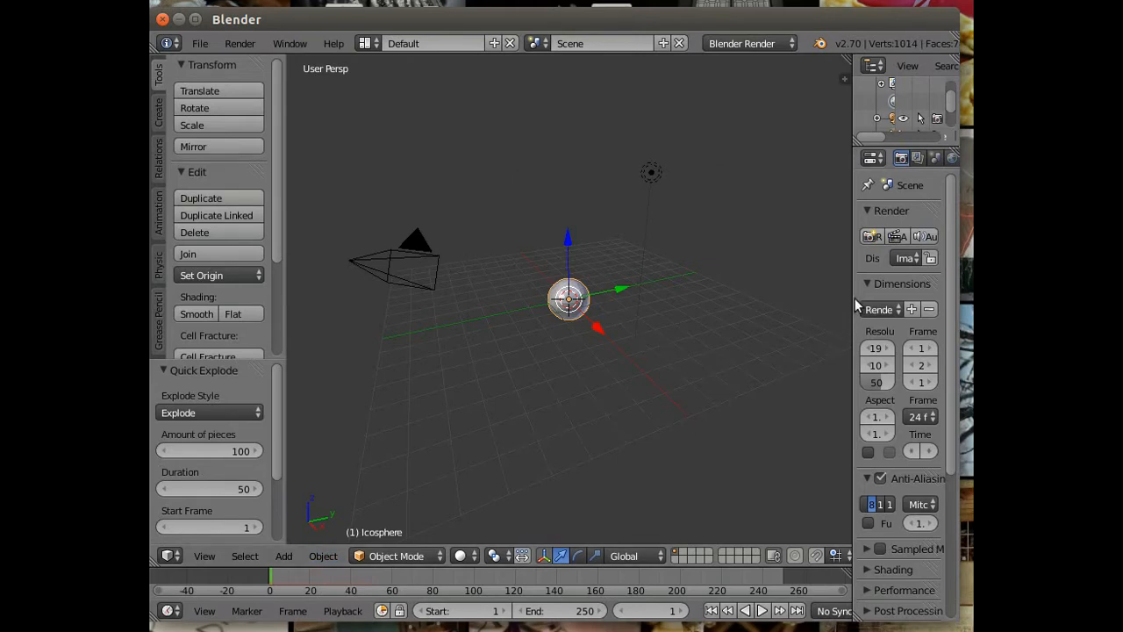
Step: Clear the "Explode fade" Particle UV from the icosphere's Explode modifier
drag(852, 297, 714, 297)
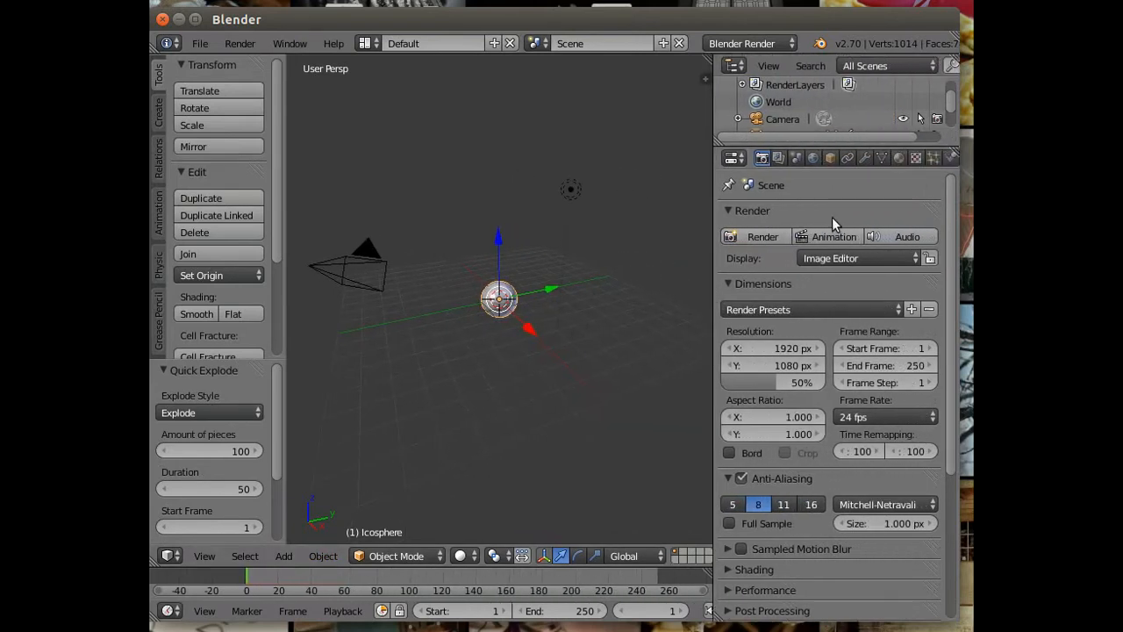
click(864, 157)
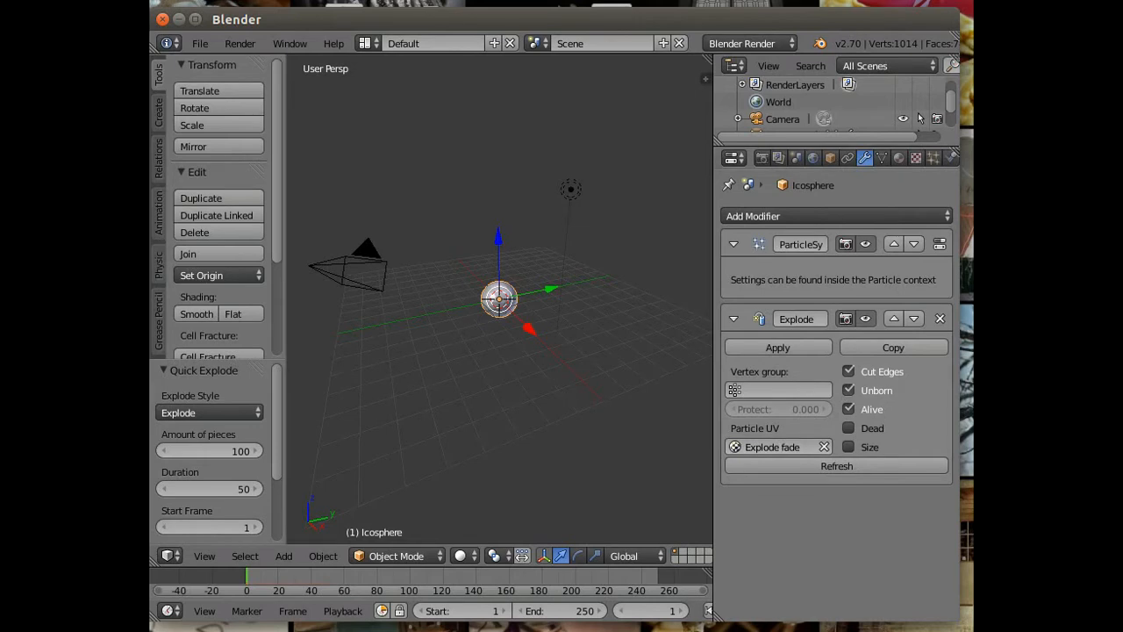
click(825, 446)
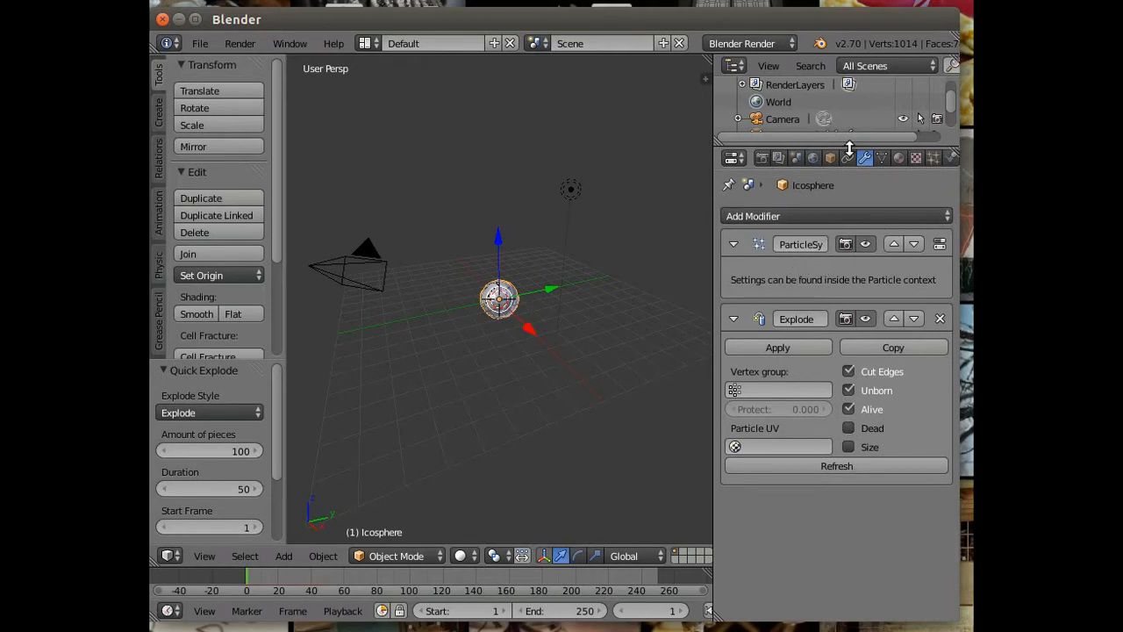
Step: Set the emission number of the icosphere's particle system to 200
click(934, 158)
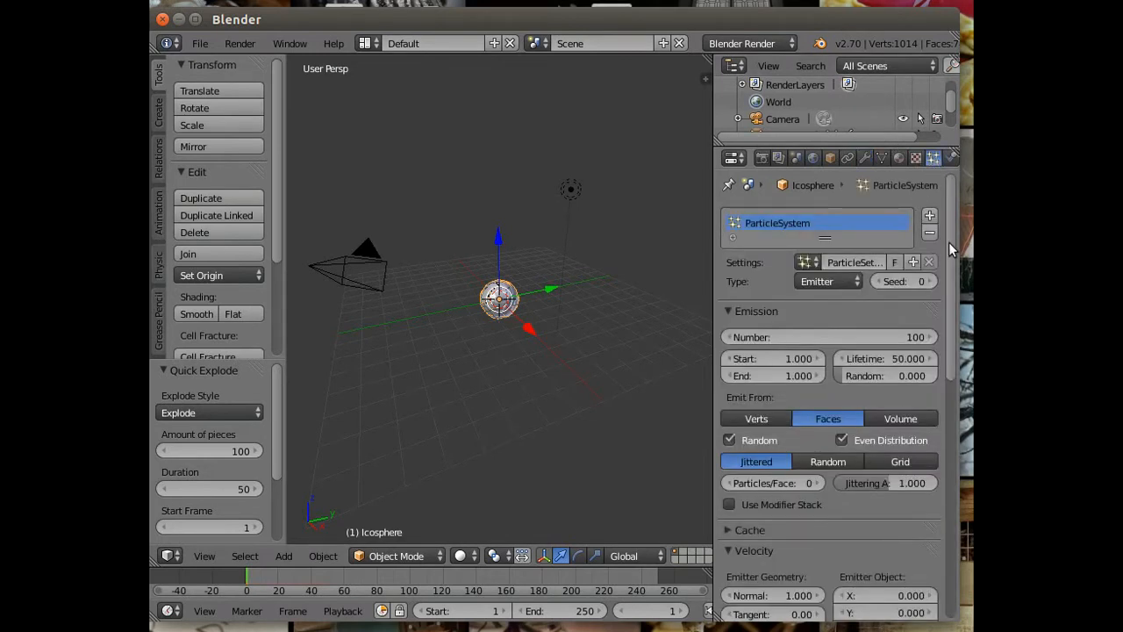
click(801, 337)
text(20)
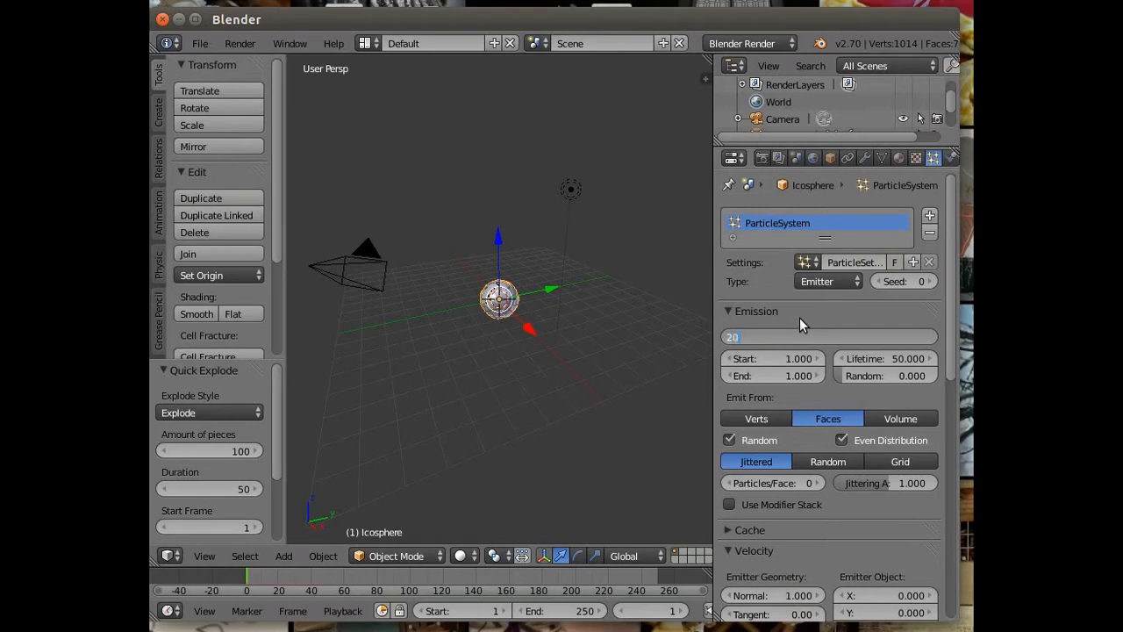
key(Return)
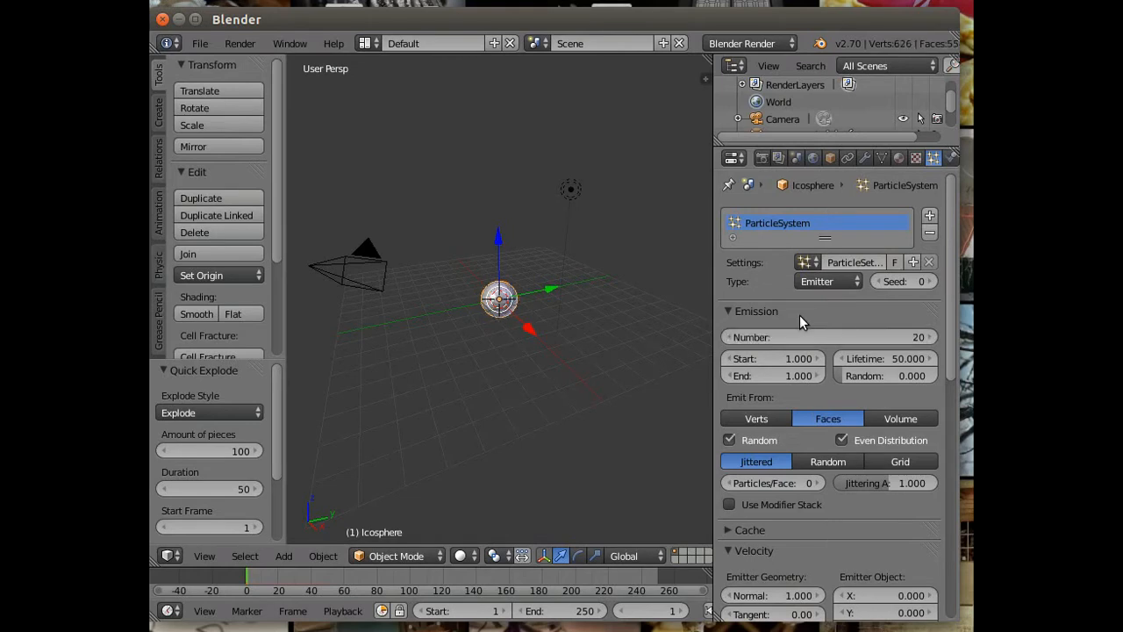
click(919, 337)
text(200)
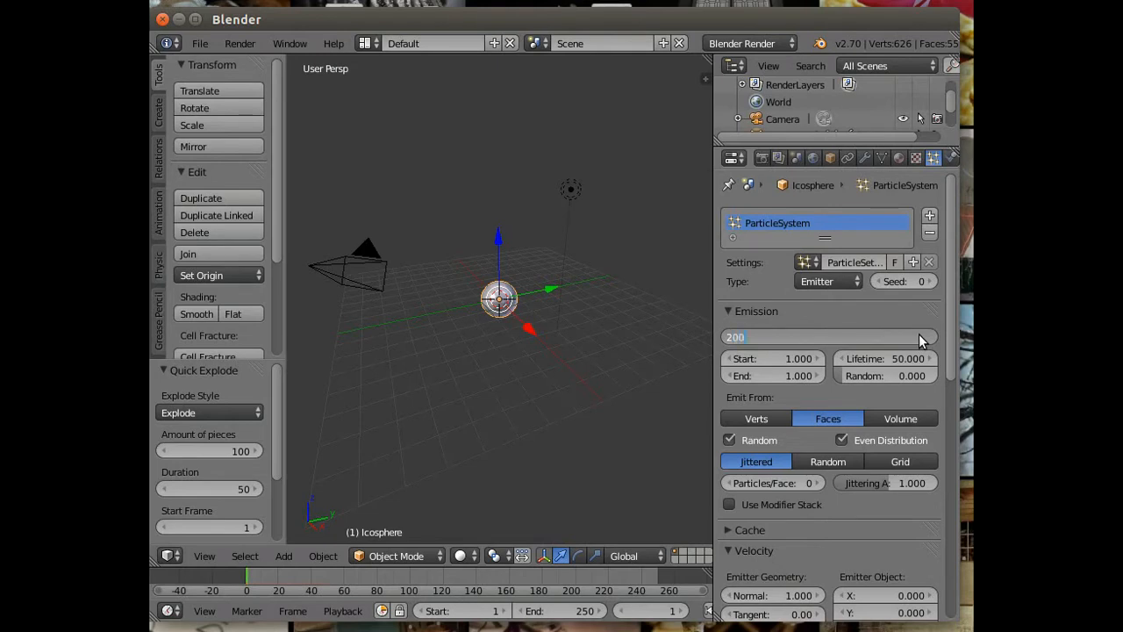
key(Return)
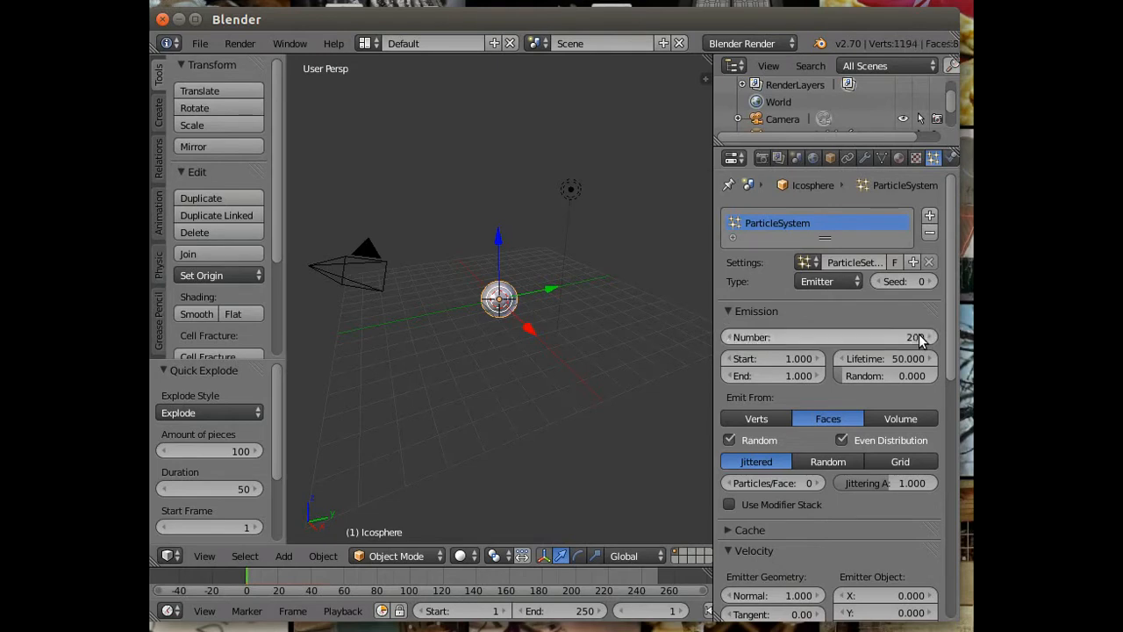
Step: Set the particle emission to end at frame 25 and start at frame 24
click(781, 358)
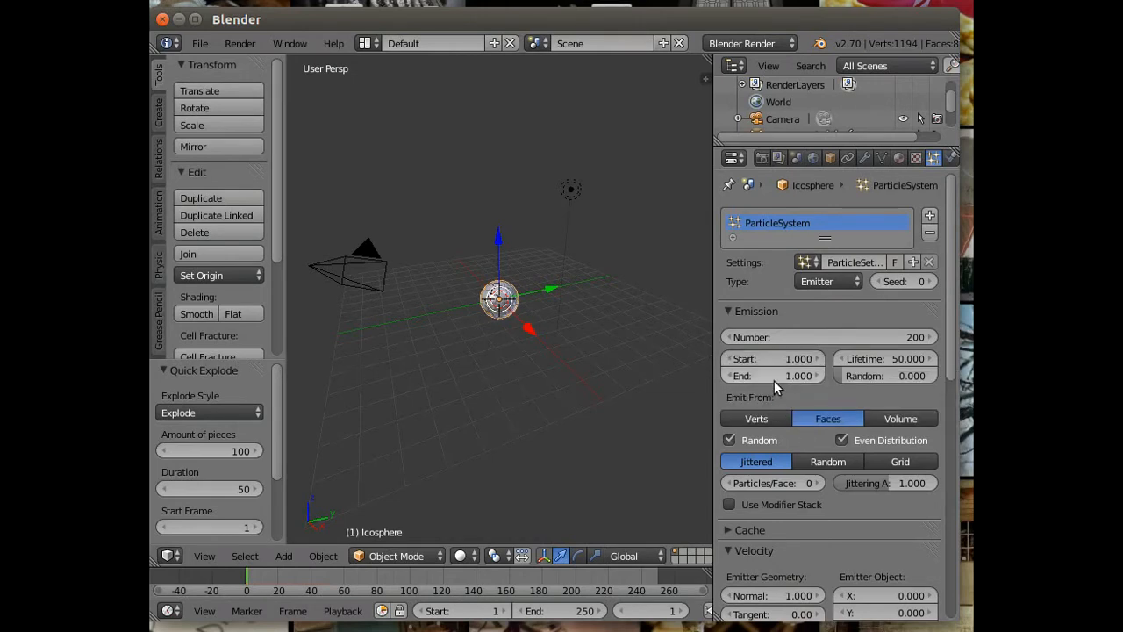
click(774, 376)
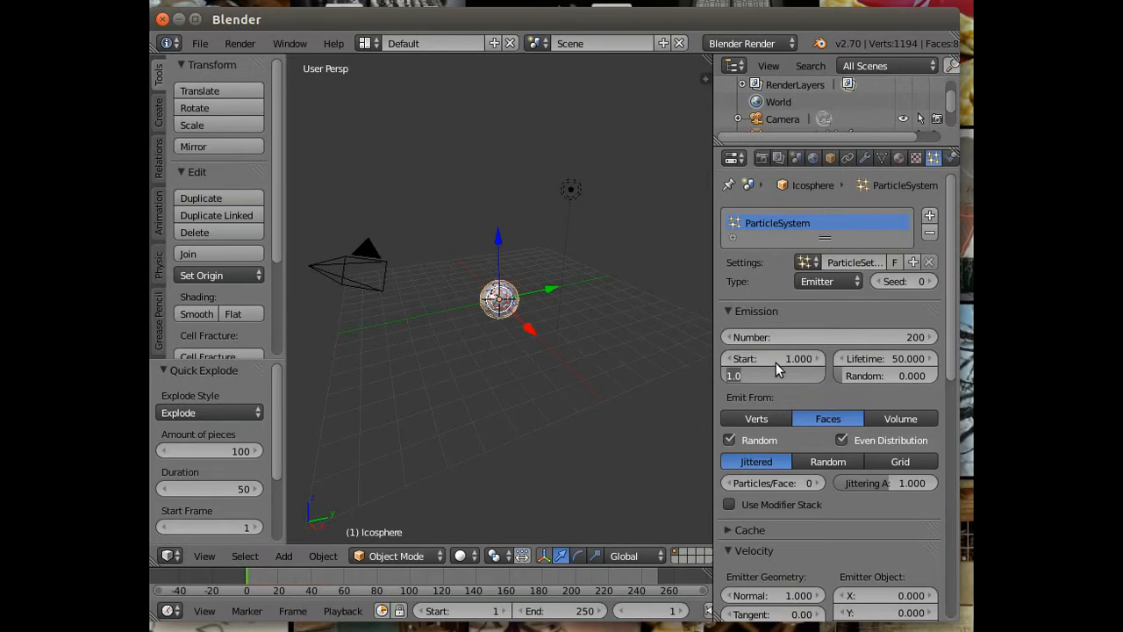
text(25)
key(Return)
click(774, 354)
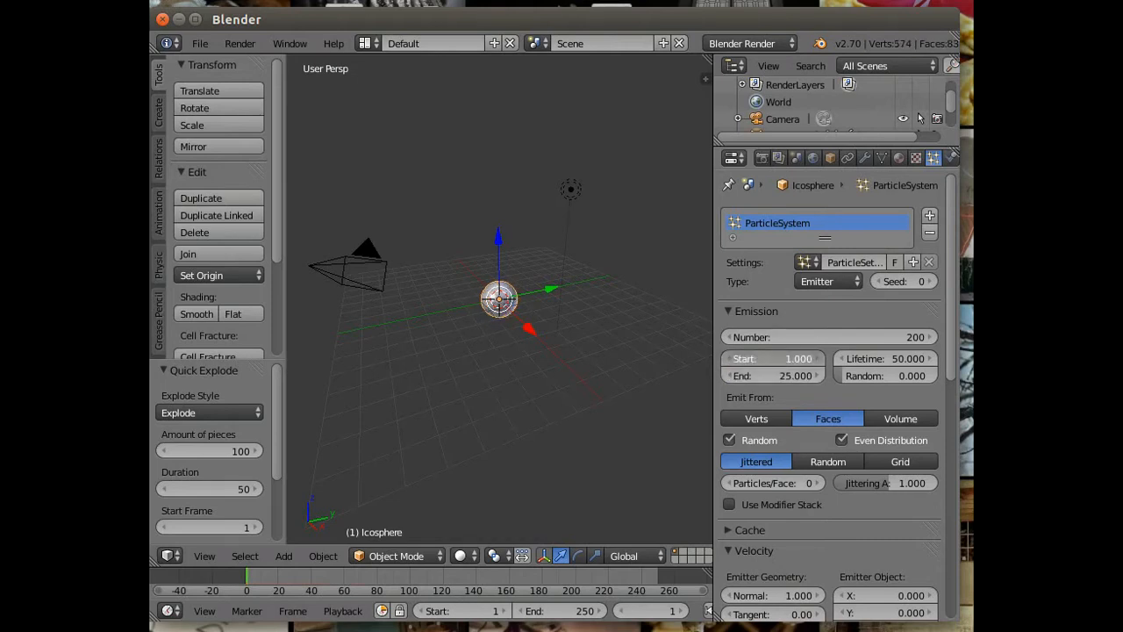
text(24)
key(Return)
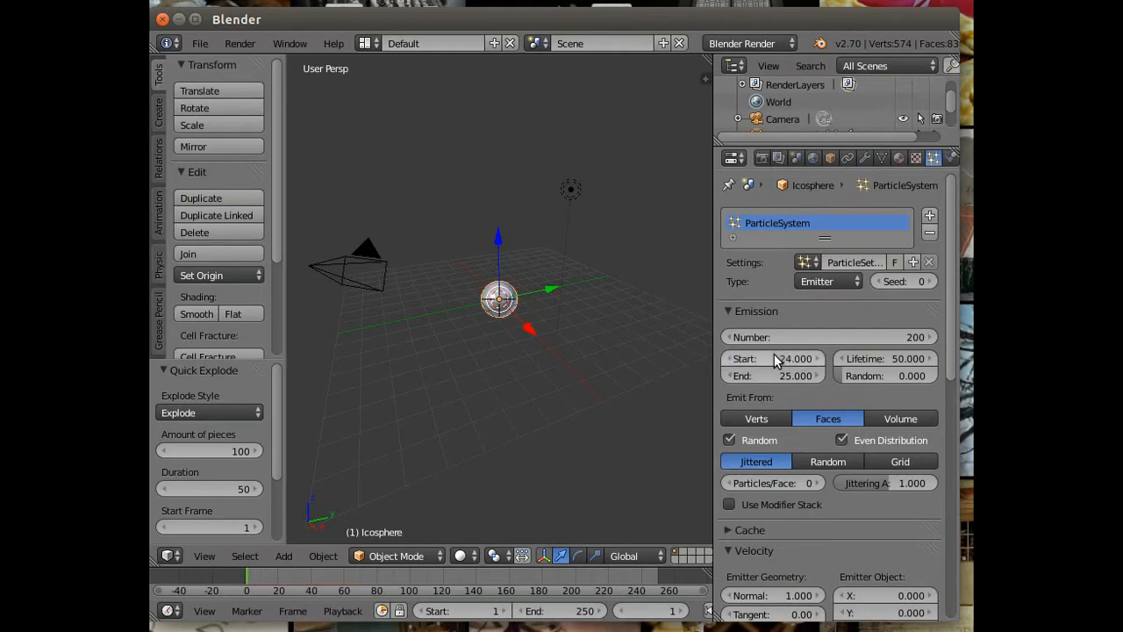
Step: Set the lifetime of the emitted particles to 250
click(881, 359)
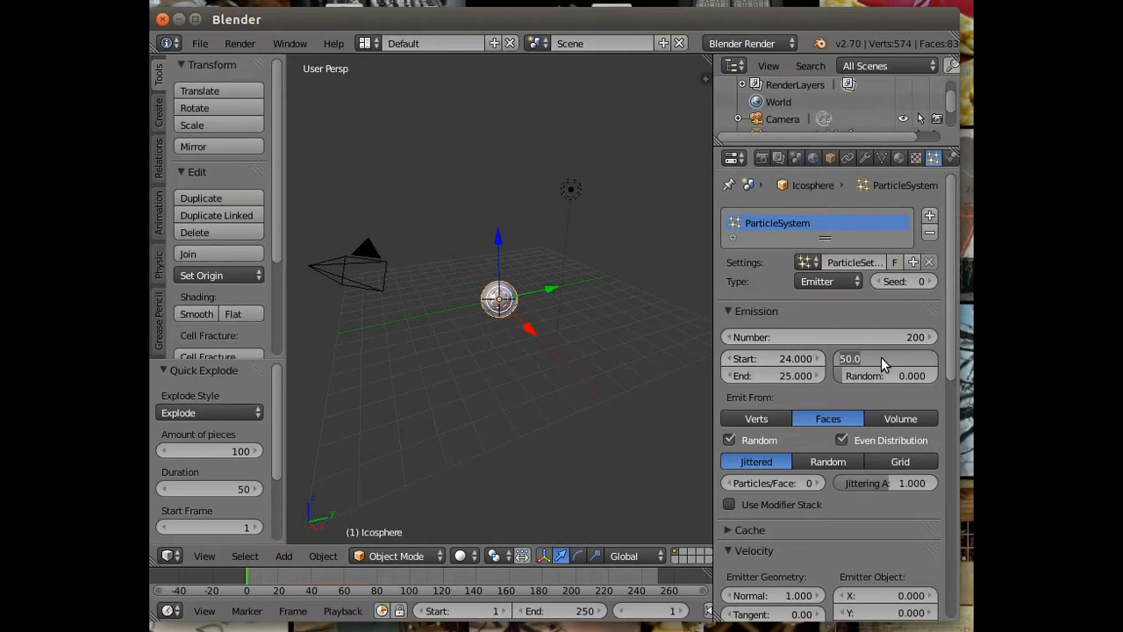
text(2)
key(Return)
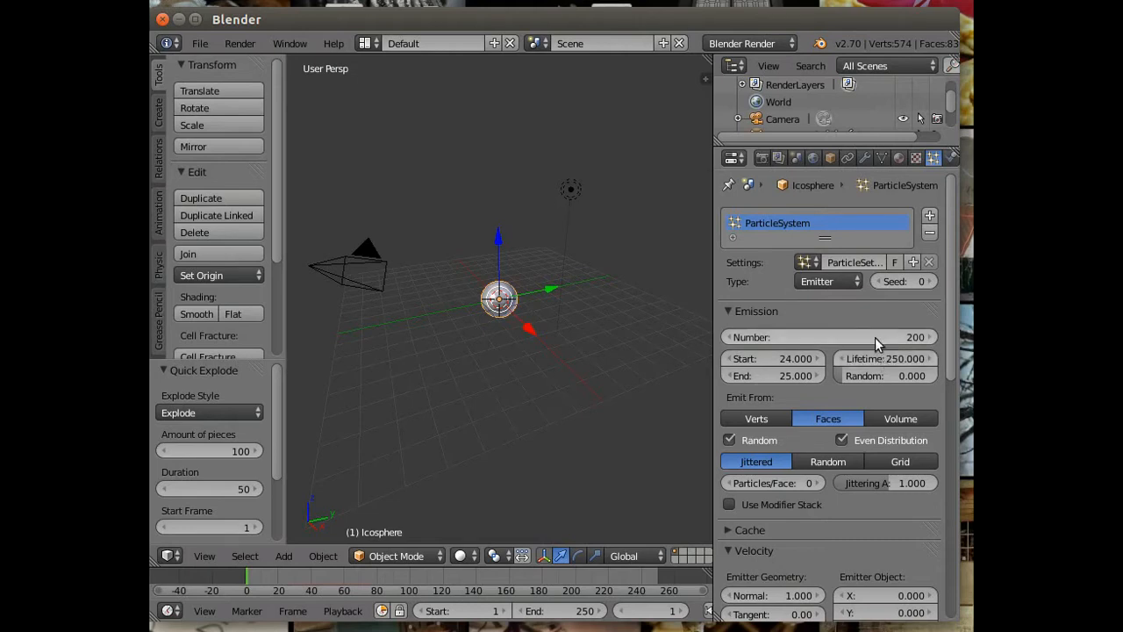
Step: Widen the 3D view, play the animation to preview the explosion, and stop the playback
scroll(786, 416, down, 2)
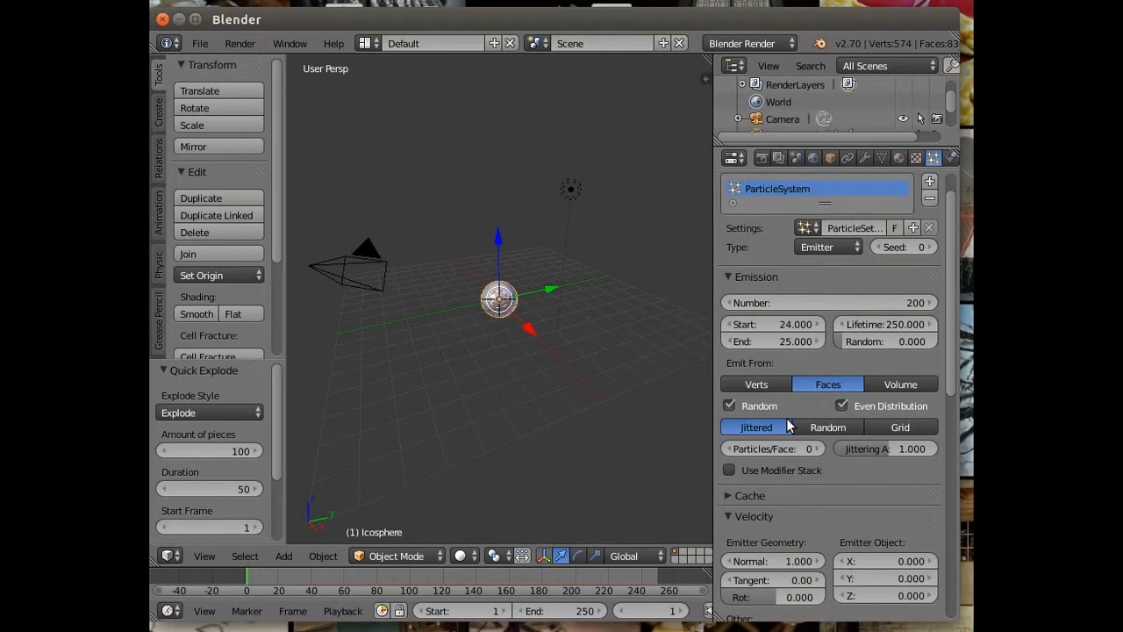
scroll(766, 434, down, 8)
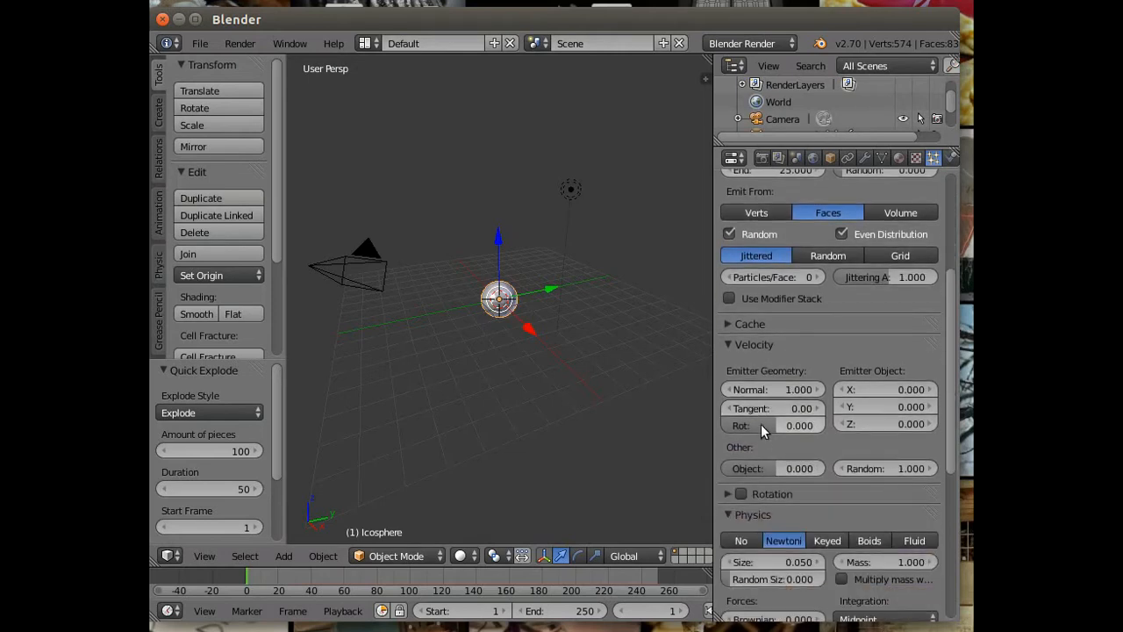
scroll(759, 342, down, 5)
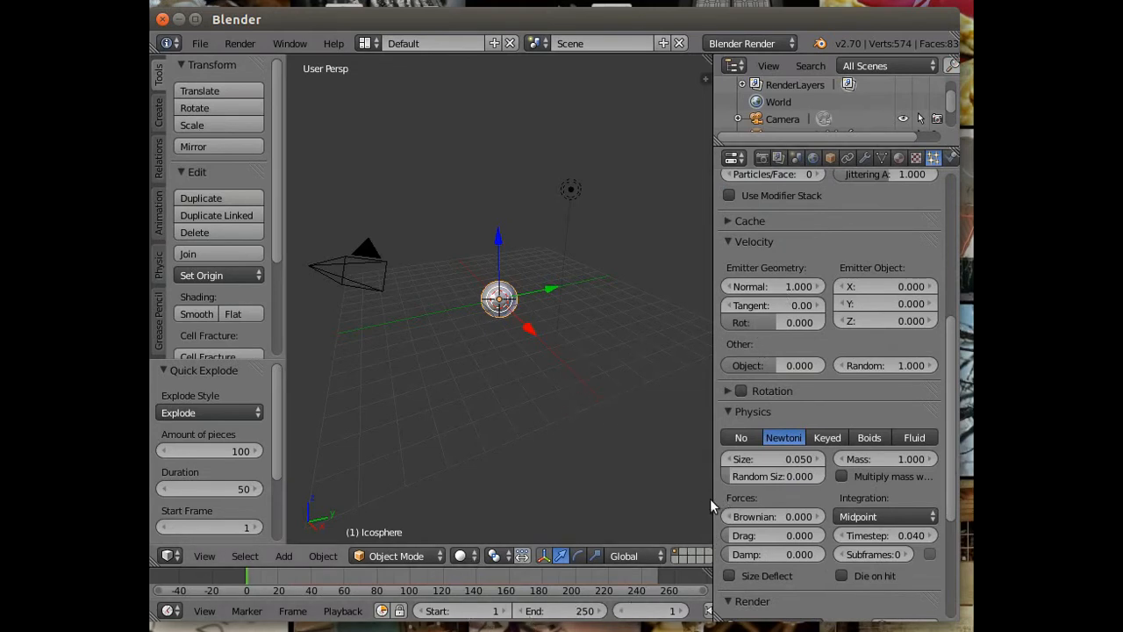
drag(711, 499, 767, 502)
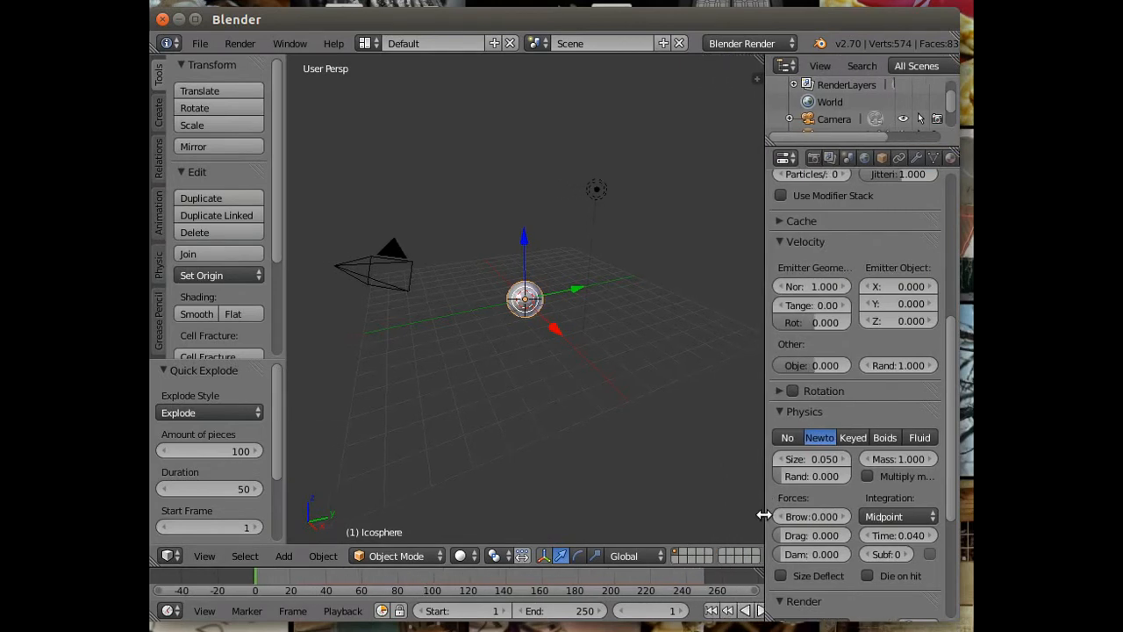
click(760, 611)
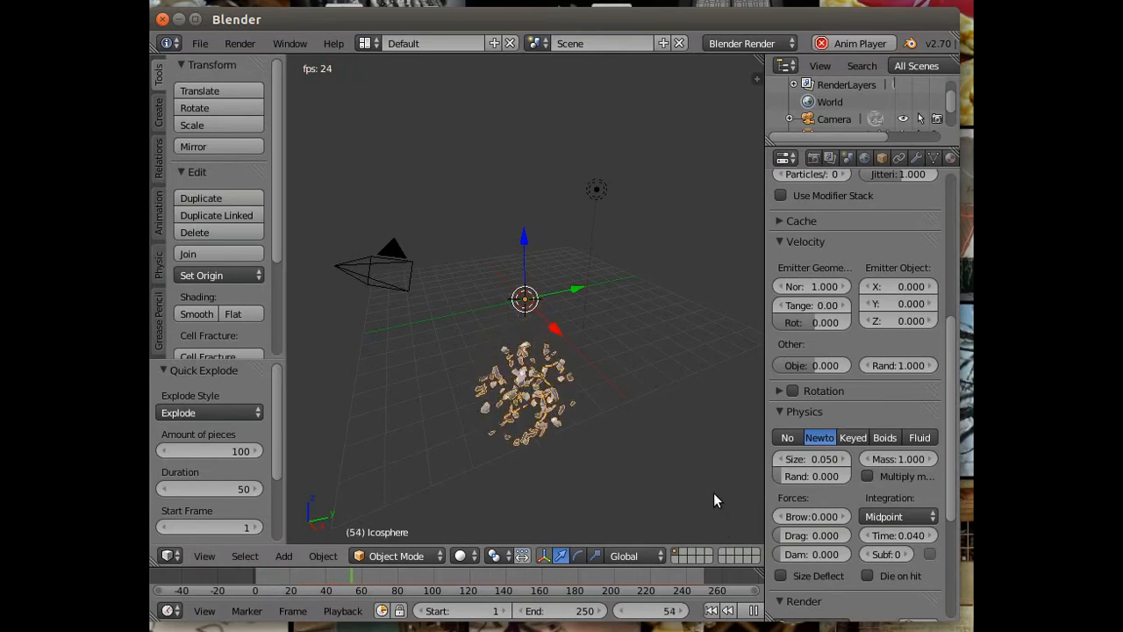
click(753, 610)
click(729, 611)
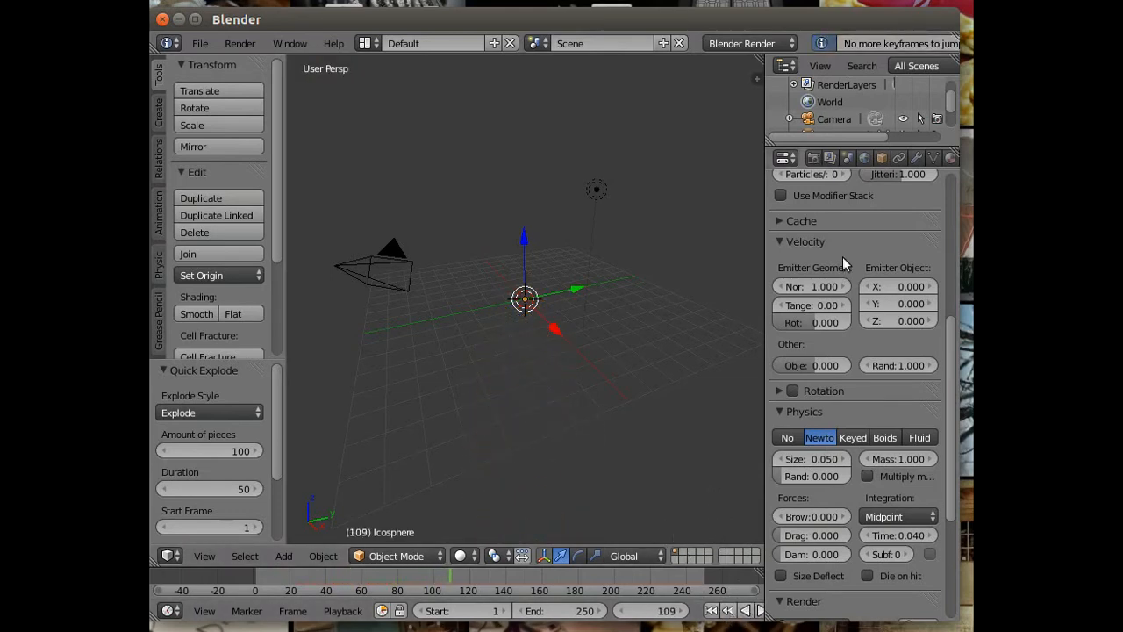
Step: Set the emitter object's Z velocity to 5 and replay the animation from frame 1
click(898, 322)
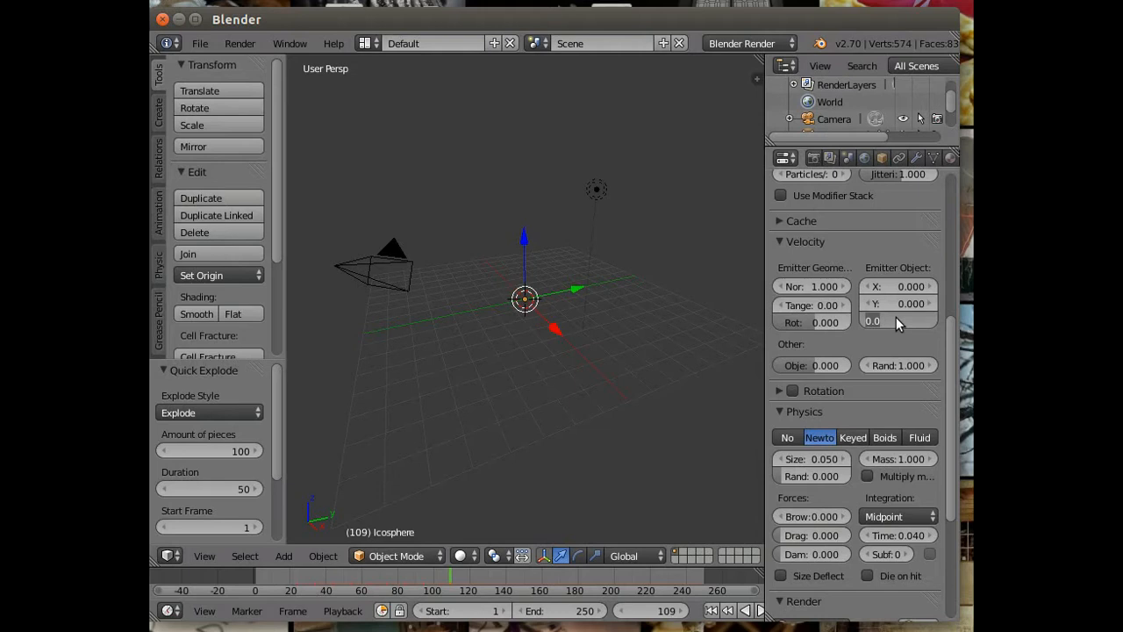
key(Return)
click(710, 611)
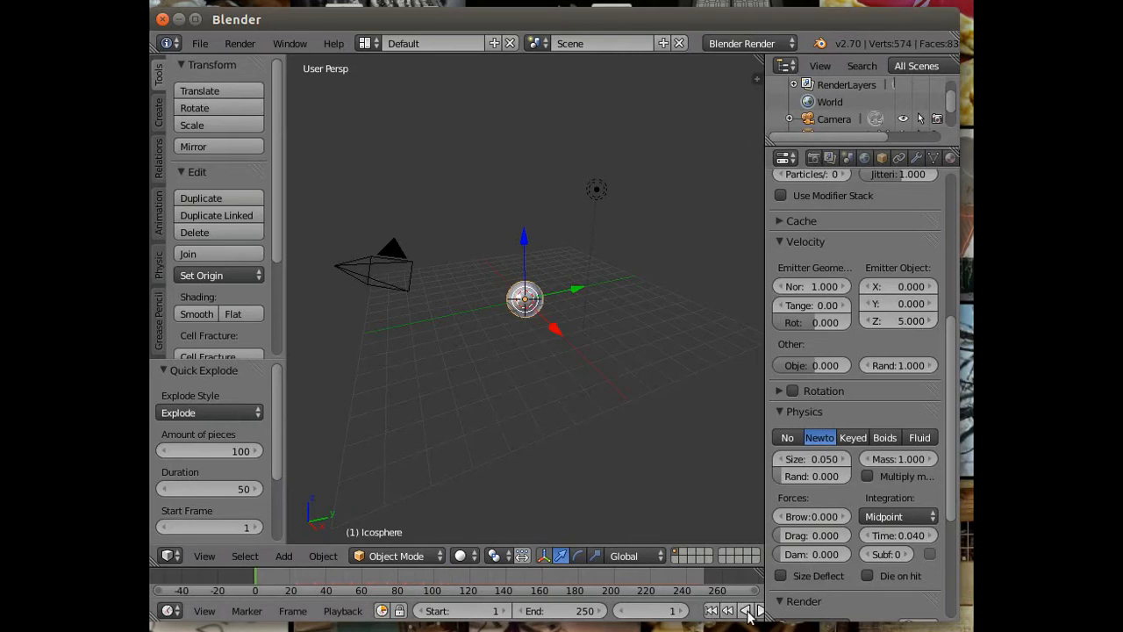
click(760, 612)
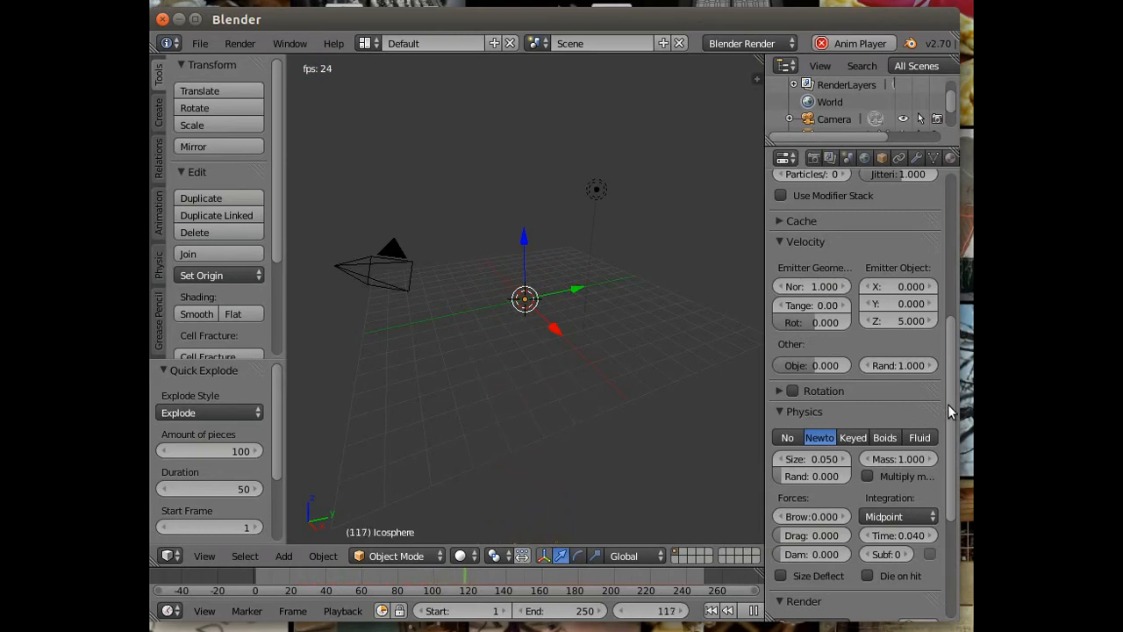
Step: Set the gravity field weight of the particle system to 0.2 while the animation plays
drag(948, 404, 950, 579)
click(801, 553)
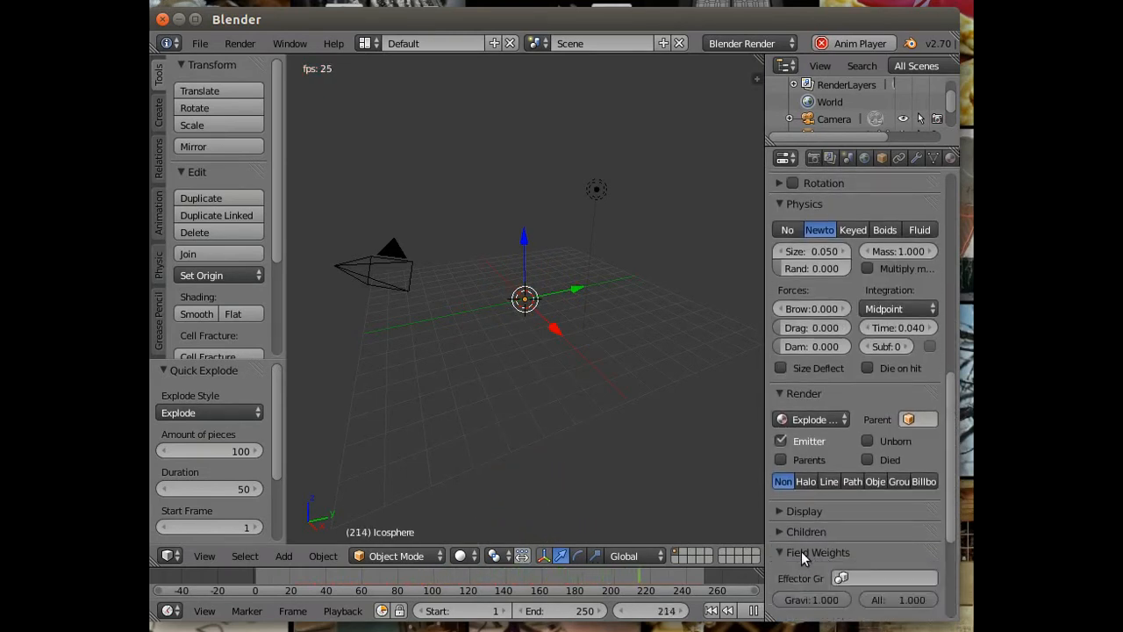
click(813, 600)
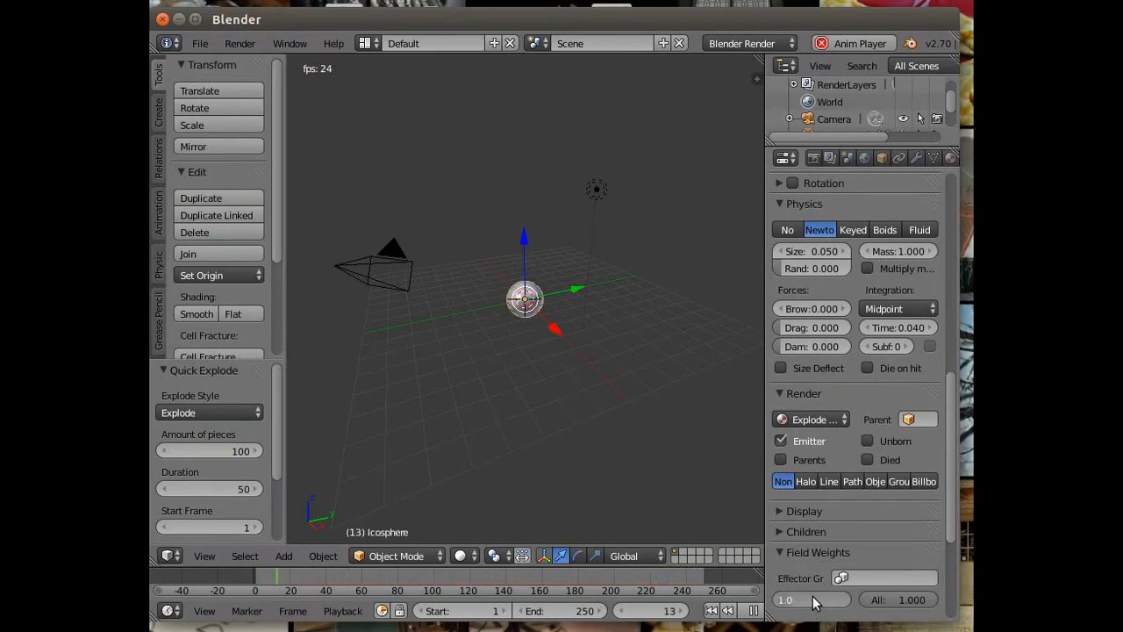
key(BackSpace)
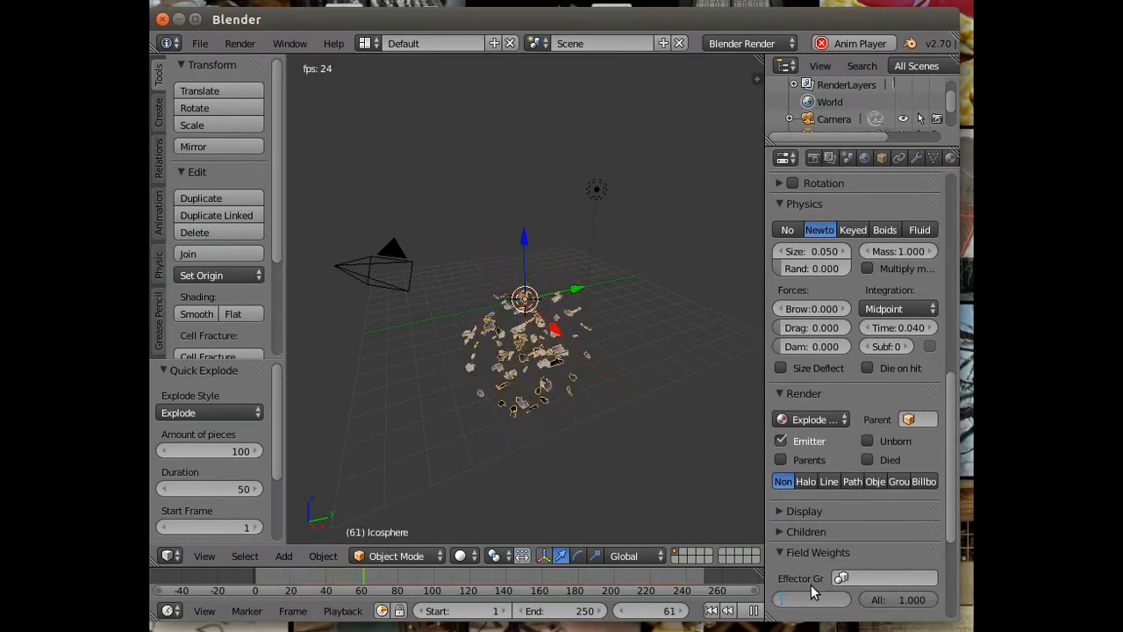
text(0.2)
key(Return)
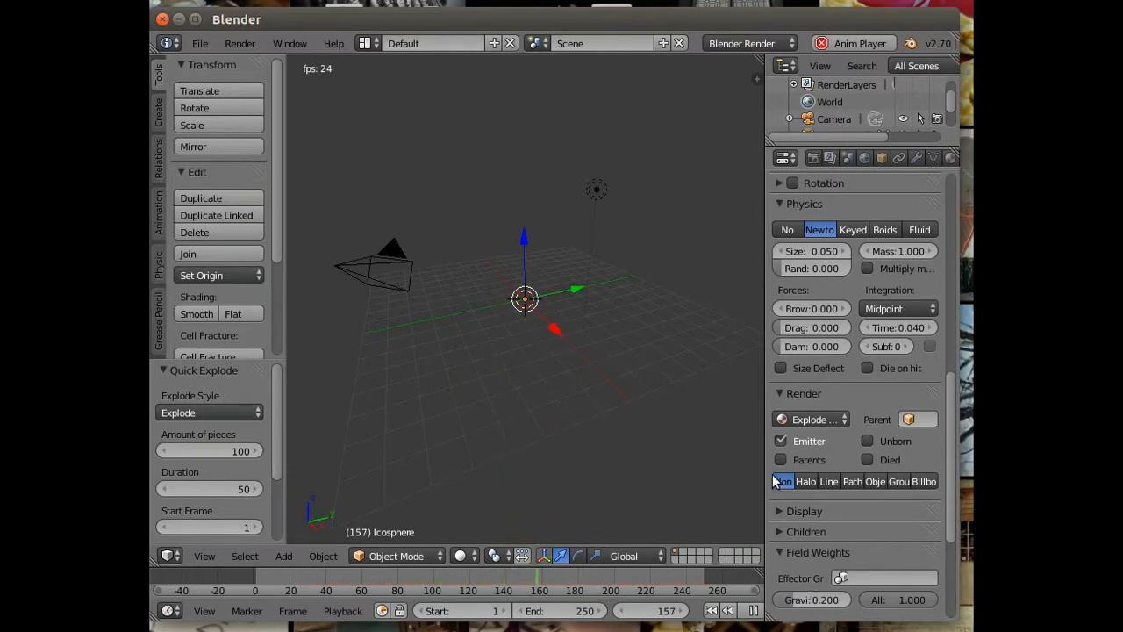
drag(949, 391, 948, 165)
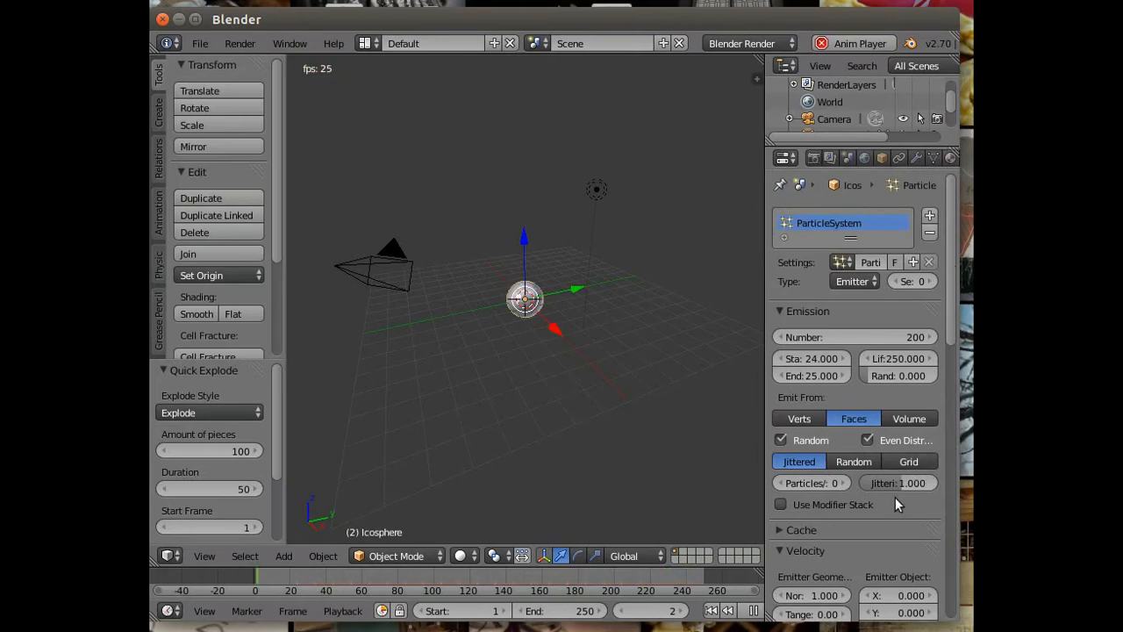
Step: Set the random velocity of the particle system to 2 while the animation plays
scroll(896, 525, down, 3)
scroll(895, 530, down, 2)
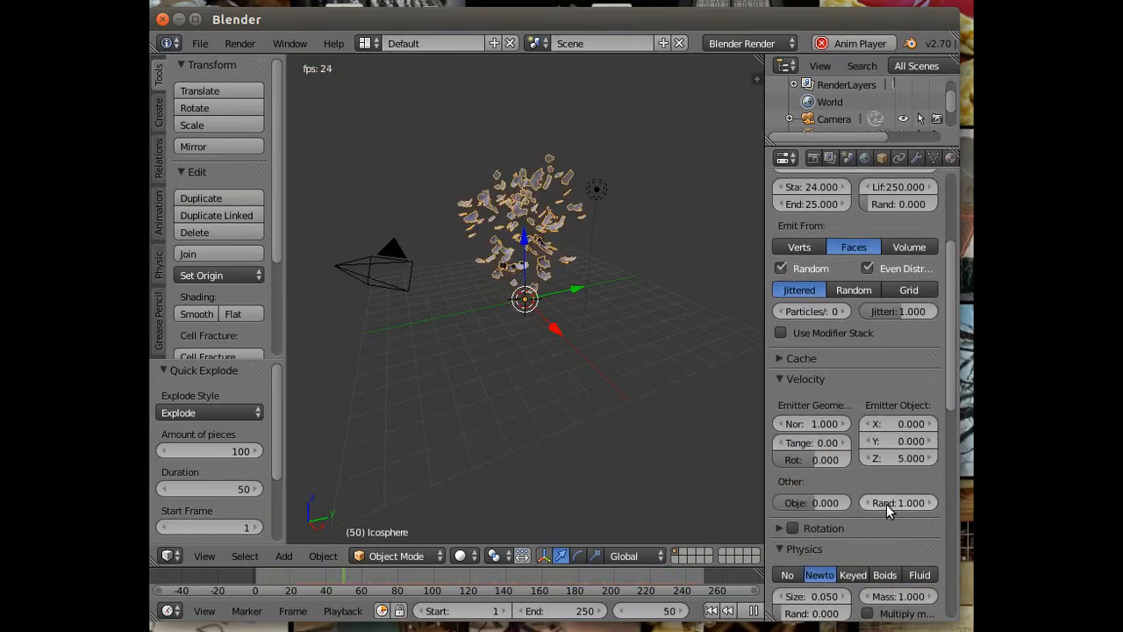
click(887, 503)
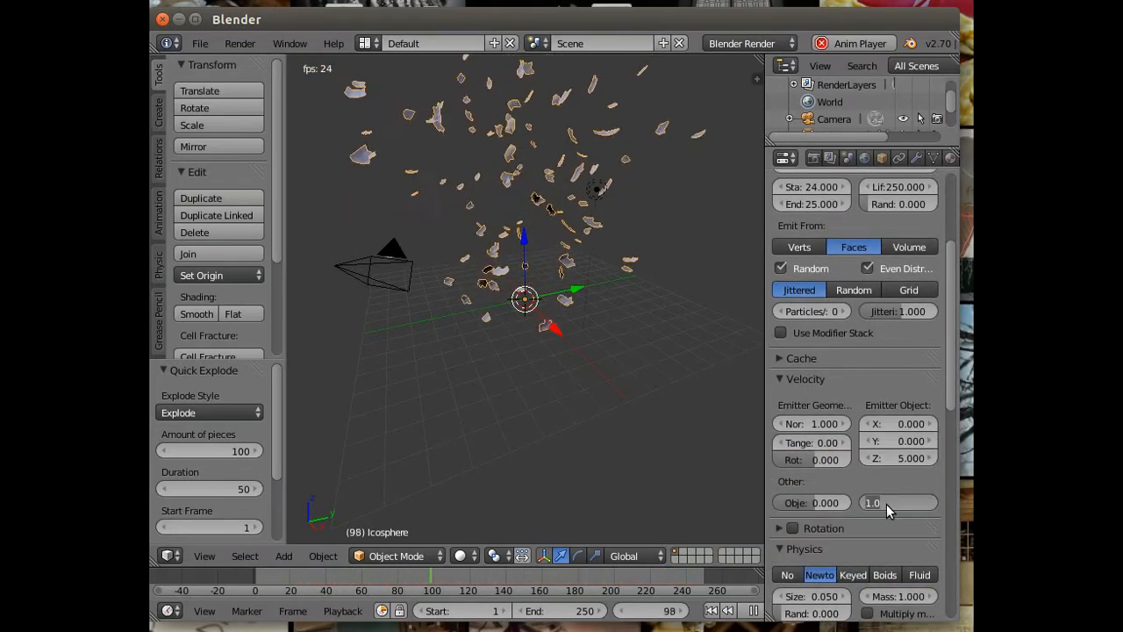
text(2)
key(Return)
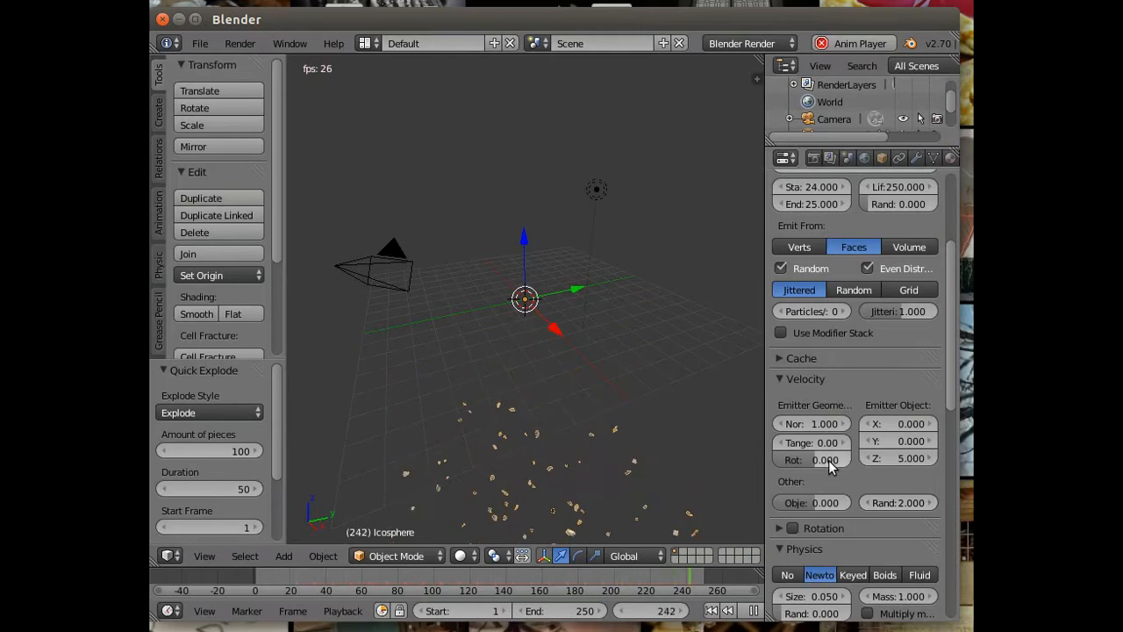
Step: Try a Z velocity of 3 for the emitter object during playback
click(814, 423)
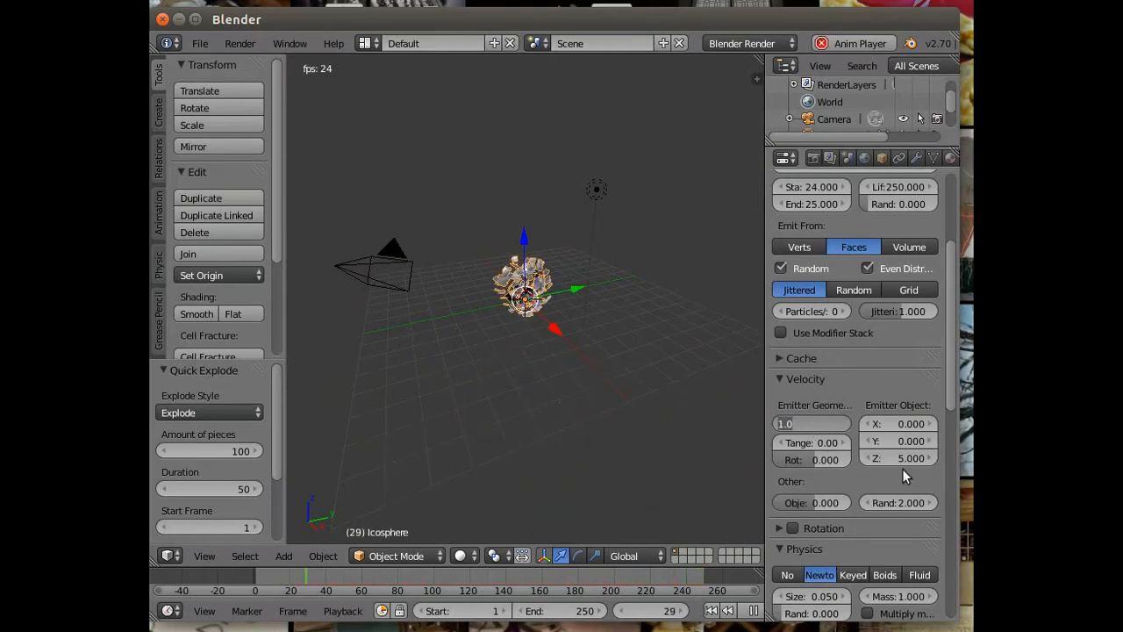
key(Return)
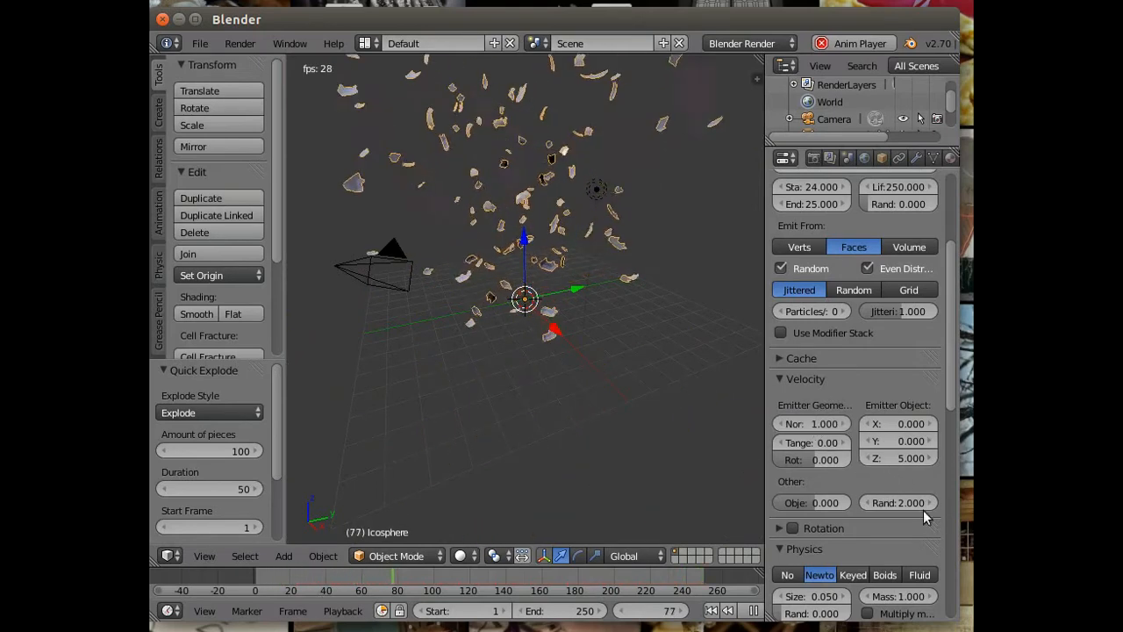
click(908, 458)
text(3)
key(Return)
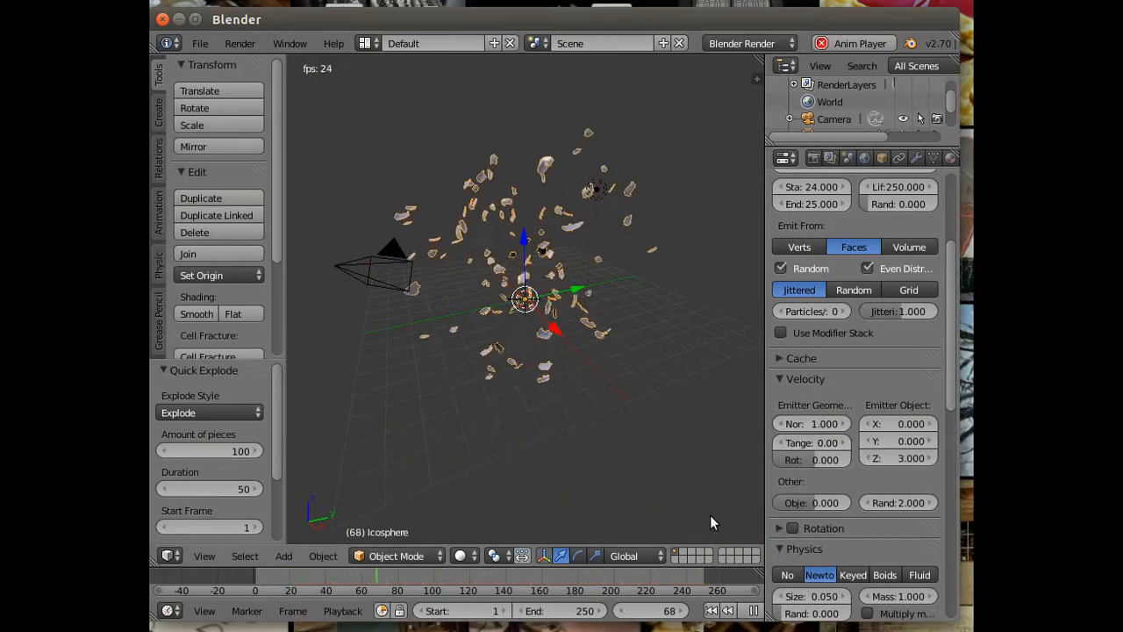
Step: Set the emitter object's Z velocity to 4, watch the explosion, and stop the playback
click(915, 458)
text(4)
key(Return)
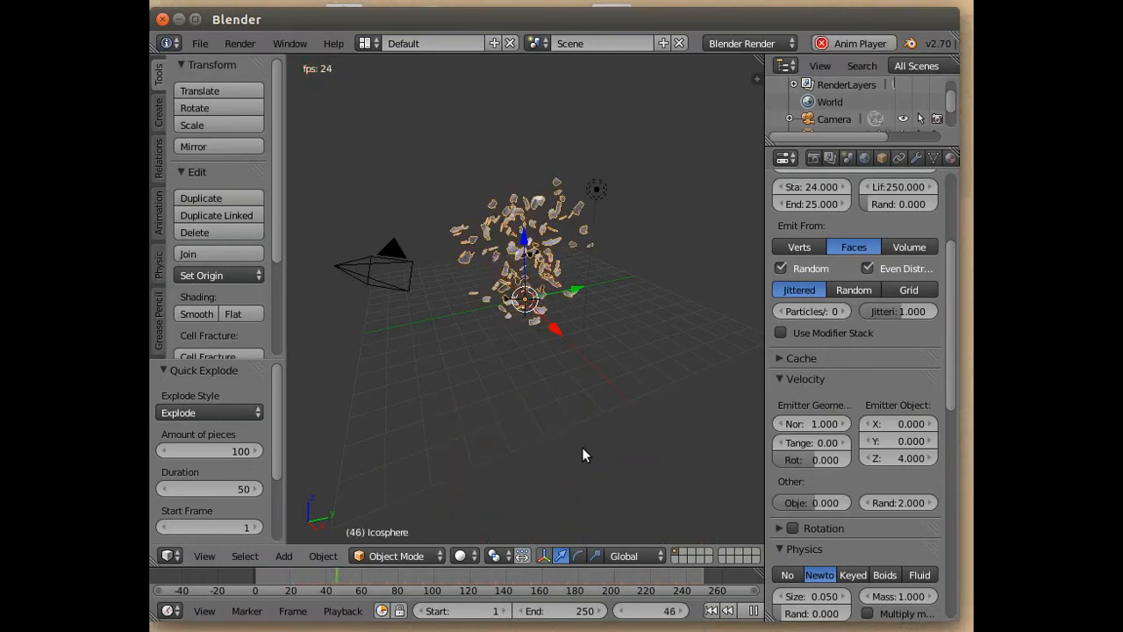
click(753, 610)
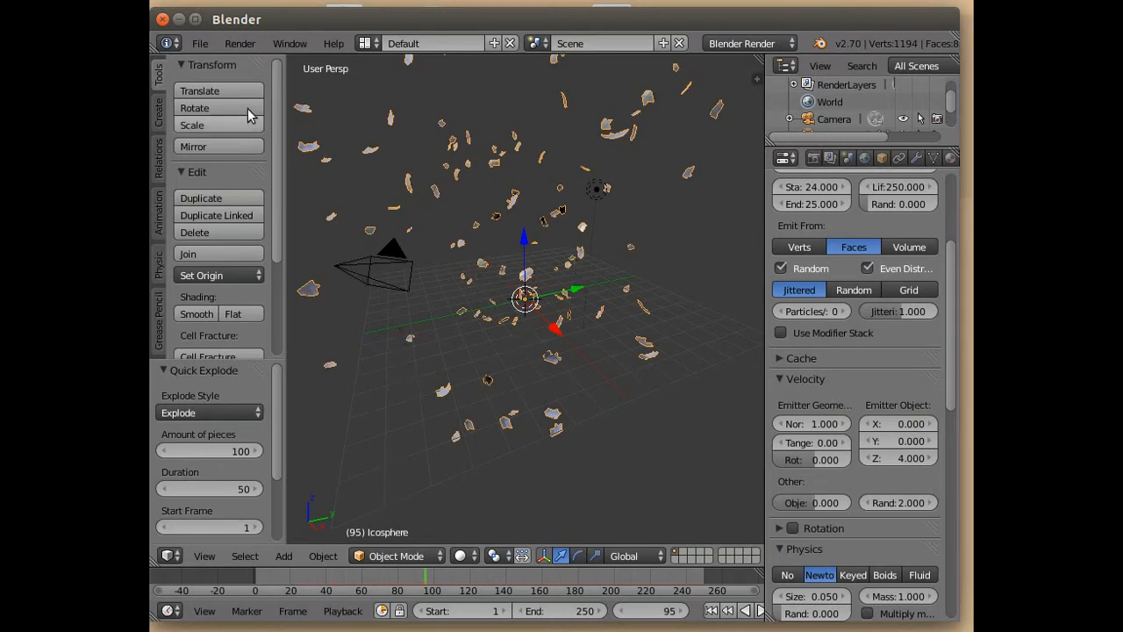
Step: Add a plane mesh to the scene at the icosphere's position
click(323, 556)
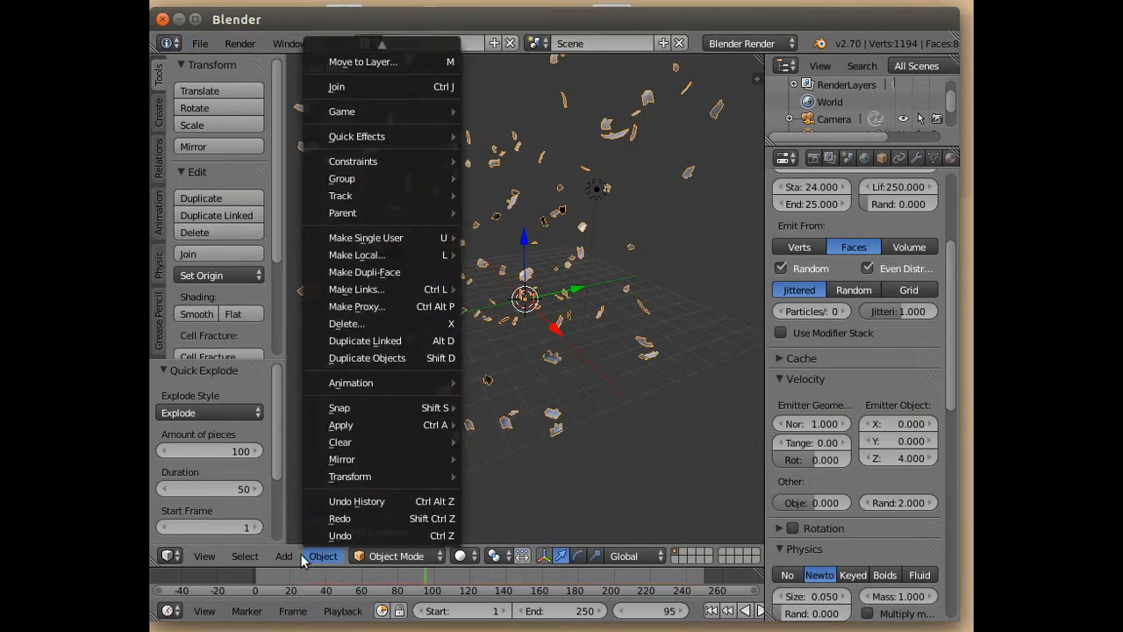
click(290, 557)
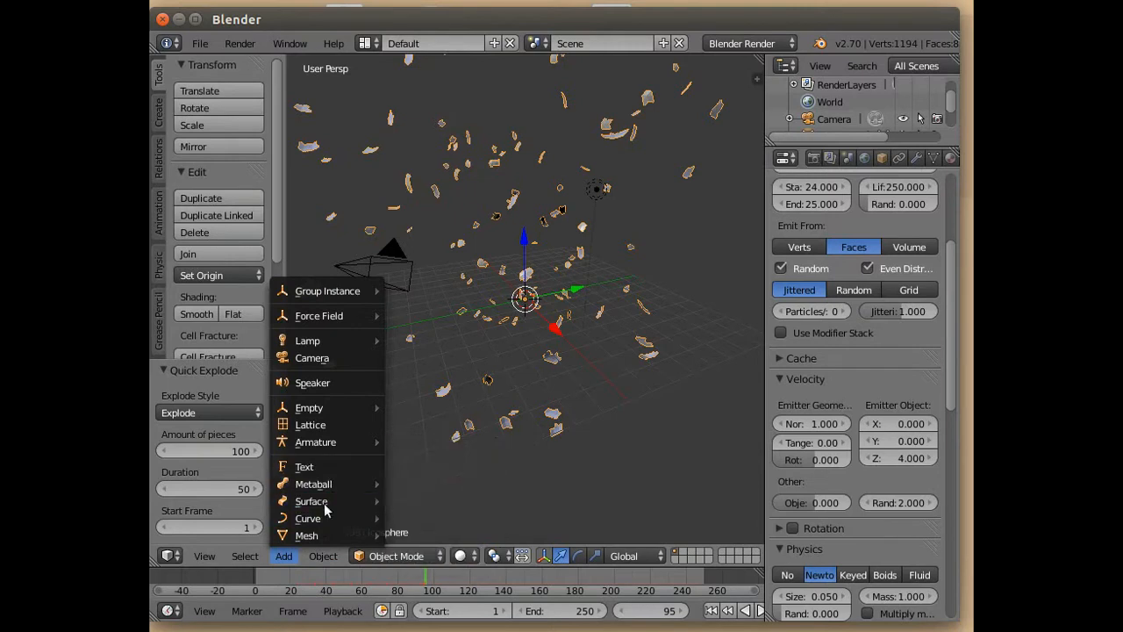
mouse_move(329, 535)
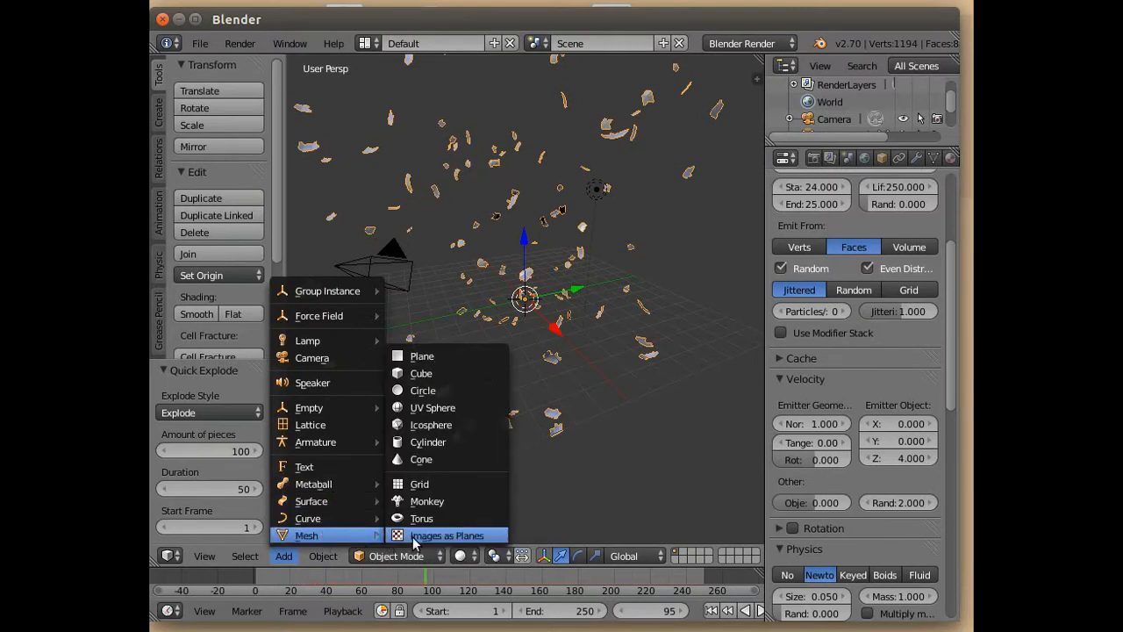
click(448, 358)
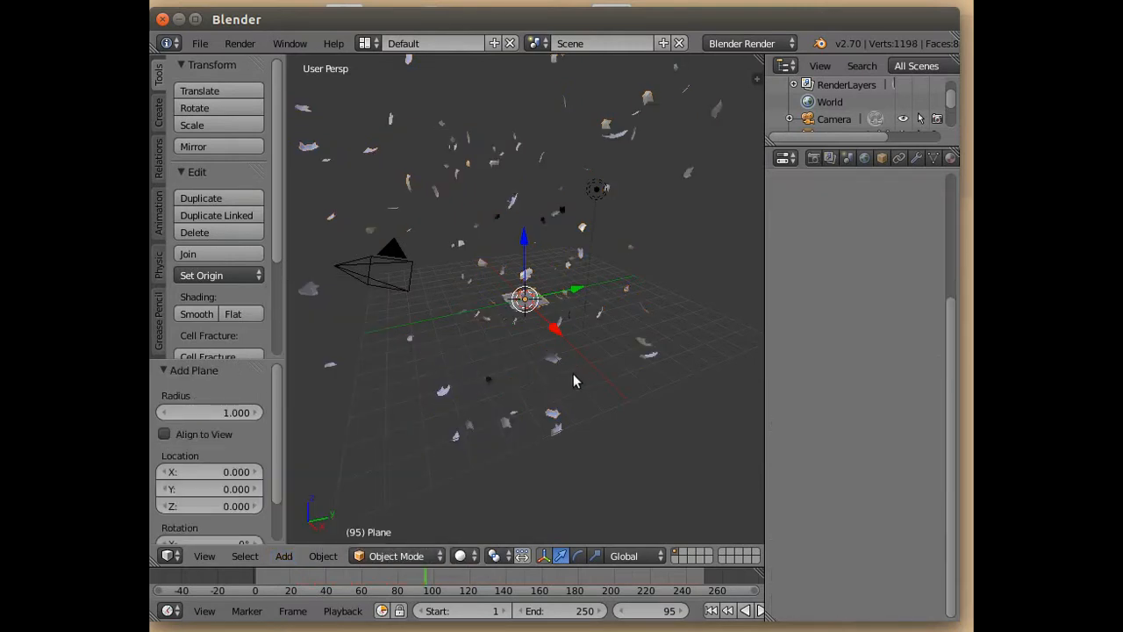
Step: Scale the plane up by about 8.2, return to frame 1, and lower the plane about 0.77 along Z
key(s)
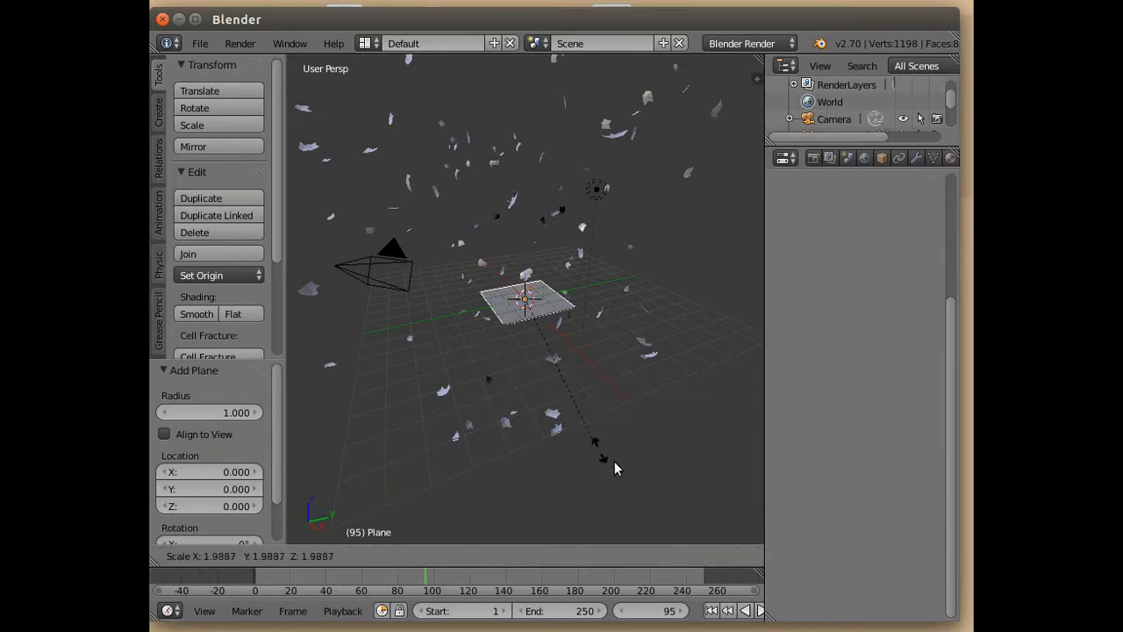
click(554, 286)
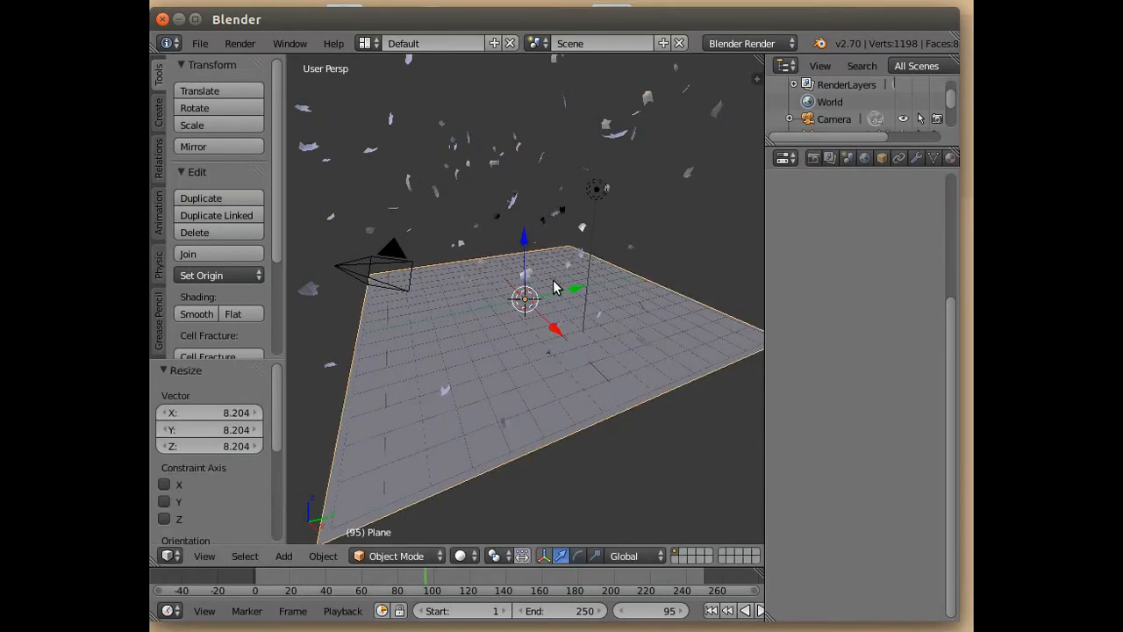
click(710, 610)
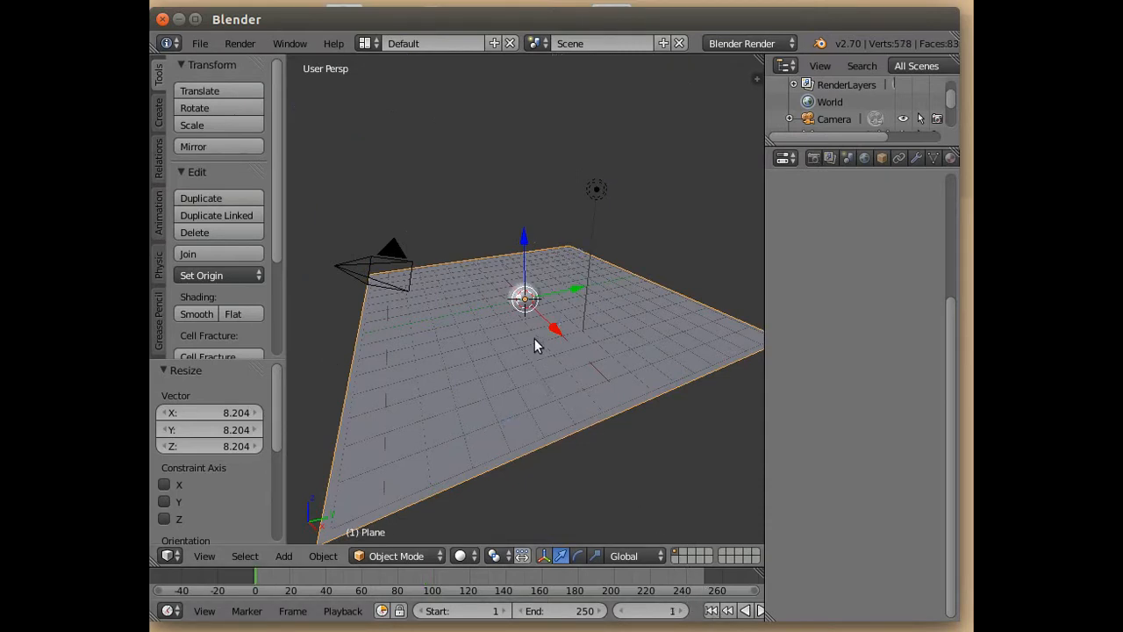
mouse_move(523, 246)
mouse_down()
mouse_move(524, 263)
mouse_move(521, 251)
mouse_up()
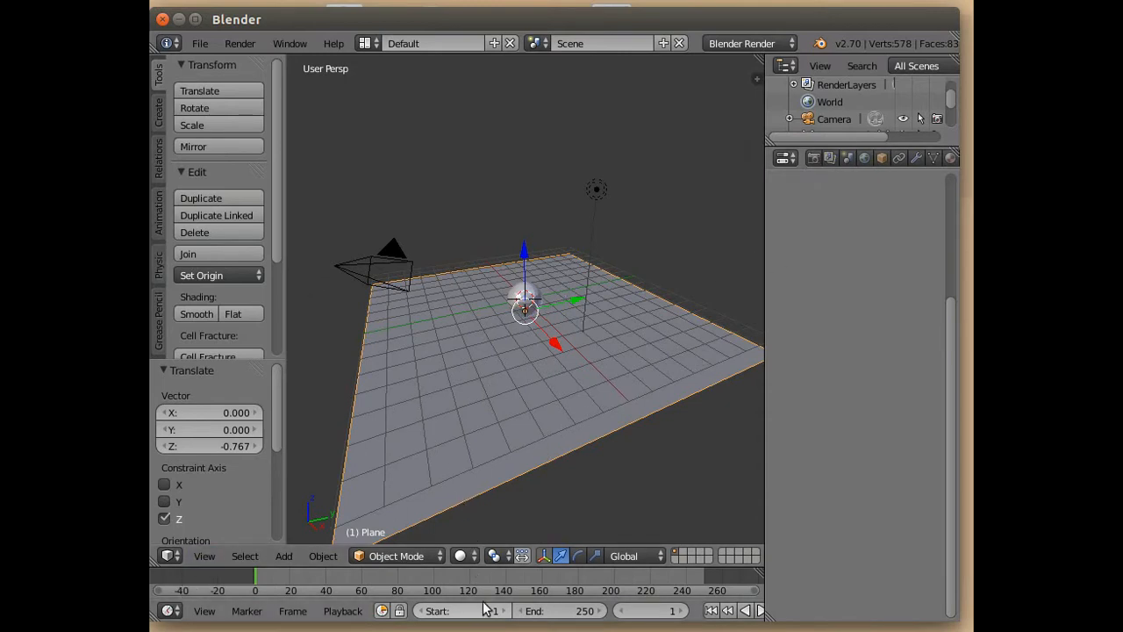
Step: Subdivide the ground plane five times in Edit Mode
click(420, 558)
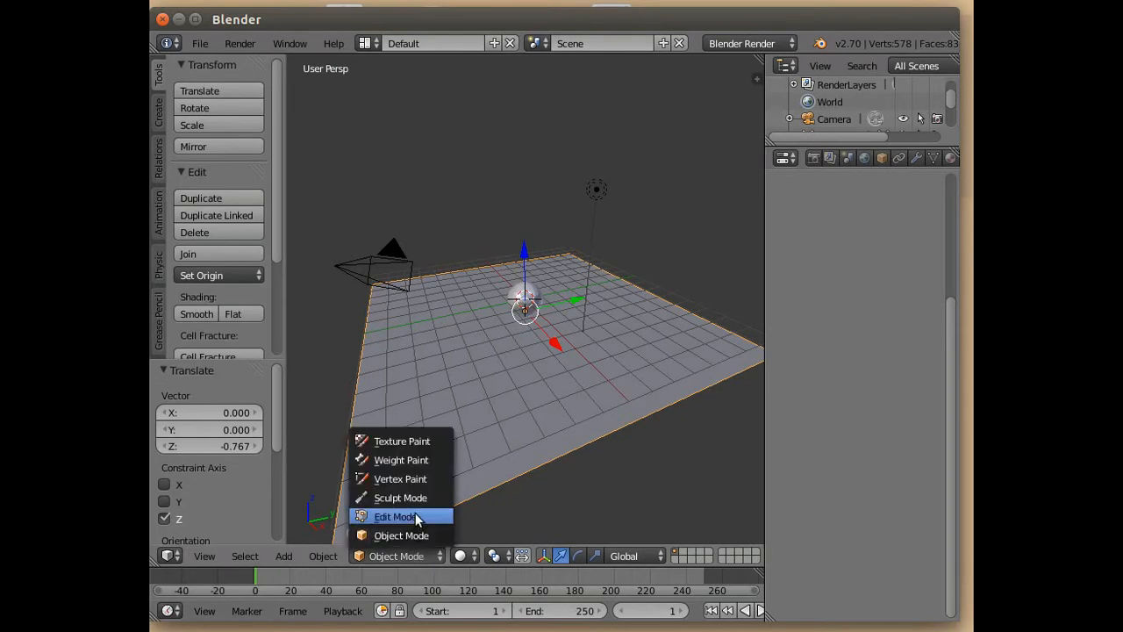
click(415, 516)
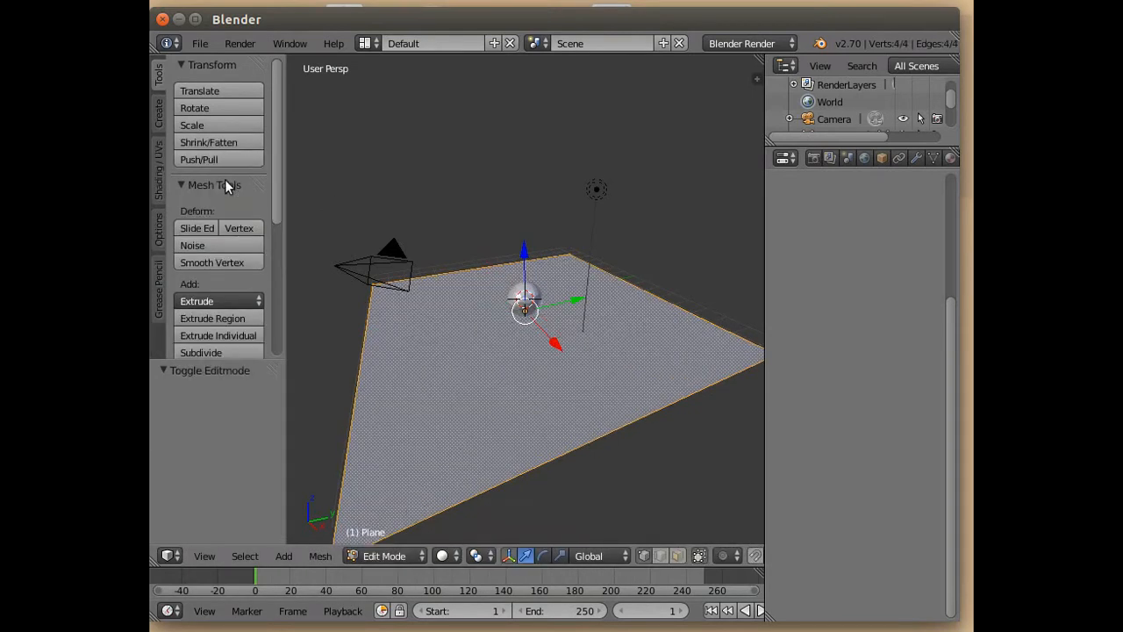
scroll(216, 236, down, 3)
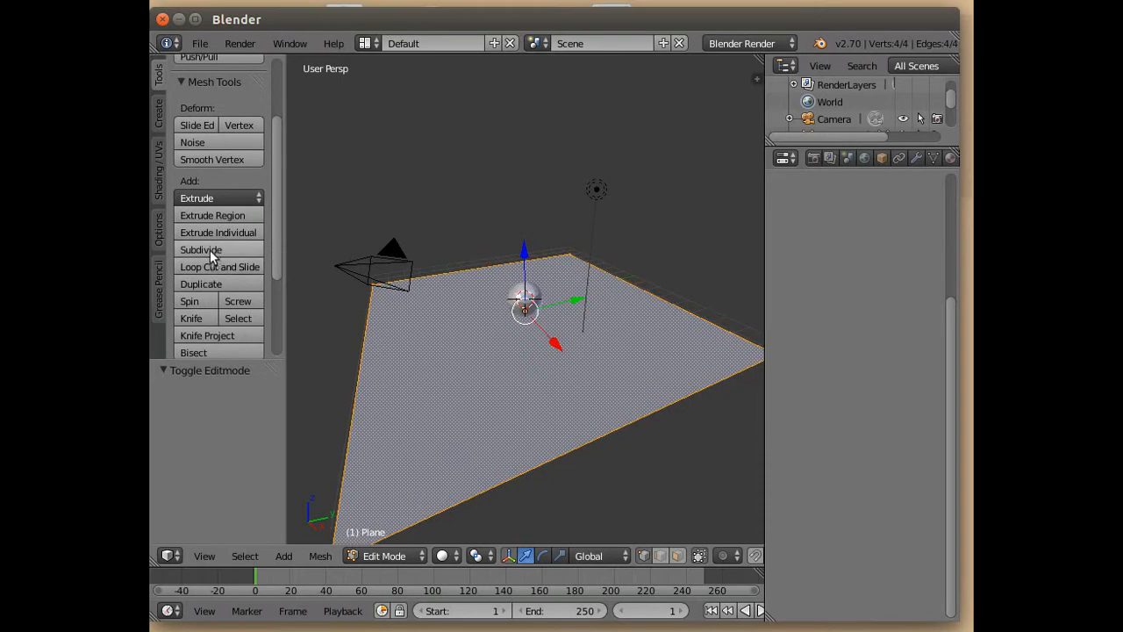
click(210, 251)
click(210, 251)
click(210, 251)
click(211, 251)
click(211, 251)
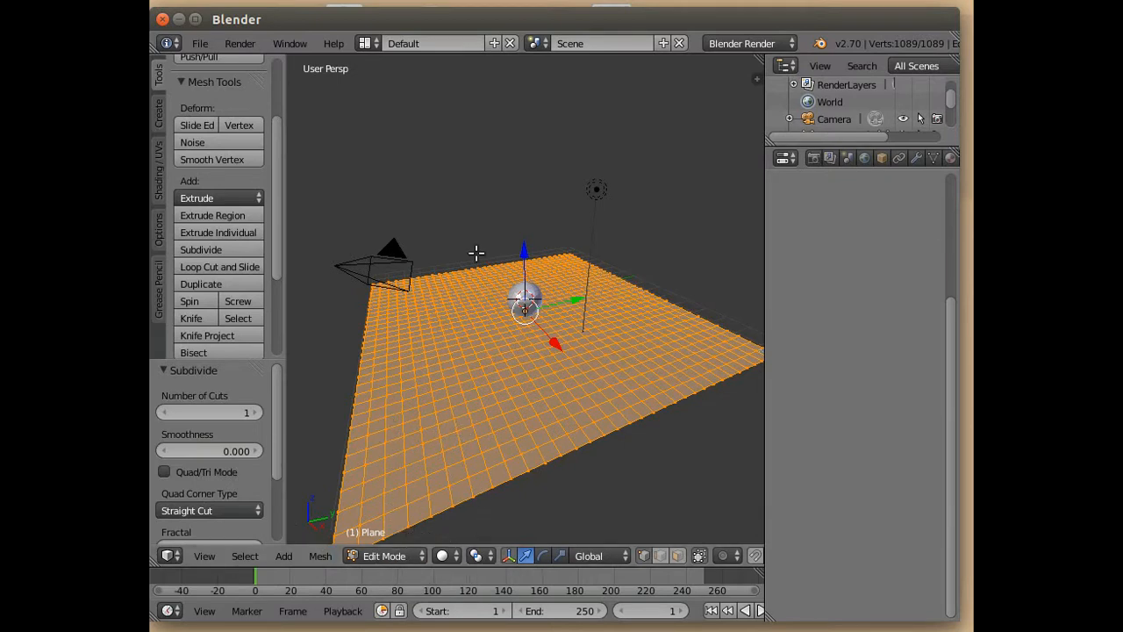
Step: Put the plane in Sculpt Mode and choose the Clay brush with a 10 px radius
click(397, 555)
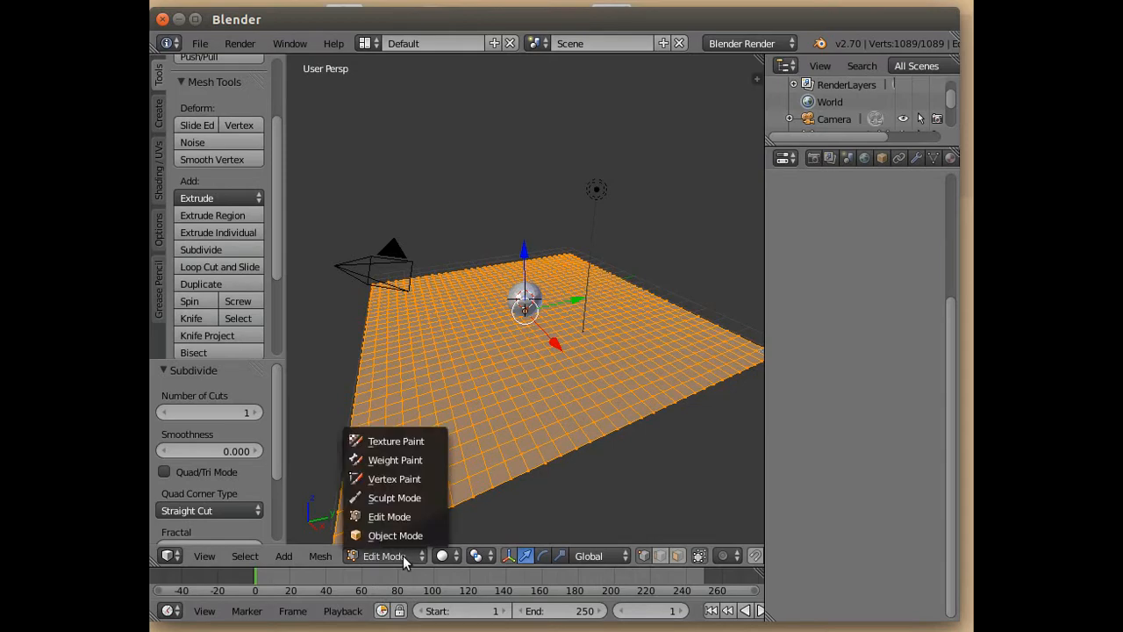
click(400, 498)
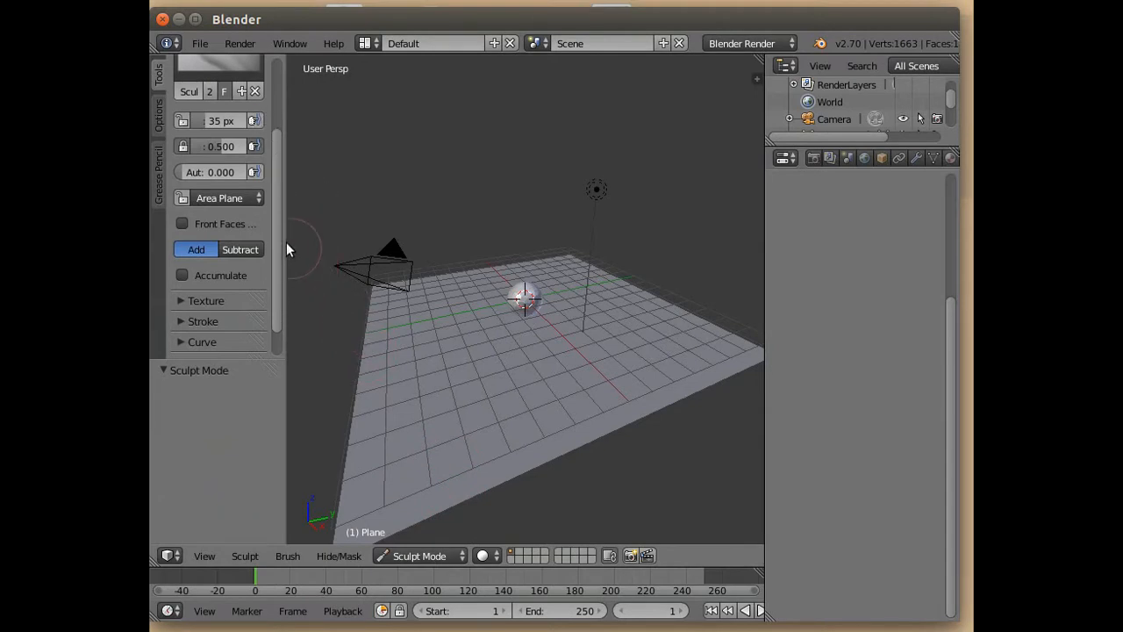
drag(280, 206, 281, 81)
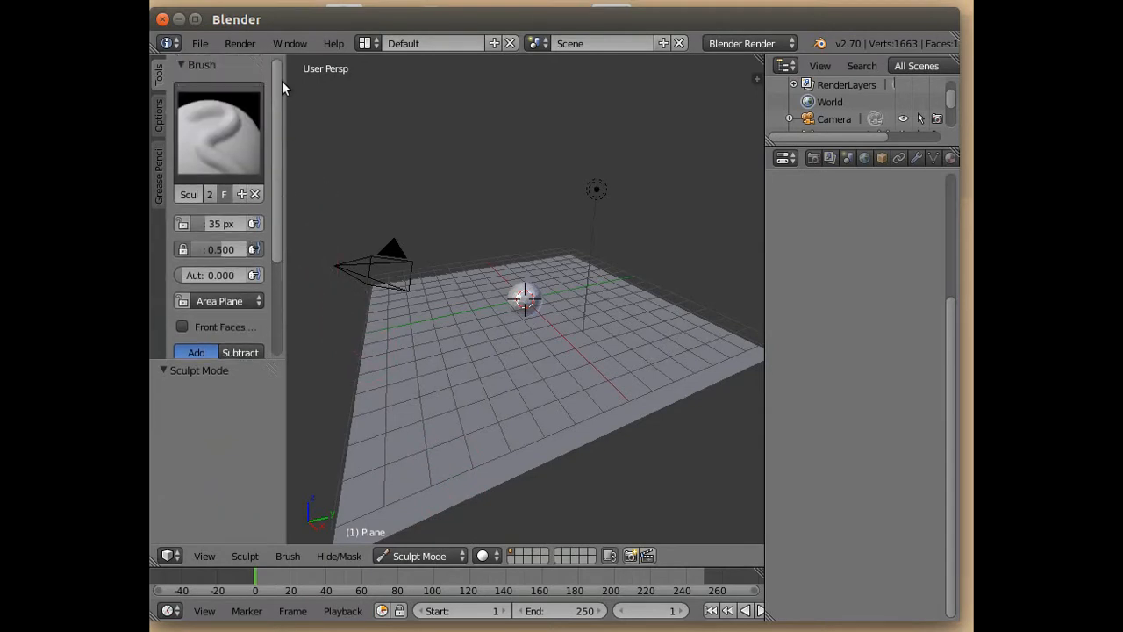
click(227, 114)
click(413, 226)
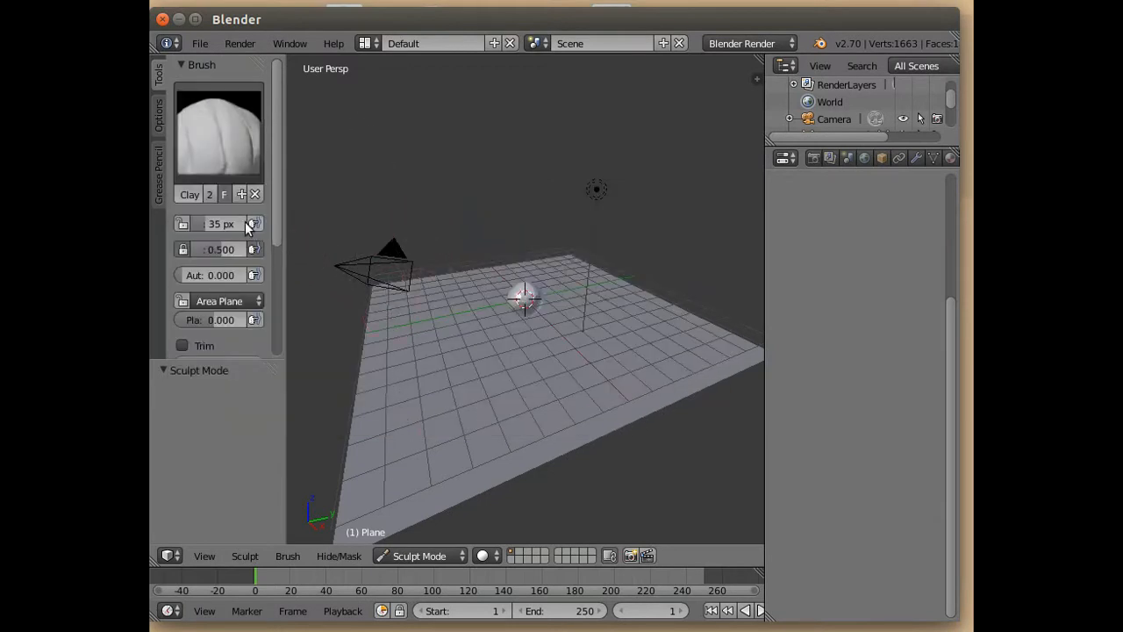
drag(199, 217, 181, 217)
mouse_move(203, 224)
mouse_down()
mouse_move(222, 223)
mouse_move(203, 225)
mouse_up()
Step: Enable dynamic topology for the plane, keeping the detail size at 30 px
drag(274, 227, 274, 384)
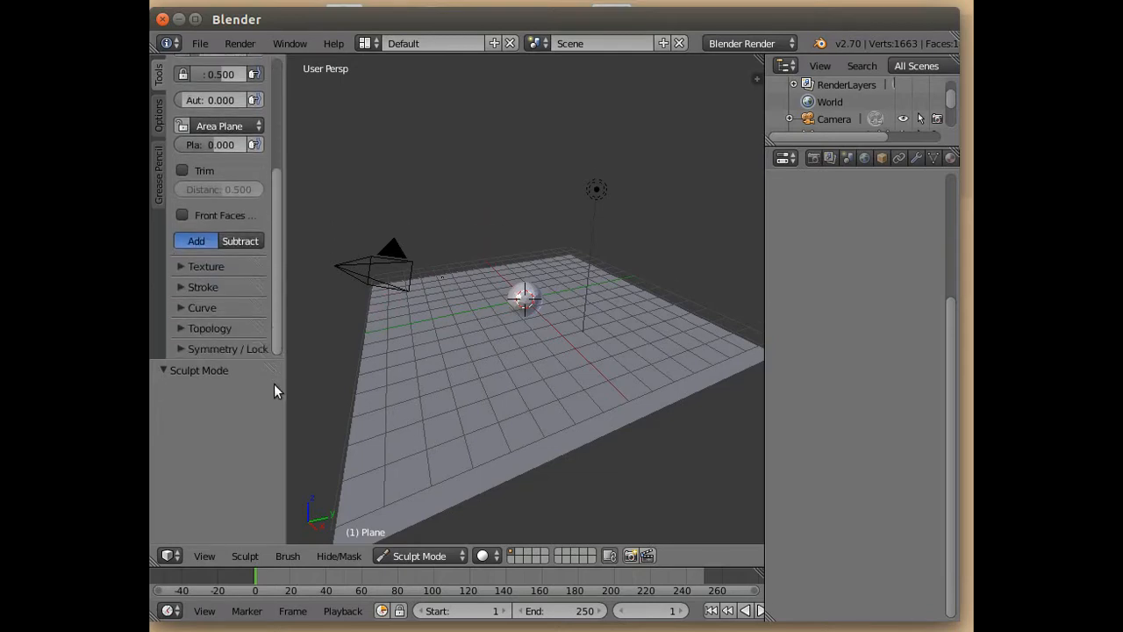
click(211, 332)
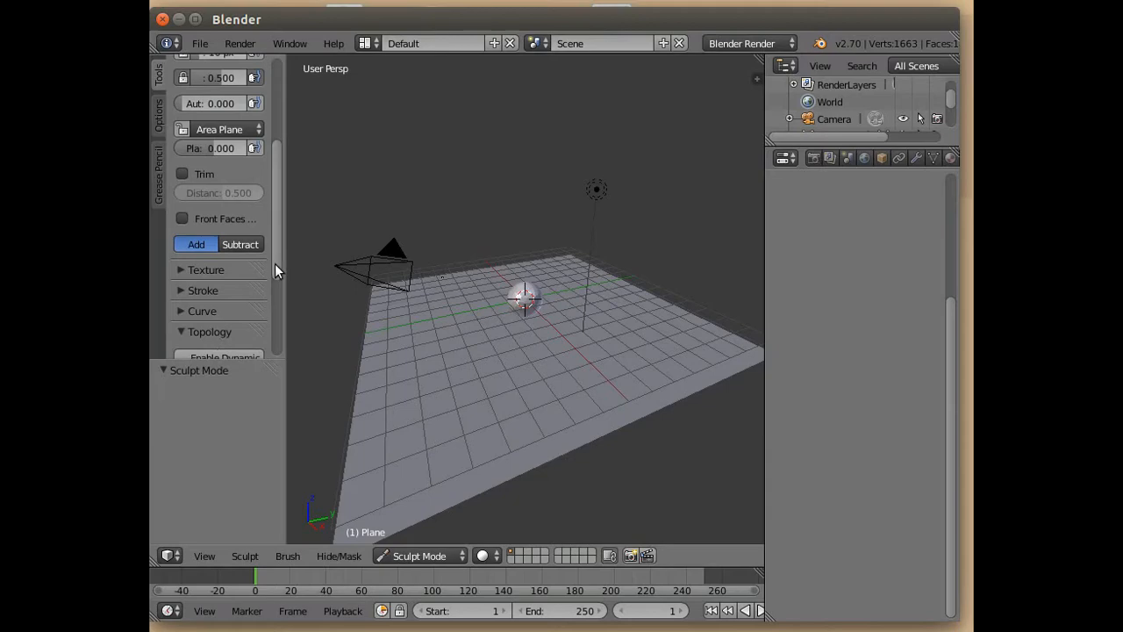
drag(275, 268, 274, 332)
click(225, 208)
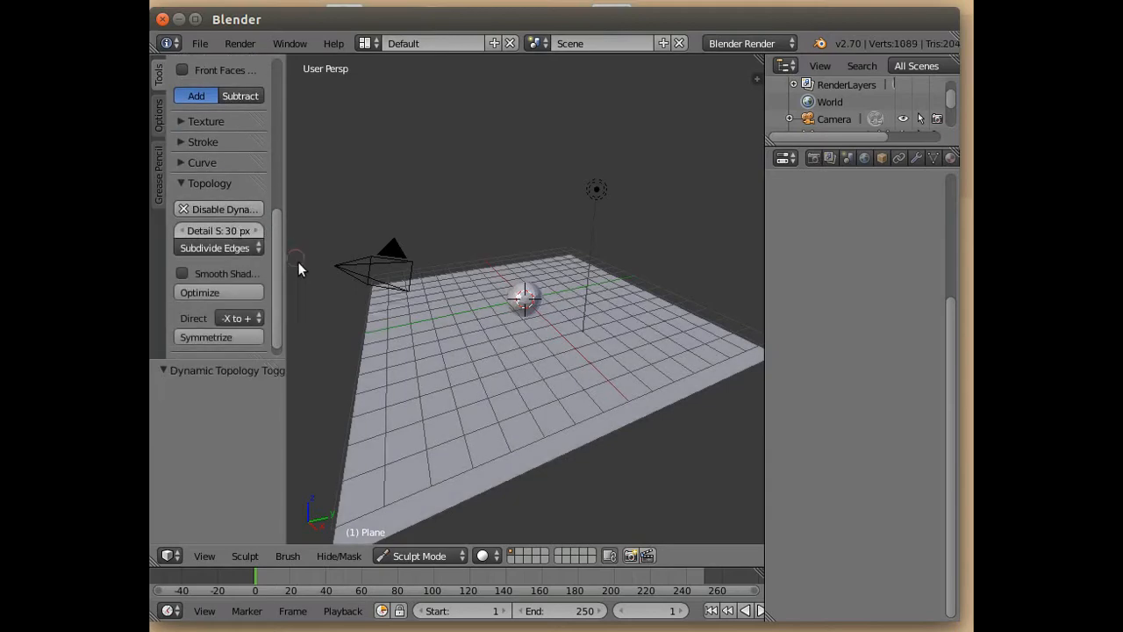
middle_drag(378, 333, 455, 375)
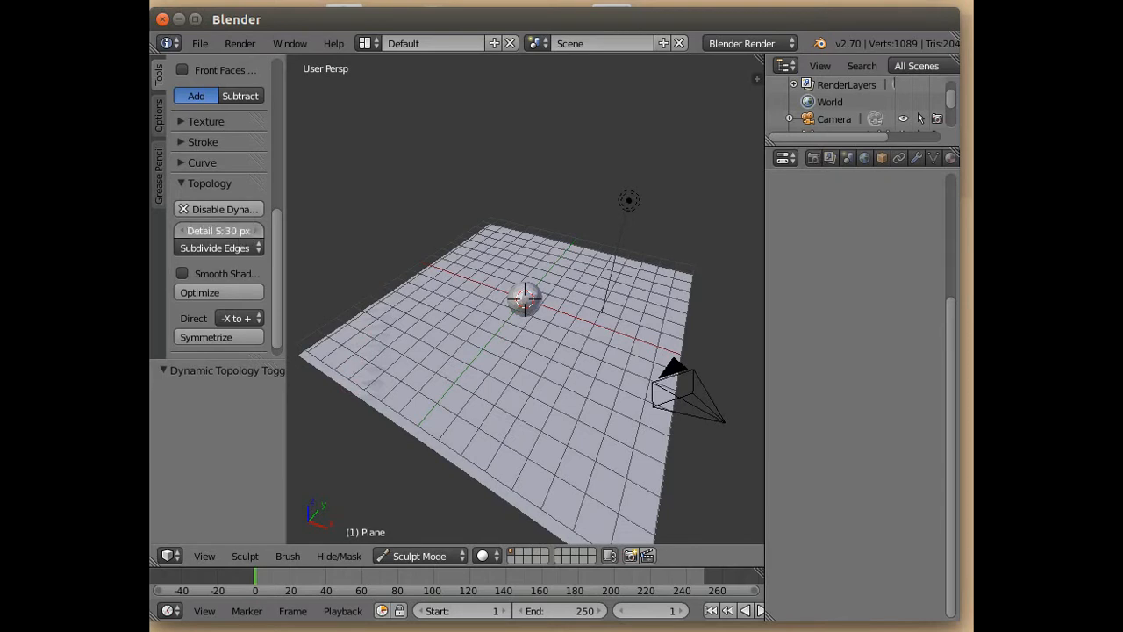
click(236, 225)
key(Return)
Step: Sculpt hills and uneven ground across the plane with the Clay brush at 38 px radius and 0.911 strength
drag(277, 215, 278, 86)
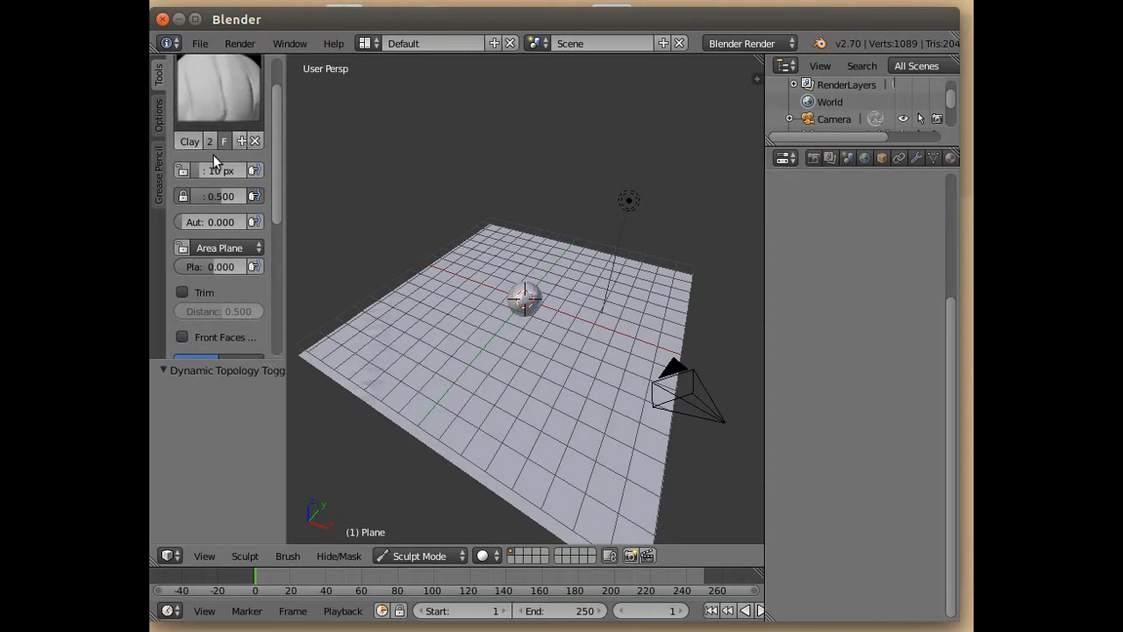
drag(192, 169, 242, 196)
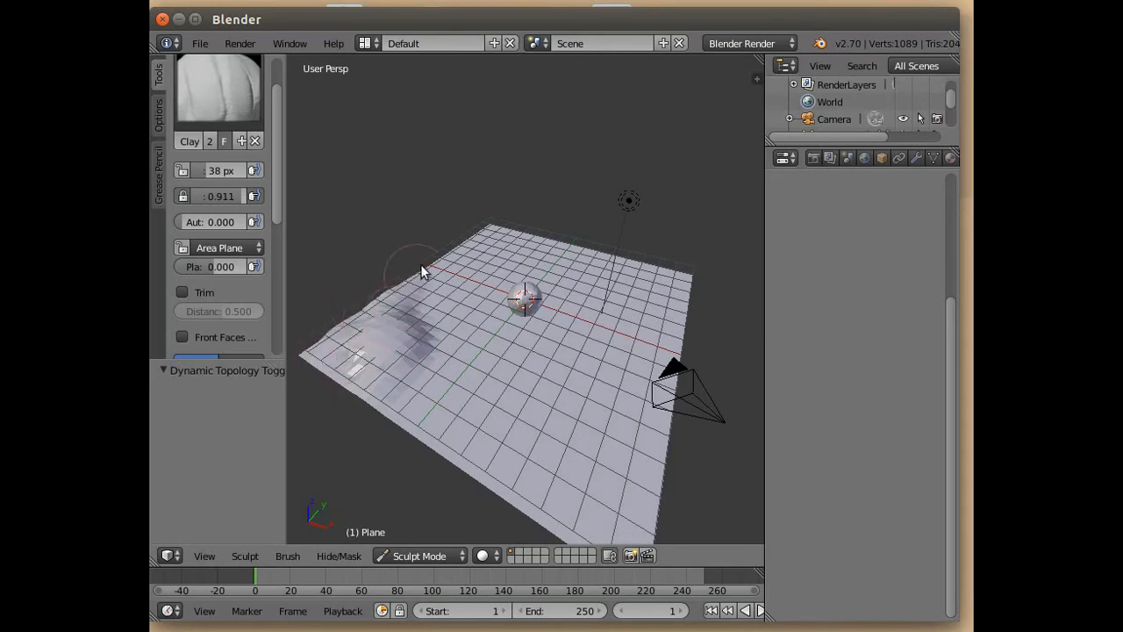
mouse_move(511, 235)
mouse_down()
mouse_move(491, 229)
mouse_move(544, 241)
mouse_up()
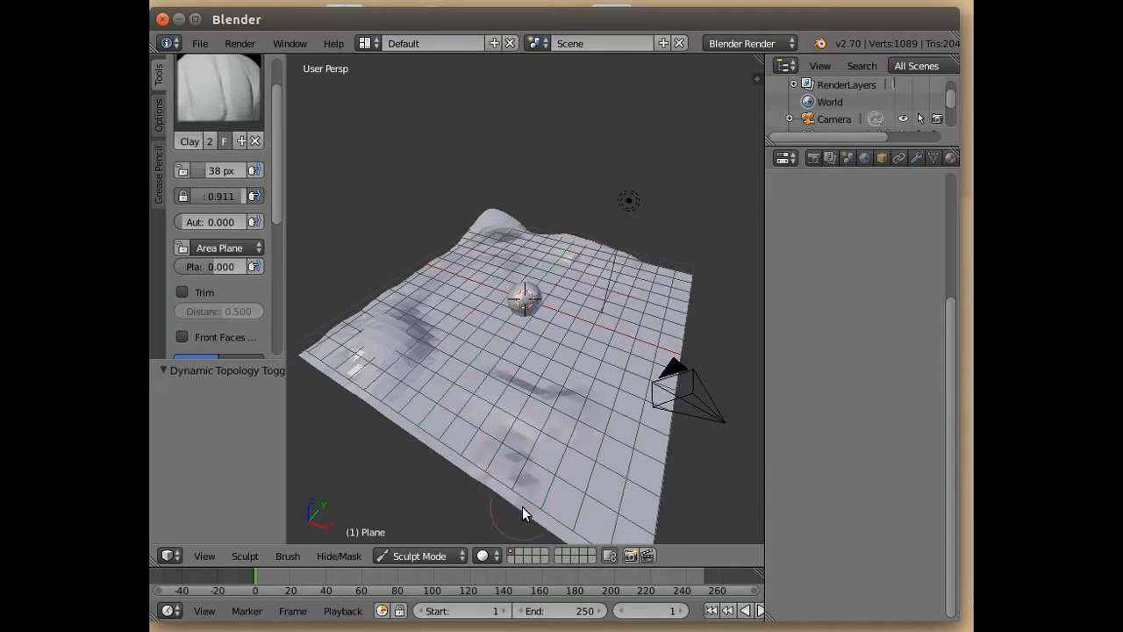
drag(503, 437, 664, 245)
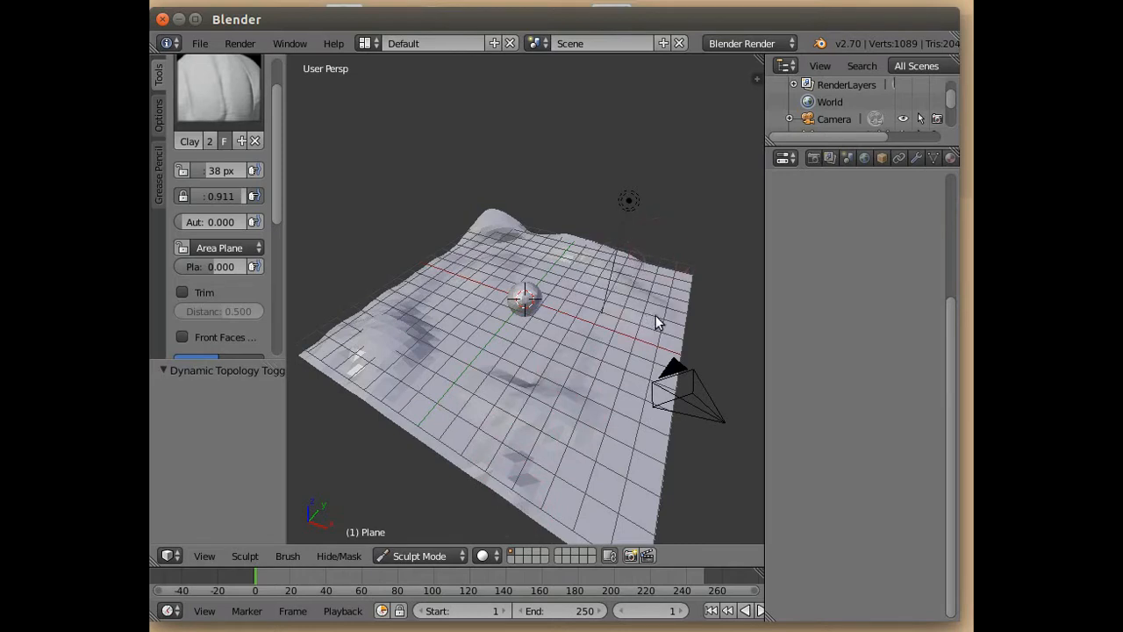
drag(653, 301, 326, 376)
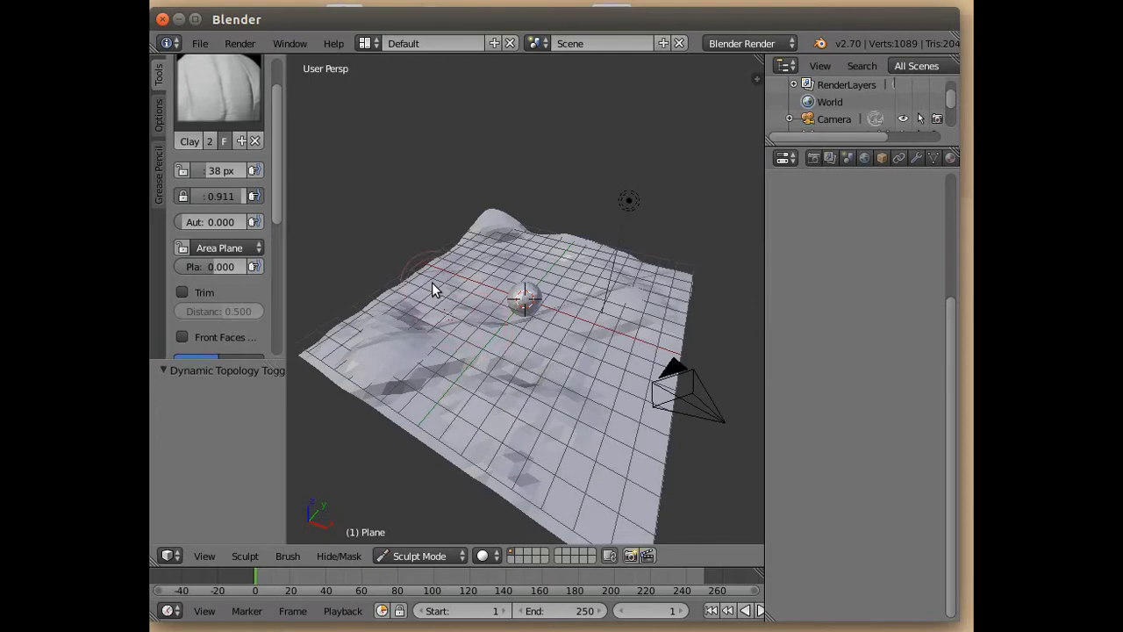
Step: Look through the scene camera and return the sculpted ground plane to Object Mode
click(203, 558)
click(238, 488)
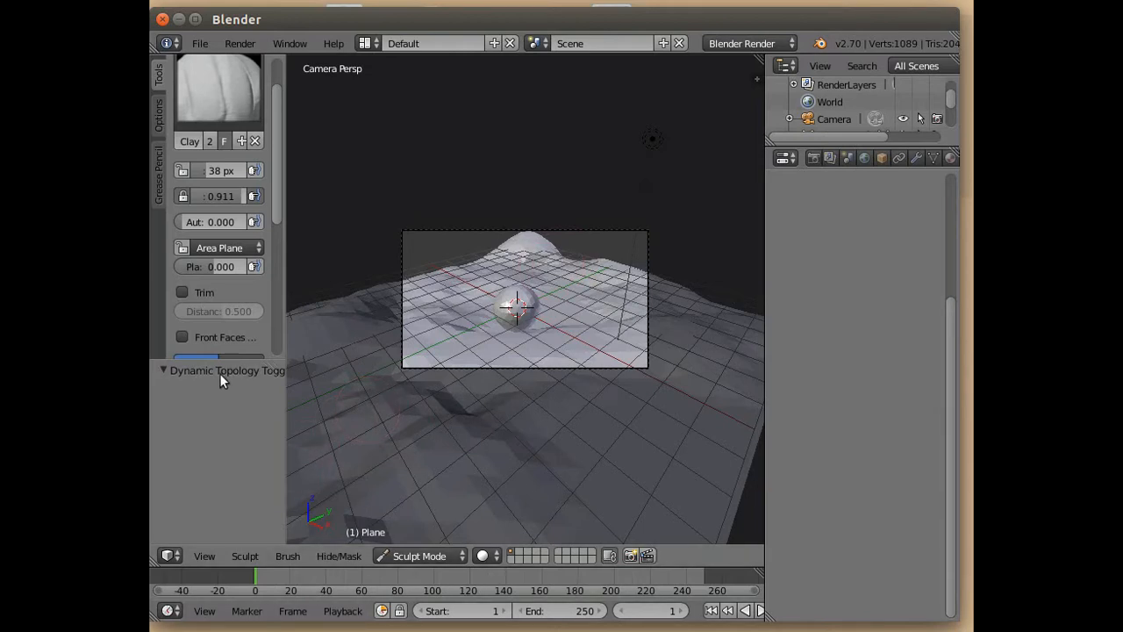
click(443, 557)
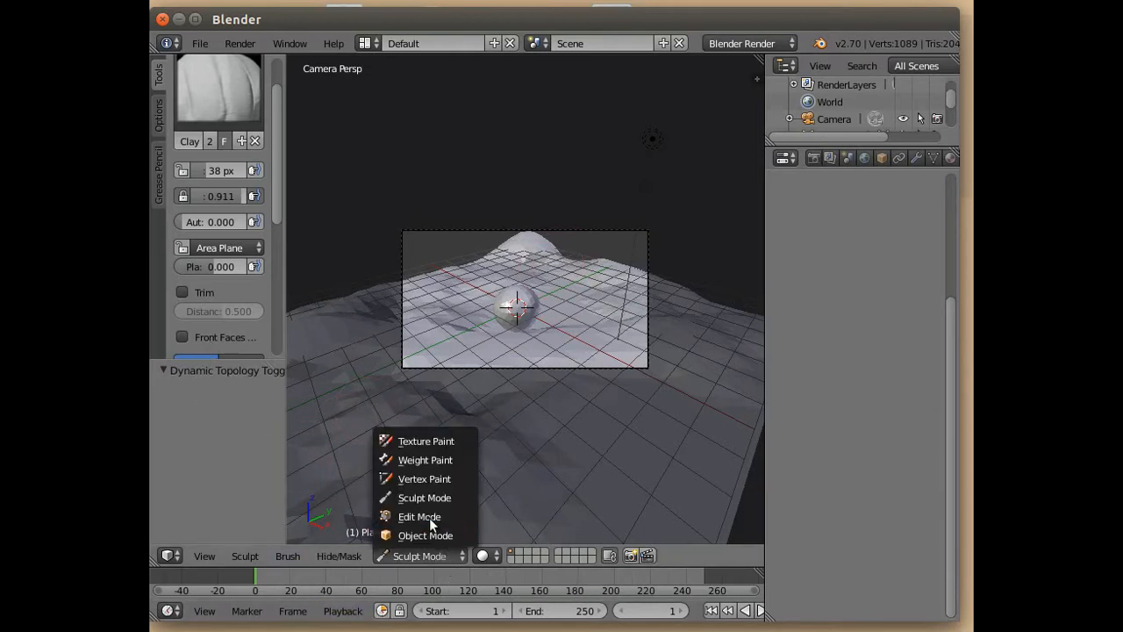
click(426, 536)
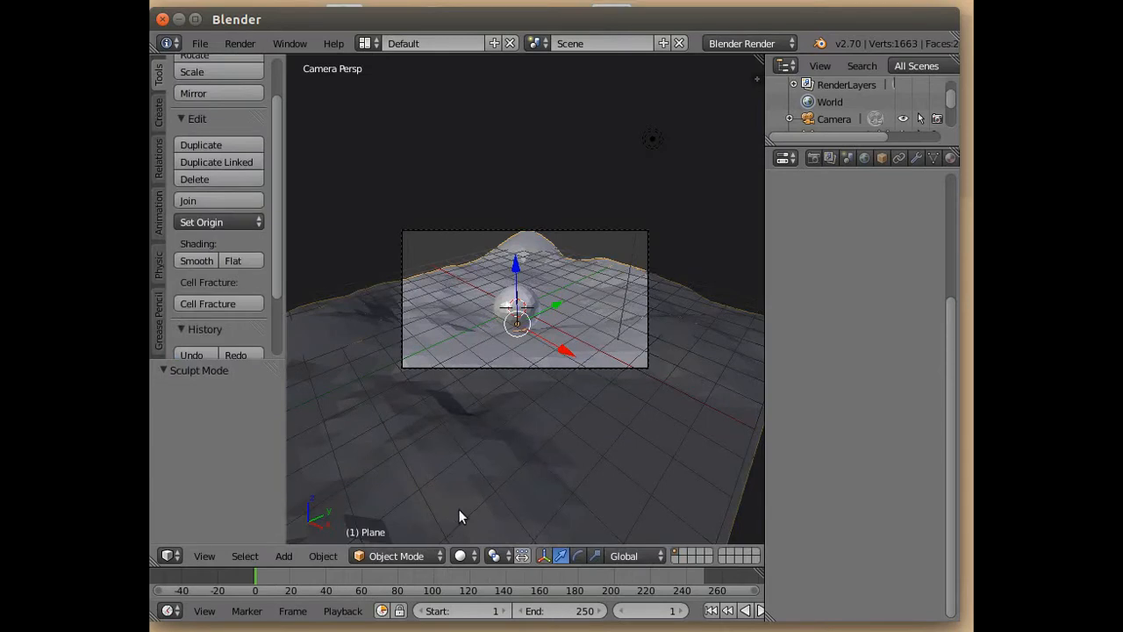
Step: Move the ground plane along X and scale it up uniformly by 1.3
mouse_move(566, 348)
mouse_down()
mouse_move(521, 307)
mouse_move(533, 275)
mouse_move(565, 264)
mouse_move(547, 342)
mouse_up()
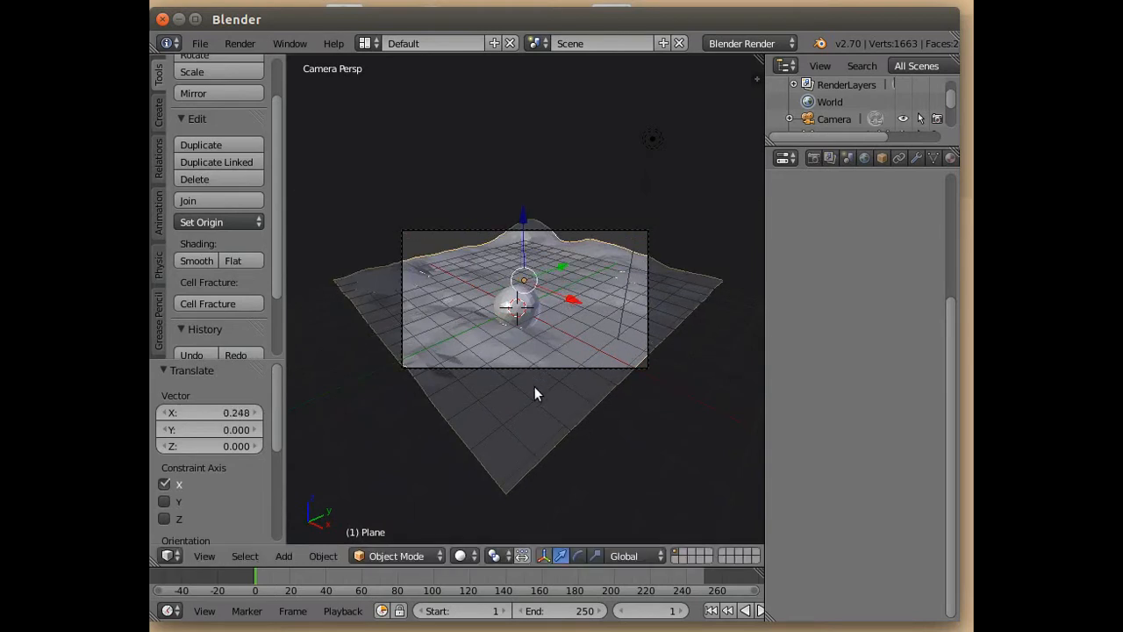
key(s)
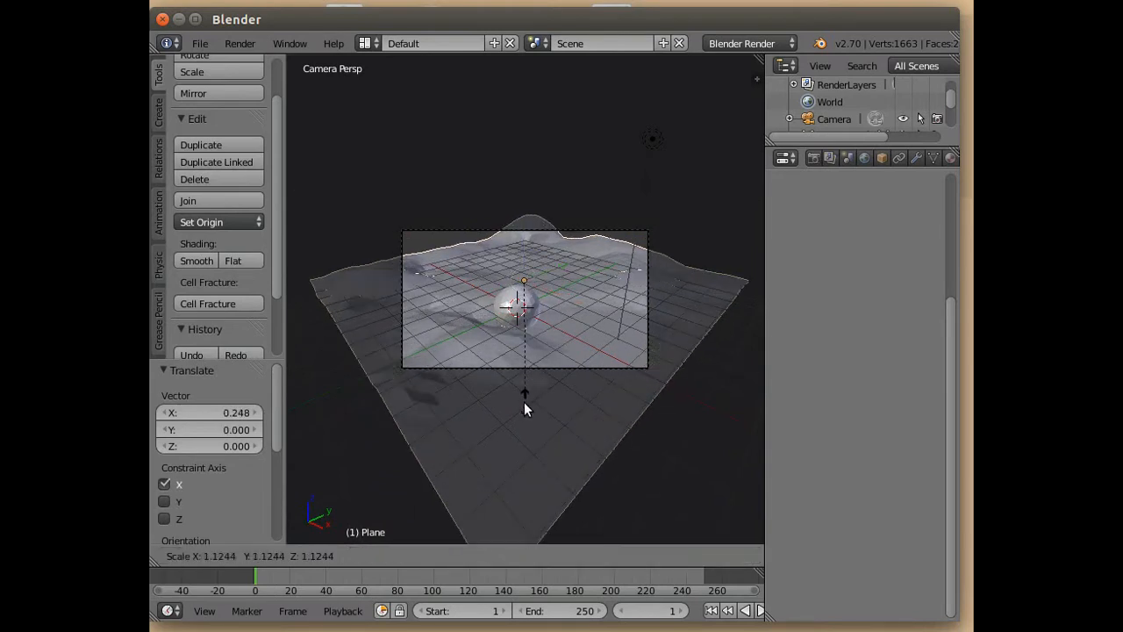
click(523, 418)
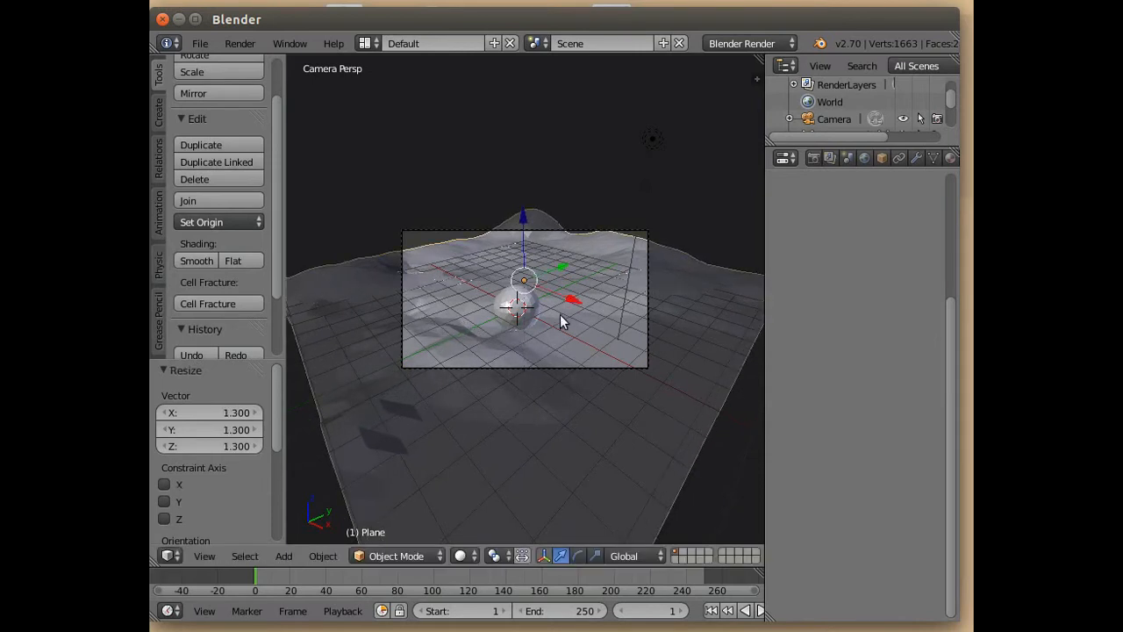
Step: Shift the ground plane about 1.8 along Y, then about -2.68 and 0.22 along X, so it fills the camera frame
drag(564, 269, 577, 235)
drag(602, 292, 575, 278)
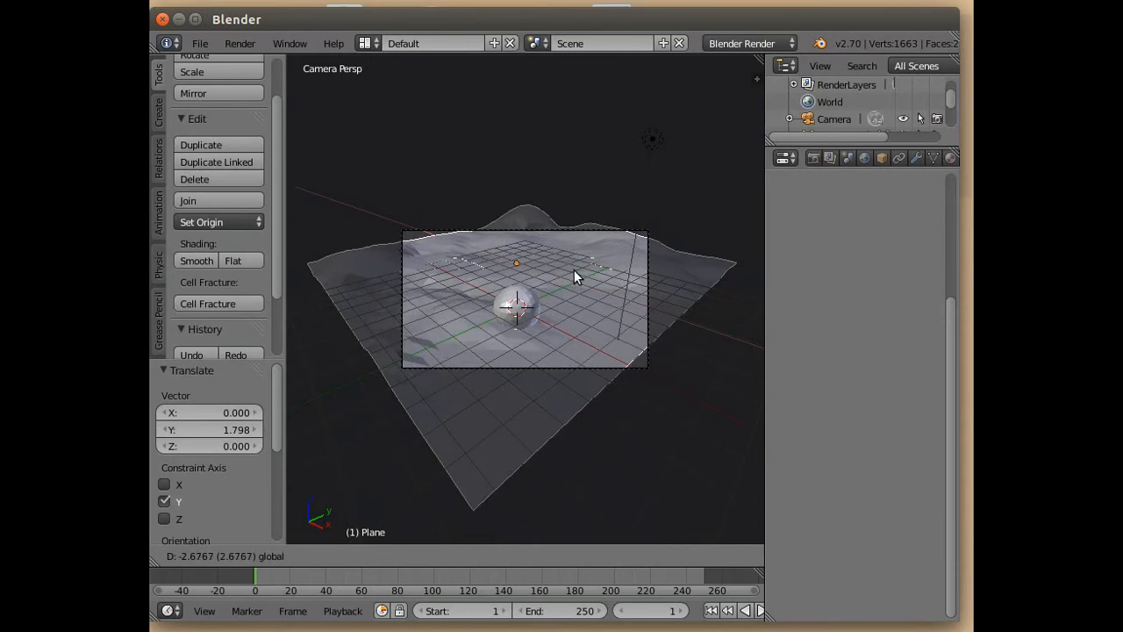
click(575, 271)
click(575, 271)
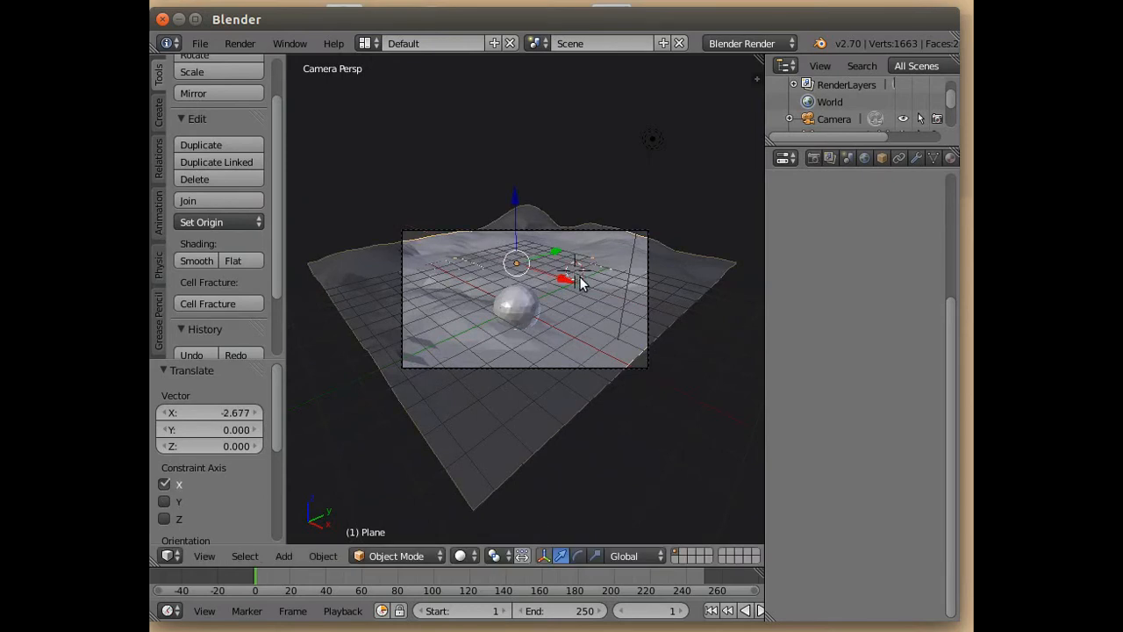
drag(572, 279, 565, 281)
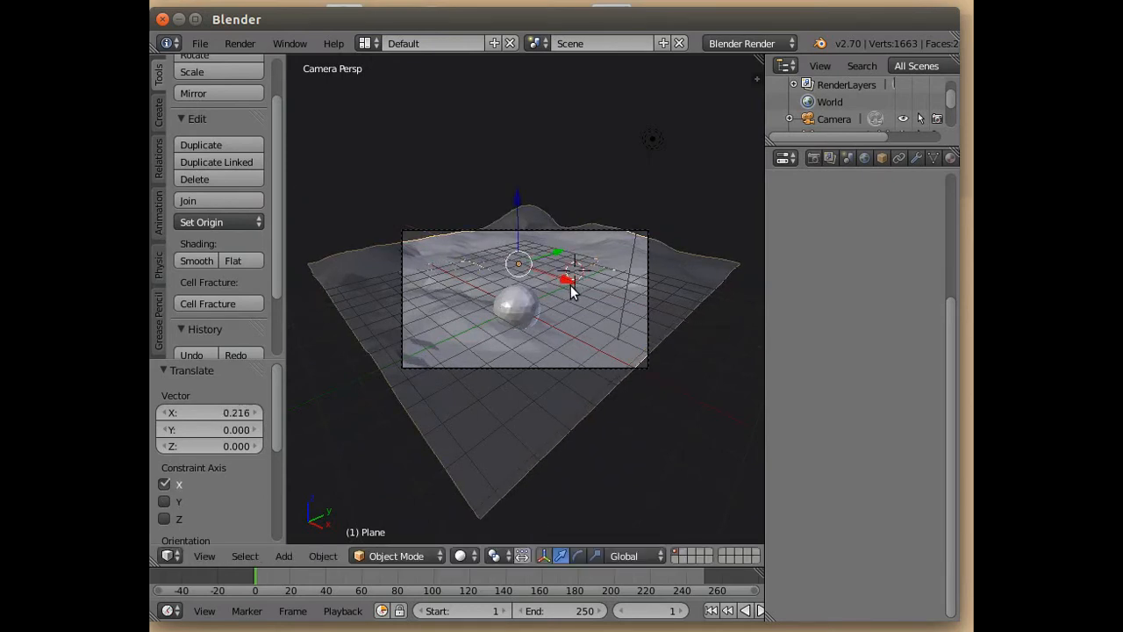
Step: Raise the icosphere about 0.44 along Z and shift it about -0.52 along Y within the camera frame
right_click(514, 311)
drag(515, 247, 514, 232)
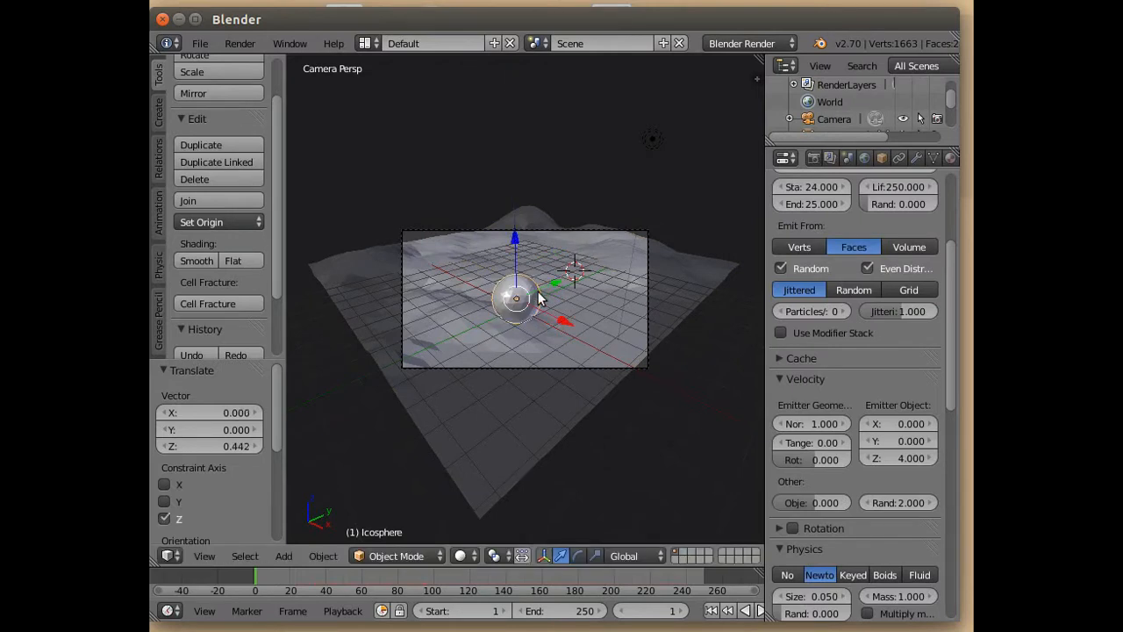
drag(570, 324, 537, 275)
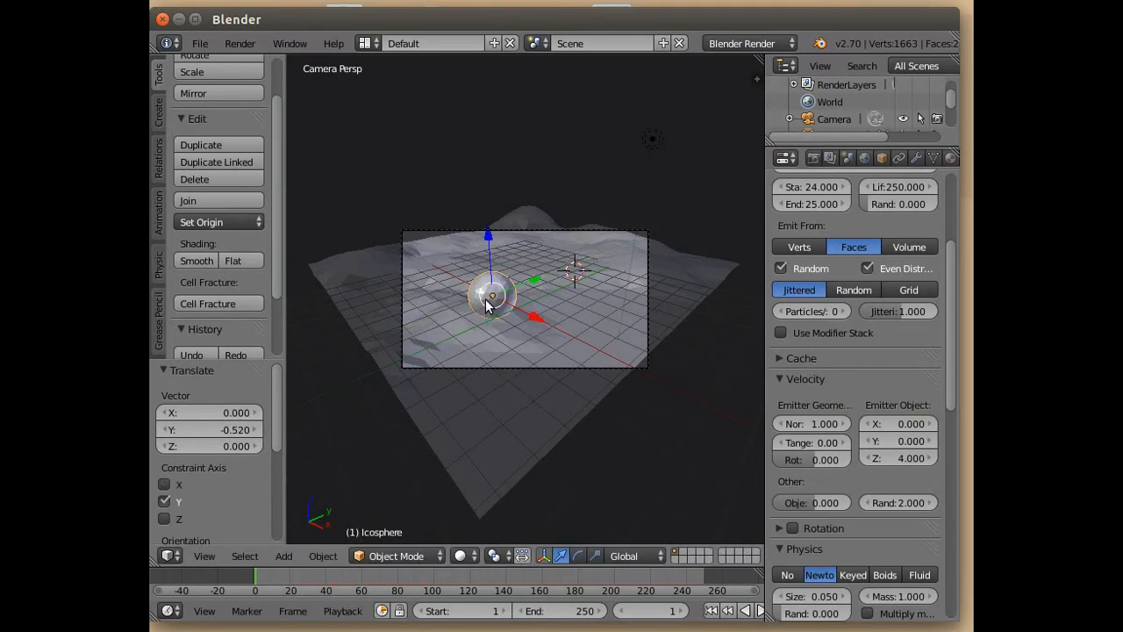
Step: Apply smooth shading to the ground plane and the icosphere
right_click(496, 453)
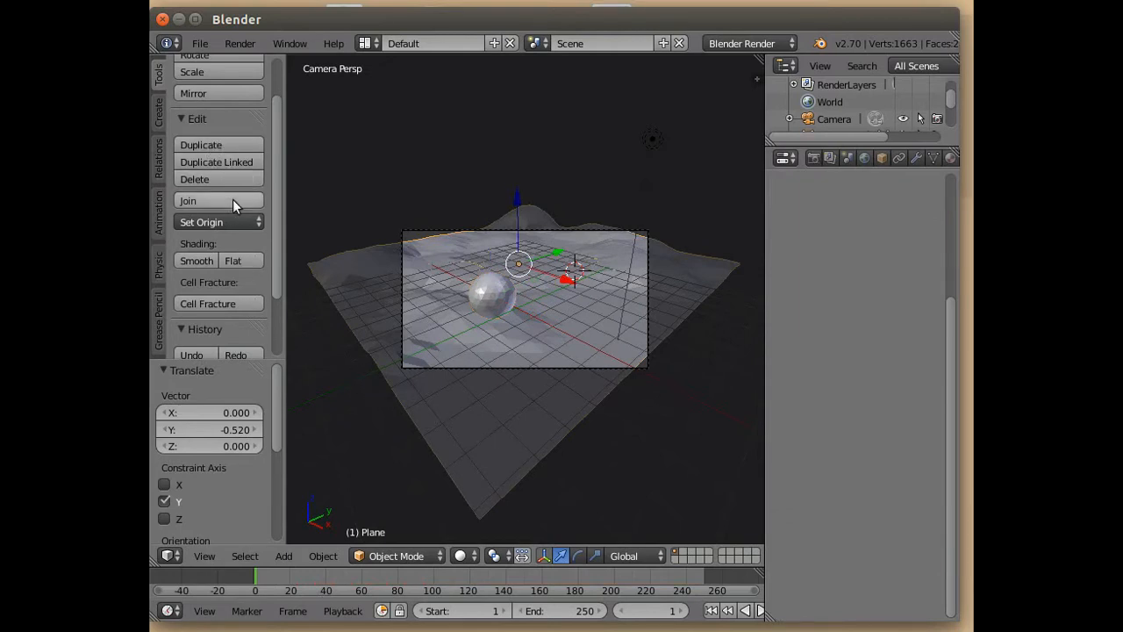
scroll(274, 230, down, 5)
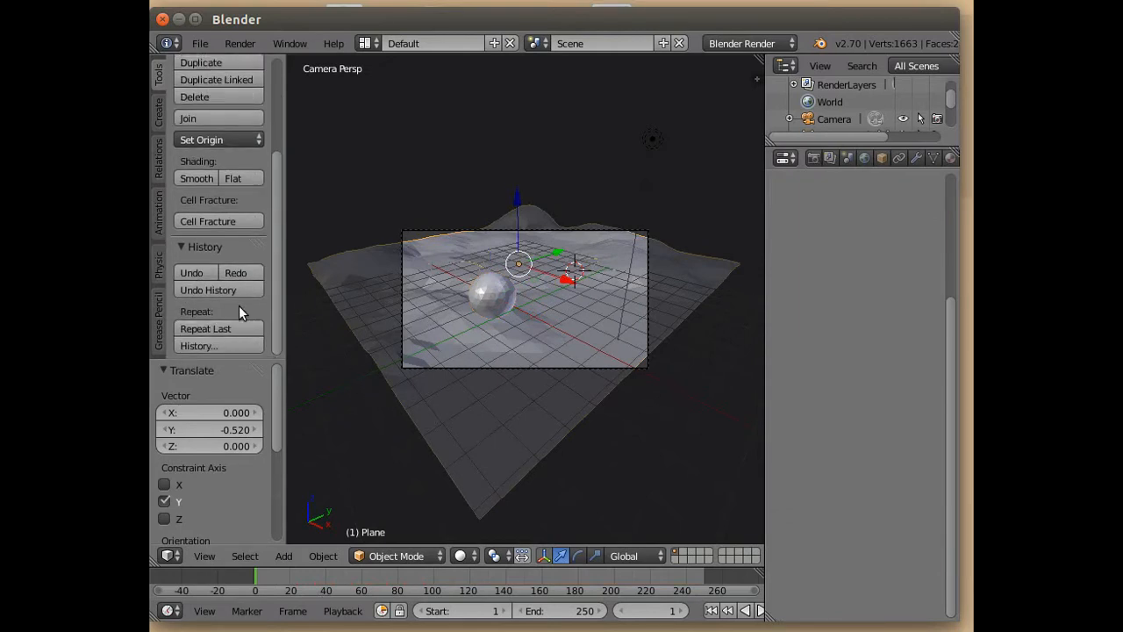
click(201, 178)
right_click(515, 303)
right_click(515, 303)
right_click(515, 302)
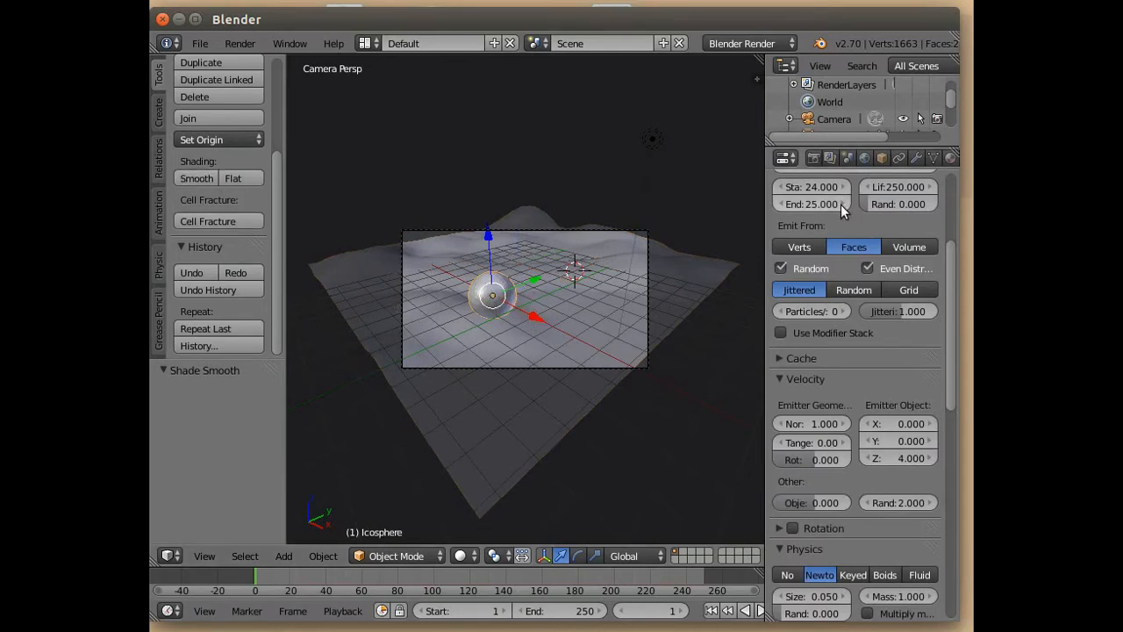
Step: Remove the icosphere's Explode Fade material slot, widen the properties area and add a new material
scroll(949, 254, up, 5)
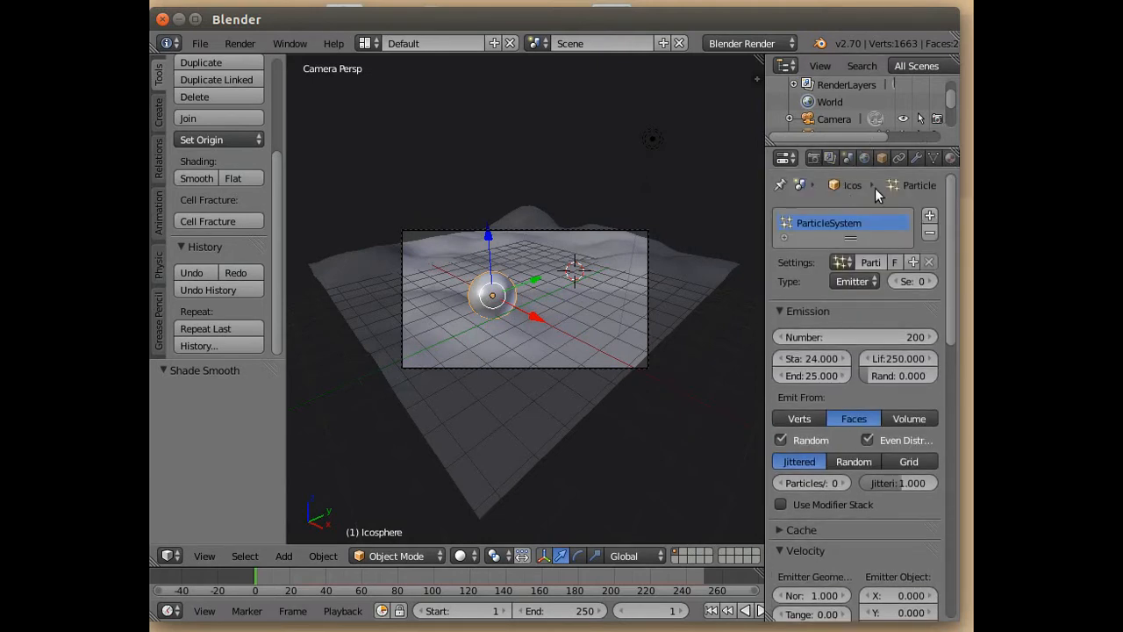
click(950, 157)
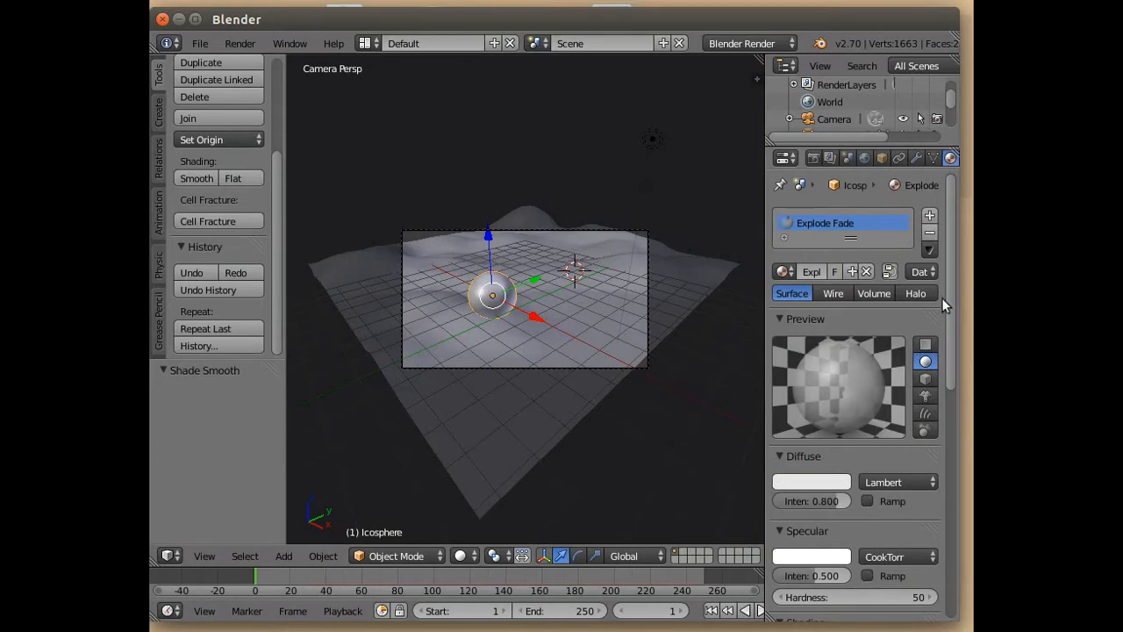
click(929, 232)
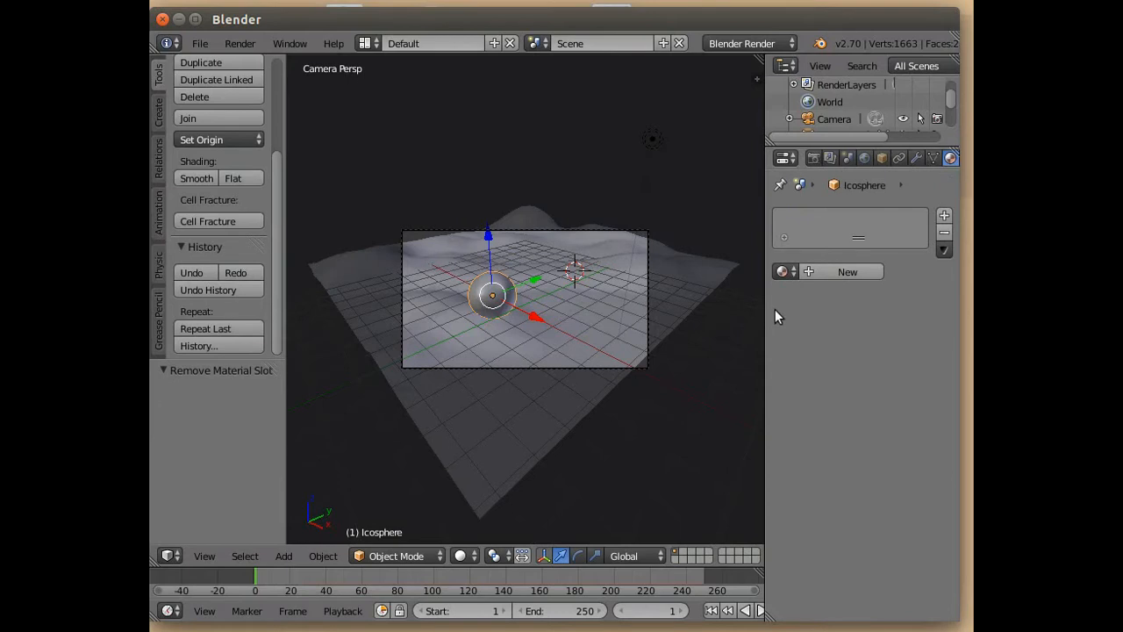
drag(765, 314, 631, 313)
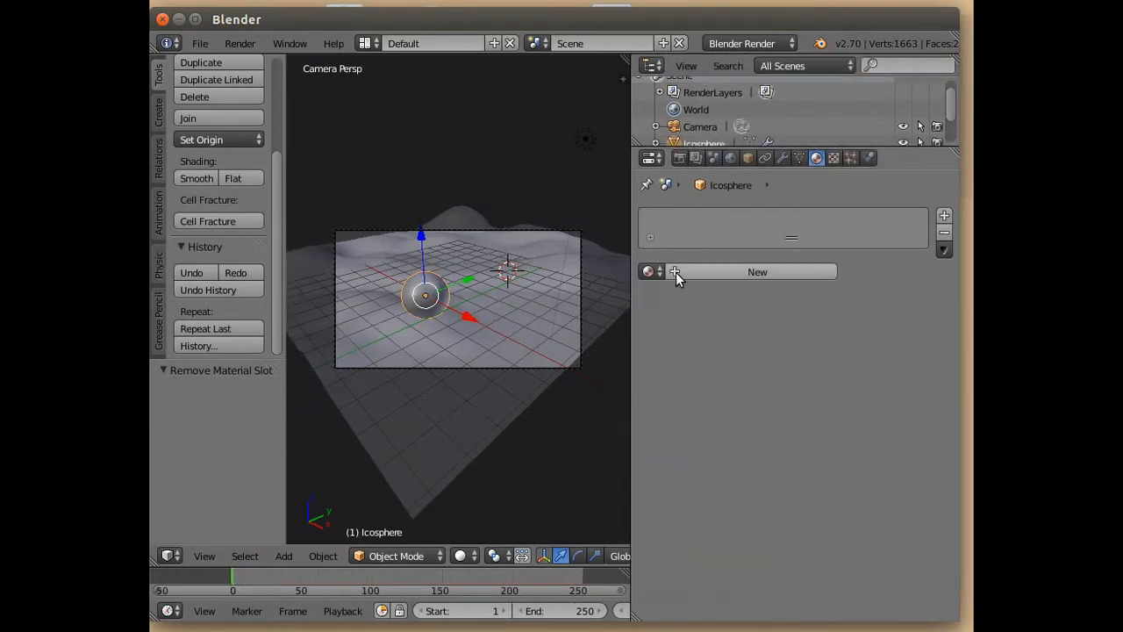
click(676, 272)
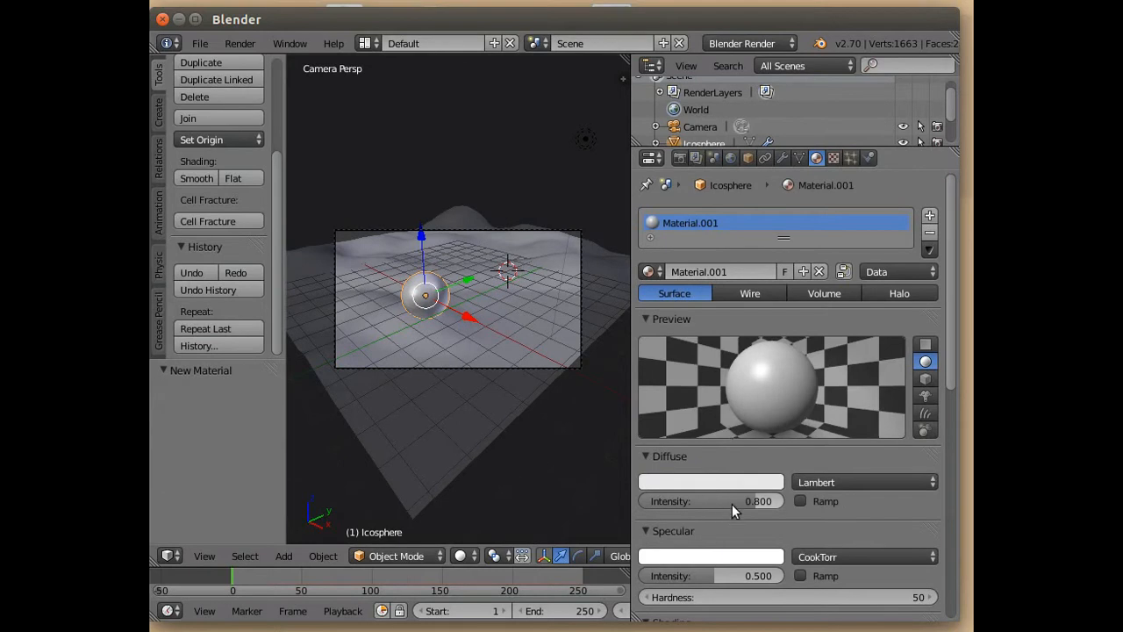
Step: Enable Mirror on the icosphere's material with reflectivity 0.944 and a very pale, slightly tinted mirror colour
scroll(758, 513, down, 8)
scroll(757, 513, down, 3)
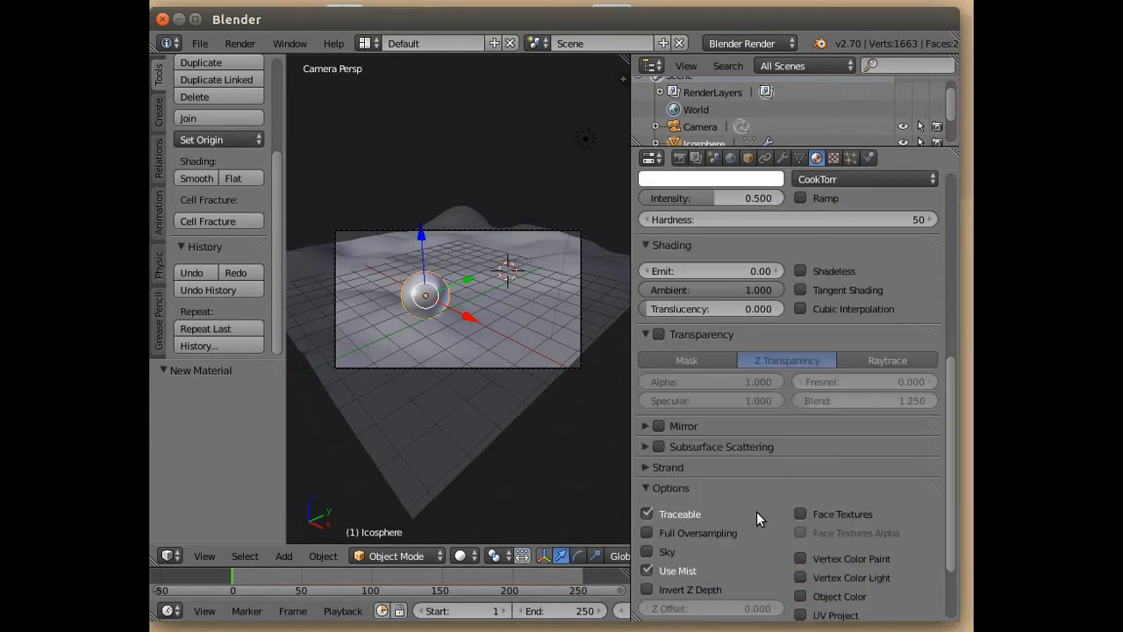
scroll(756, 507, down, 2)
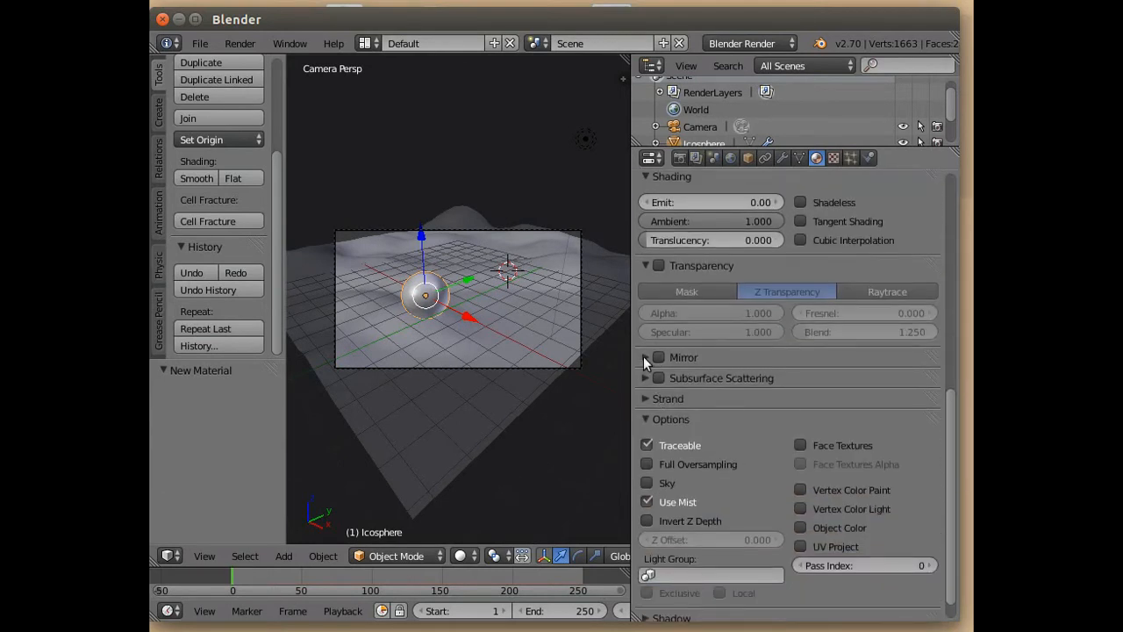
click(644, 358)
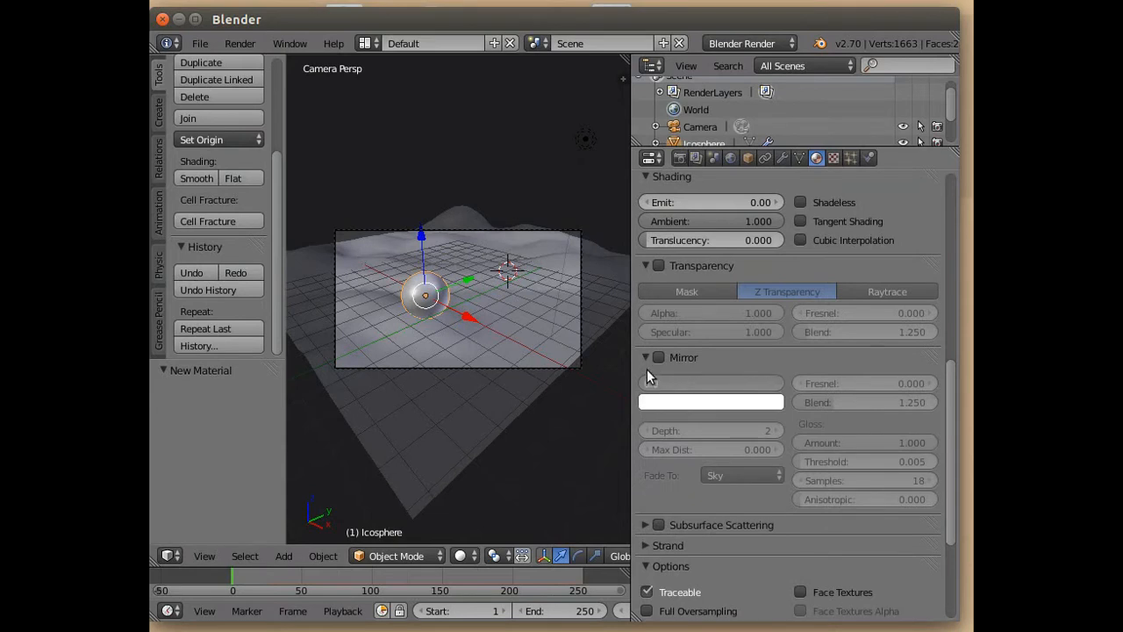
click(658, 355)
drag(651, 380, 755, 383)
click(659, 357)
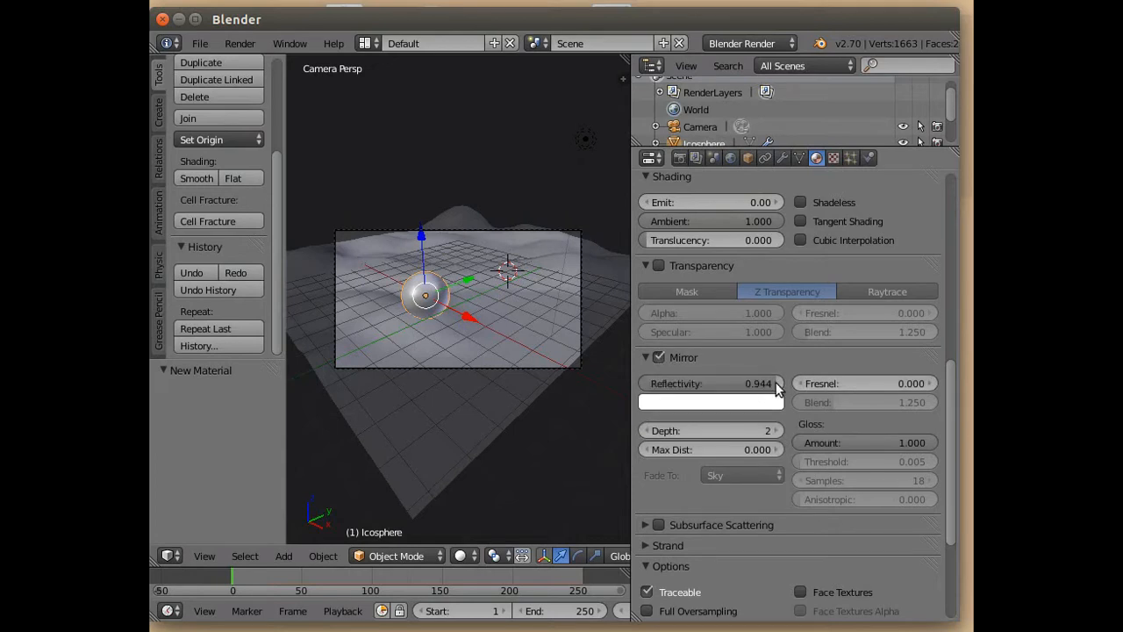
click(721, 404)
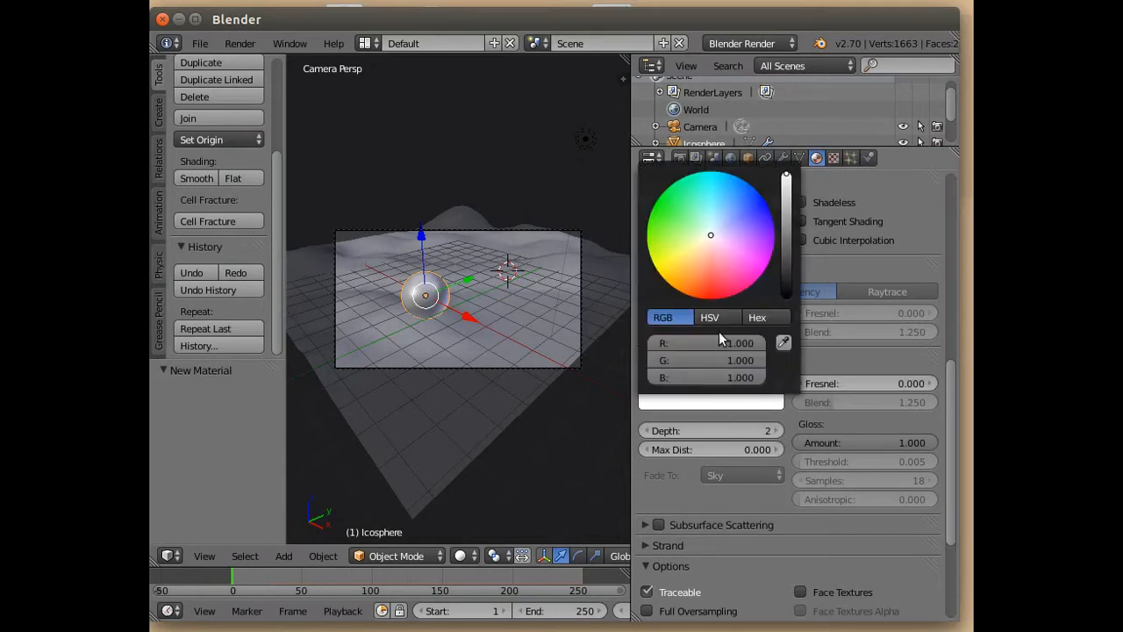
click(727, 231)
drag(953, 431, 955, 185)
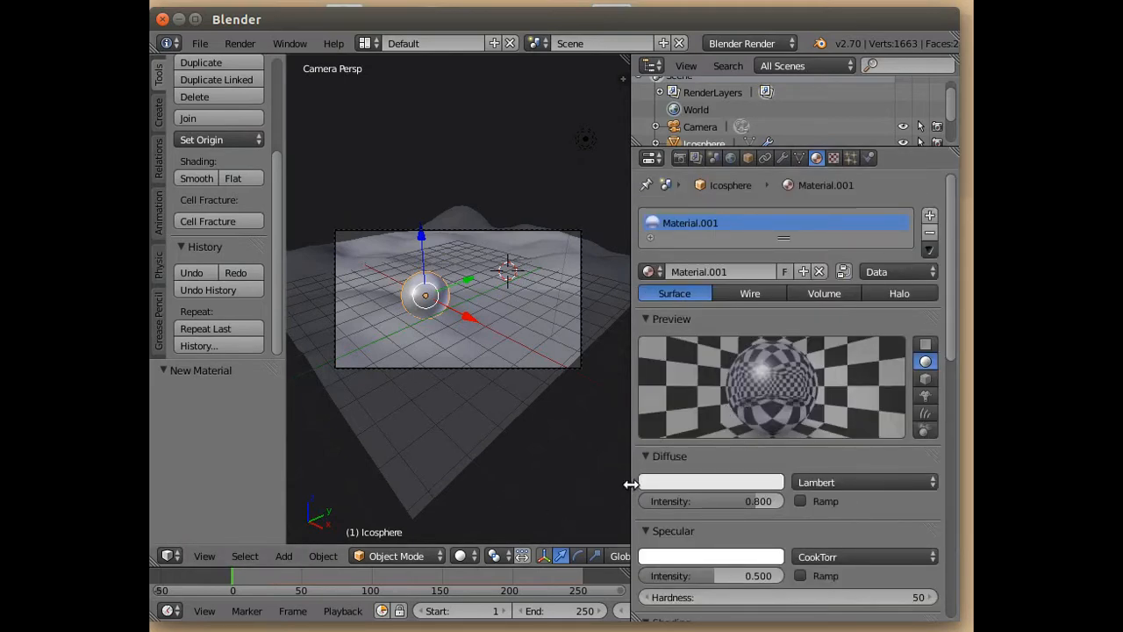
Step: Give the ground plane a new material and add a new texture of type Image or Movie to it
right_click(471, 441)
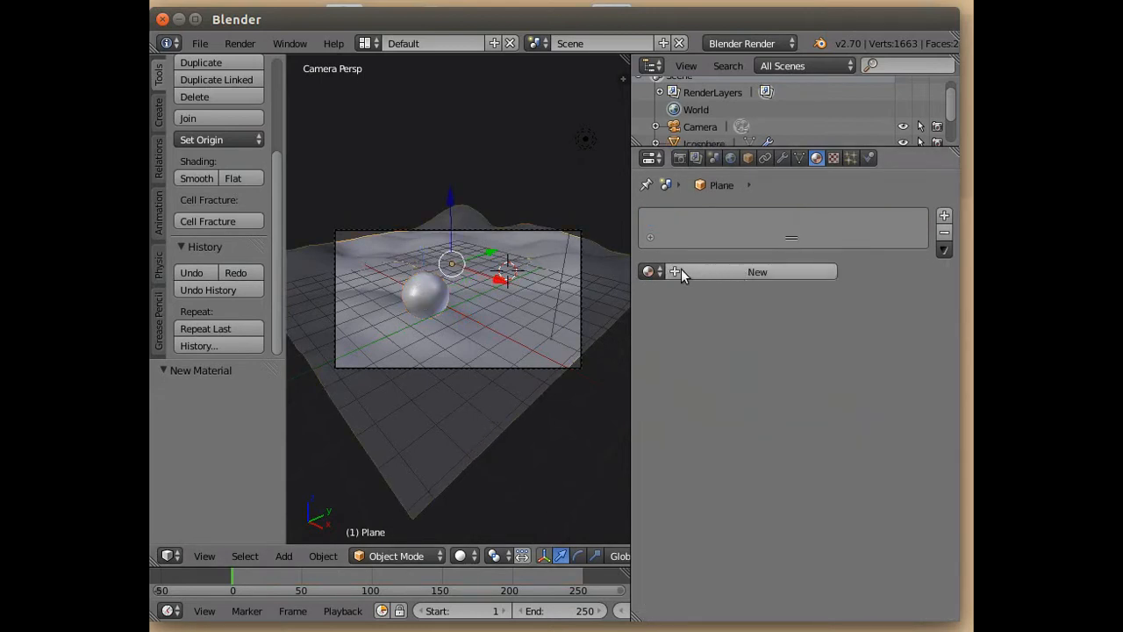
click(720, 272)
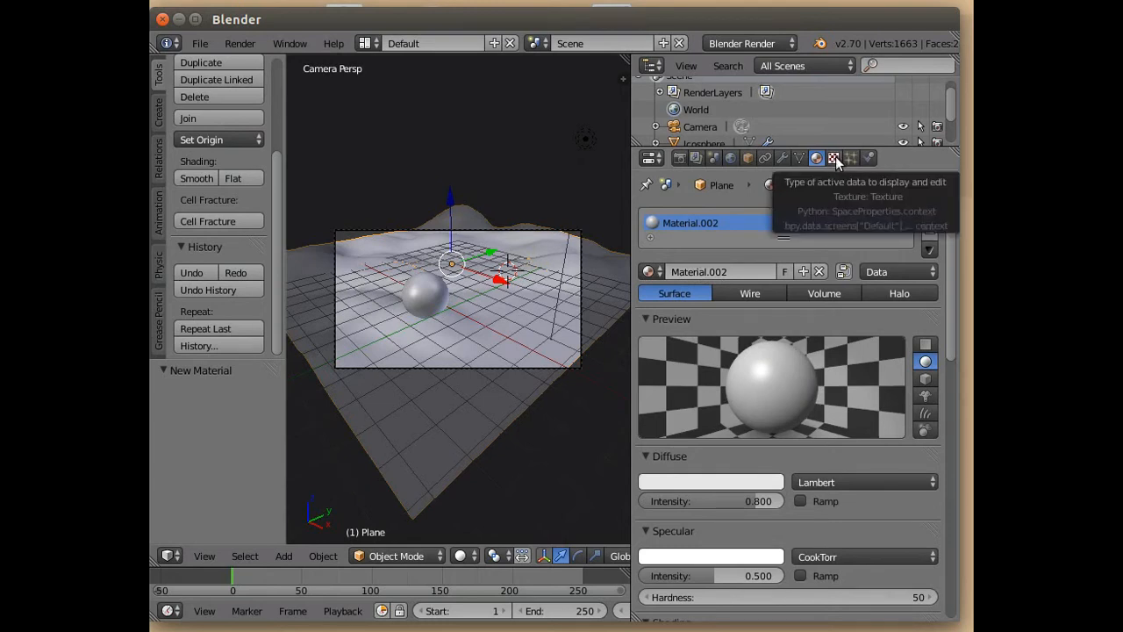
click(835, 156)
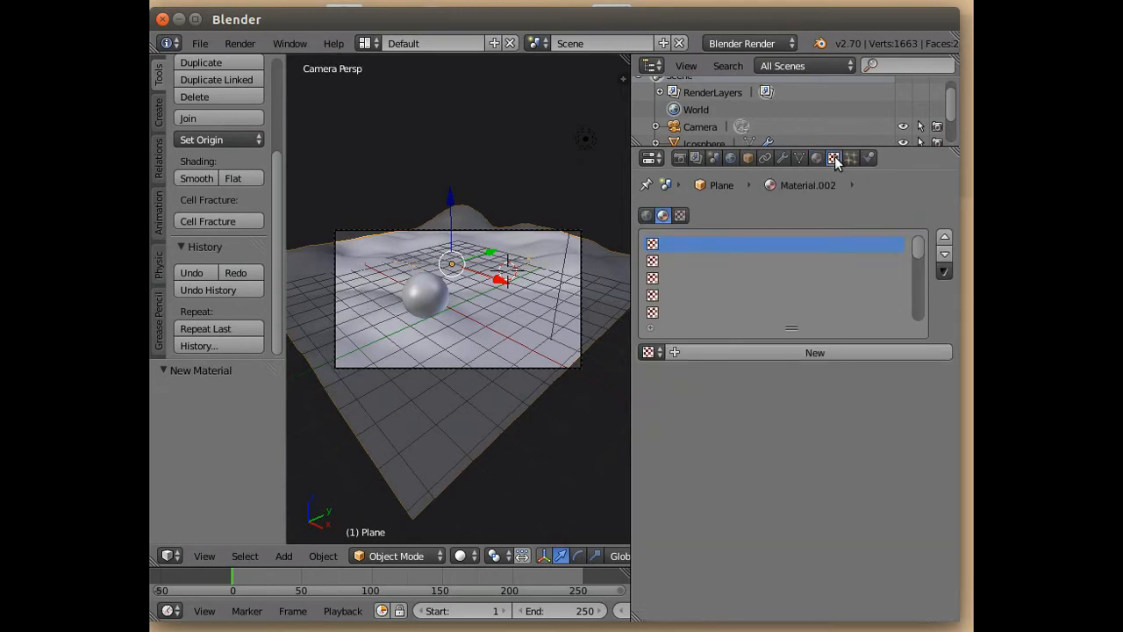
click(714, 353)
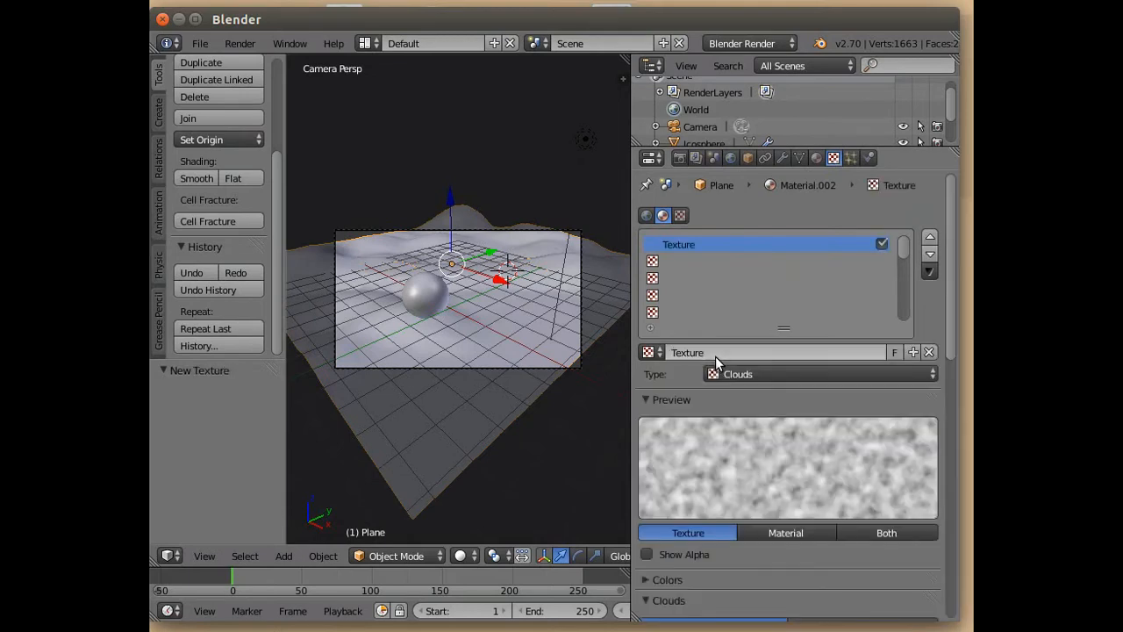
click(779, 374)
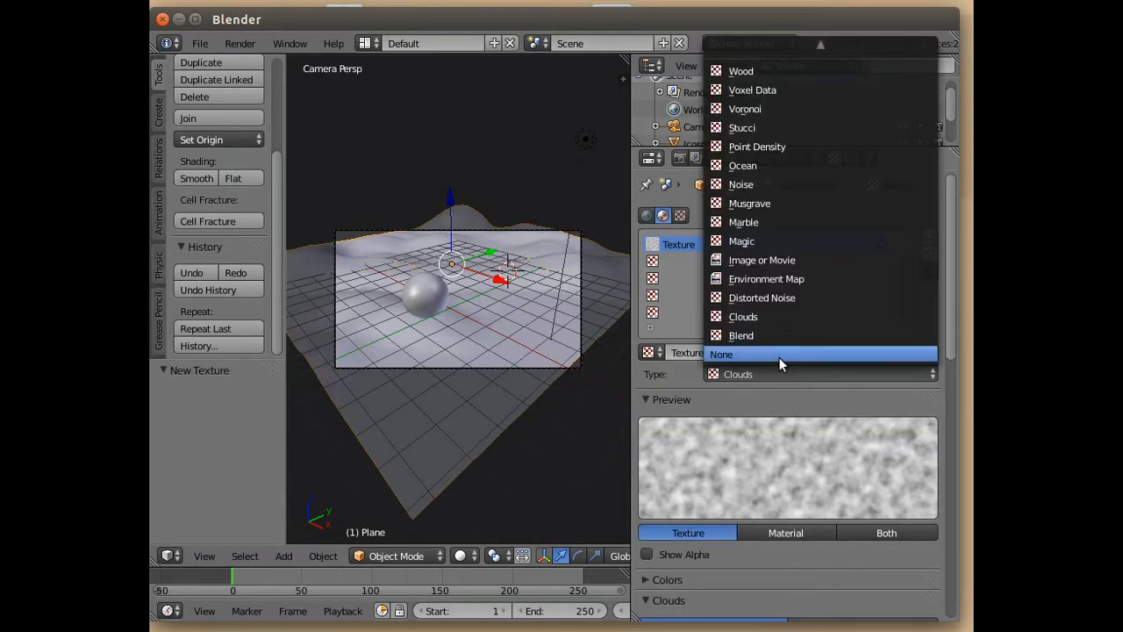
click(777, 260)
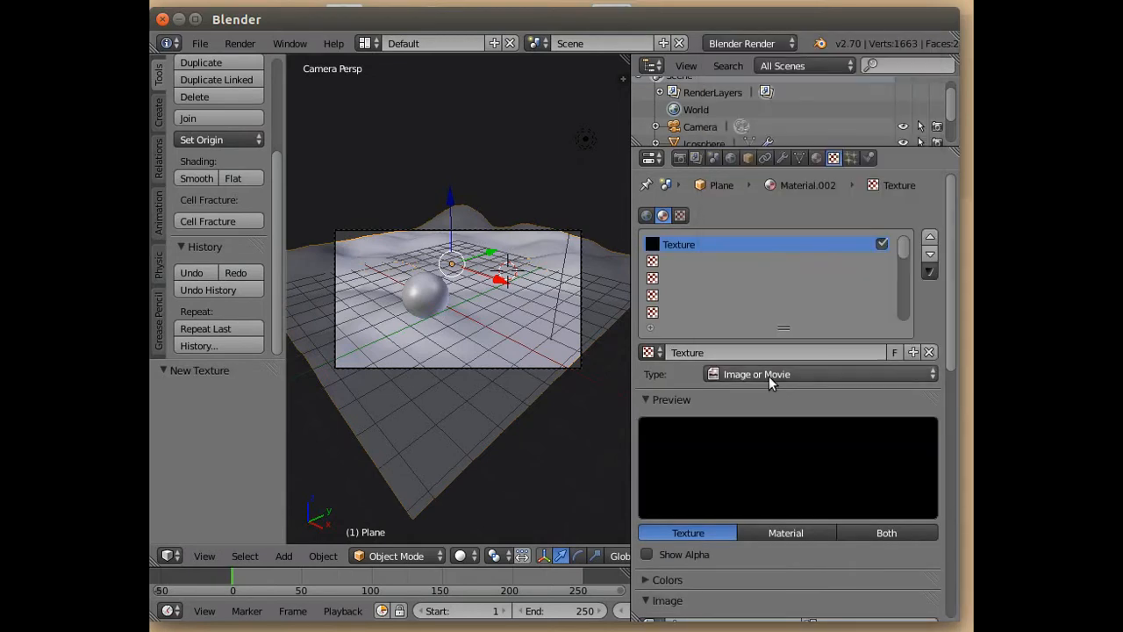
Step: Load sand.jpg from the Desktop's 3d folder as the image of the ground plane's texture
scroll(814, 570, down, 4)
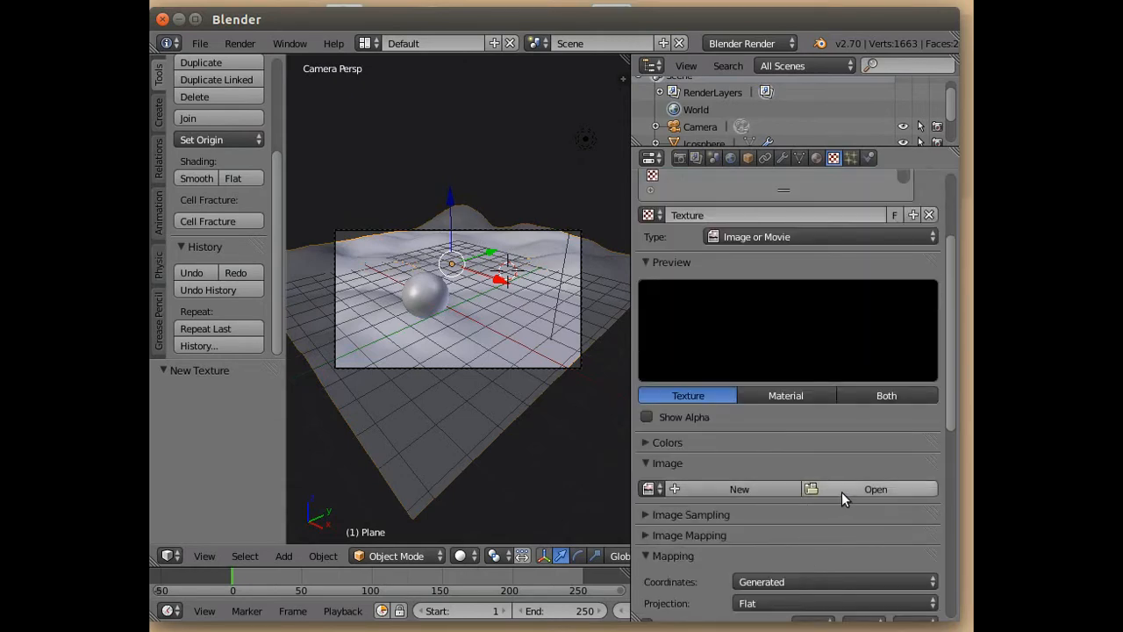
click(842, 491)
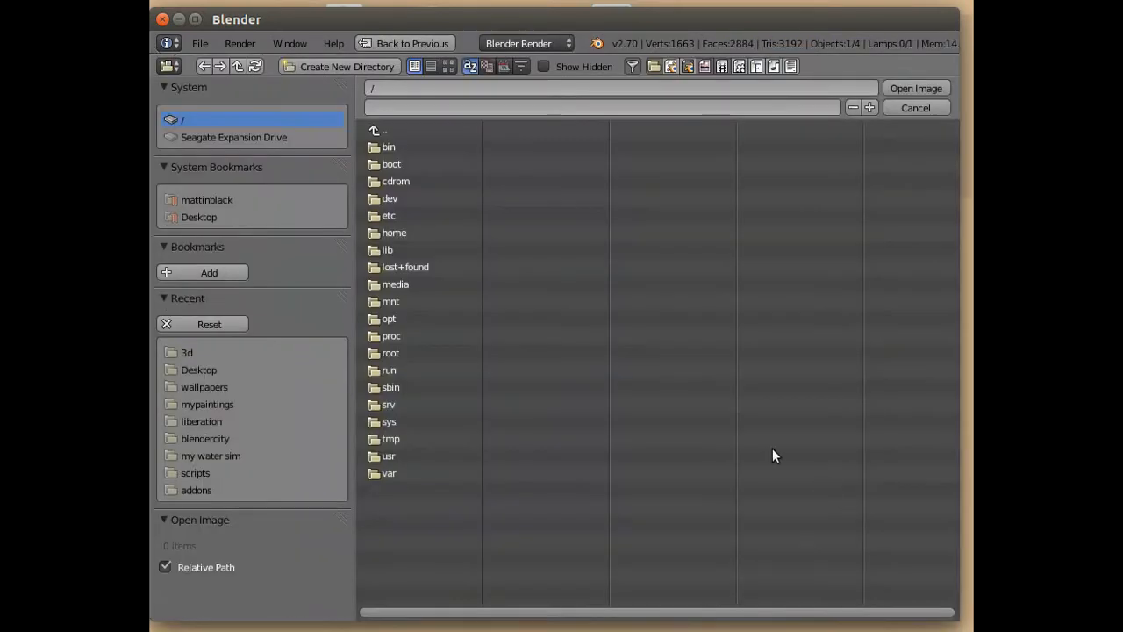
click(196, 352)
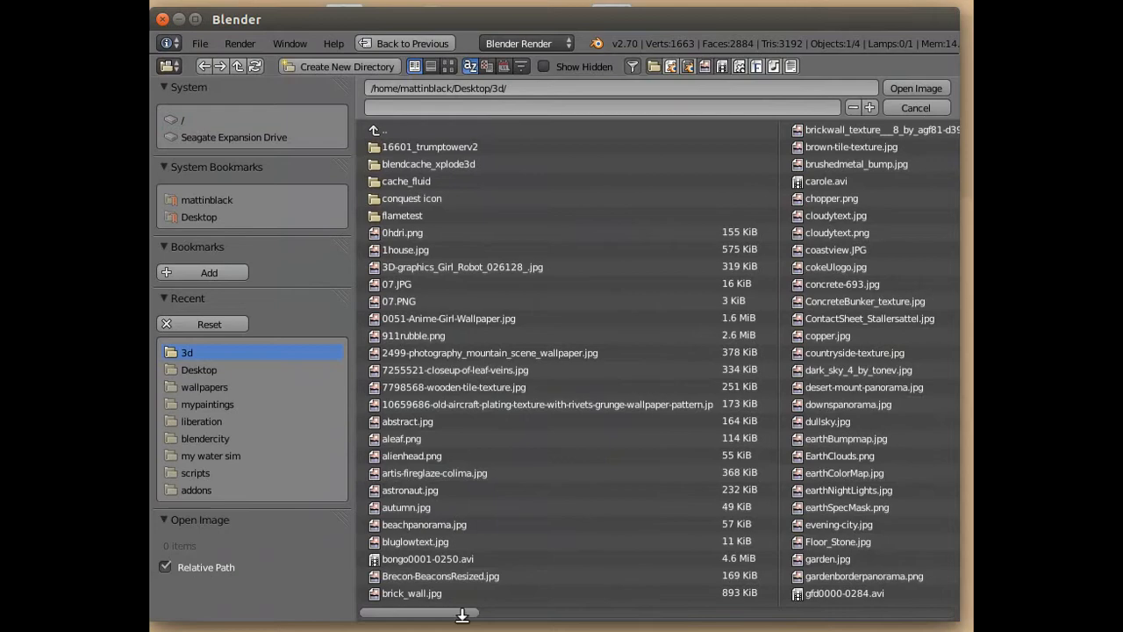
drag(462, 617, 841, 626)
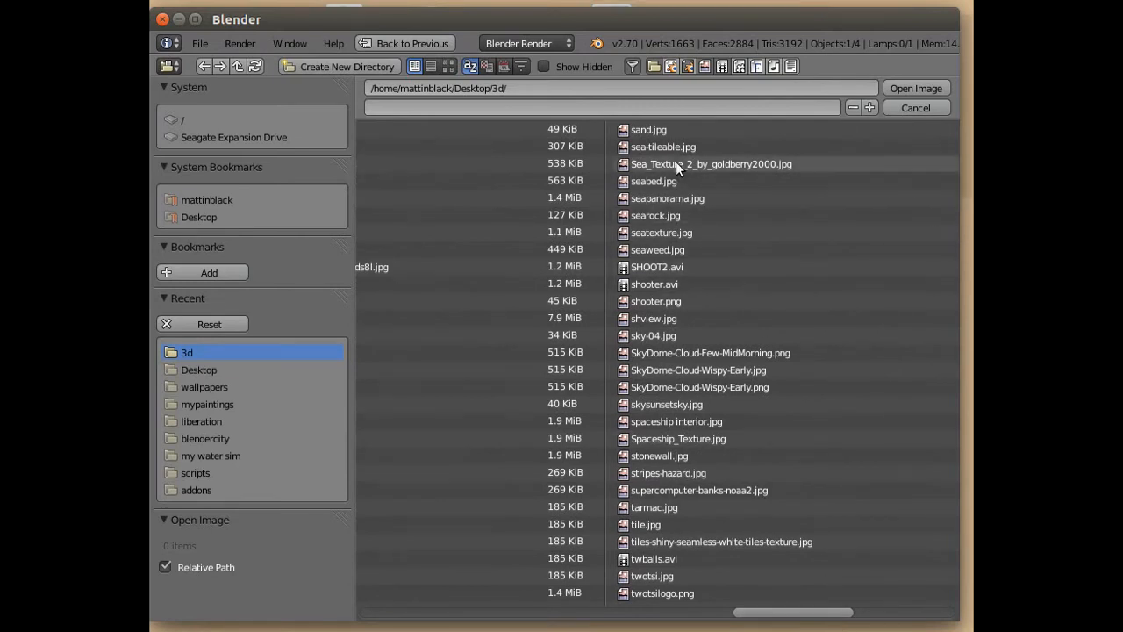
click(666, 133)
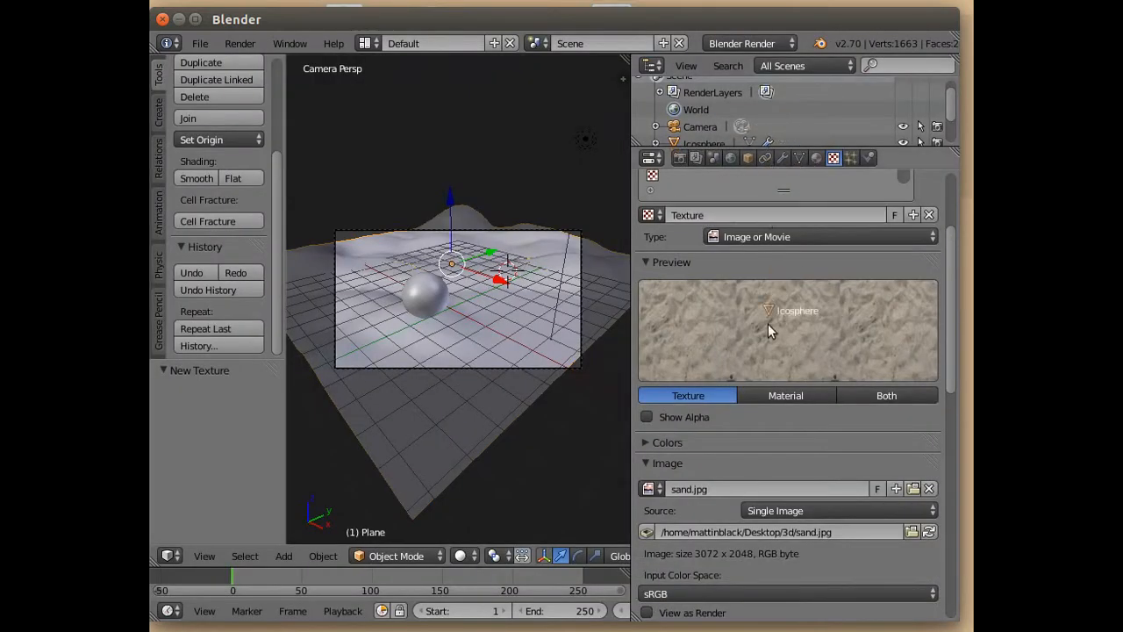
Step: Make the sand texture also influence the ground material's Normal, with a strength of 0.291
drag(642, 358, 885, 448)
drag(945, 378, 955, 623)
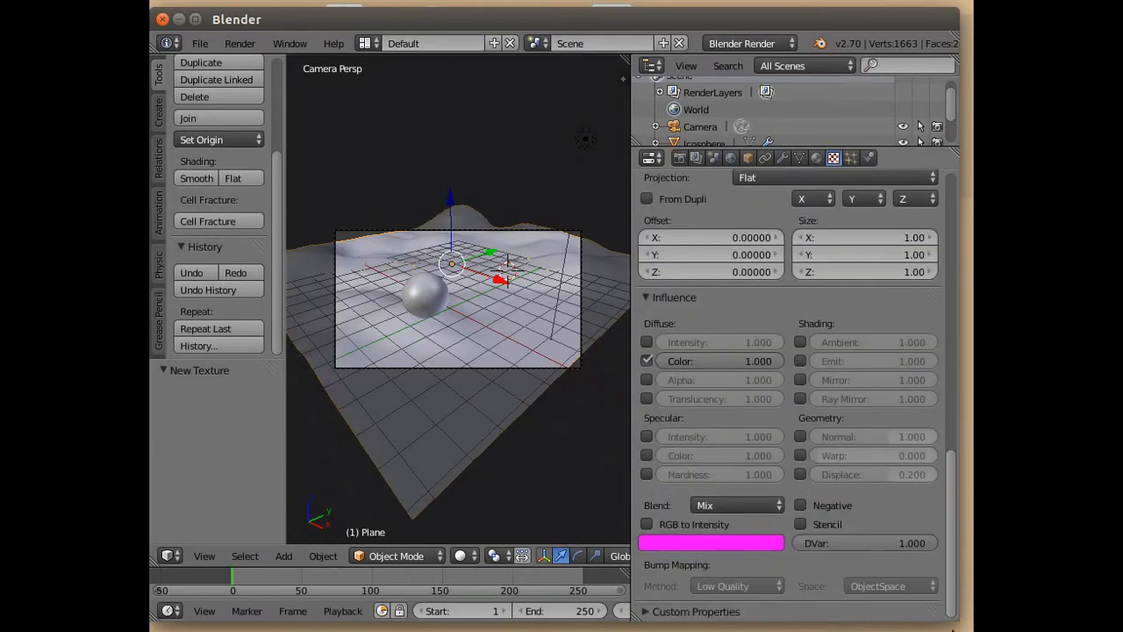
click(799, 439)
mouse_move(882, 438)
mouse_down()
mouse_move(829, 438)
mouse_move(892, 438)
mouse_move(880, 436)
mouse_up()
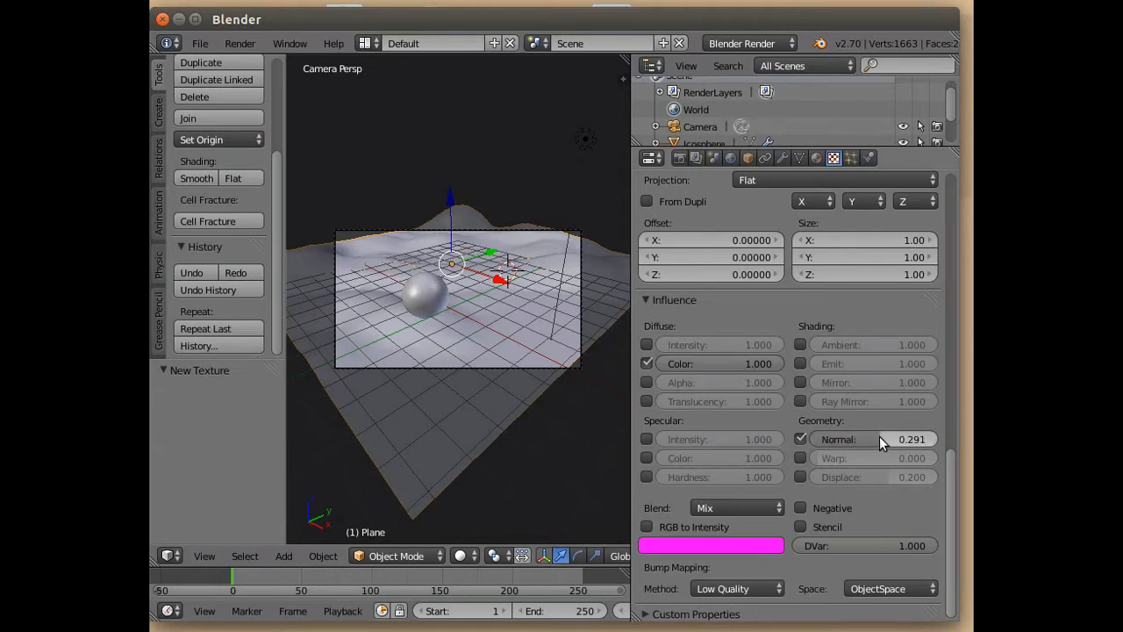
Step: Render the current frame to check the sand texture and its bumps on the ground
click(239, 43)
click(259, 59)
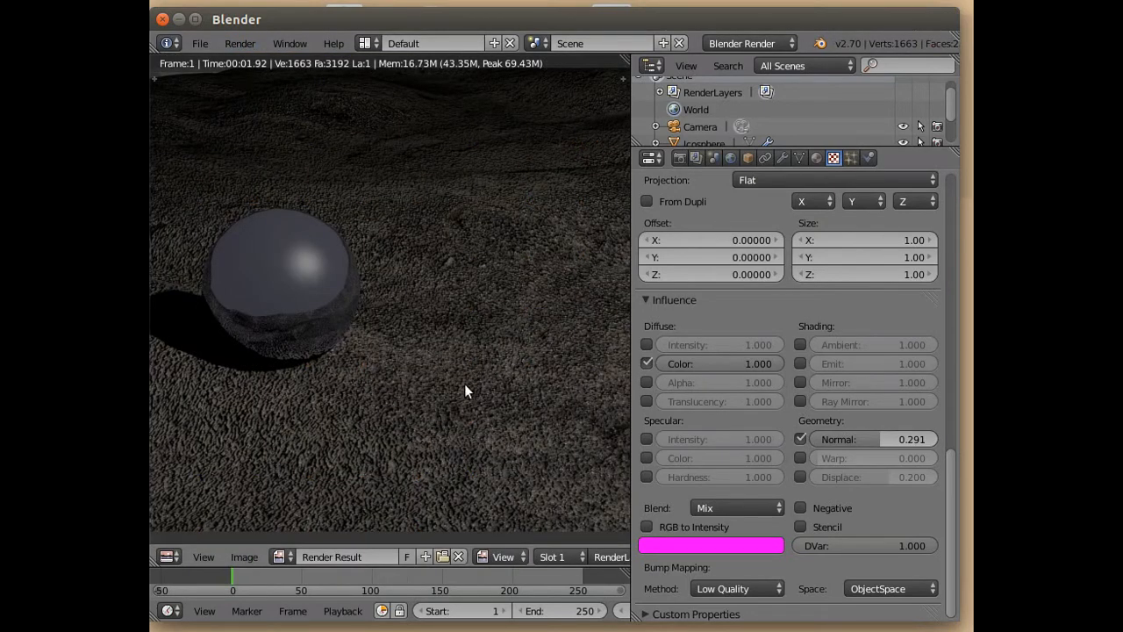
scroll(465, 386, down, 3)
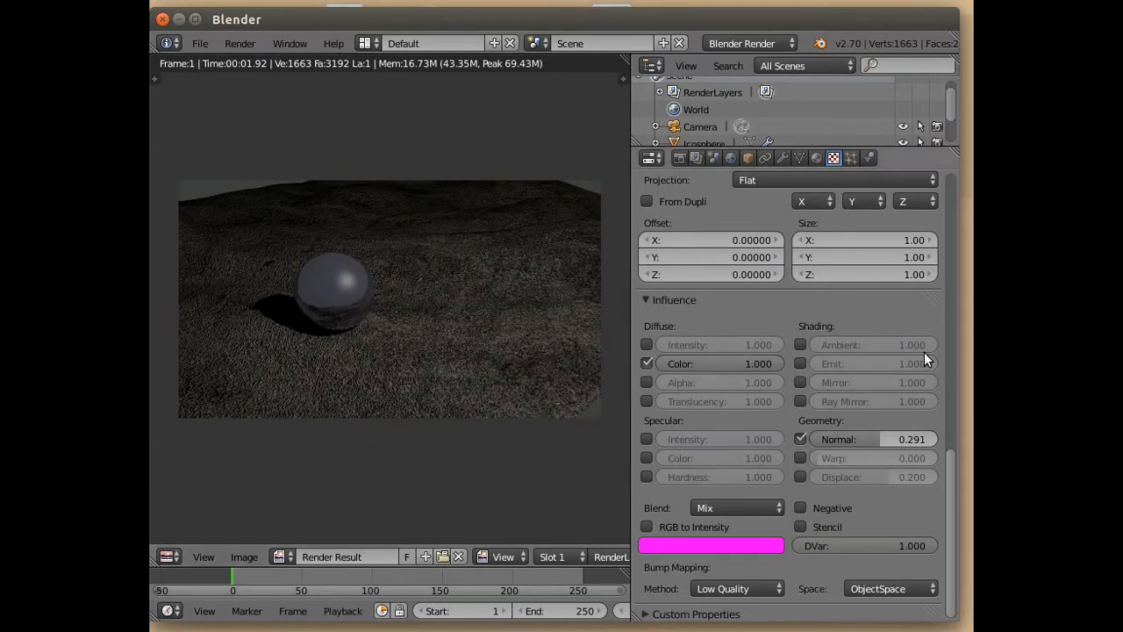
Step: Set the sand texture's image mapping to repeat 3 times in both X and Y
drag(948, 473, 946, 375)
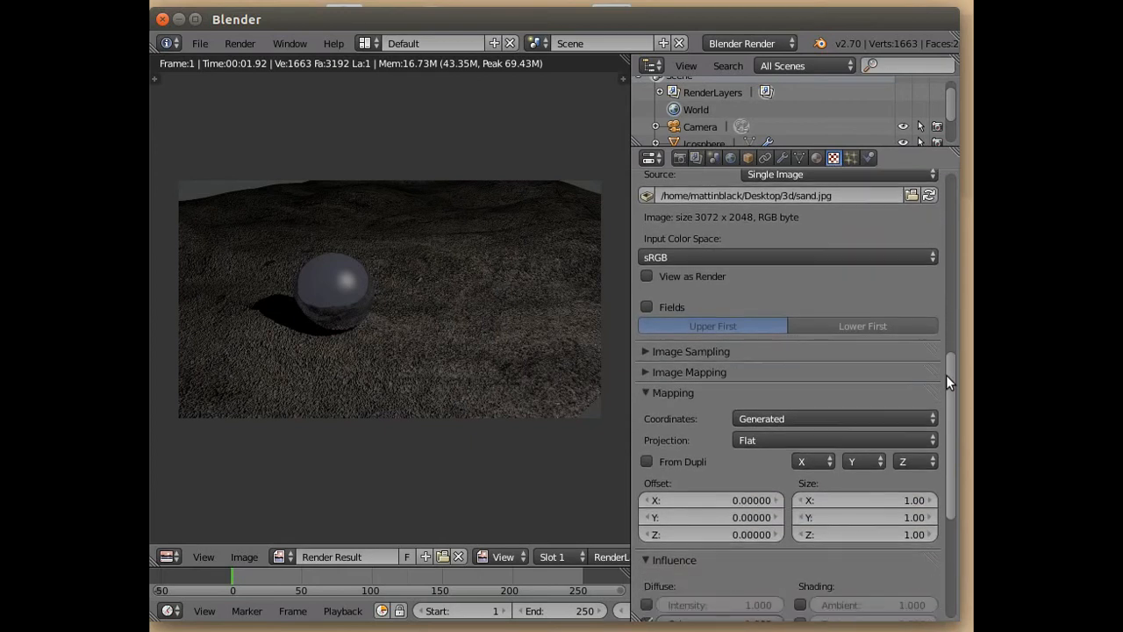
click(645, 372)
click(777, 437)
click(777, 437)
click(778, 454)
click(778, 453)
Step: Render the current frame to check the repeated sand texture, and return to the 3D view
click(239, 43)
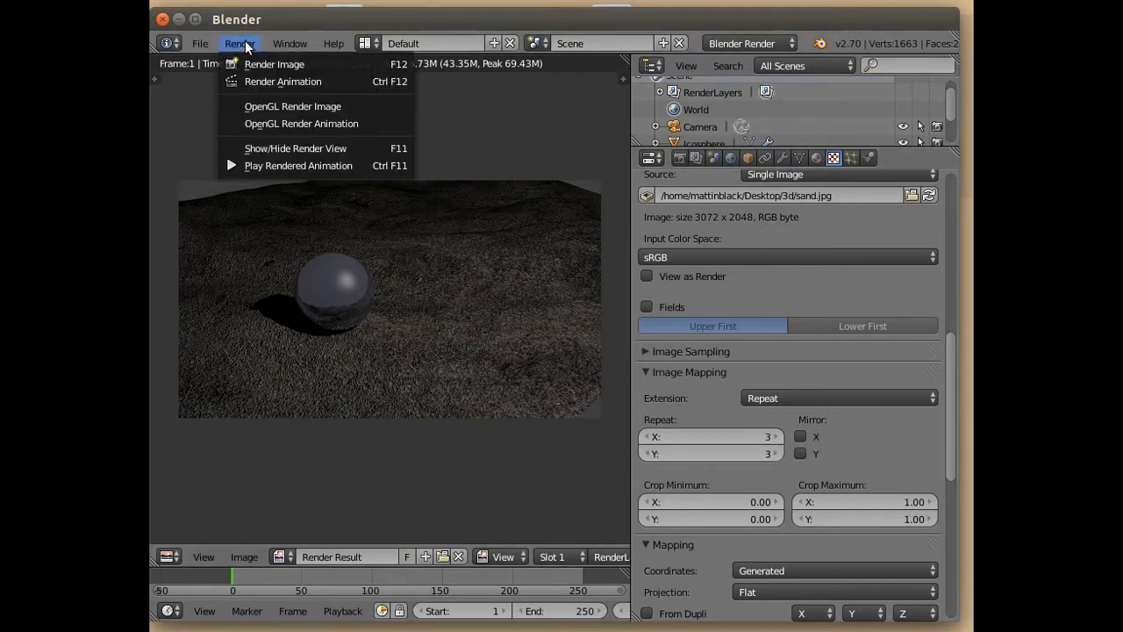
click(254, 66)
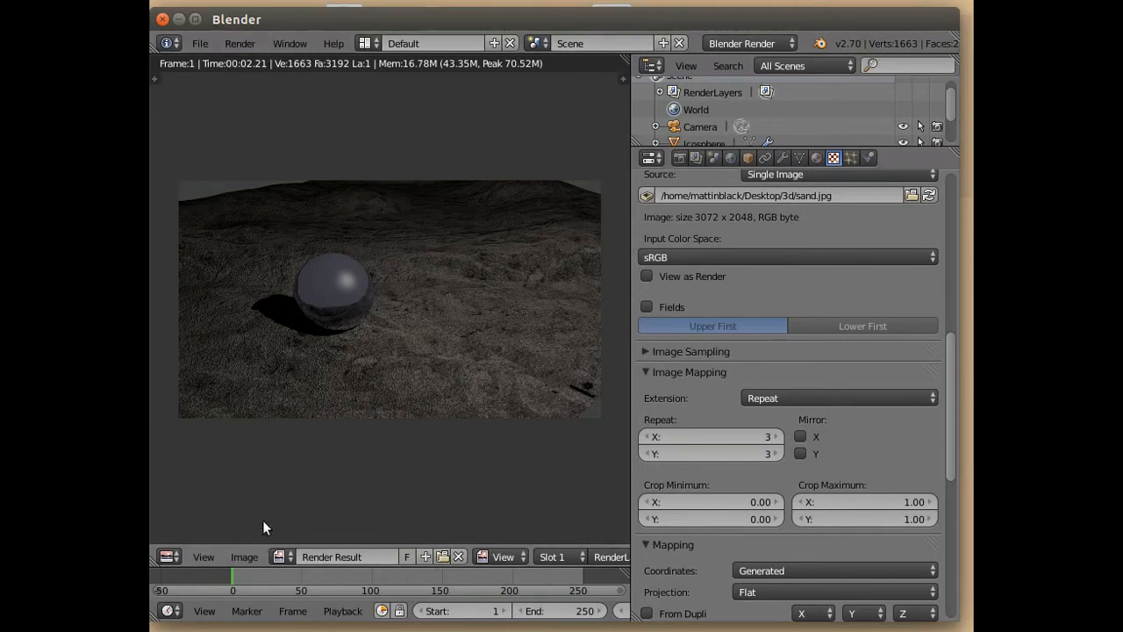
key(Escape)
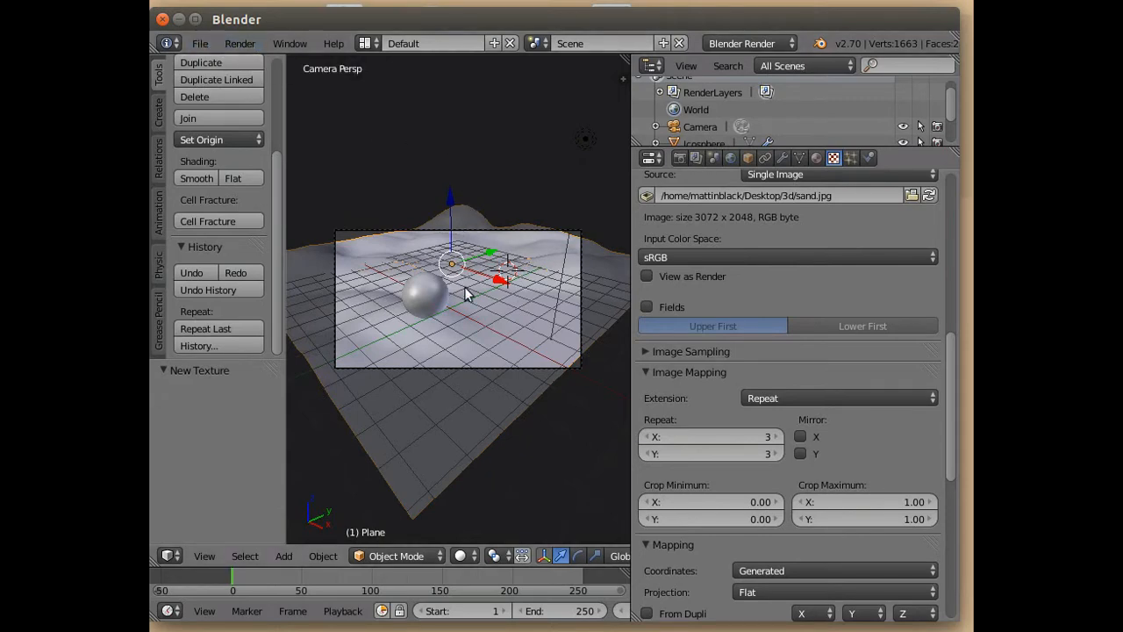
Step: Select the scene's lamp and change its type to Spot
scroll(480, 332, down, 5)
middle_drag(482, 388, 522, 342)
right_click(591, 144)
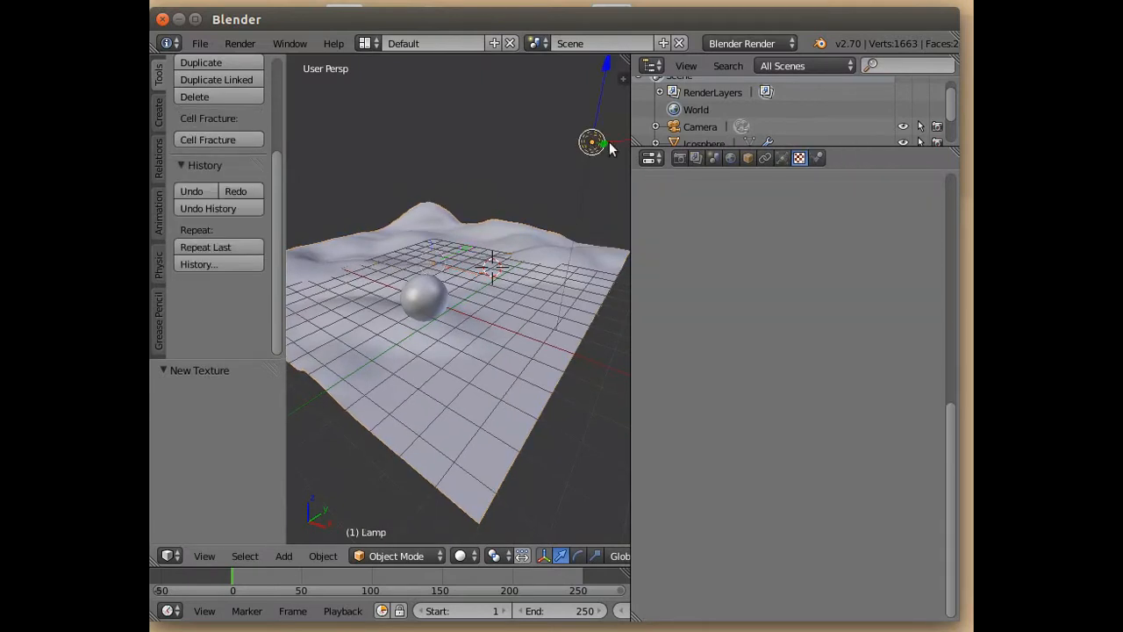
click(784, 158)
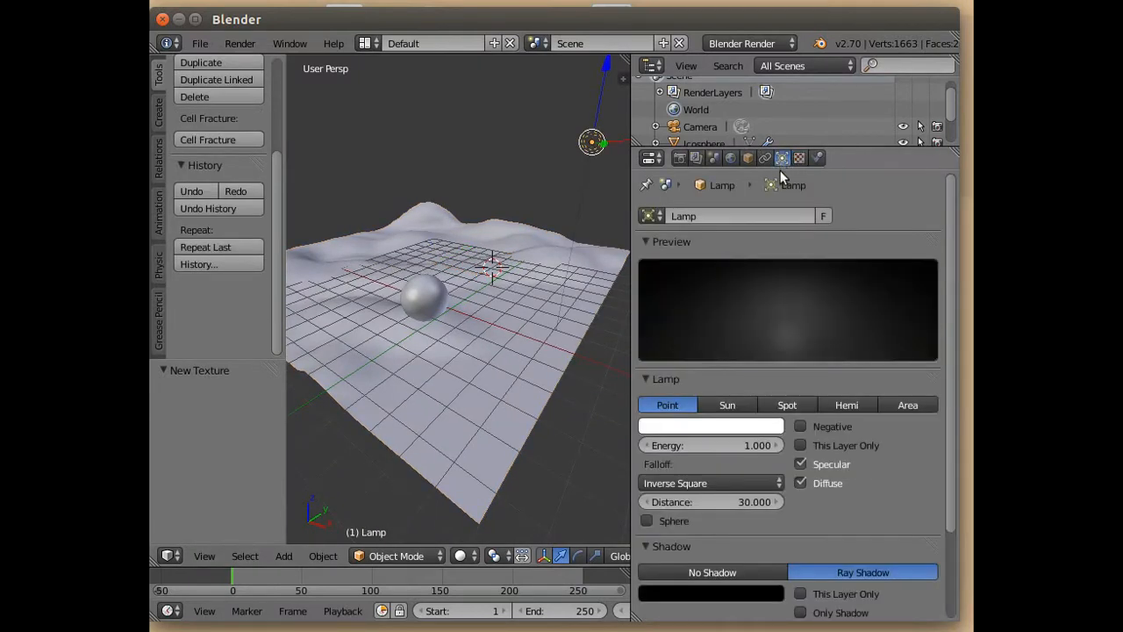
click(797, 404)
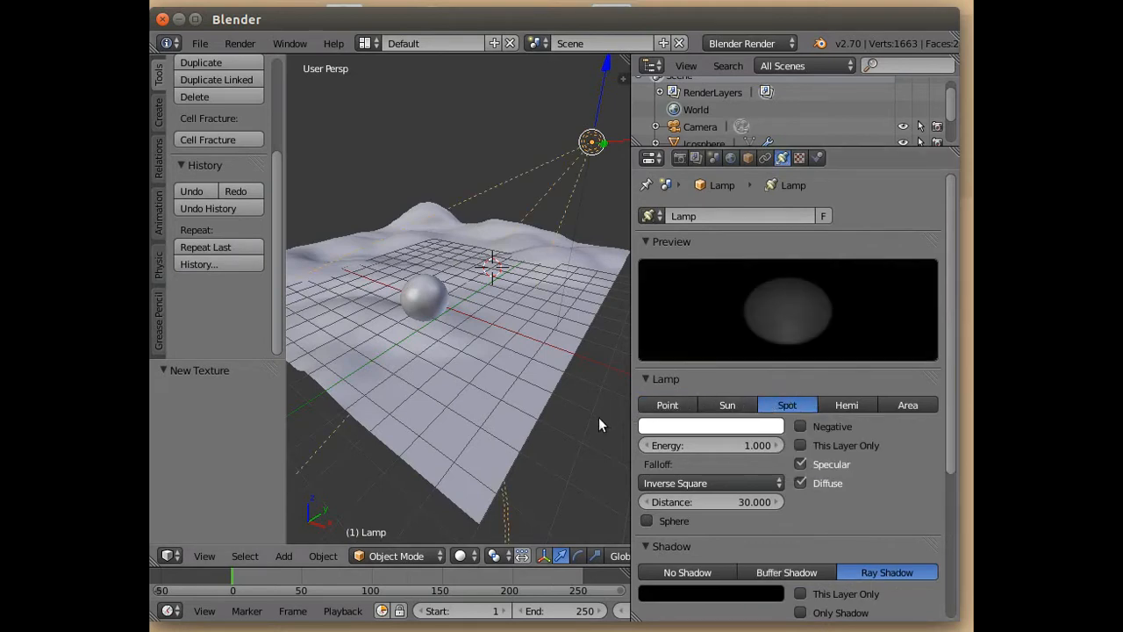
Step: Move the spot lamp outward along positive X, raise it about 6.85 units on Z, and shift it about 2.65 units further along X
scroll(599, 417, down, 8)
scroll(597, 402, up, 5)
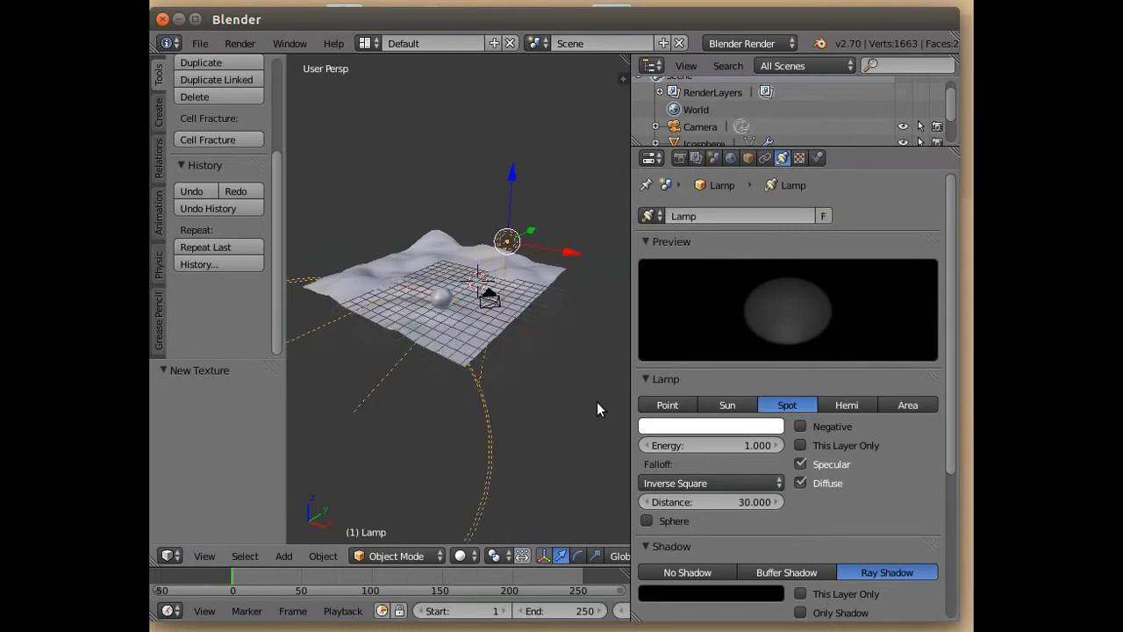
scroll(597, 399, down, 4)
drag(567, 256, 619, 258)
drag(571, 195, 584, 123)
scroll(575, 202, down, 1)
scroll(570, 246, down, 2)
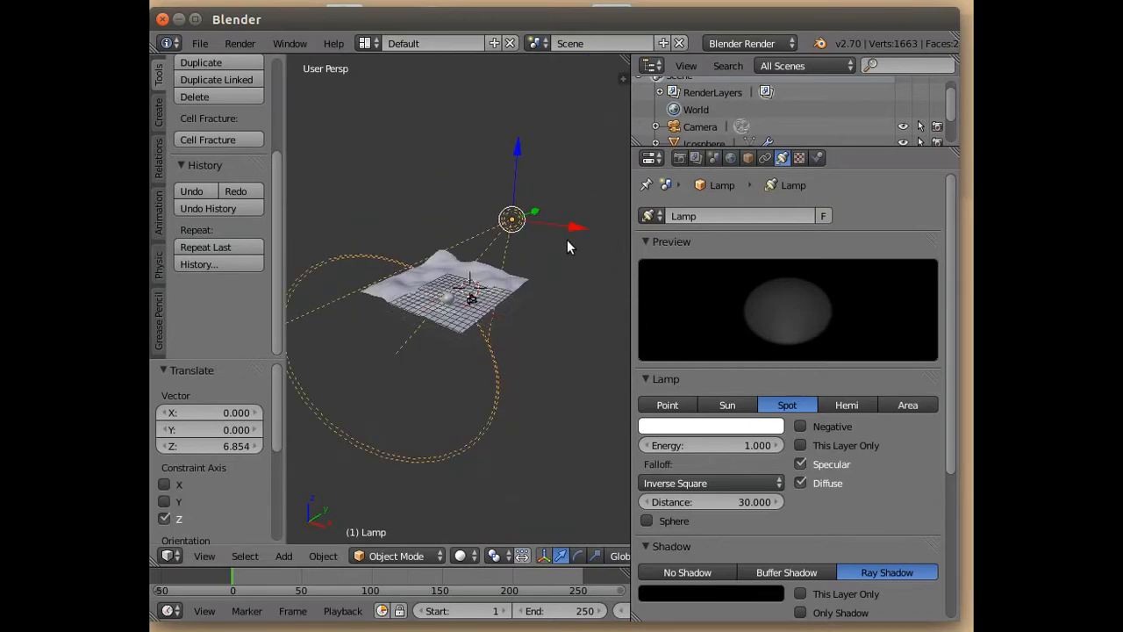
drag(574, 232, 600, 225)
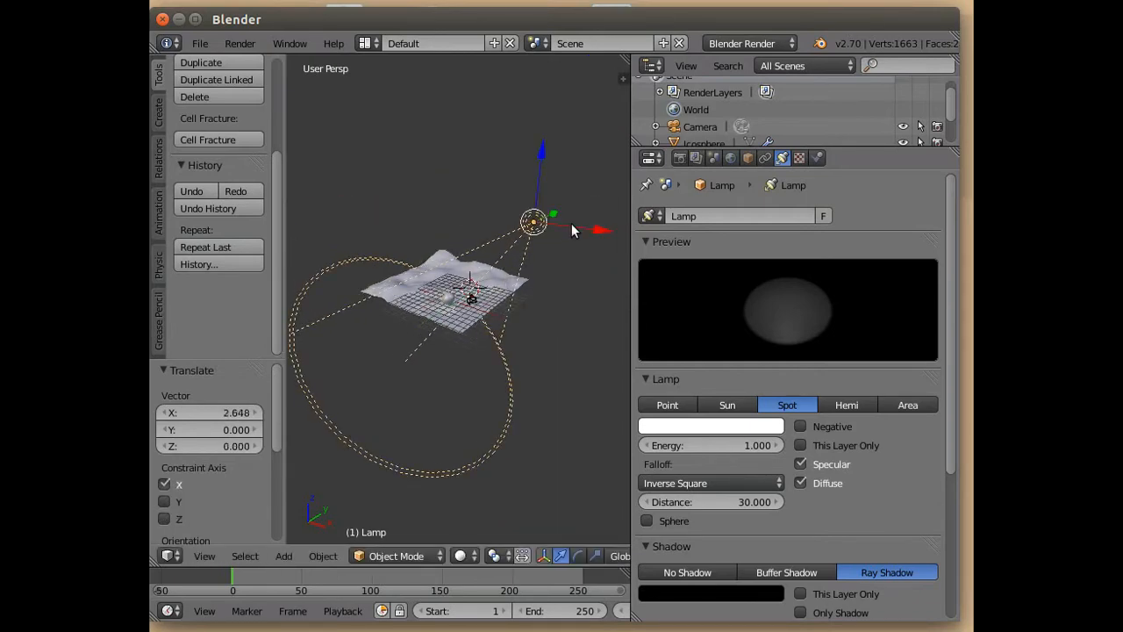
Step: Rotate the spot lamp about -17° around the global Z axis so its cone aims at the ground plane
middle_drag(476, 350, 472, 488)
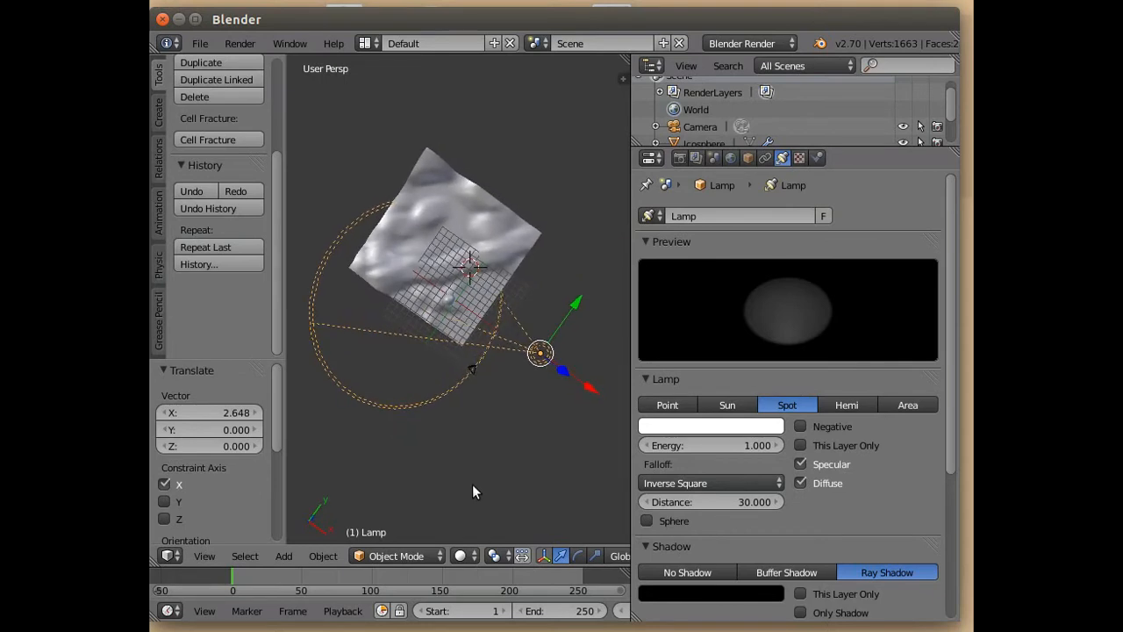
click(579, 556)
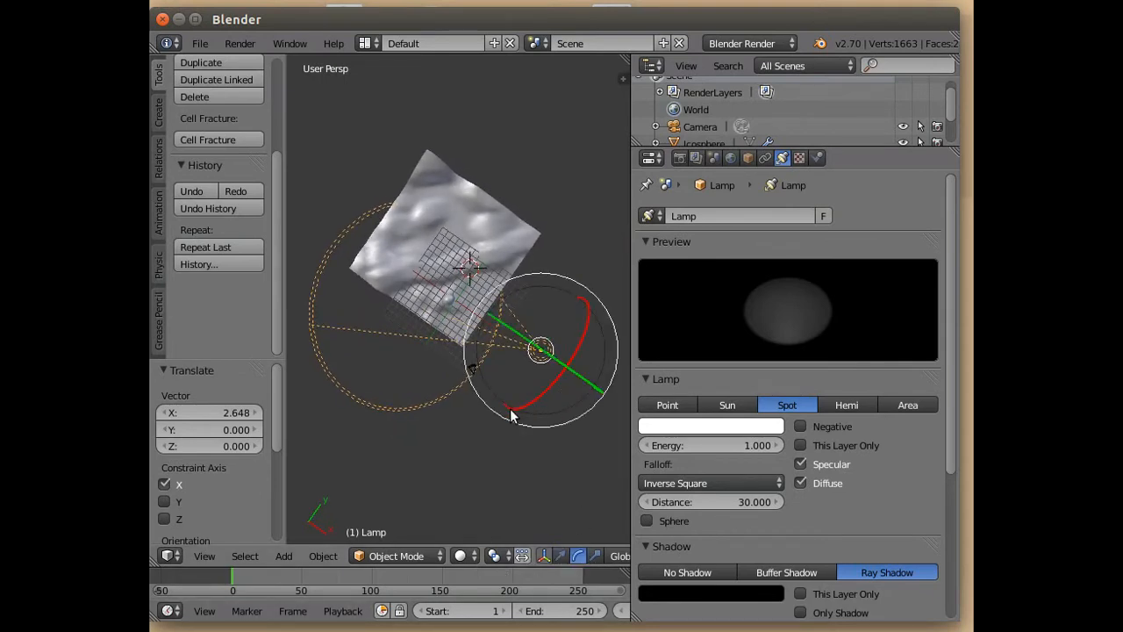
middle_drag(507, 420, 506, 412)
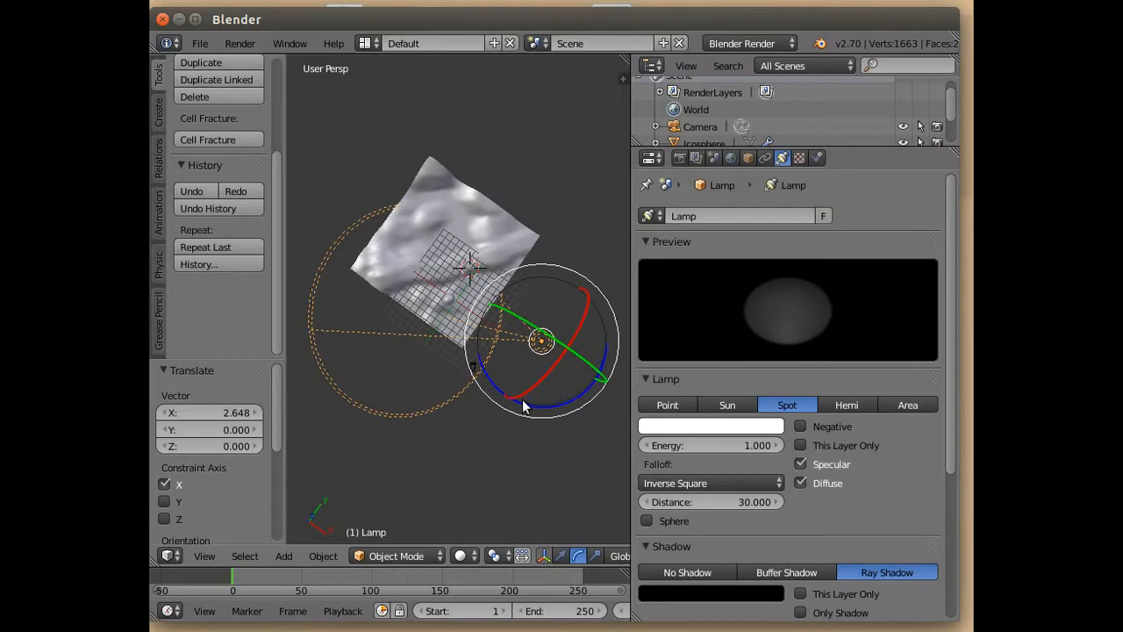
drag(517, 407, 520, 405)
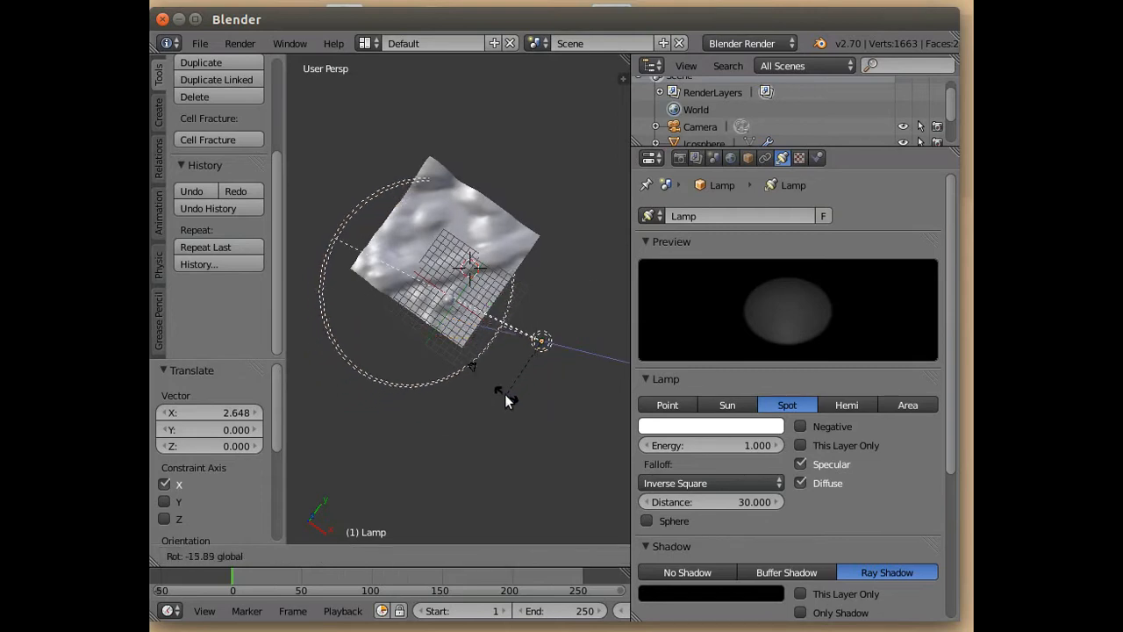
click(505, 394)
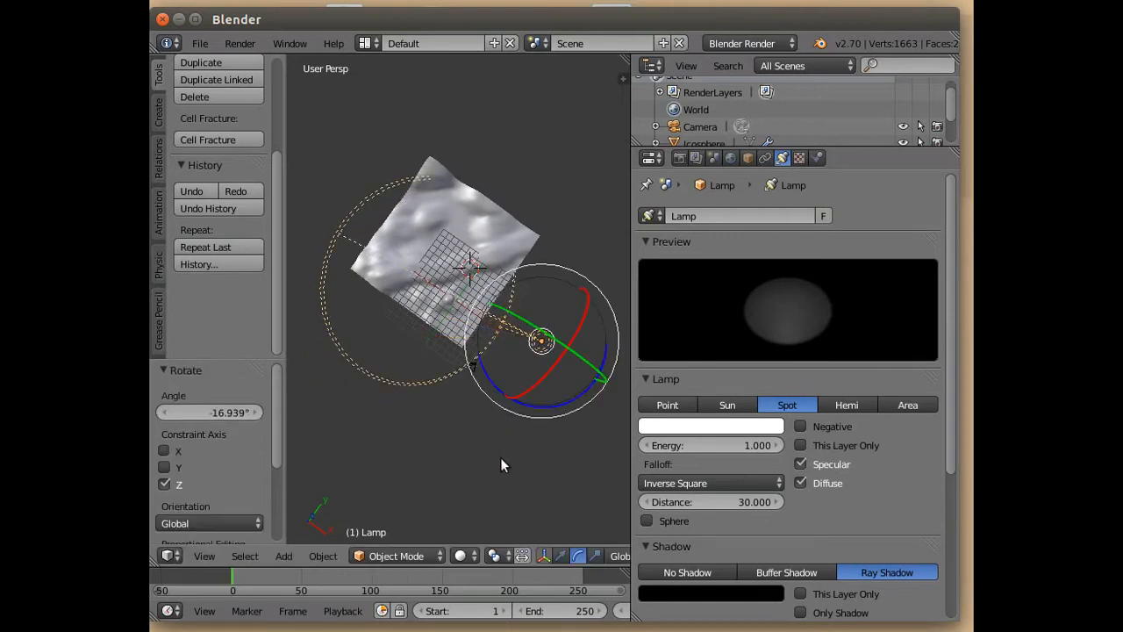
Step: Set the spot lamp's energy to 4 and its falloff distance to 50
scroll(787, 416, down, 4)
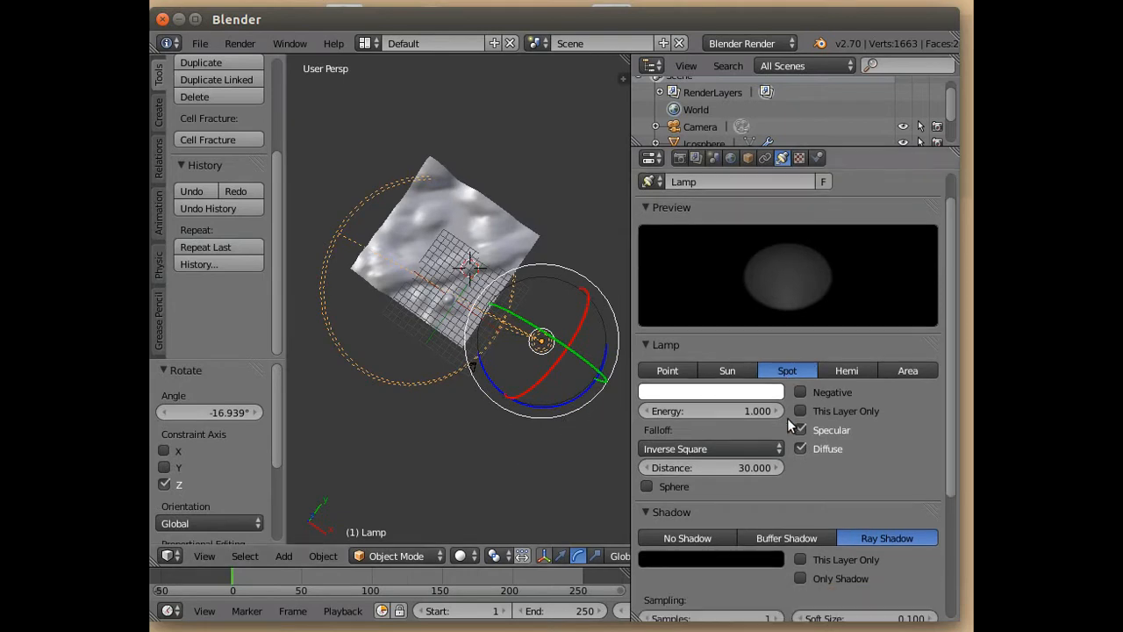
click(688, 308)
text(1.0)
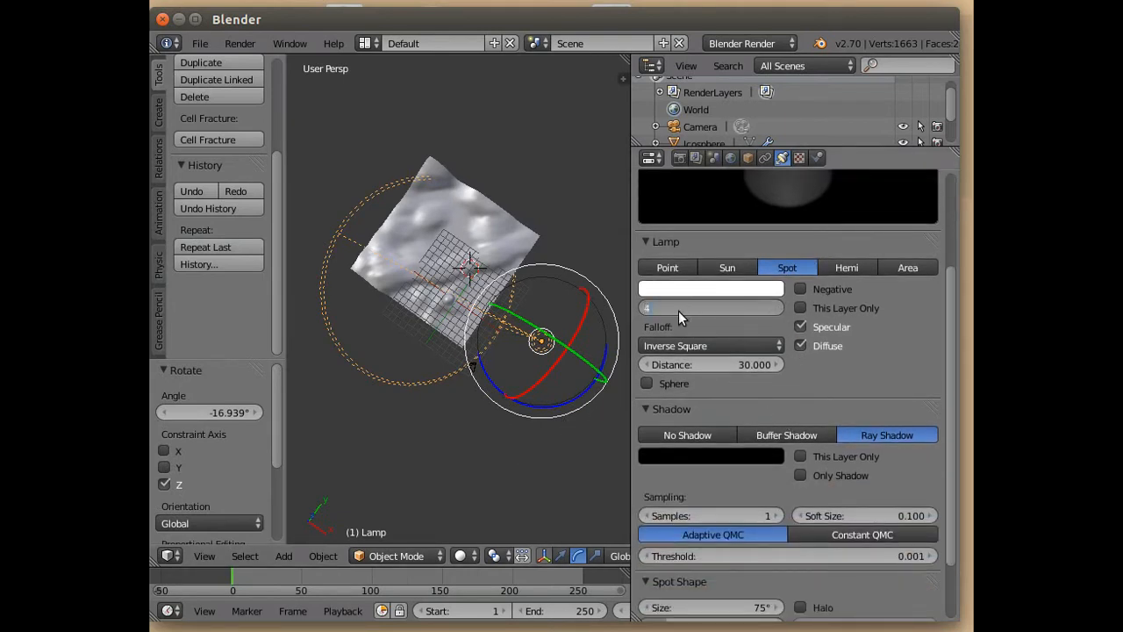
key(Return)
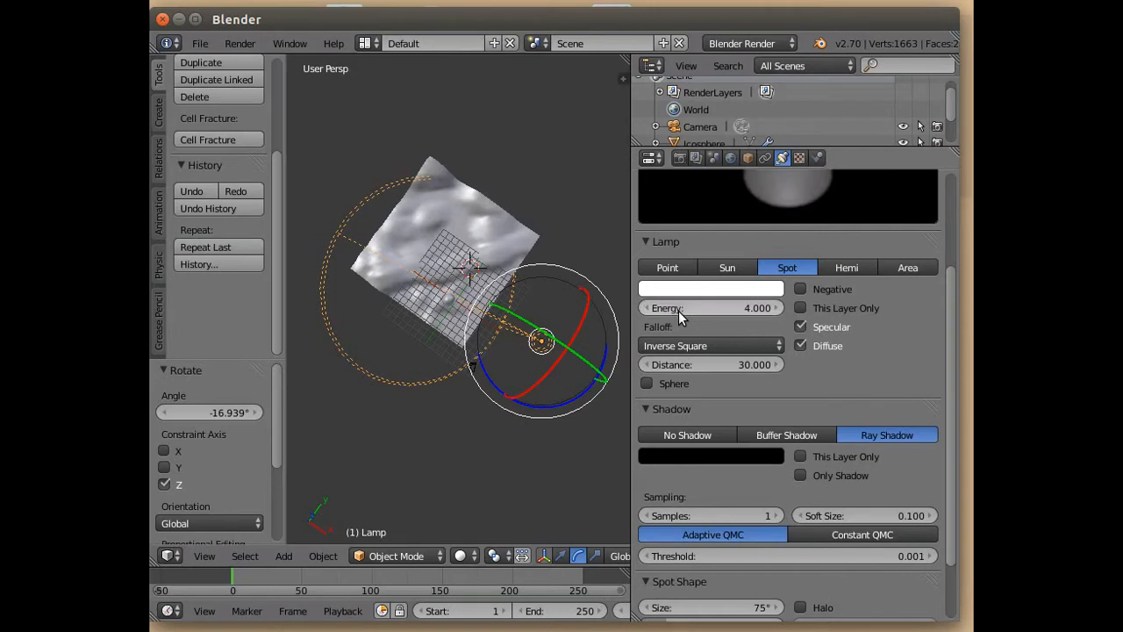
click(684, 365)
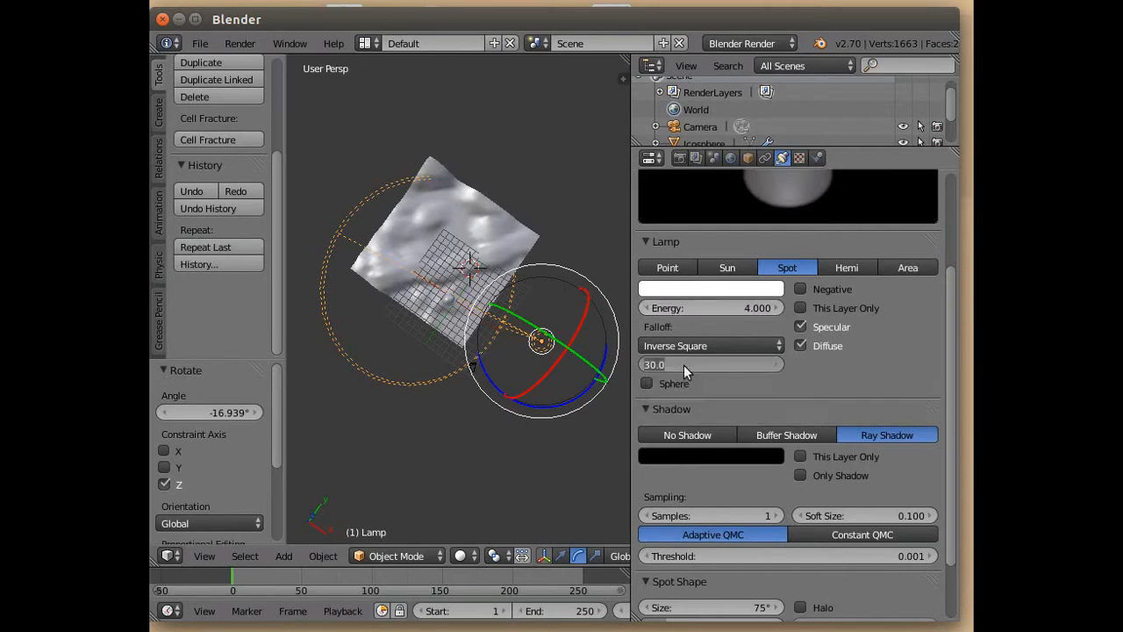
text(50)
key(Return)
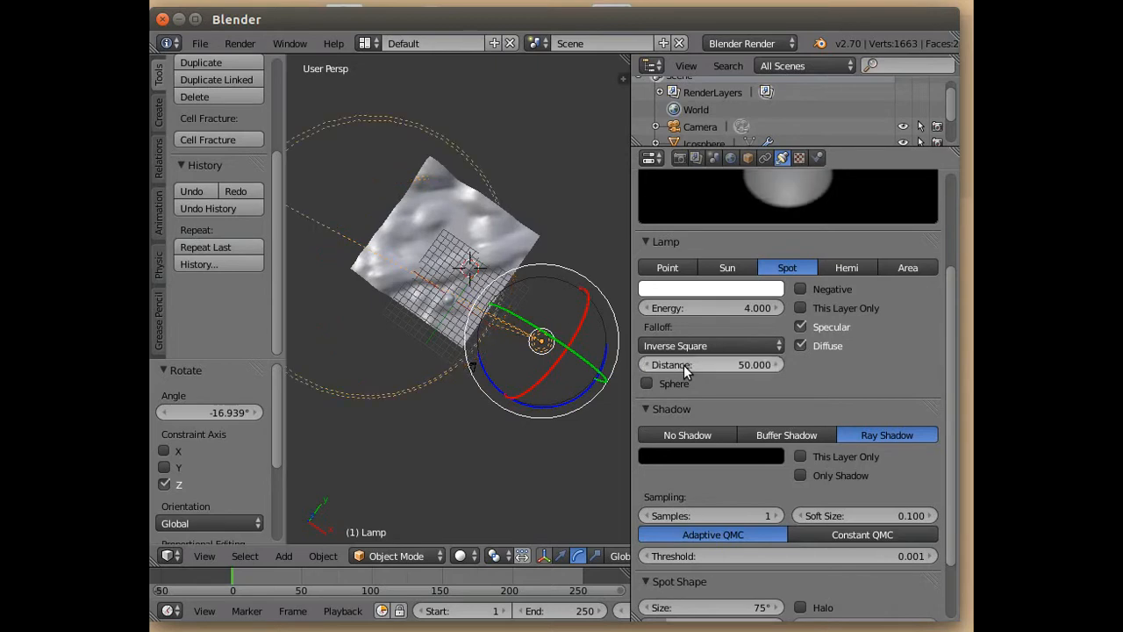
Step: Set the spot lamp's ray shadow soft size to 2 and its samples to 4
mouse_move(832, 522)
mouse_down()
mouse_move(812, 518)
mouse_move(834, 524)
mouse_up()
click(845, 516)
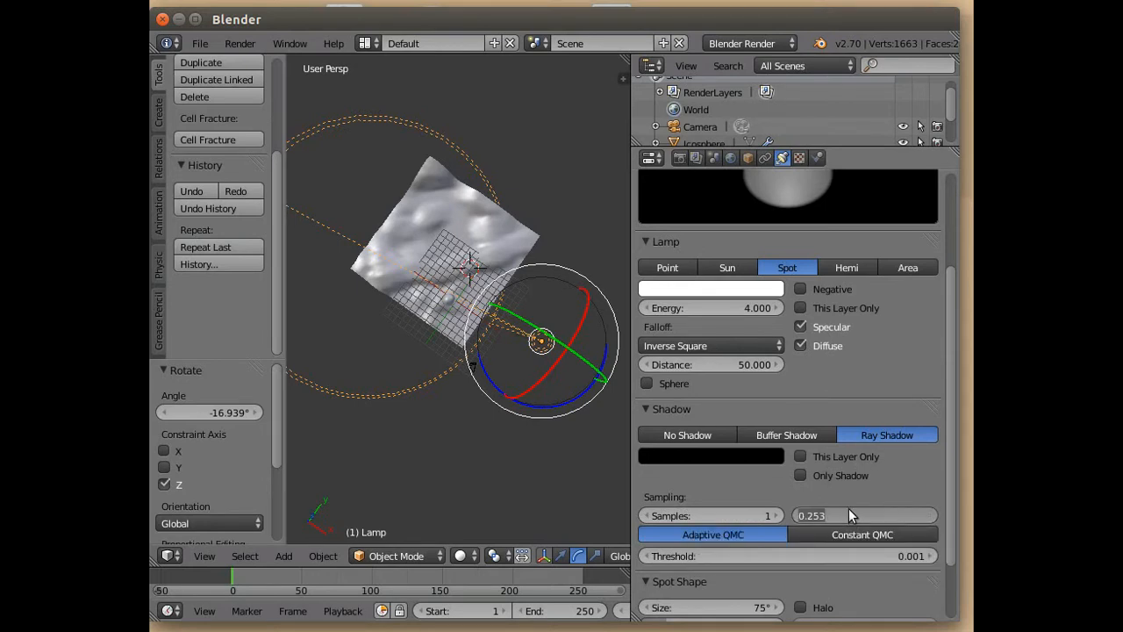
text(2)
key(Return)
click(737, 515)
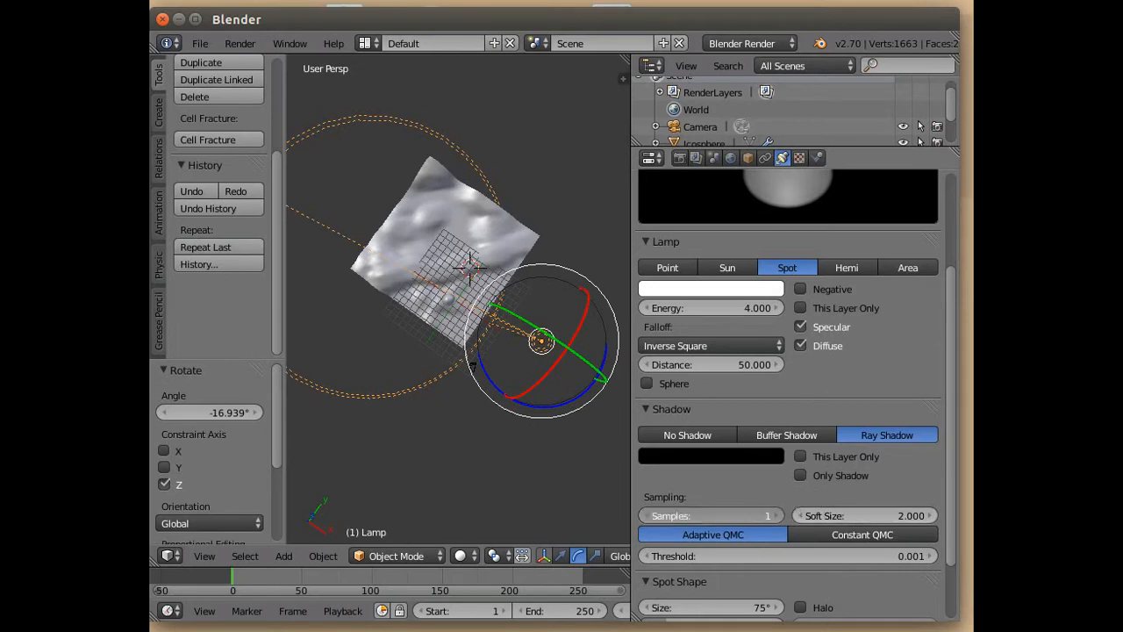
text(4)
key(Return)
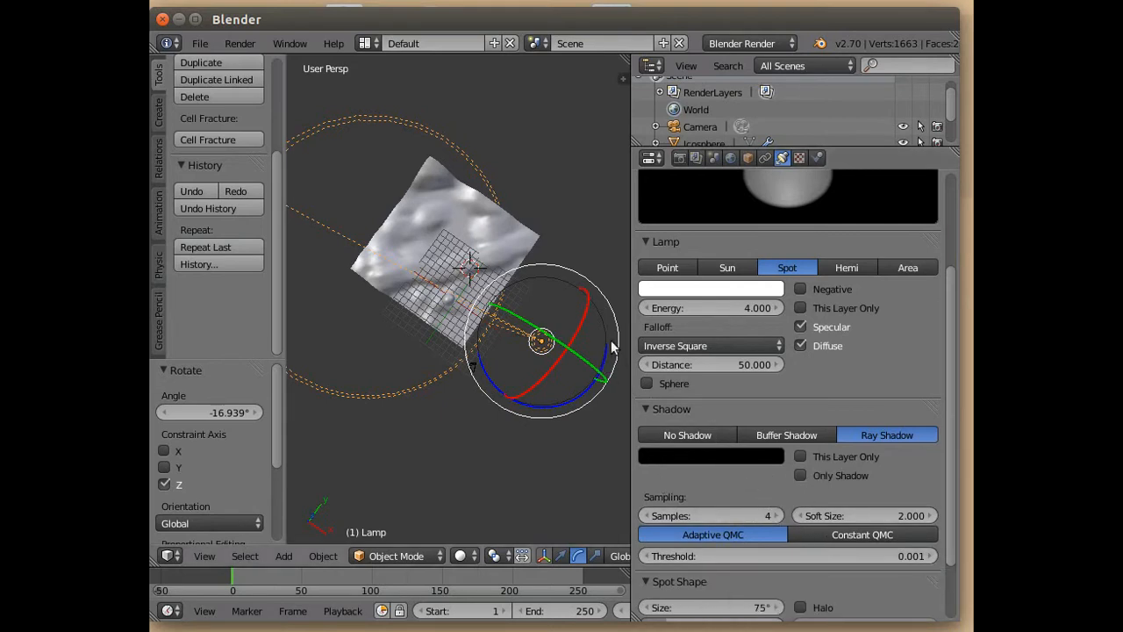
Step: Render the current frame to check the spot lamp's lighting and softened shadow
click(244, 43)
click(250, 61)
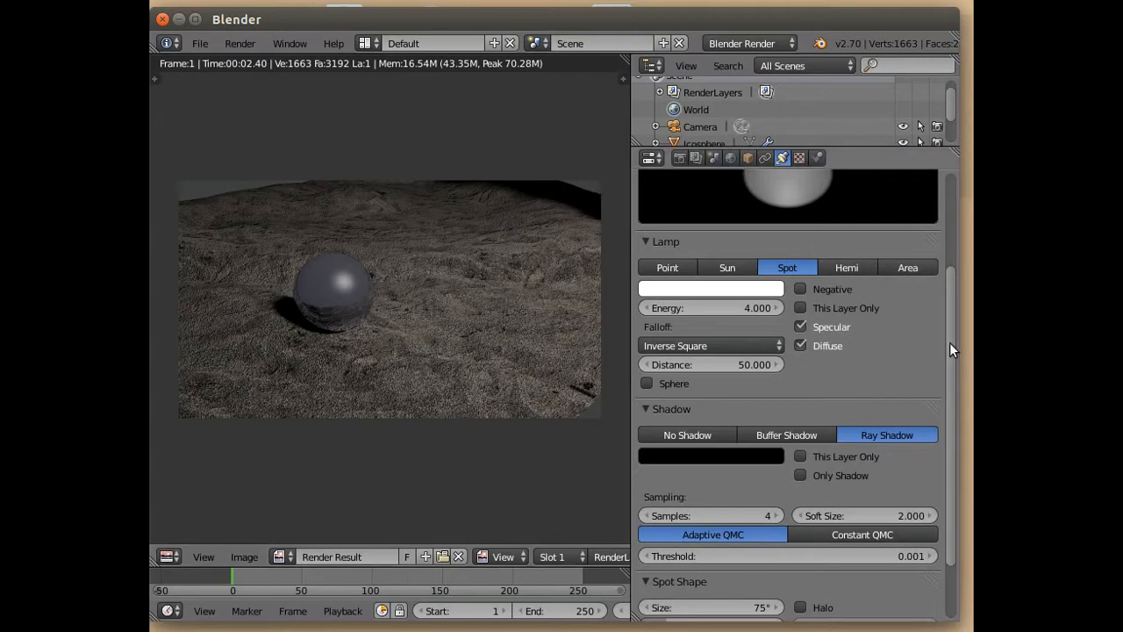
Step: Set the spot lamp's energy to 8 and tint its light color a pale warm off-white
drag(950, 349, 946, 213)
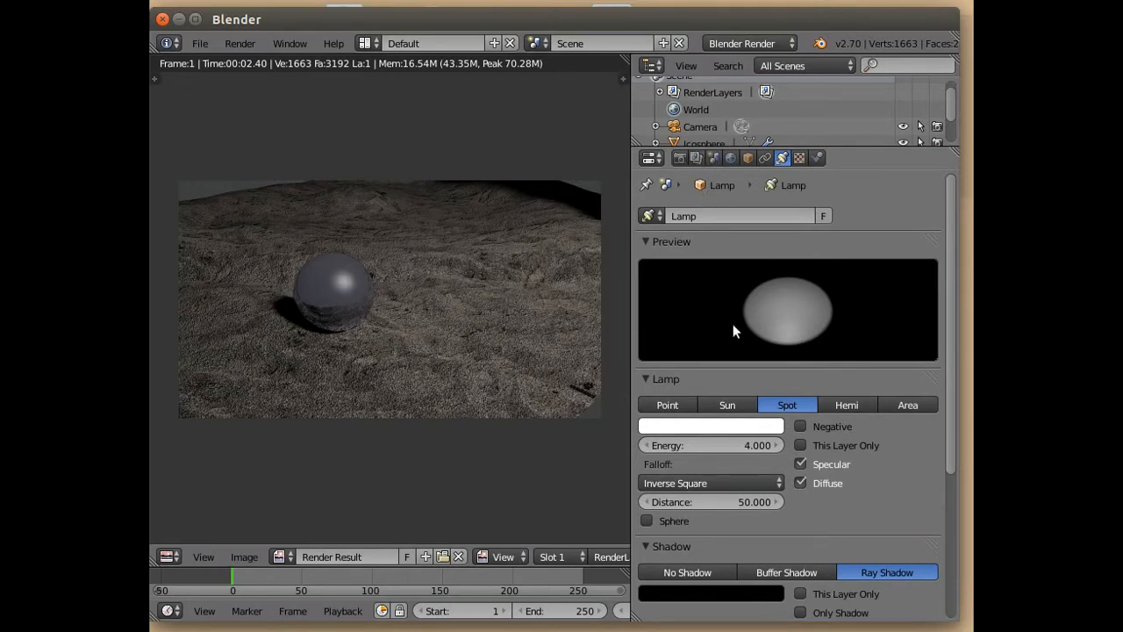
click(707, 445)
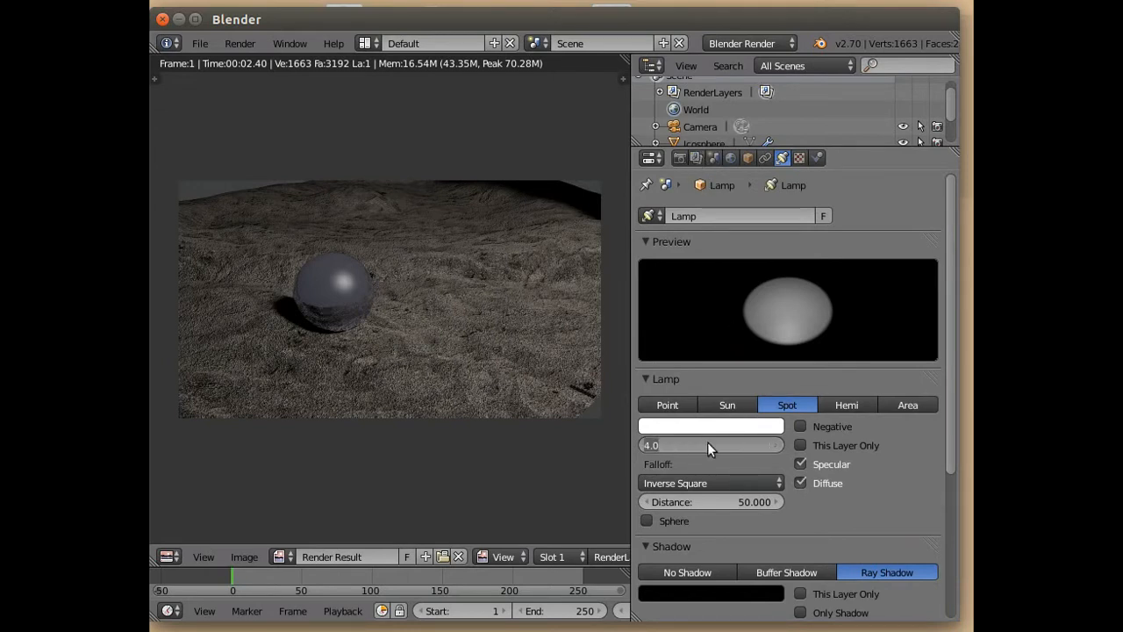
text(8)
key(Return)
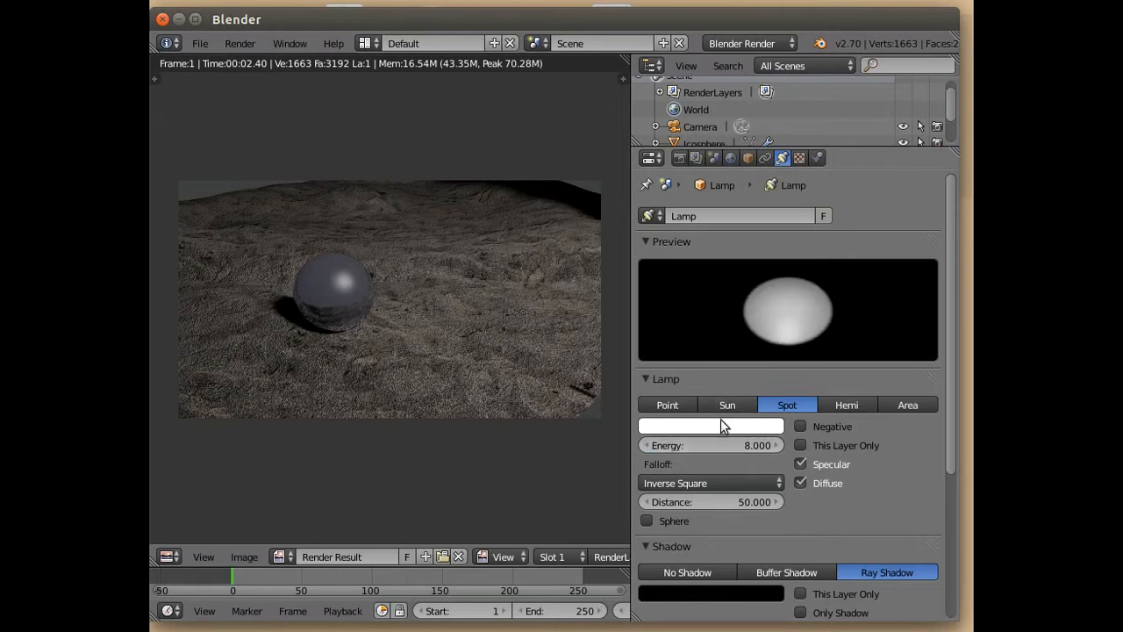
click(720, 420)
click(701, 274)
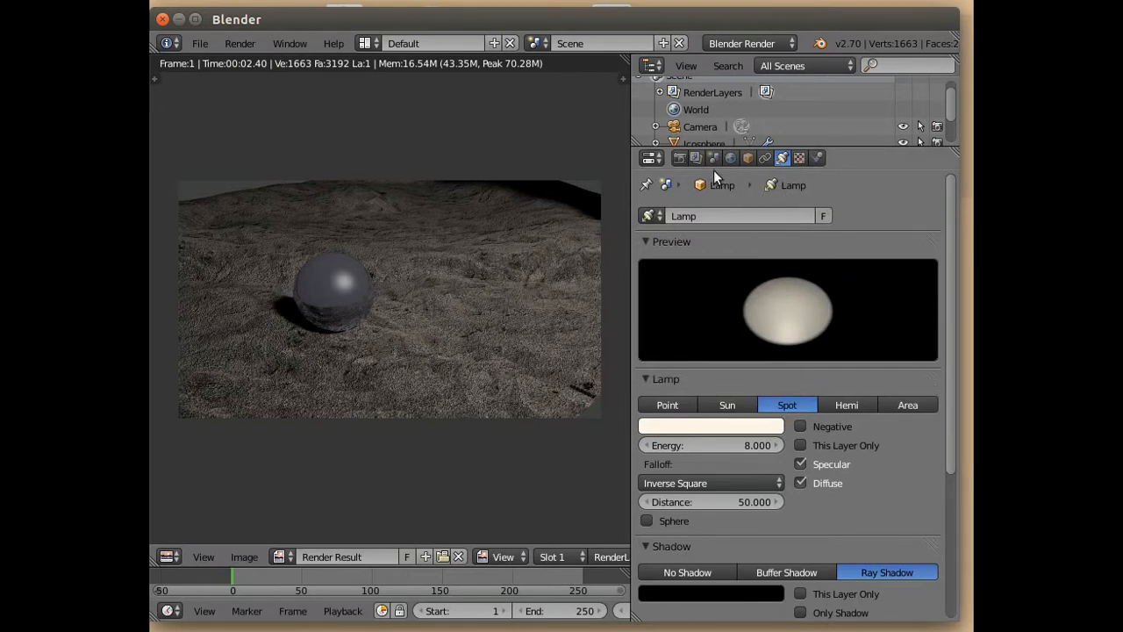
Step: Set the world's horizon color to black and enable Blend Sky
click(732, 156)
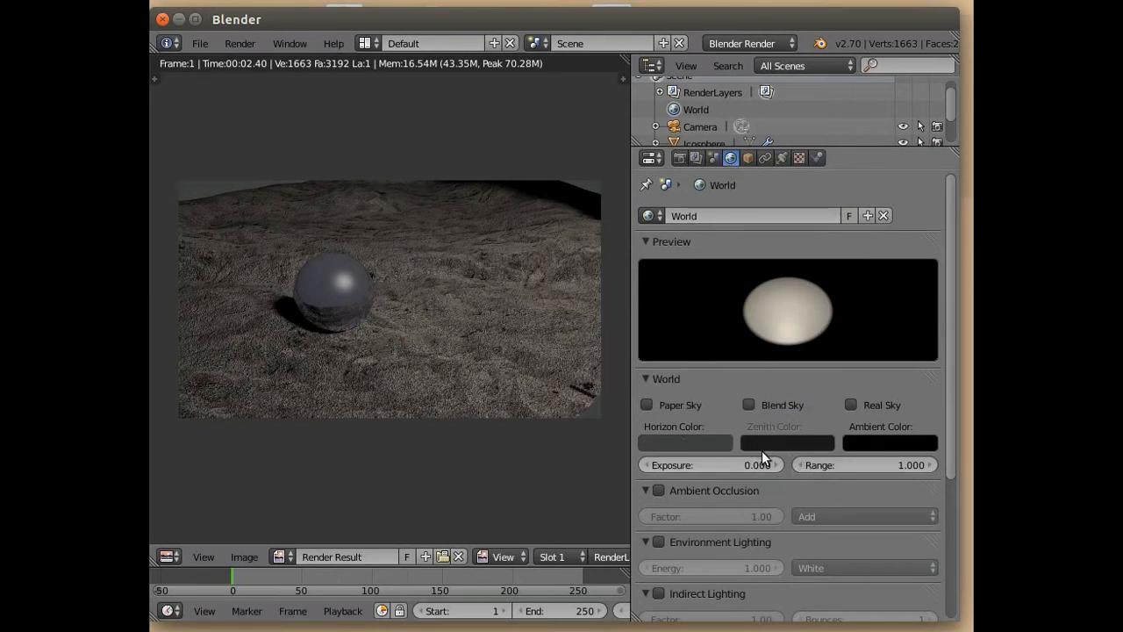
click(679, 443)
drag(787, 309, 787, 339)
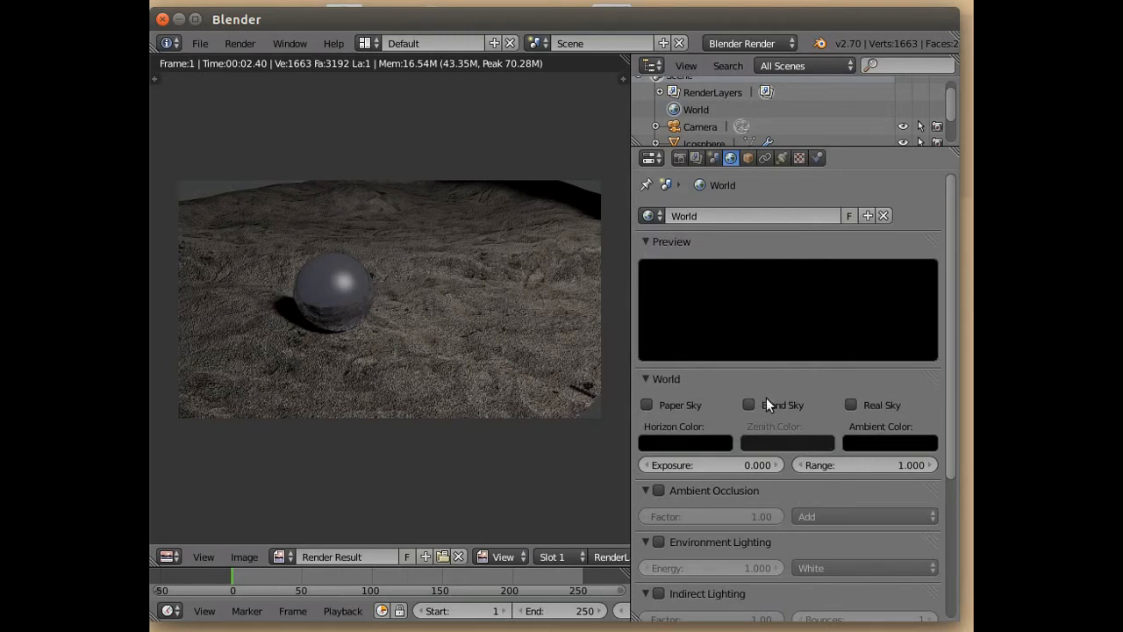
click(749, 405)
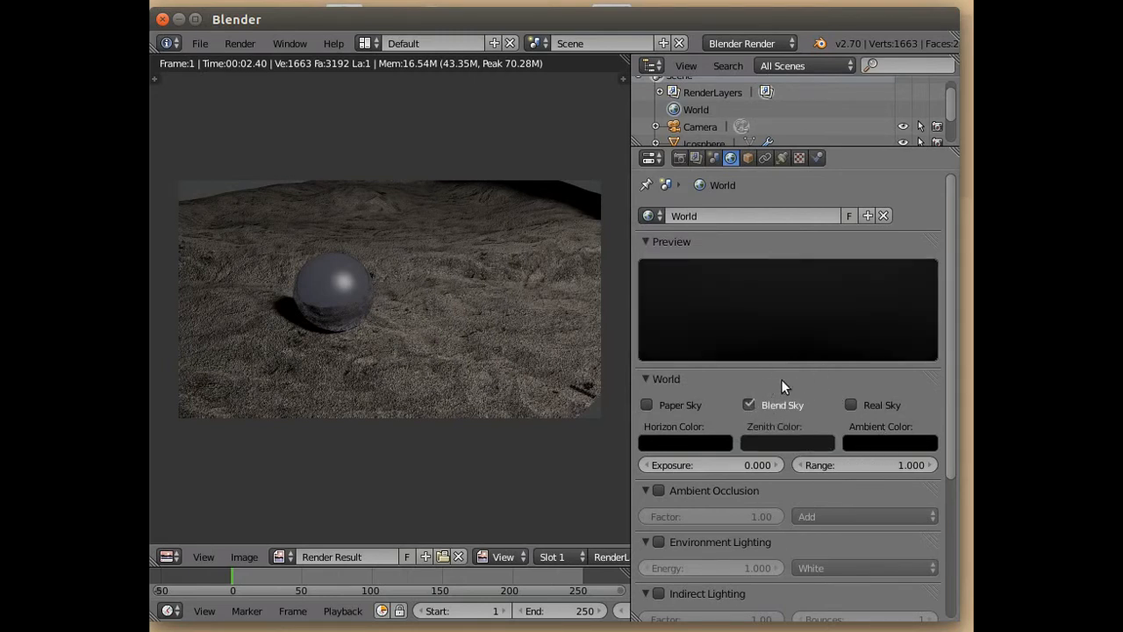
Step: Render the current frame to check the brighter warm lamp and dark sky, and return to the 3D view
click(237, 44)
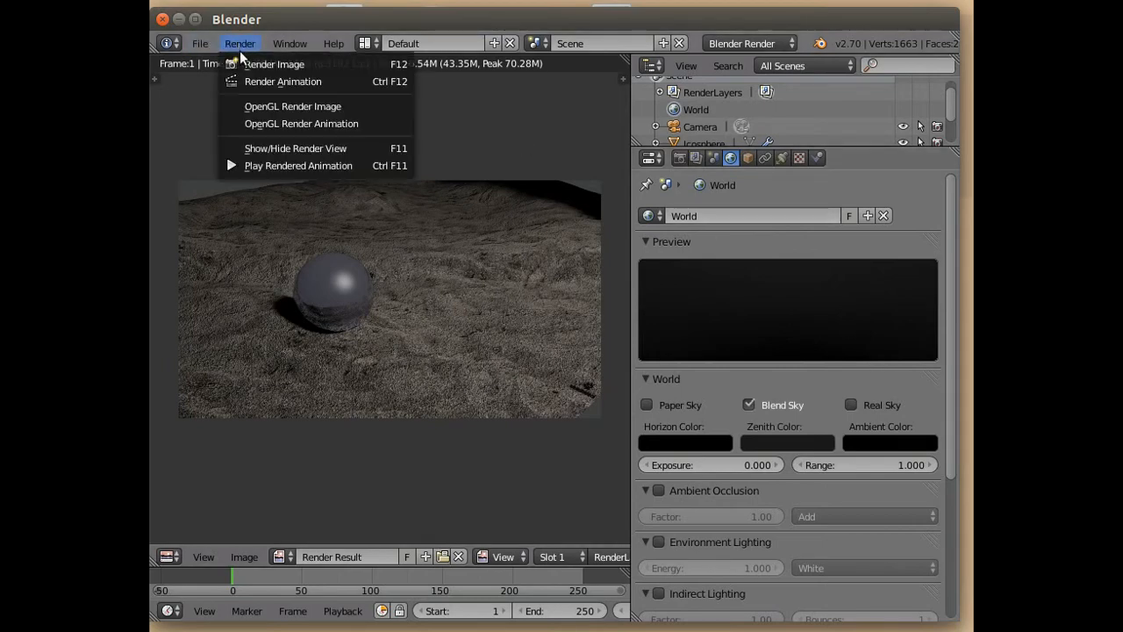
click(248, 63)
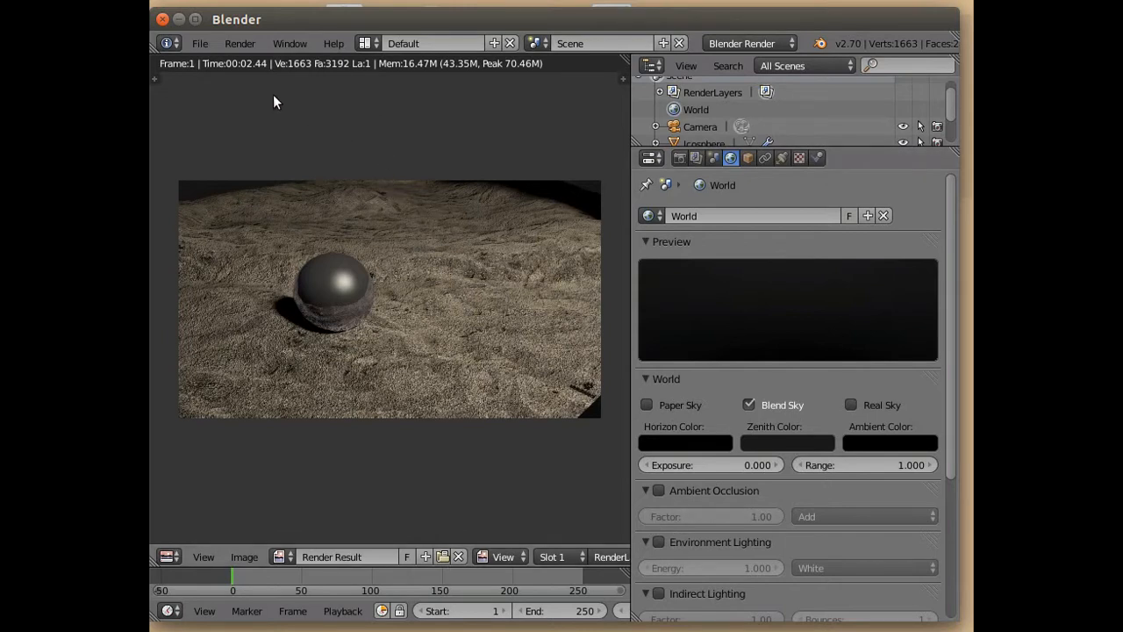
click(236, 43)
click(273, 146)
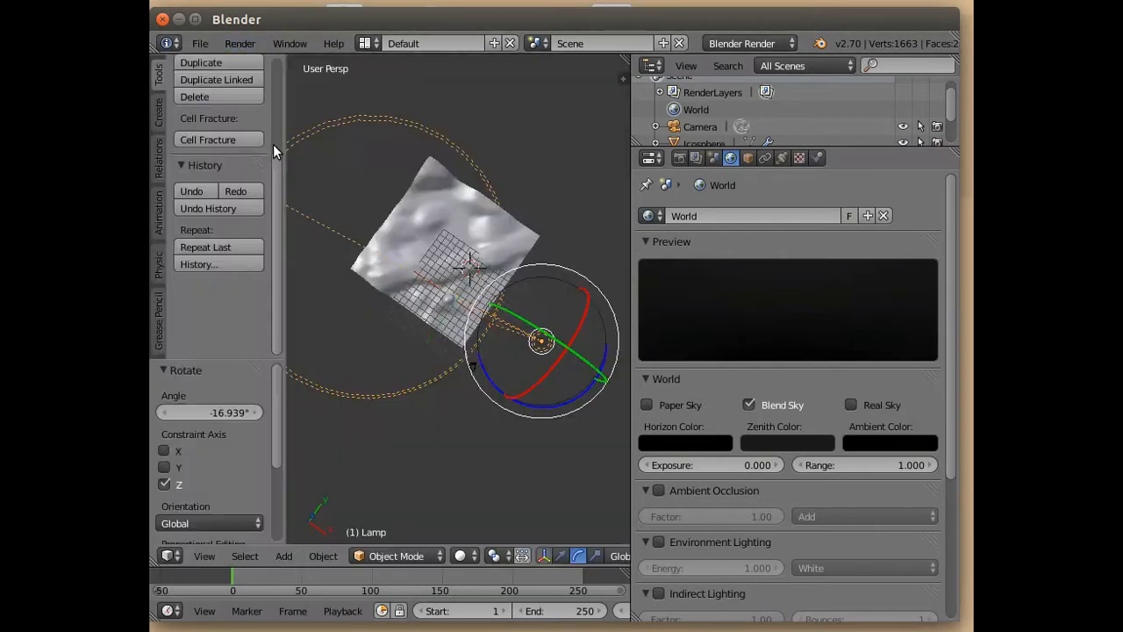
Step: Add a Basis shape key and a second shape key to the ground plane, naming the second one crater
middle_drag(388, 438, 468, 409)
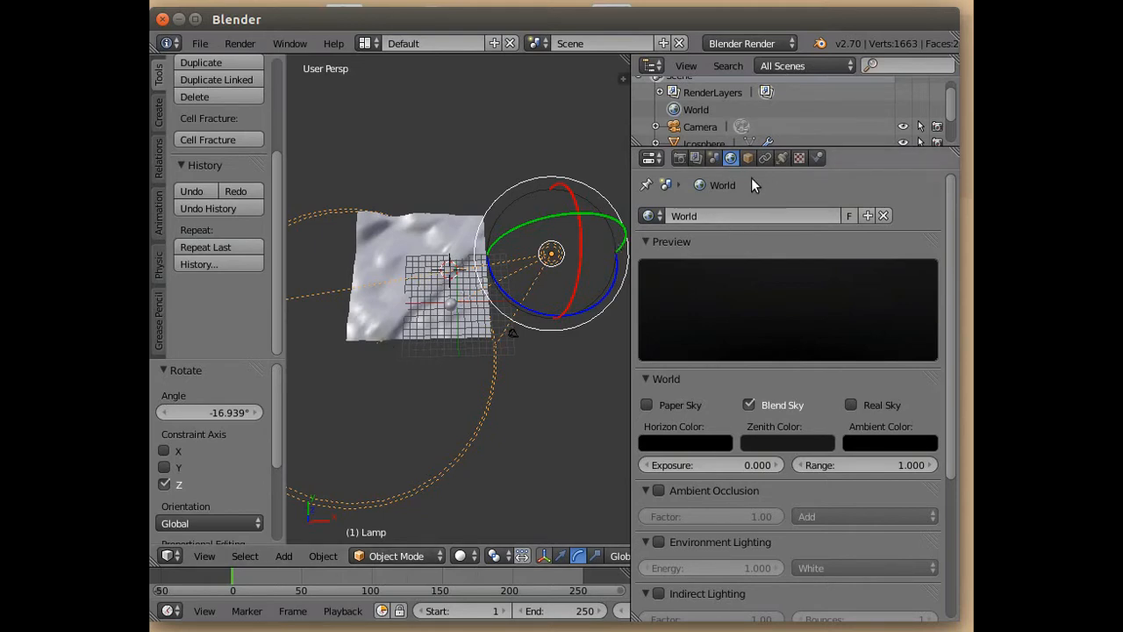
right_click(366, 283)
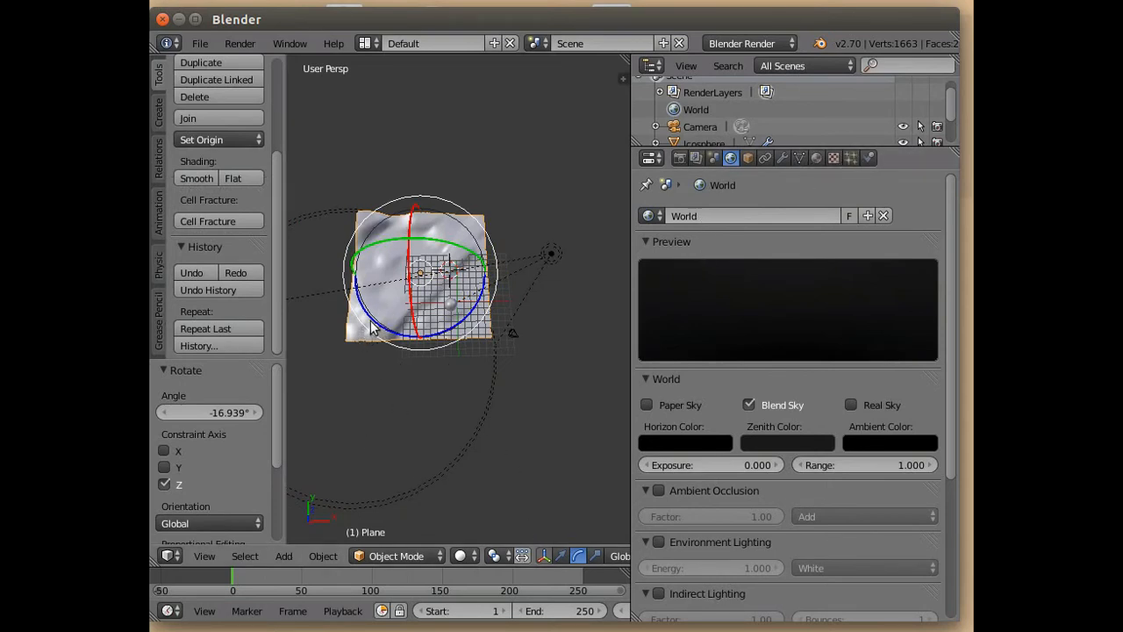
click(800, 158)
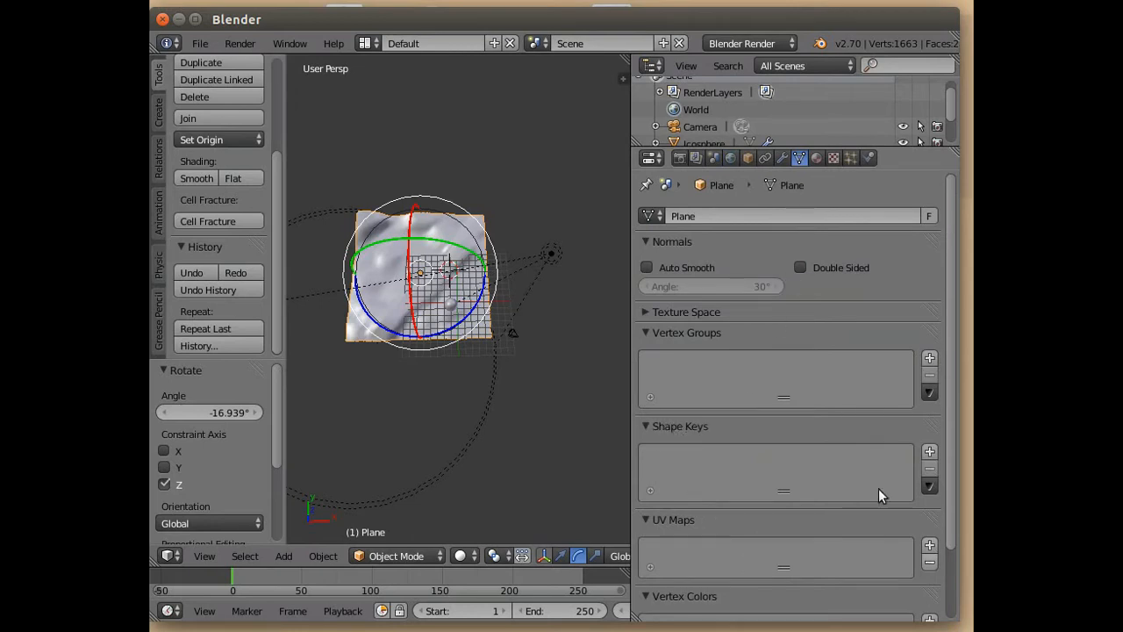
click(929, 452)
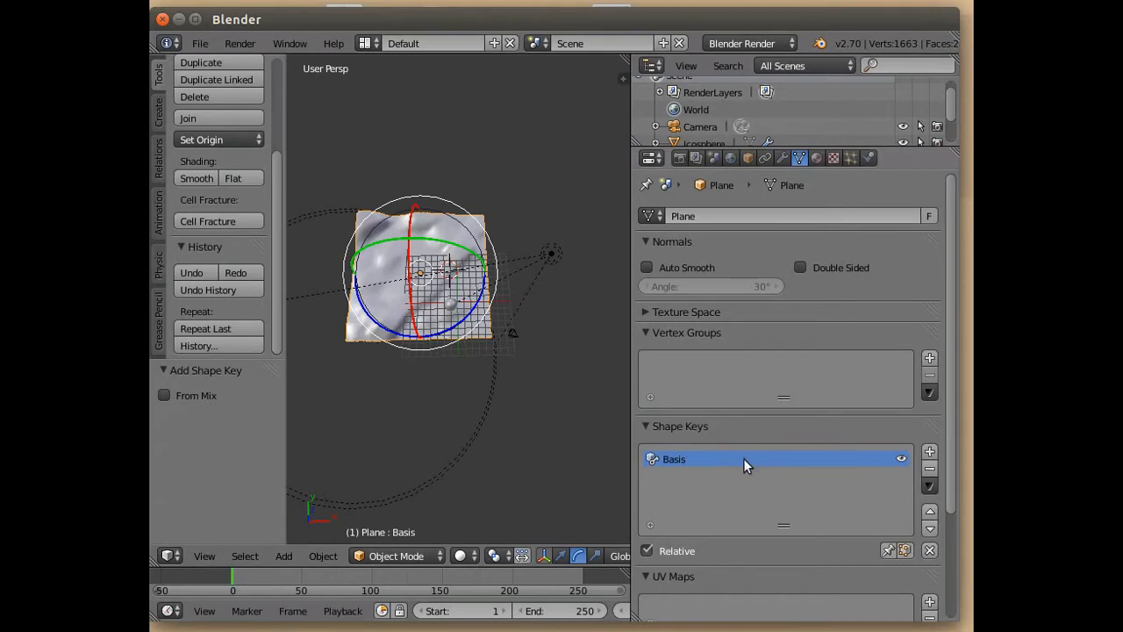
click(930, 454)
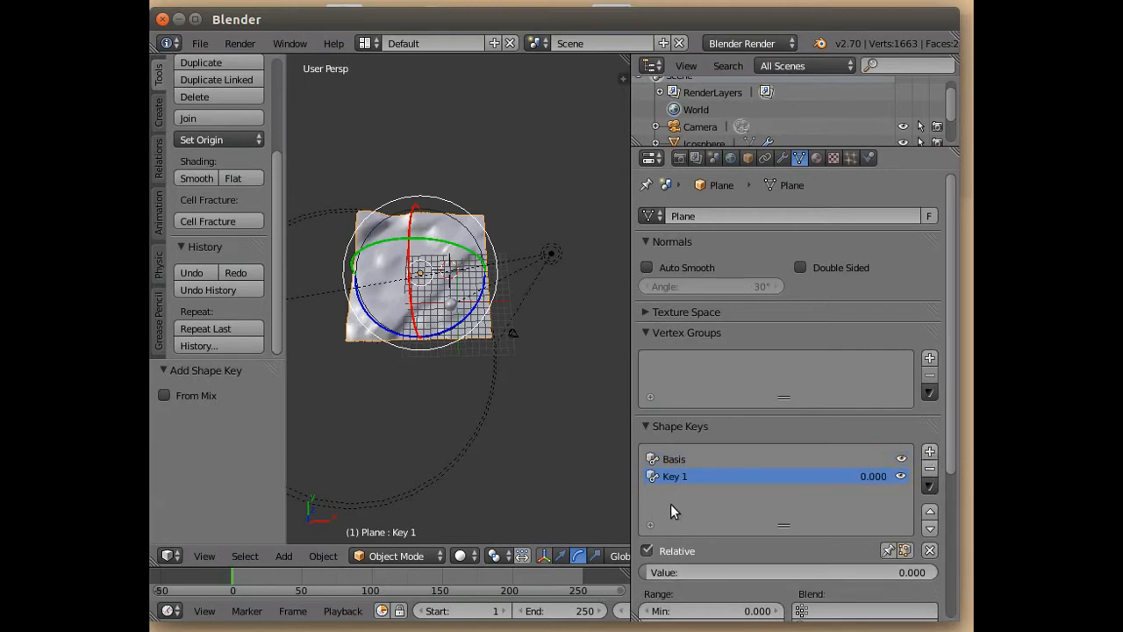
scroll(671, 504, down, 2)
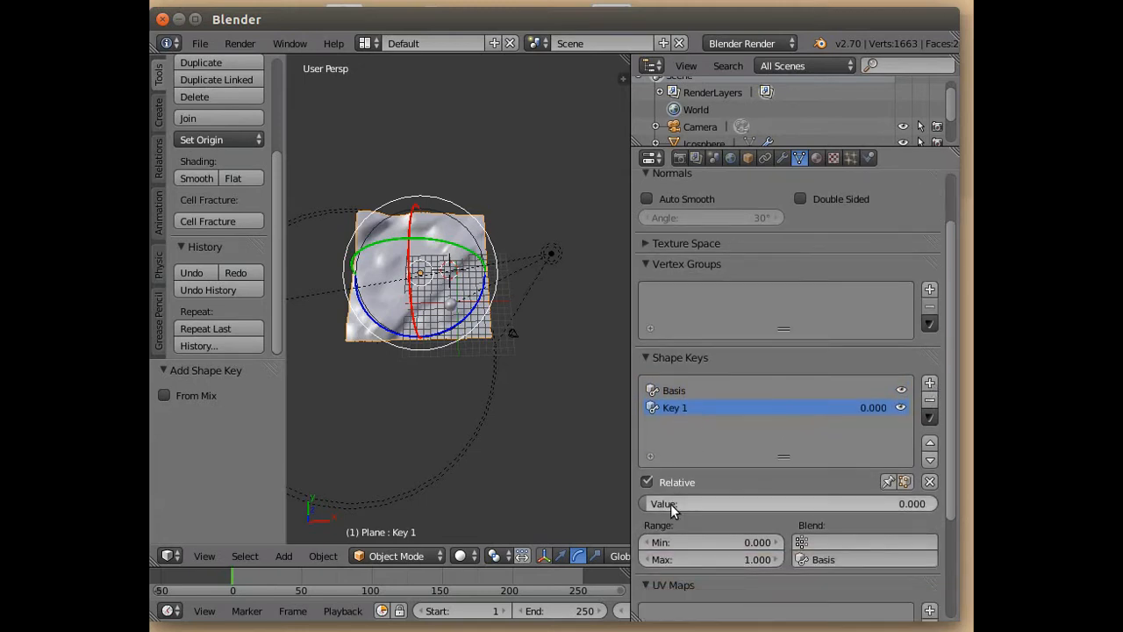
right_click(671, 409)
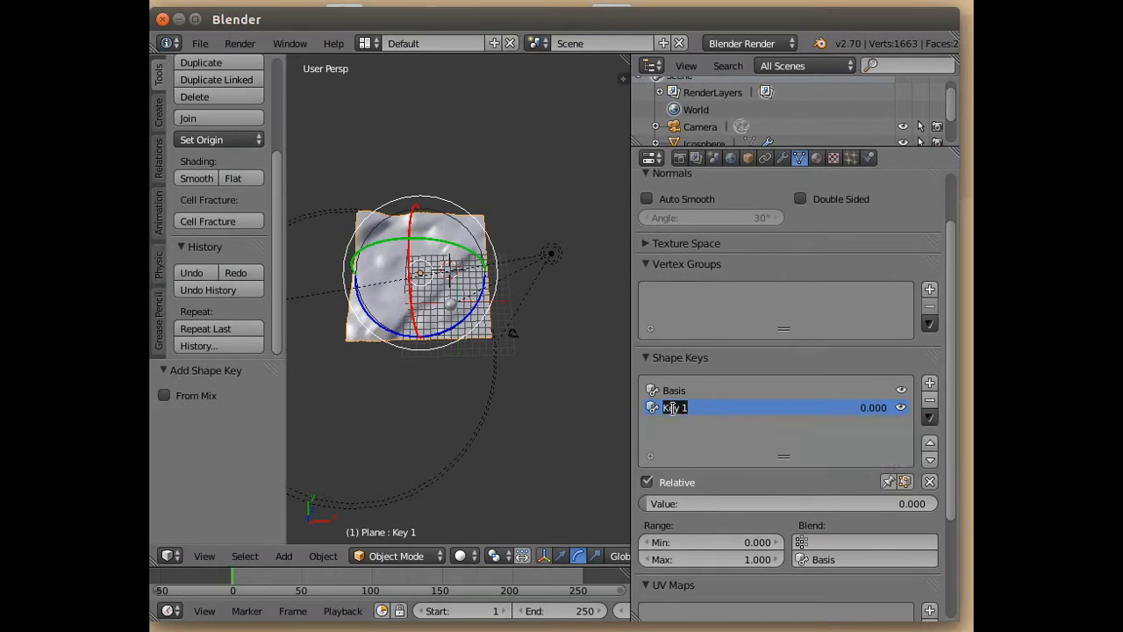
text(crater)
click(398, 556)
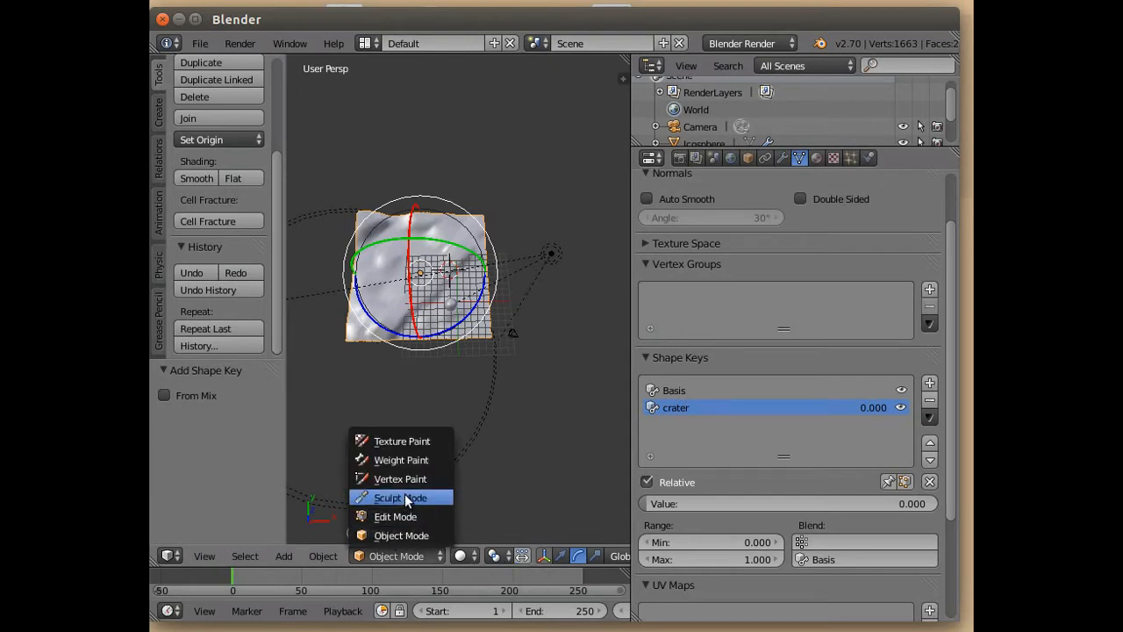
click(404, 496)
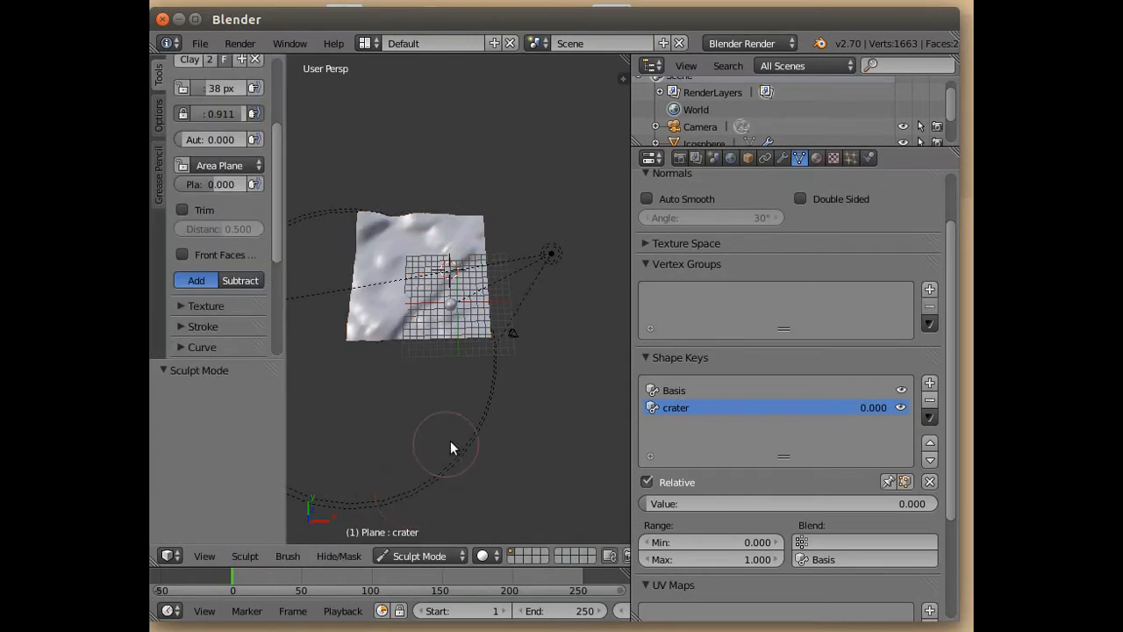
drag(280, 143, 278, 49)
click(220, 110)
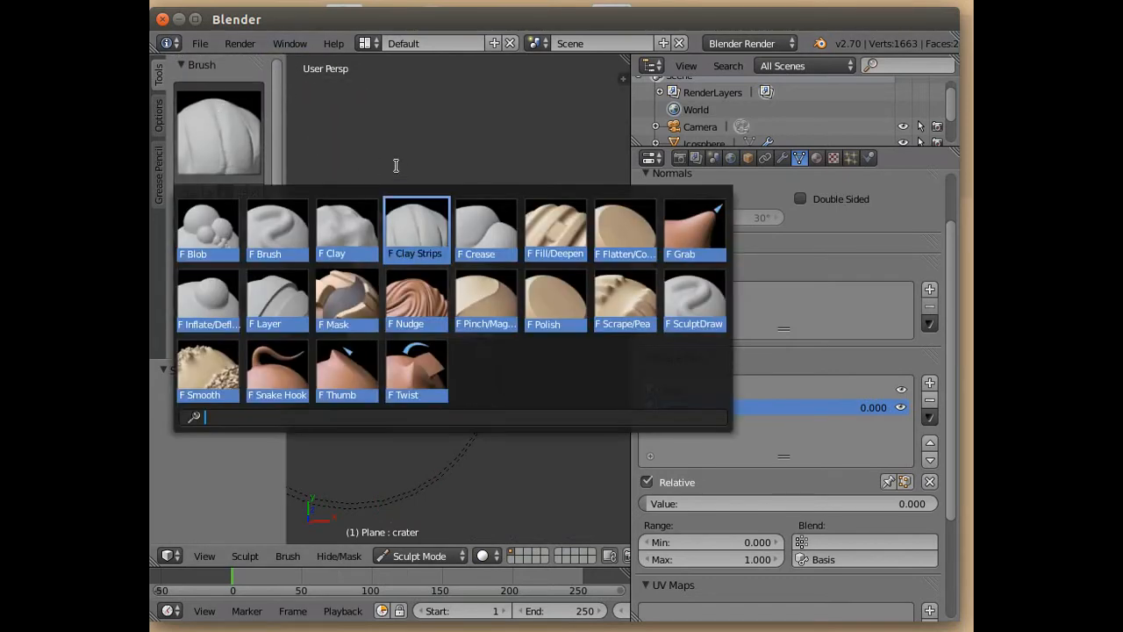
click(278, 129)
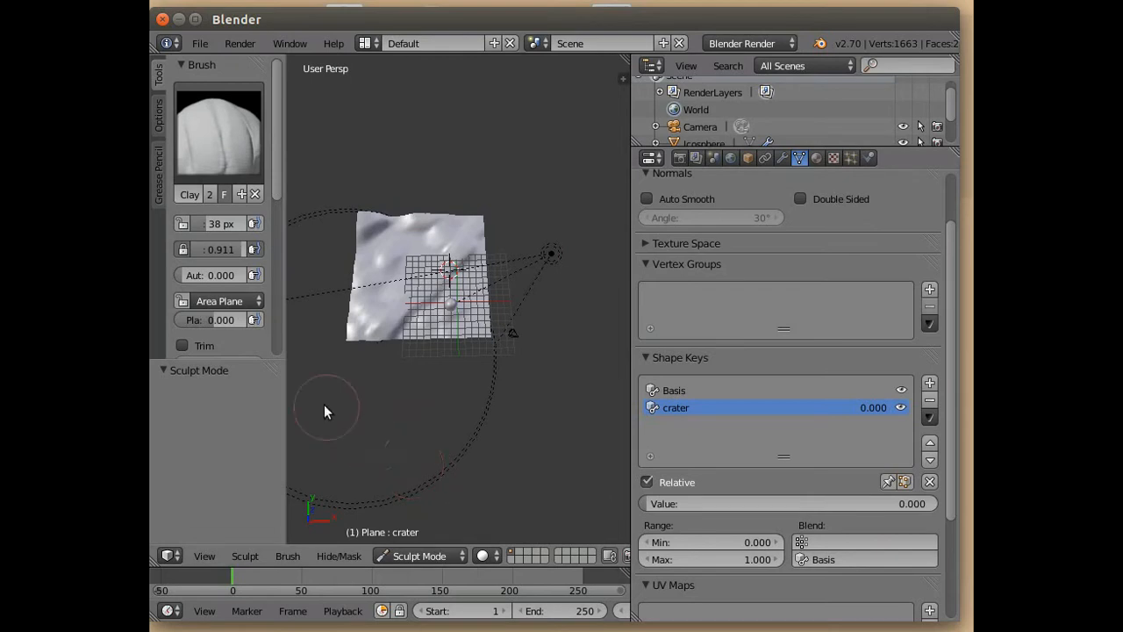
Step: Put the ground plane in Edit Mode and enable proportional editing with the Sphere falloff
click(421, 556)
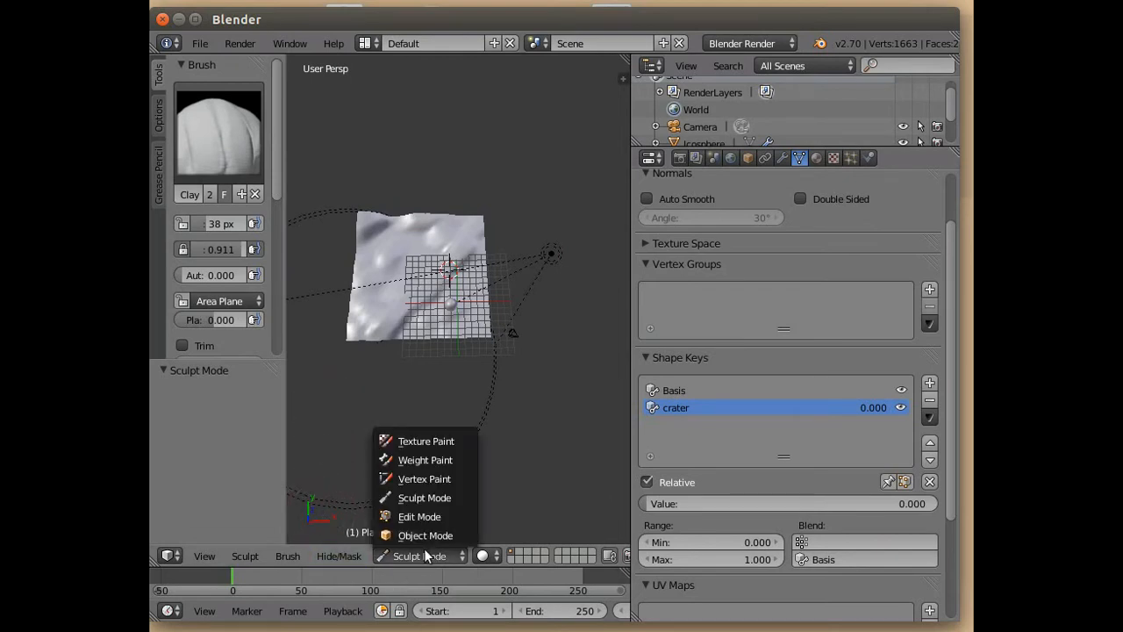
click(419, 516)
middle_drag(466, 454, 411, 421)
click(321, 556)
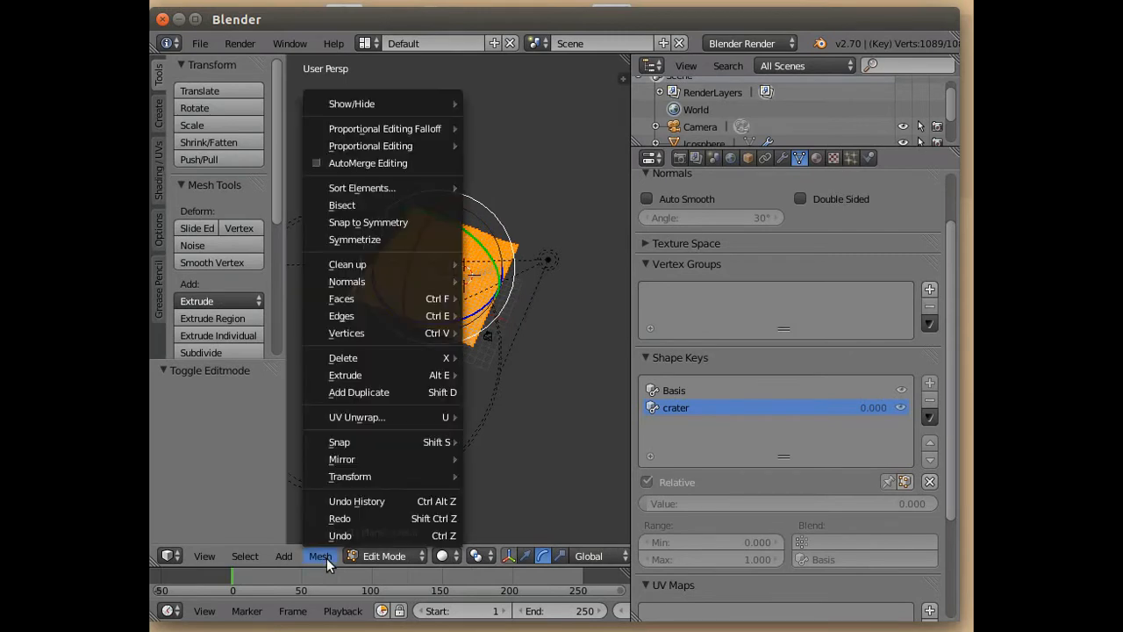
mouse_move(378, 143)
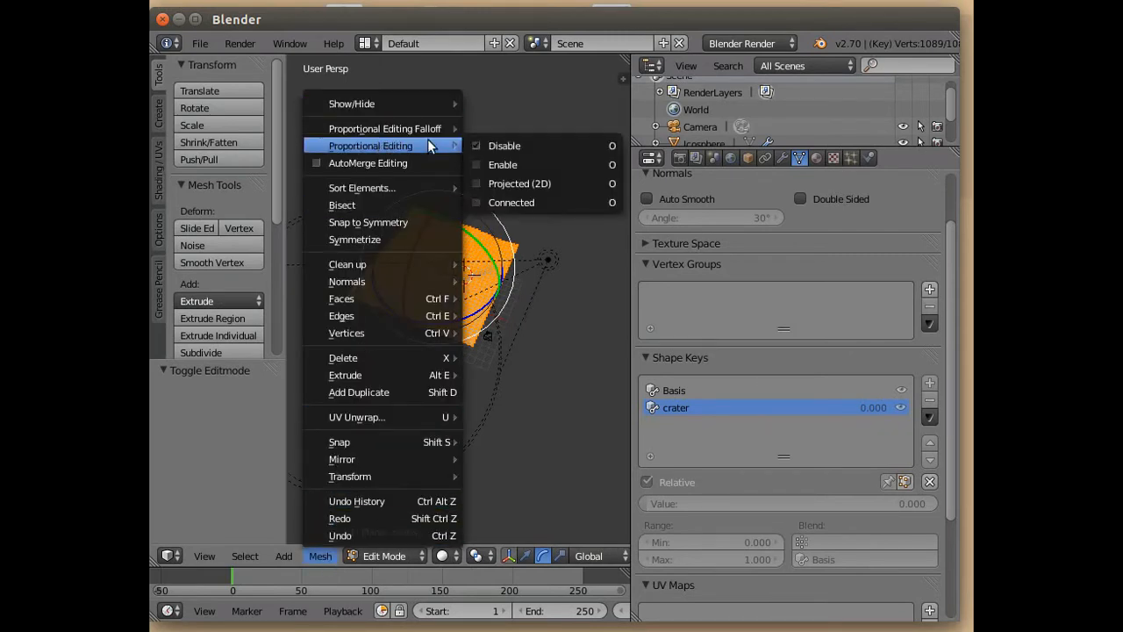
click(500, 164)
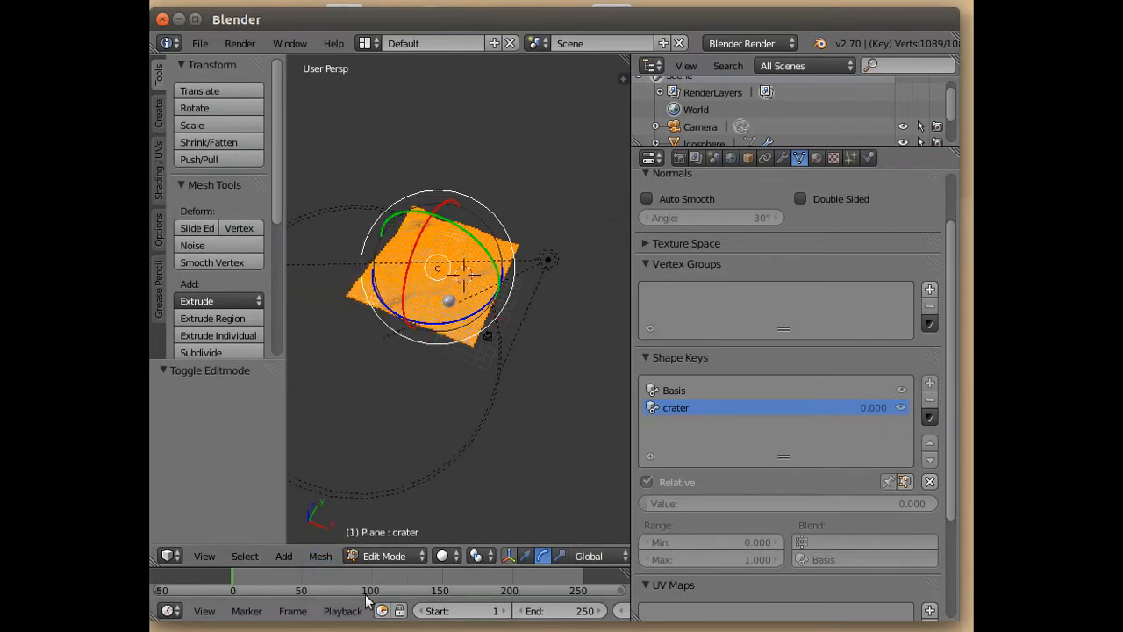
click(314, 557)
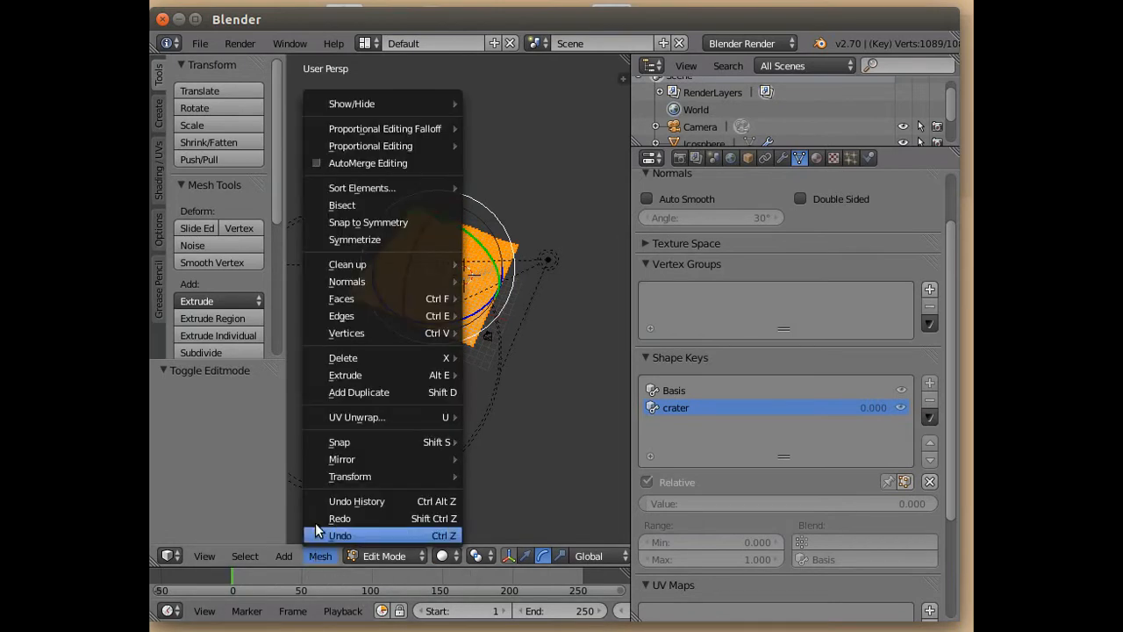
mouse_move(435, 123)
click(503, 144)
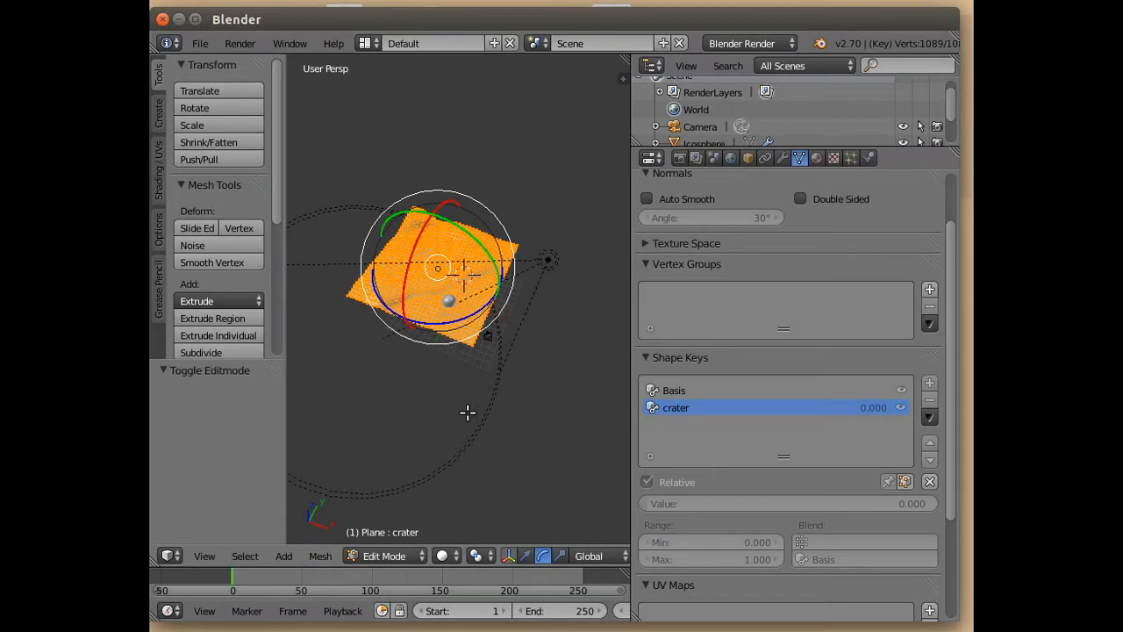
Step: Deselect the whole mesh and, from the top view, circle-select the ground vertices around and beneath the sphere
key(a)
middle_drag(464, 409, 438, 456)
click(203, 557)
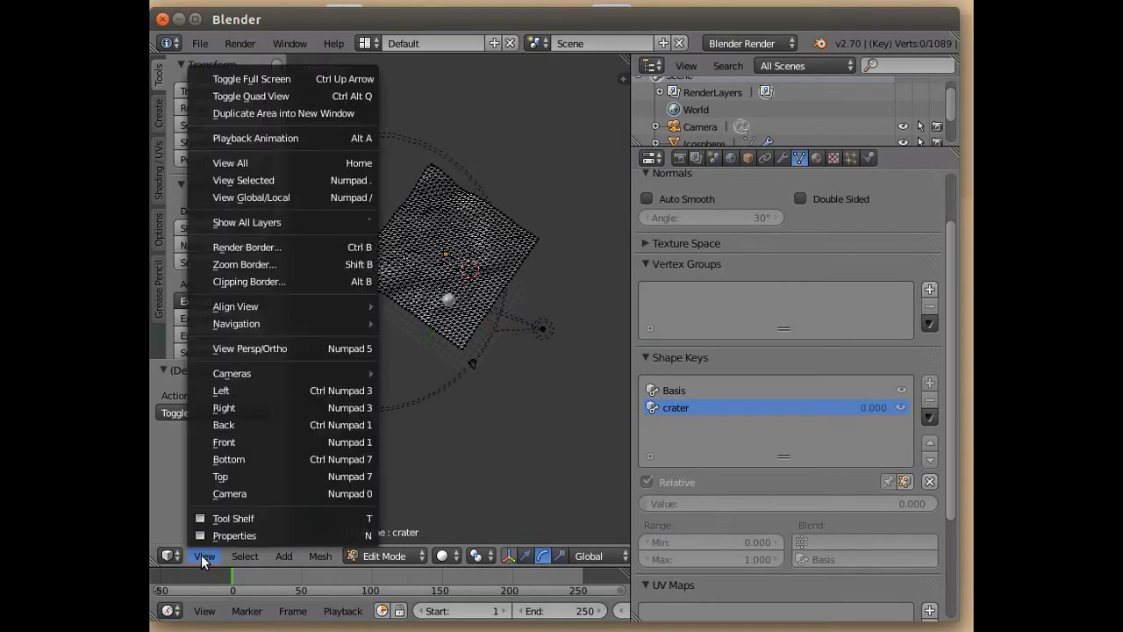
click(234, 476)
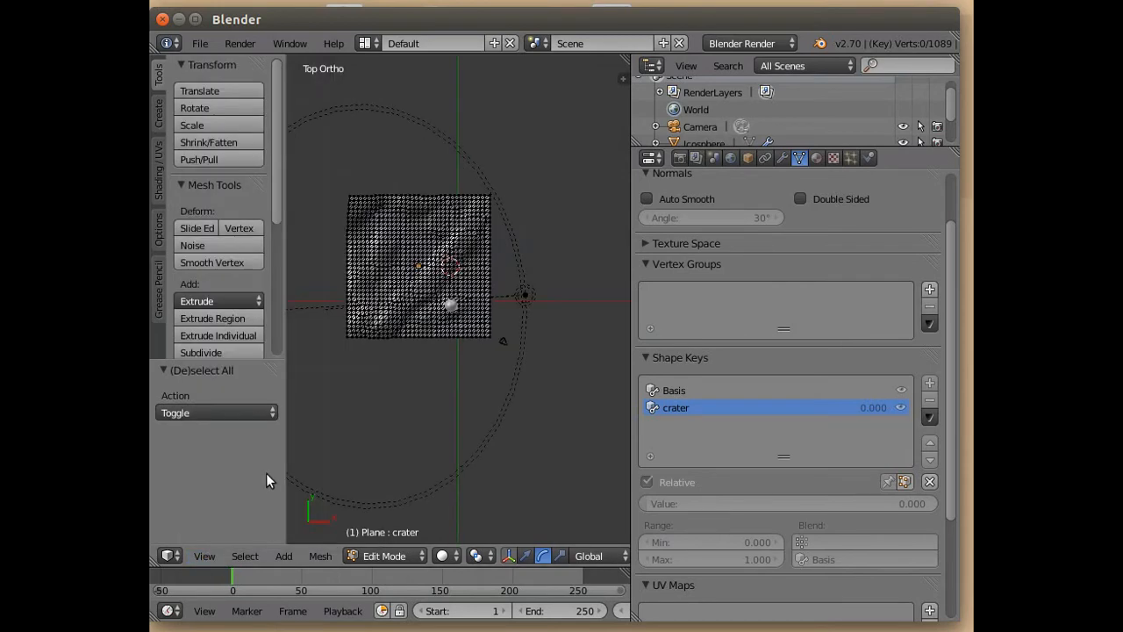
scroll(378, 448, up, 3)
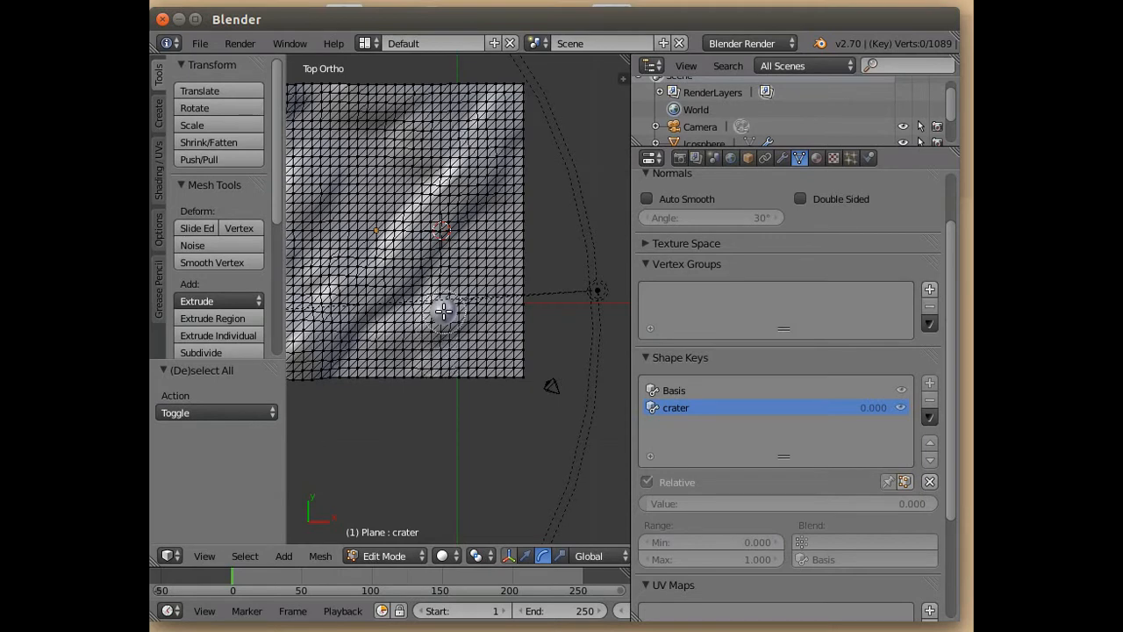
click(443, 311)
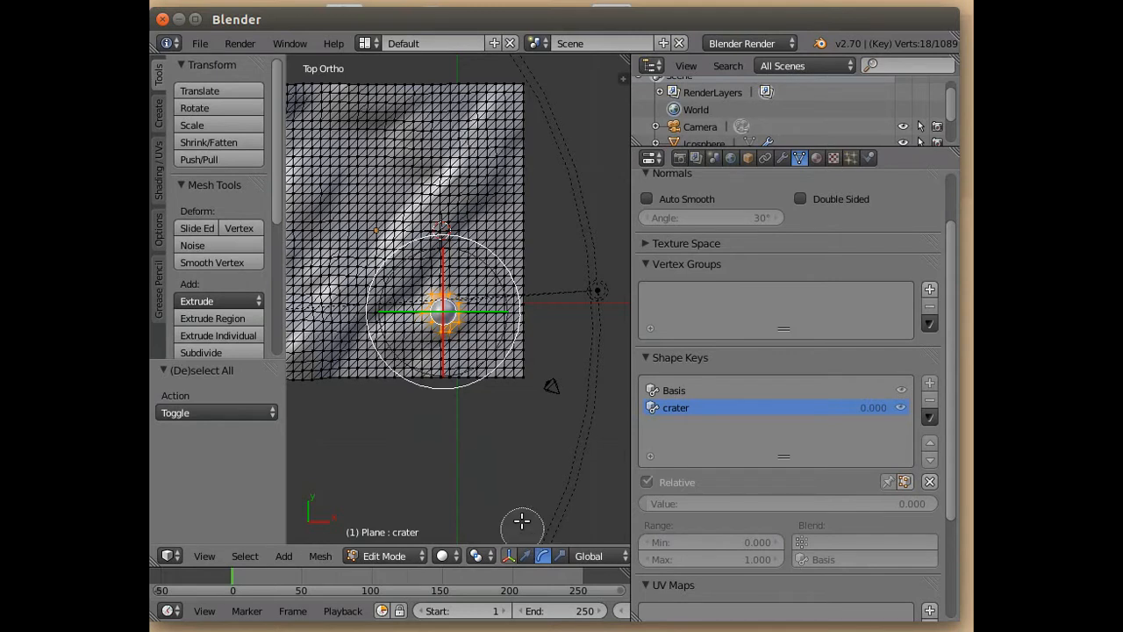
key(Escape)
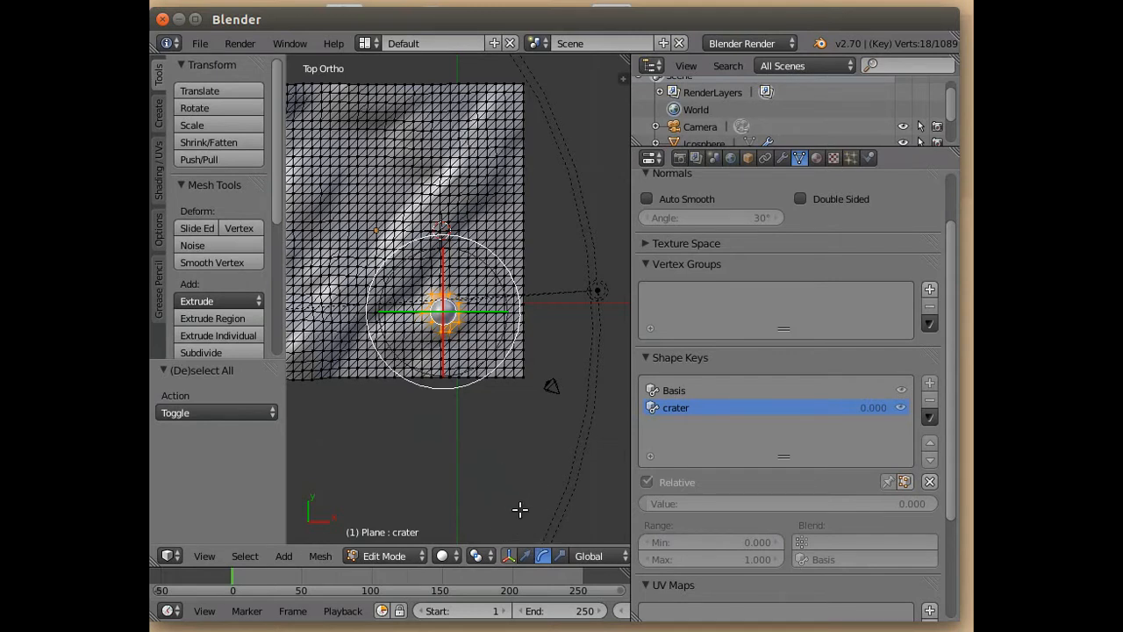
Step: Lower the selected ground vertices beneath the sphere about 0.89 units along Z, with a proportional size of 2.36
click(526, 556)
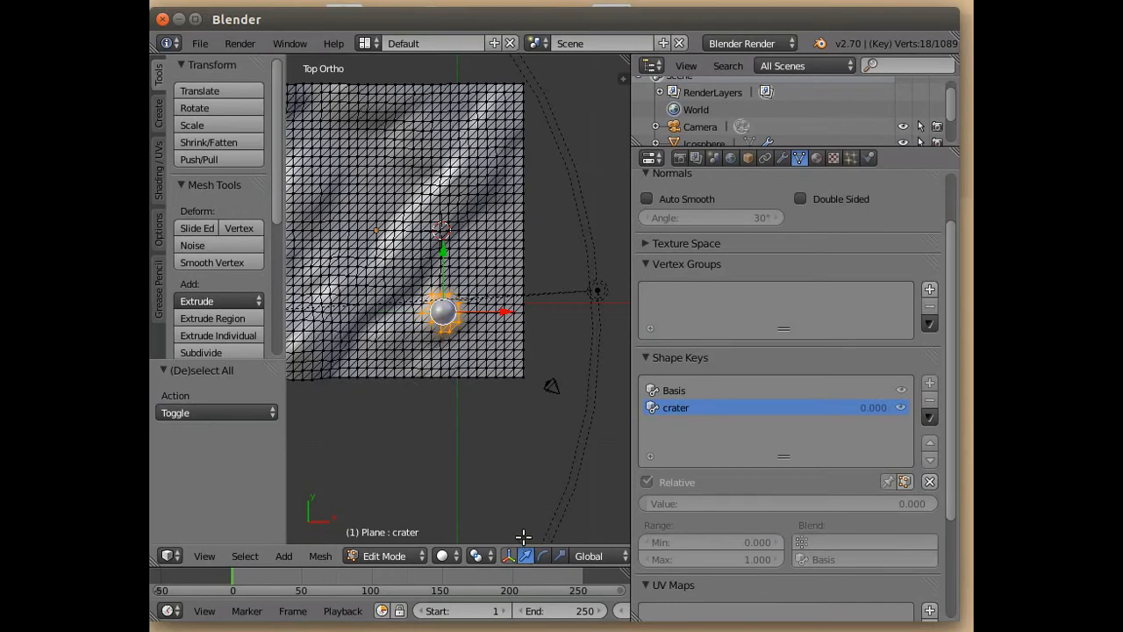
middle_drag(486, 481, 526, 370)
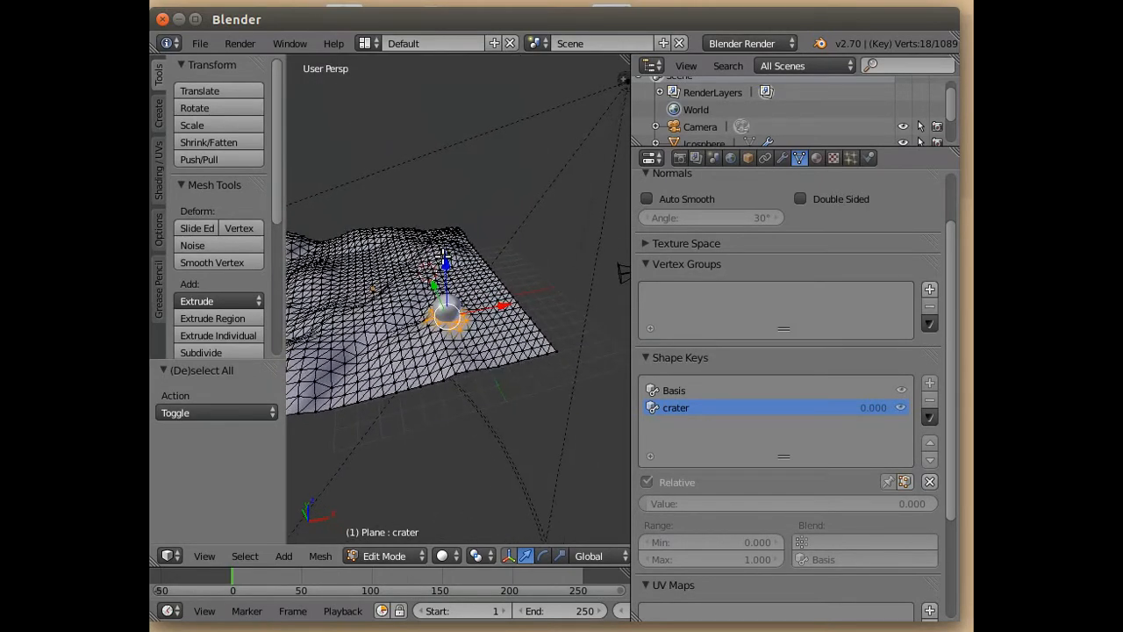
drag(446, 262, 445, 265)
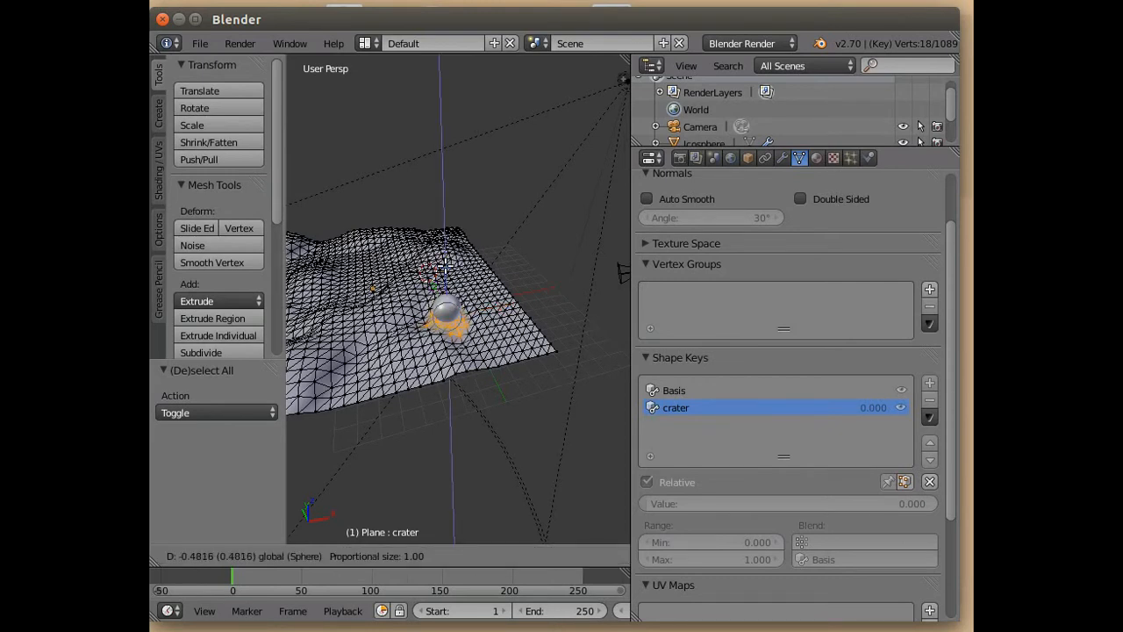
scroll(445, 264, down, 6)
drag(445, 264, 445, 263)
scroll(445, 264, down, 2)
scroll(444, 263, up, 2)
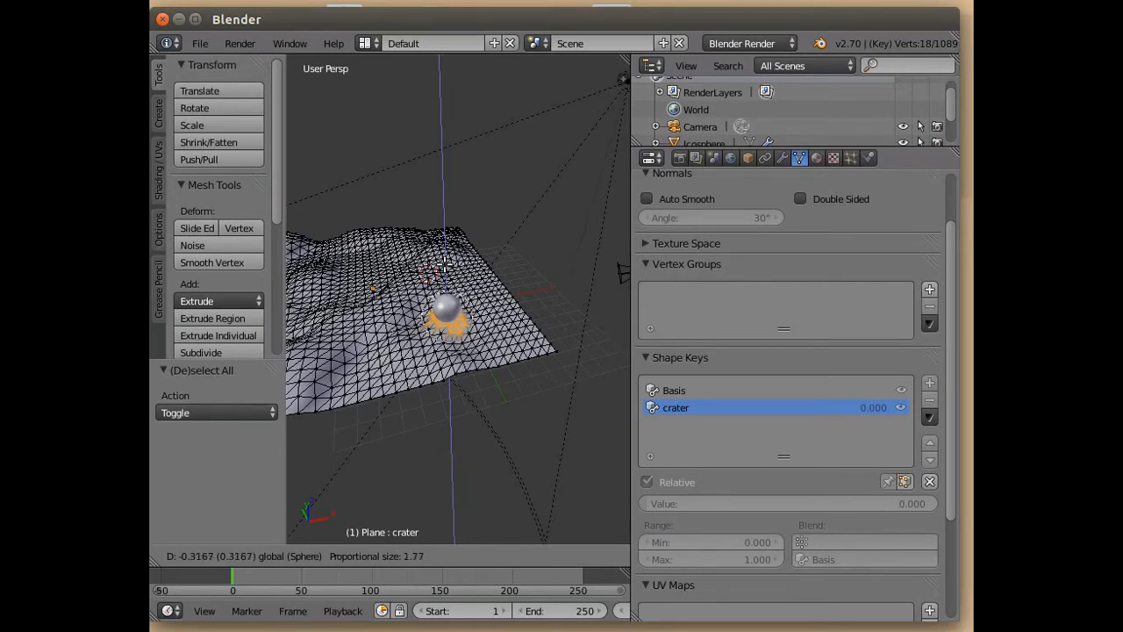
drag(445, 265, 445, 269)
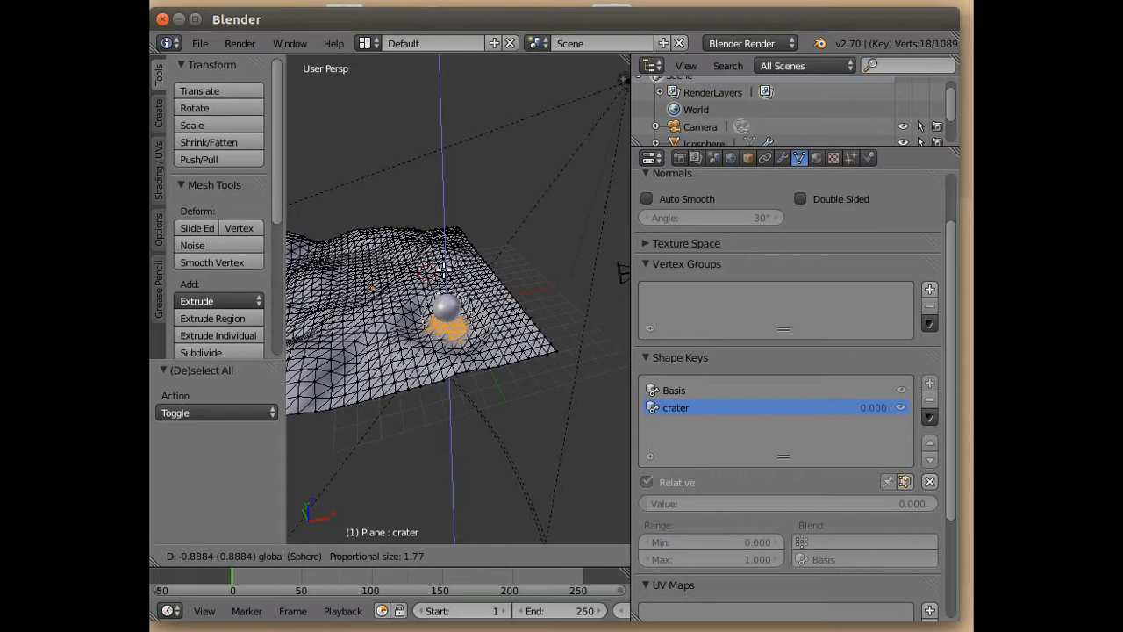
scroll(444, 270, down, 2)
scroll(444, 271, down, 1)
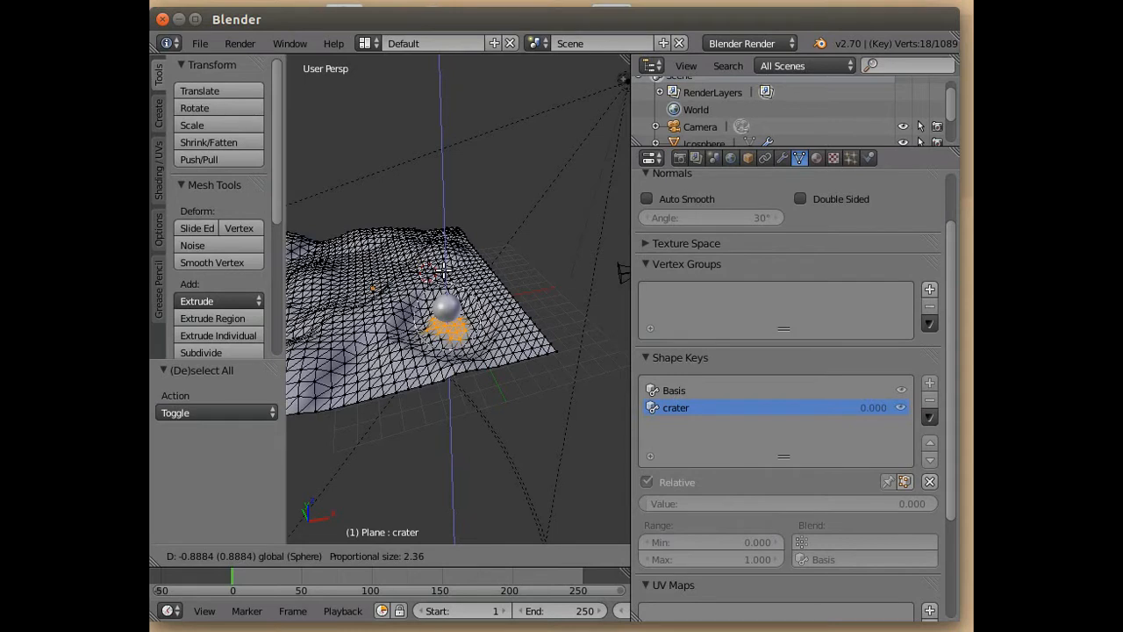
click(444, 270)
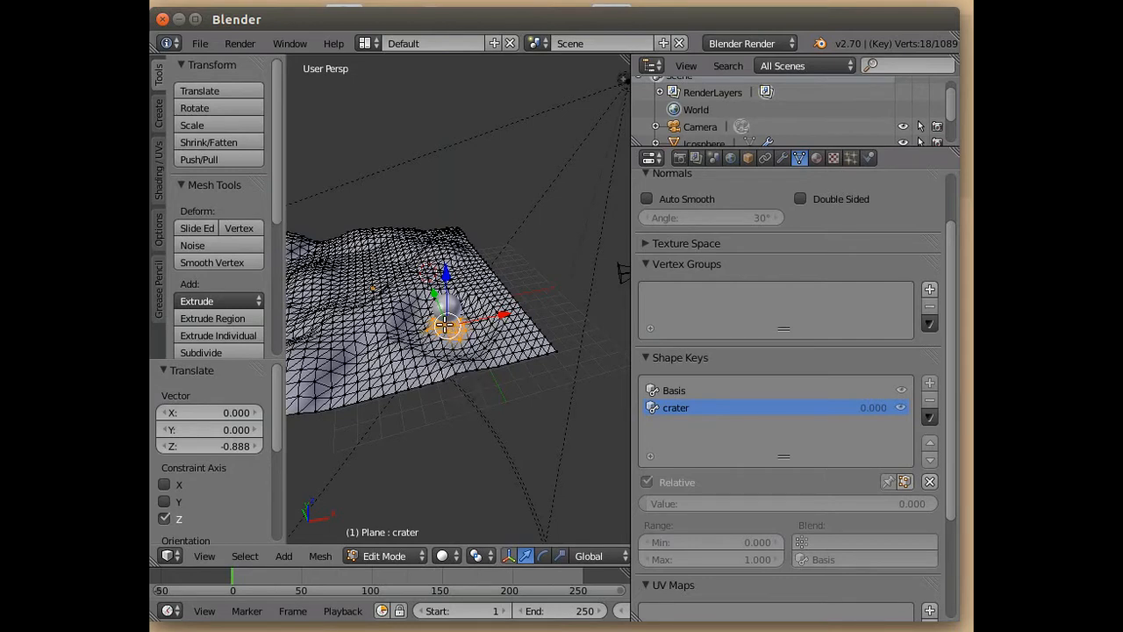
Step: Select a single vertex at the bottom of the crater and lower it about 1.3 units along Z, using a smaller proportional size
right_click(446, 326)
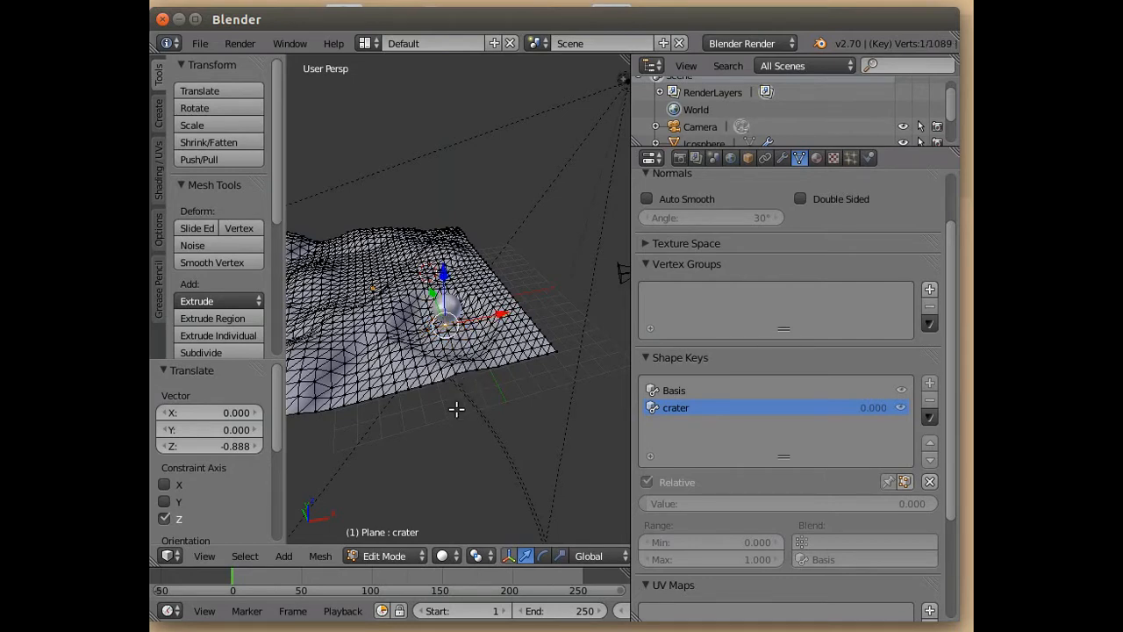
middle_drag(446, 388, 414, 383)
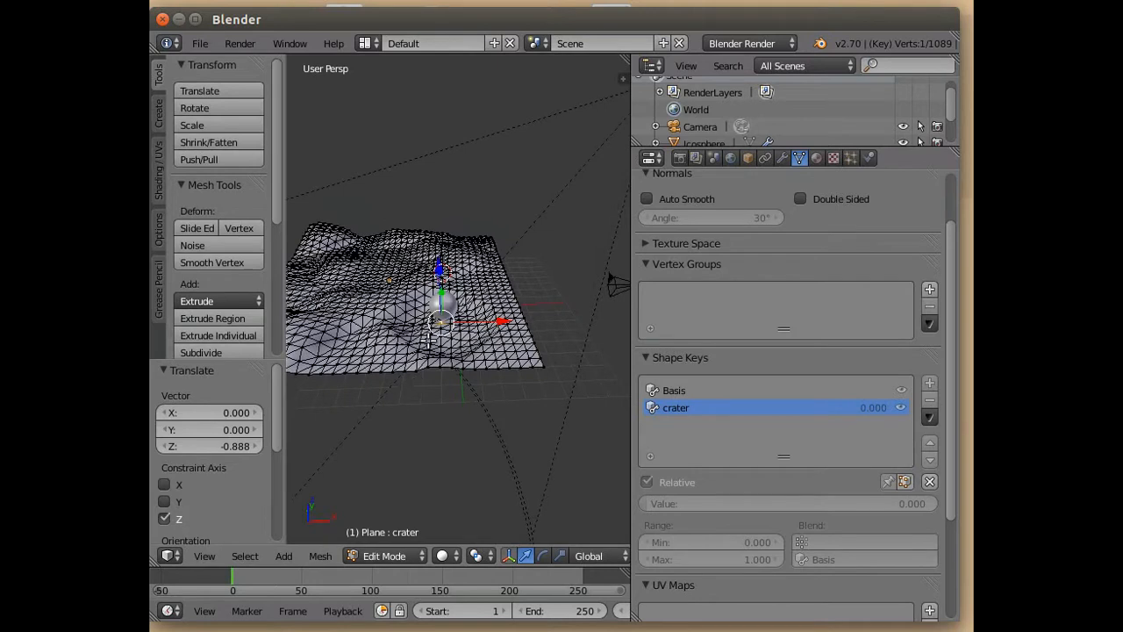
drag(438, 269, 442, 274)
scroll(441, 275, down, 1)
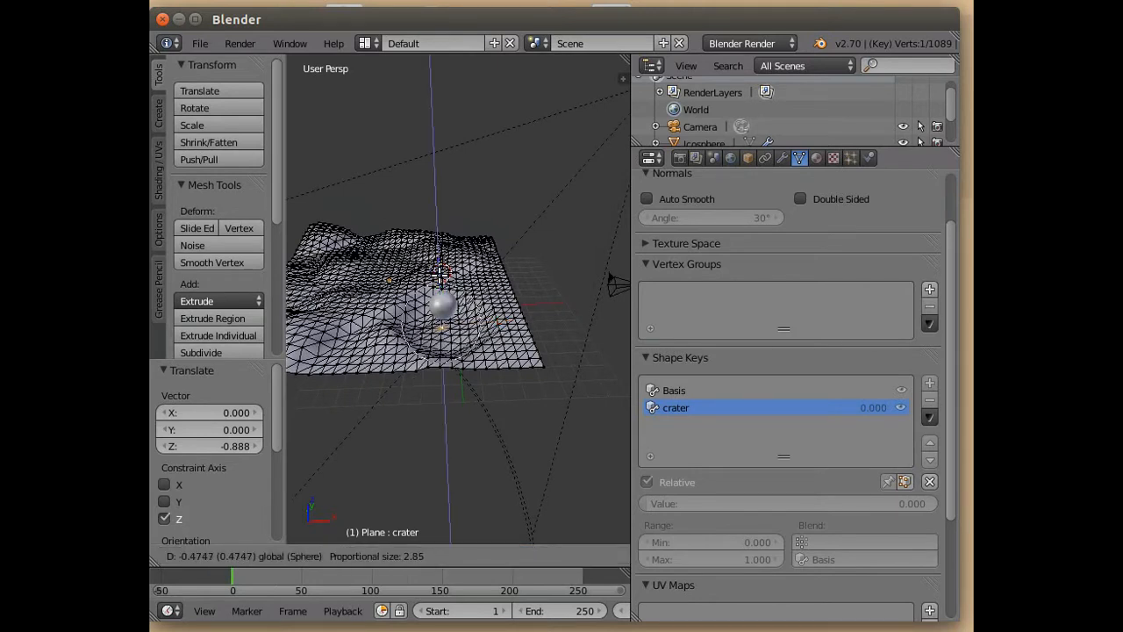
scroll(441, 274, up, 4)
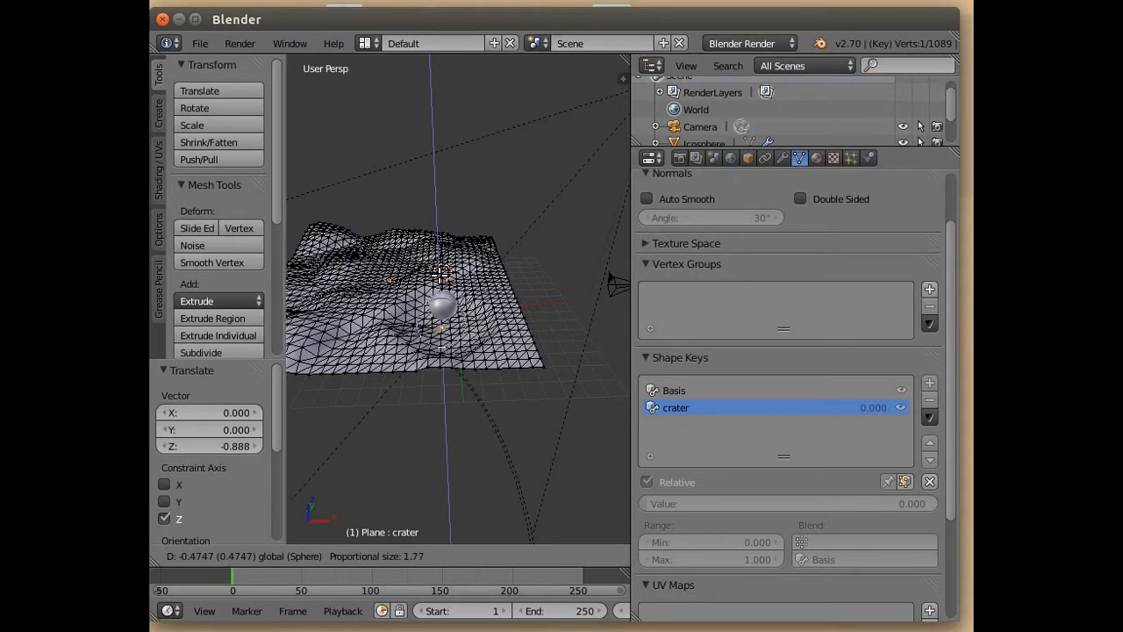
scroll(441, 274, up, 1)
click(439, 280)
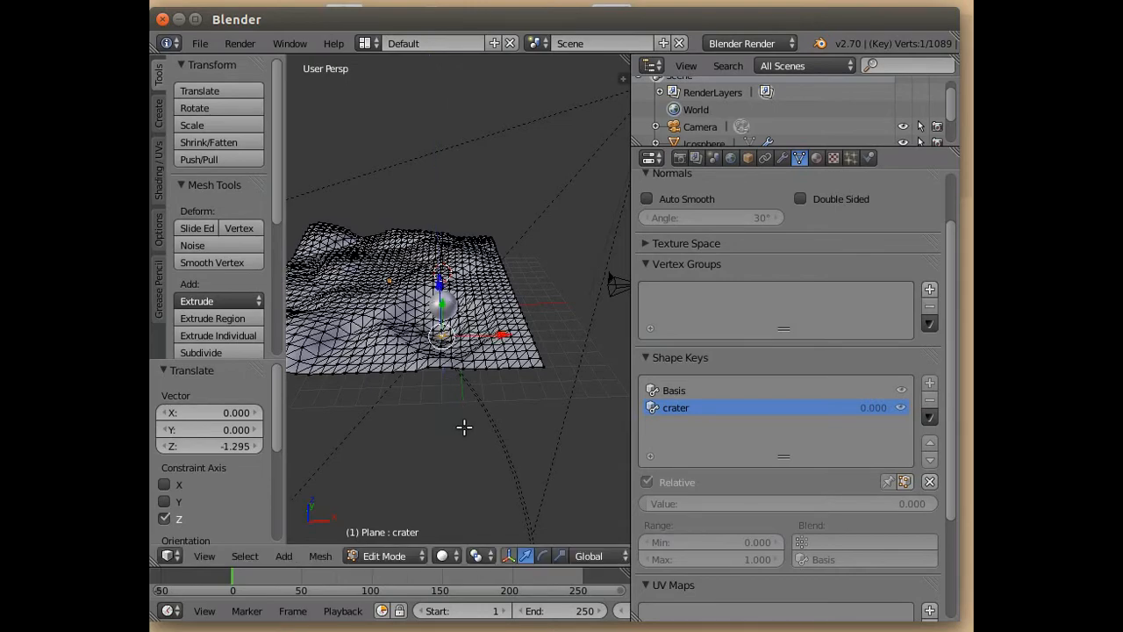
Step: Select a ground vertex just beside and behind the sphere and lower it about 0.85 units along Z, with a proportional size of 2.59
middle_drag(463, 426, 464, 459)
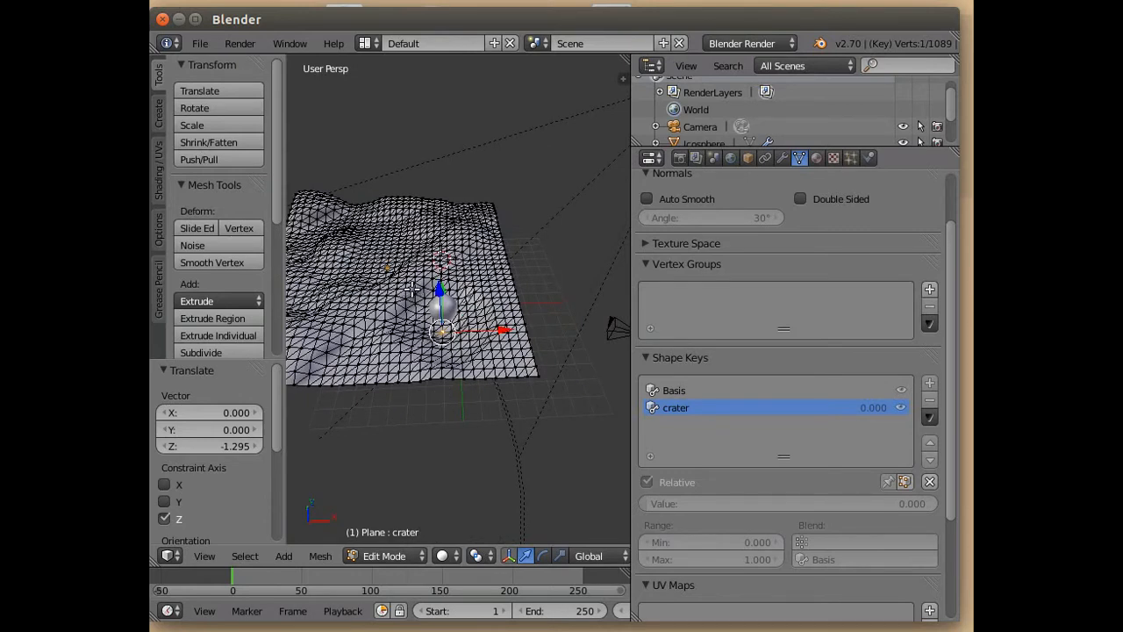
click(413, 295)
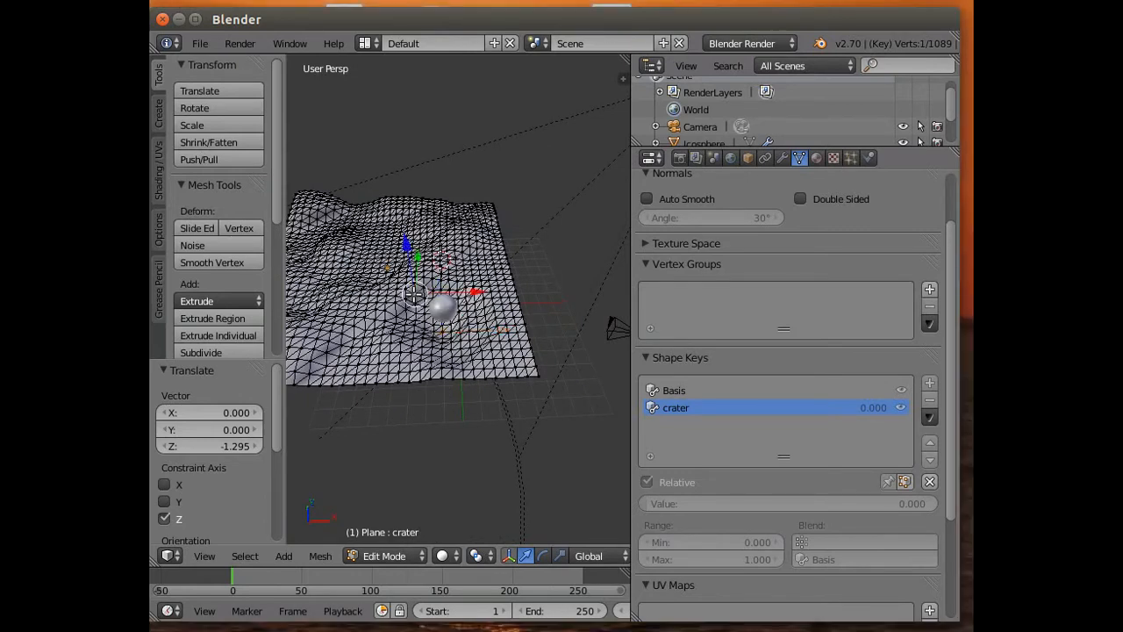
scroll(414, 294, up, 1)
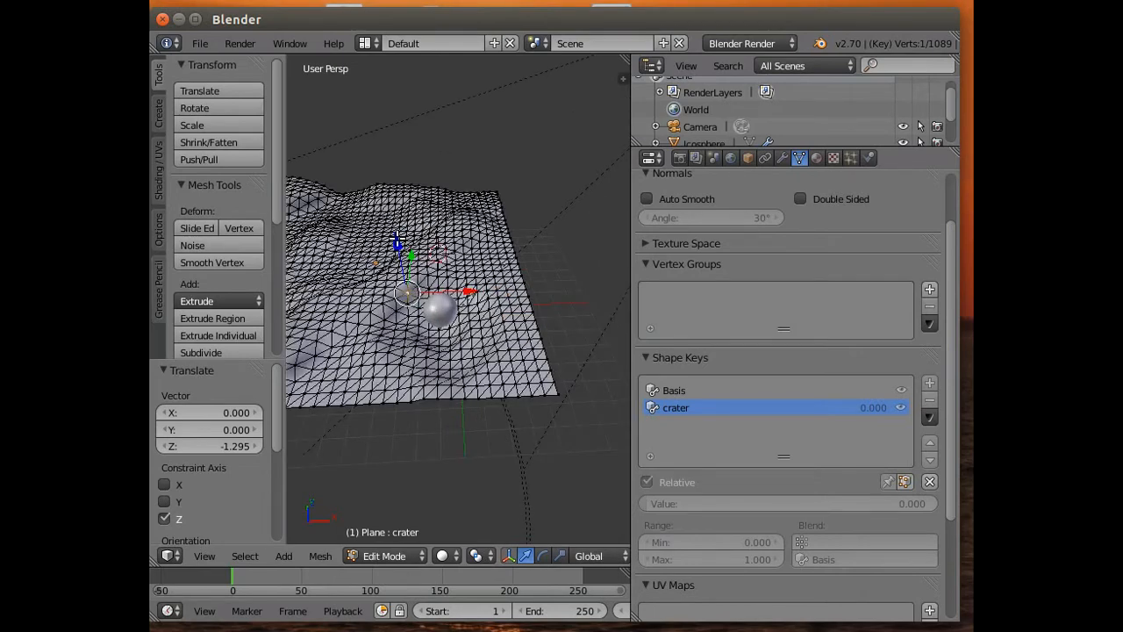
key(g)
key(z)
scroll(399, 250, up, 2)
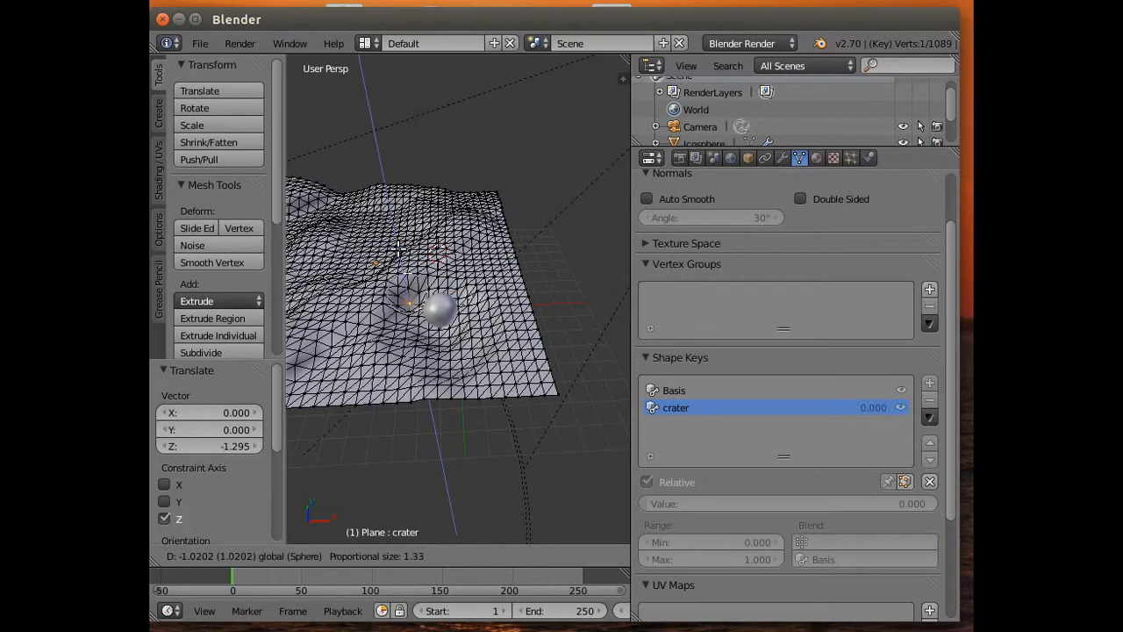
scroll(398, 250, down, 7)
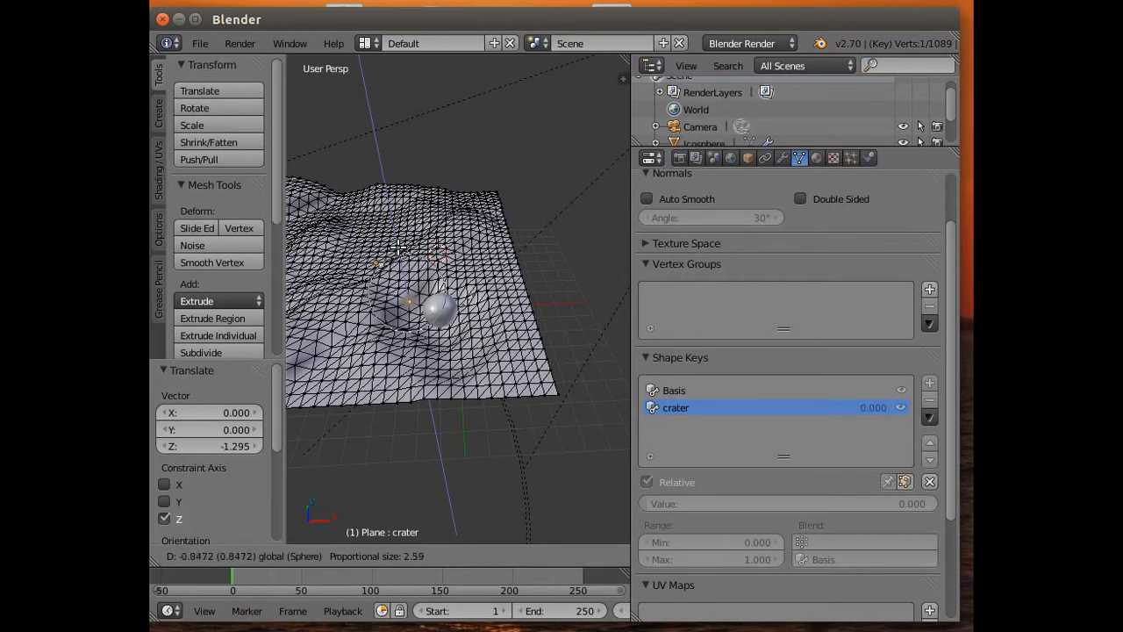
click(398, 250)
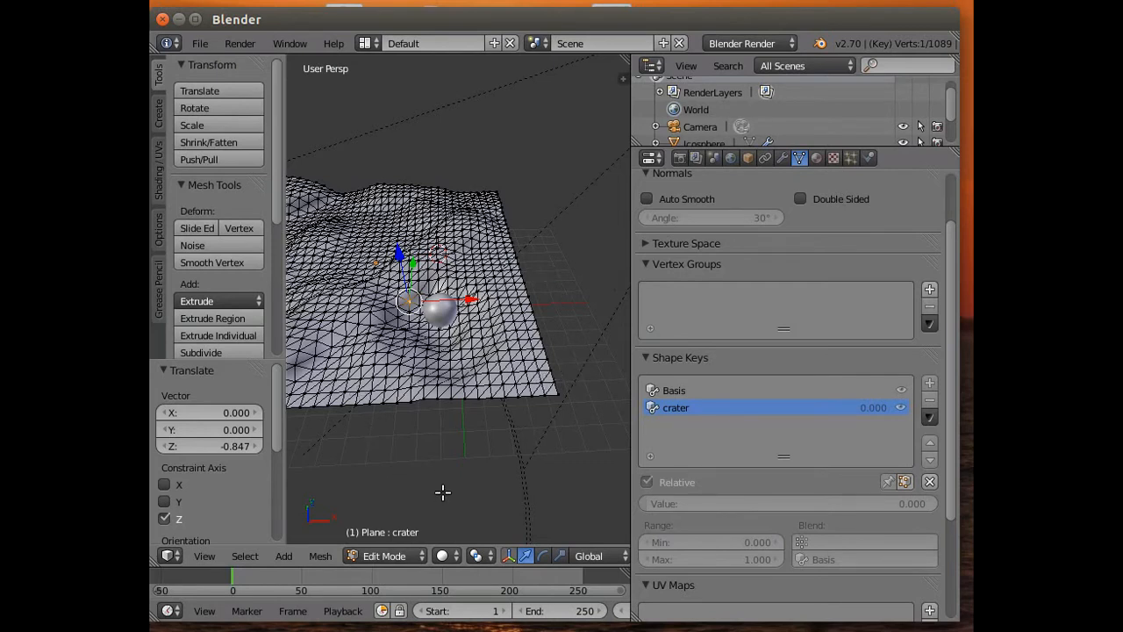
Step: Return the ground plane to Object Mode and set the crater shape key's value to 1.000
click(396, 558)
click(395, 536)
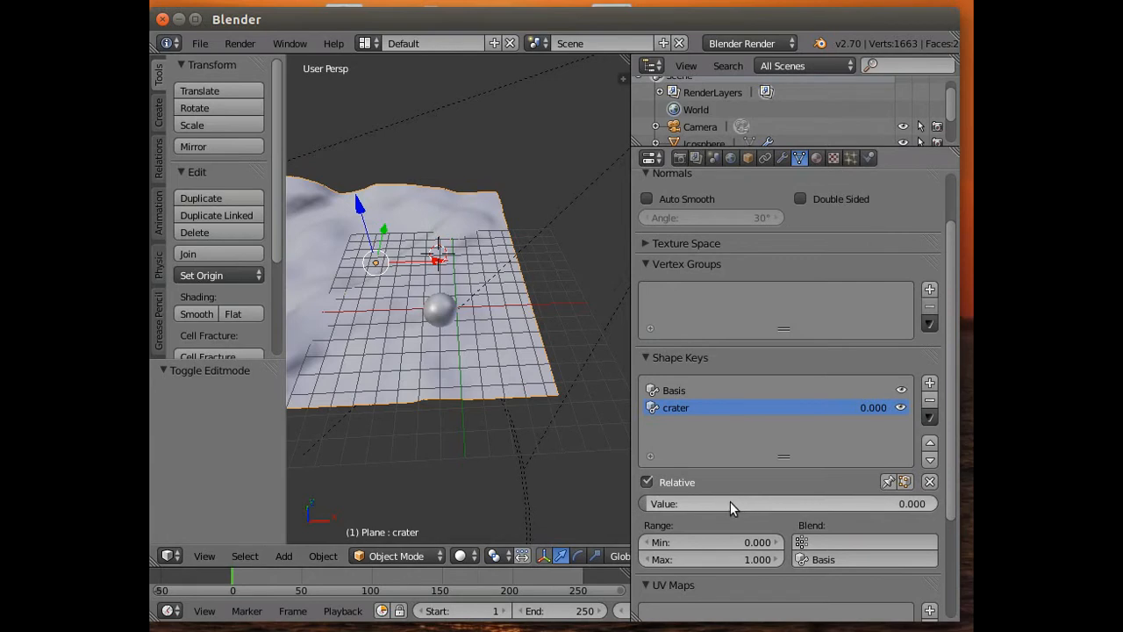
drag(647, 503, 936, 502)
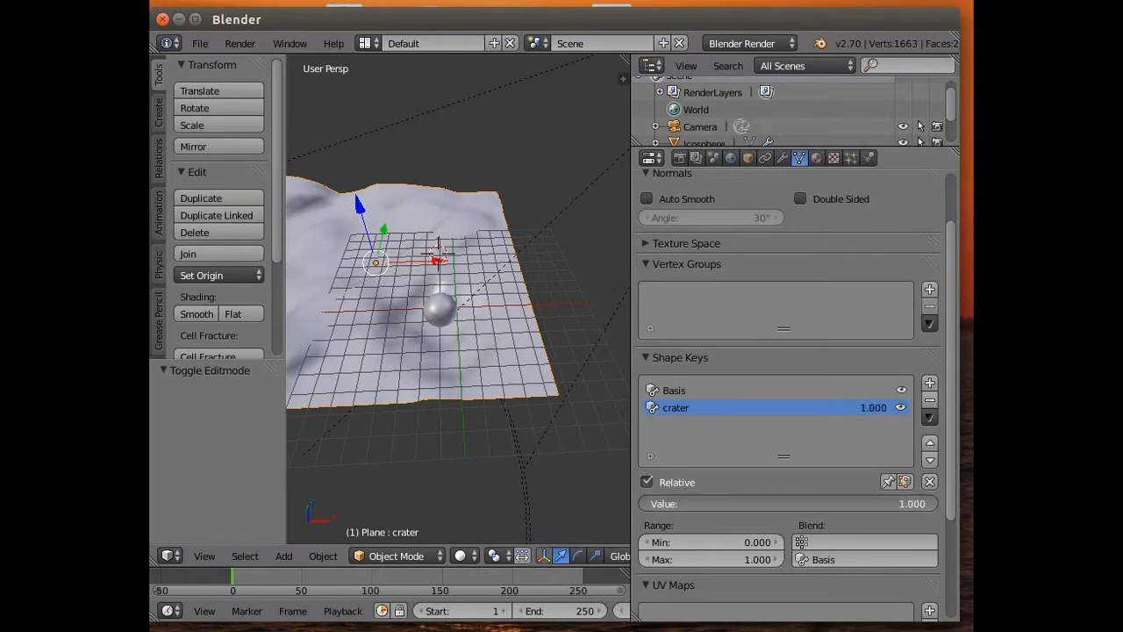
Step: Render the current frame to check the crater in the sand beneath the sphere, and return to the 3D view
click(238, 43)
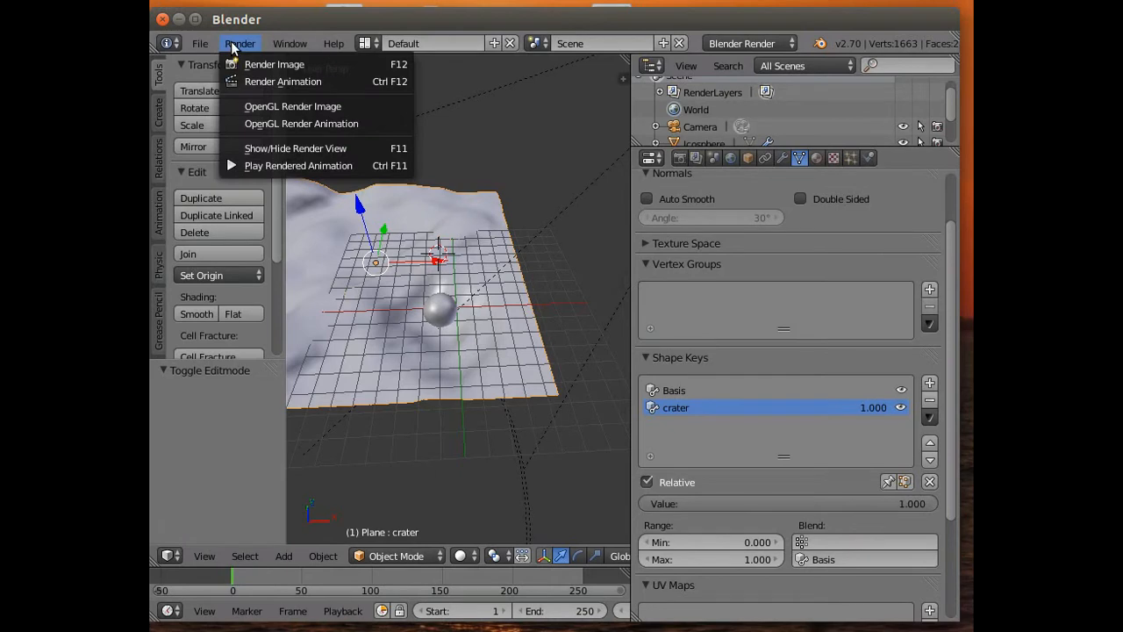
click(264, 64)
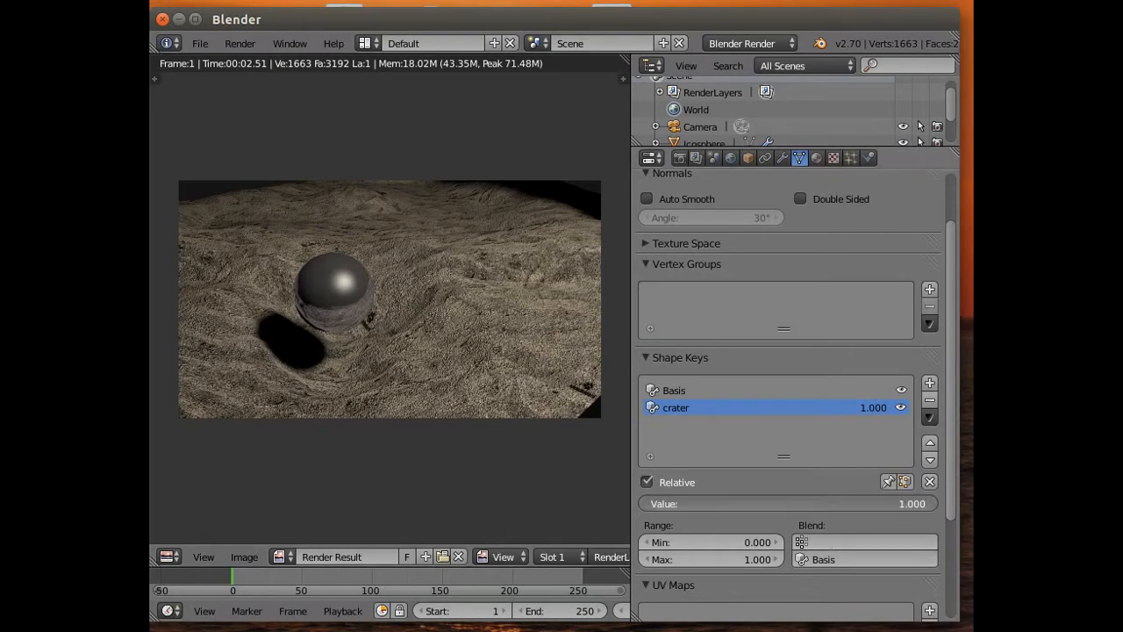
click(900, 502)
key(Return)
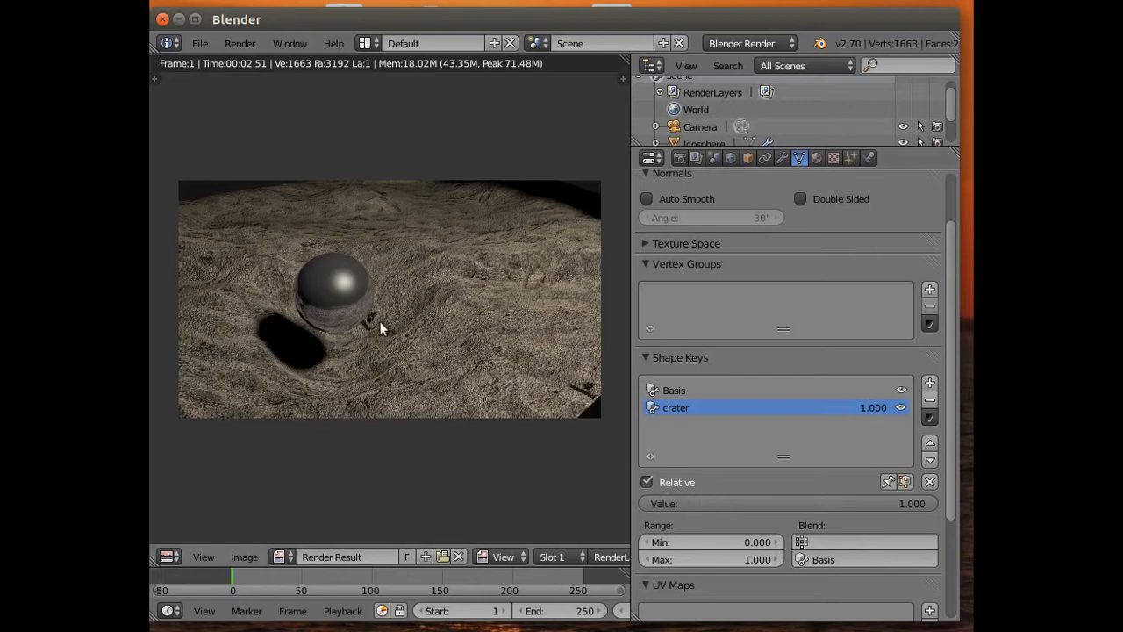
click(241, 43)
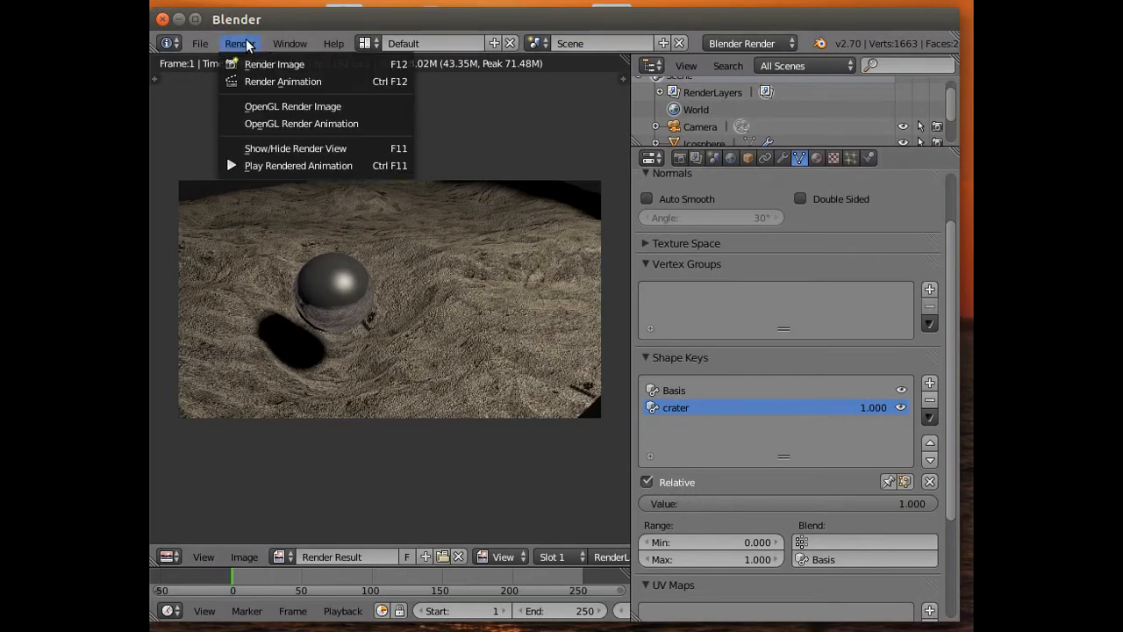
click(285, 148)
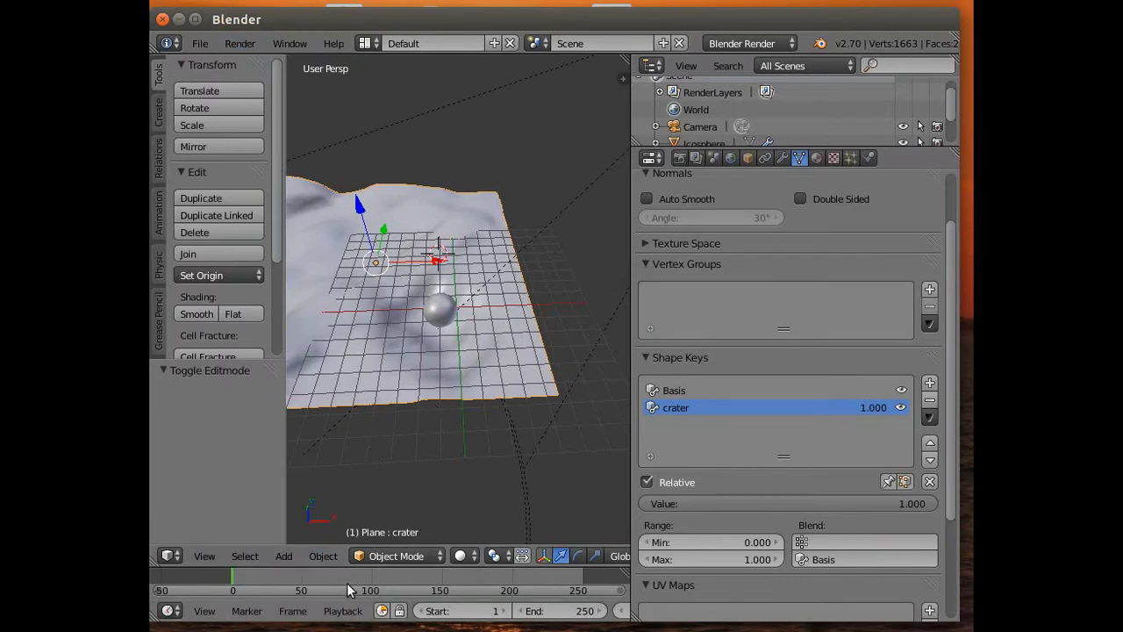
Step: Put the ground plane back in Edit Mode and, viewed from above, circle-select the vertices around and beneath the sphere
click(391, 555)
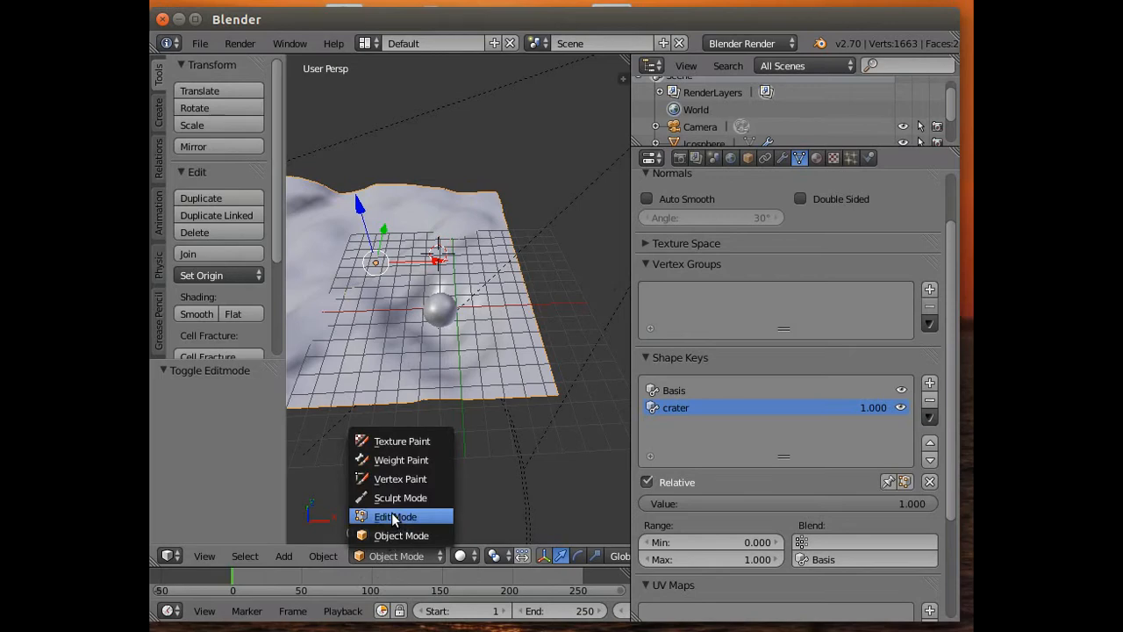
click(391, 516)
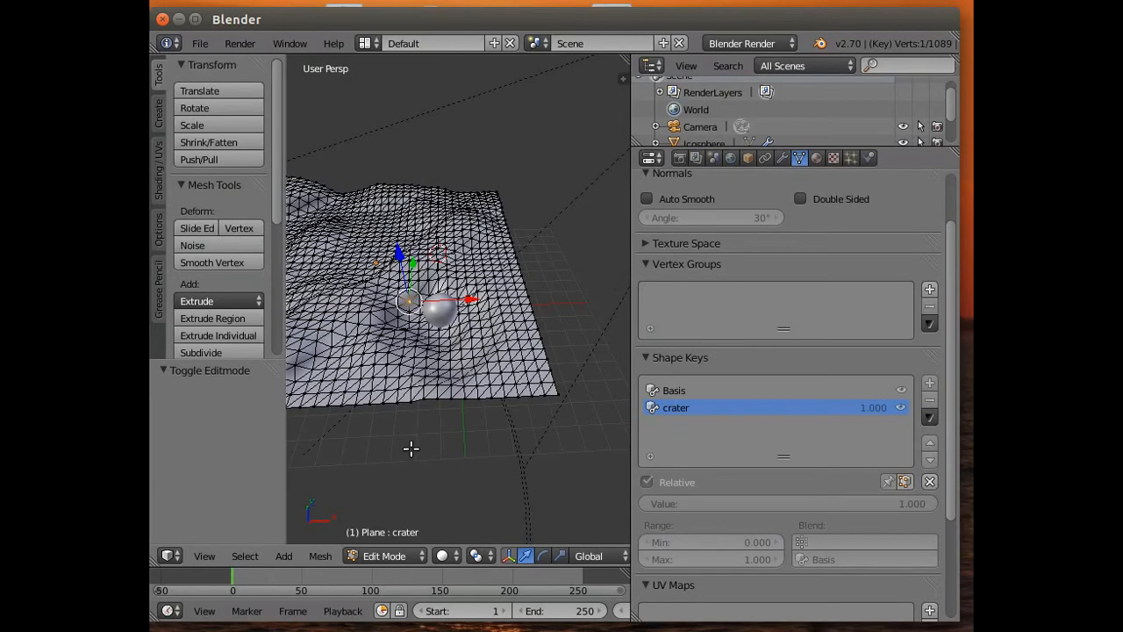
middle_drag(411, 450, 471, 506)
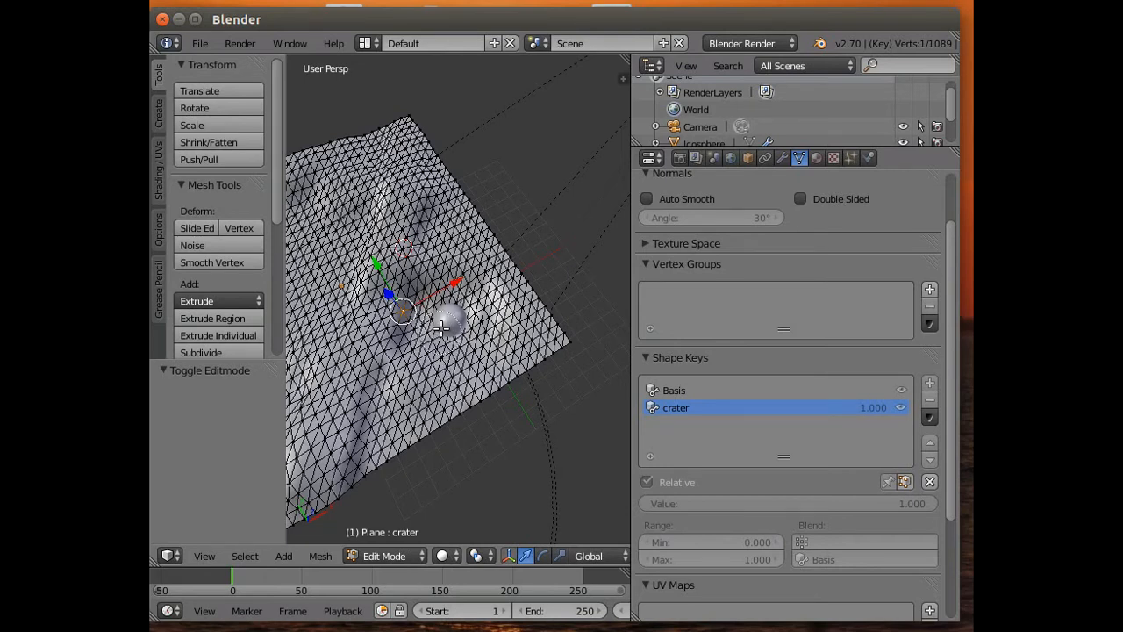
click(444, 319)
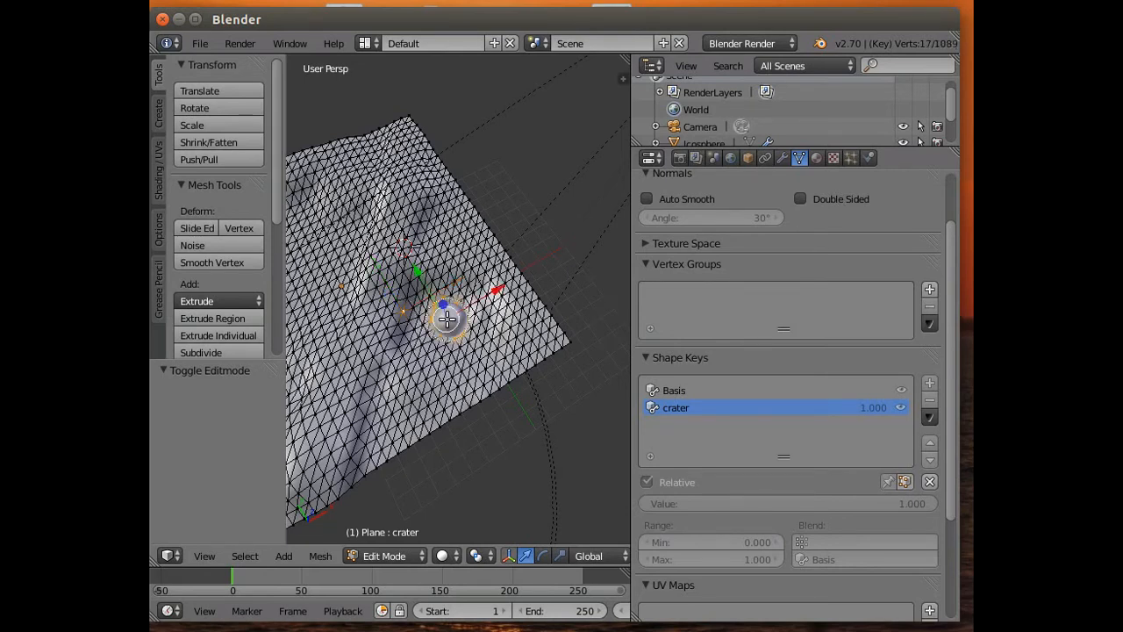
mouse_move(441, 319)
mouse_down()
mouse_move(451, 315)
mouse_move(441, 307)
mouse_up()
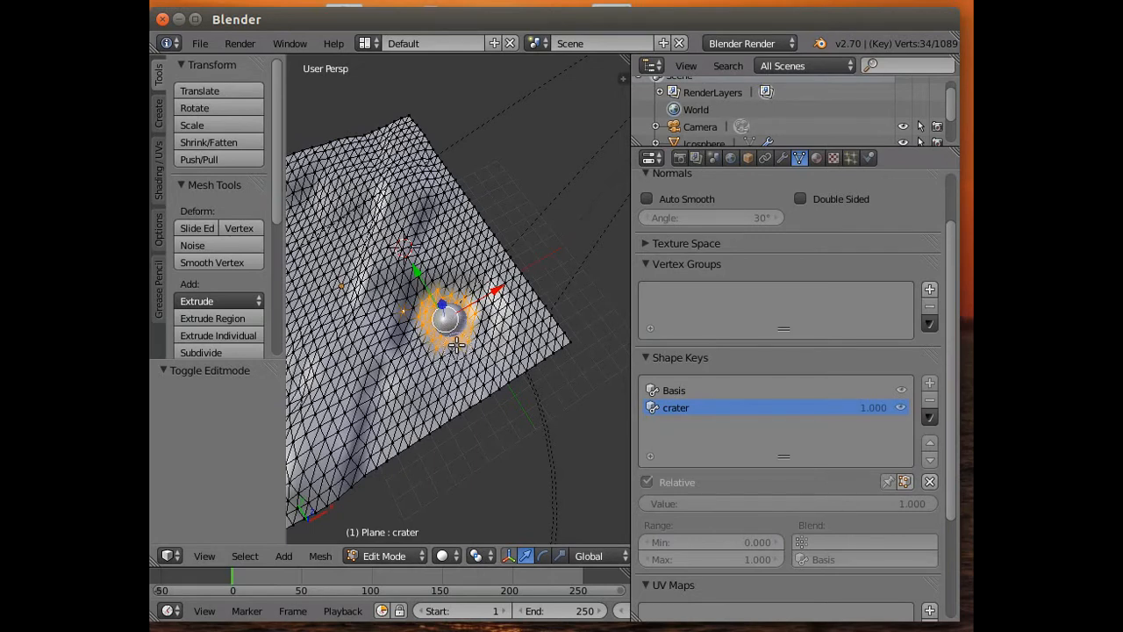
Step: Extend the selection with individual vertices outward from the sphere on several sides to give it a jagged, irregular outline
shift+right_click(418, 329)
shift+right_click(413, 321)
shift+right_click(403, 312)
shift+right_click(404, 311)
shift+right_click(397, 308)
shift+right_click(450, 293)
shift+right_click(451, 280)
shift+right_click(450, 284)
shift+right_click(446, 277)
shift+right_click(447, 271)
shift+right_click(446, 262)
shift+right_click(436, 354)
shift+right_click(432, 365)
shift+right_click(431, 358)
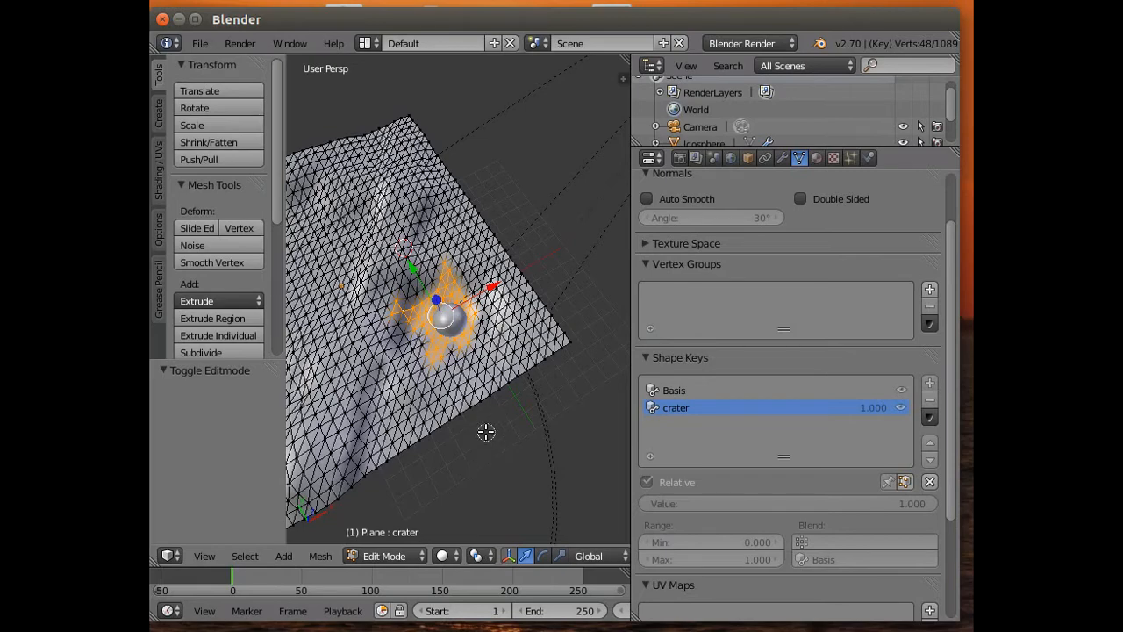
Step: Duplicate the selected crater vertices in place, without moving the copy
middle_drag(483, 441, 434, 331)
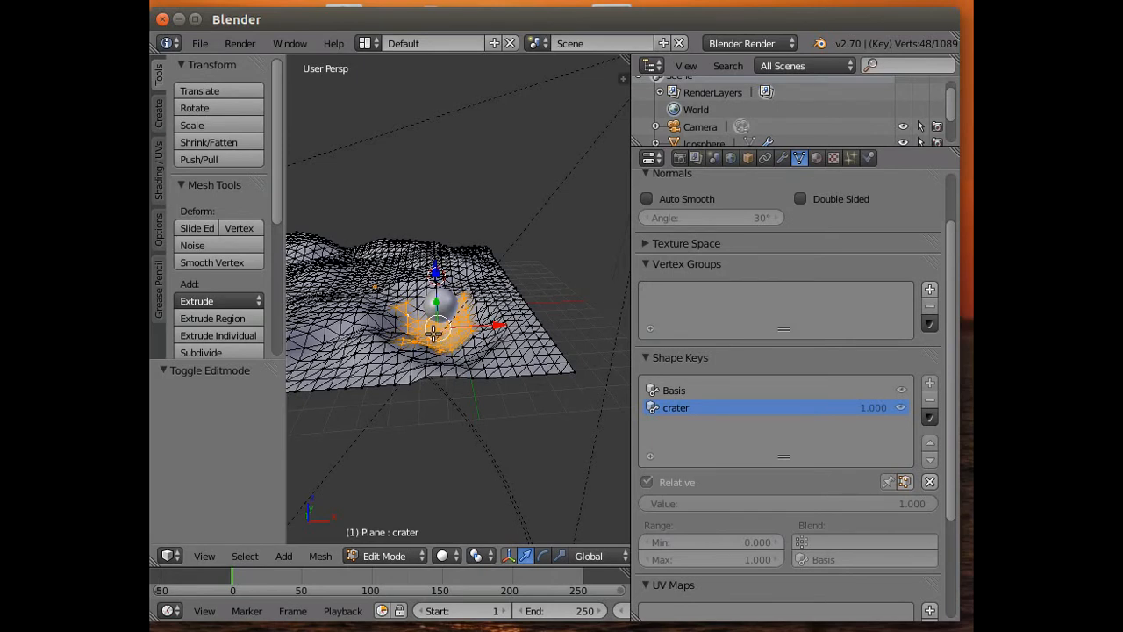
click(321, 556)
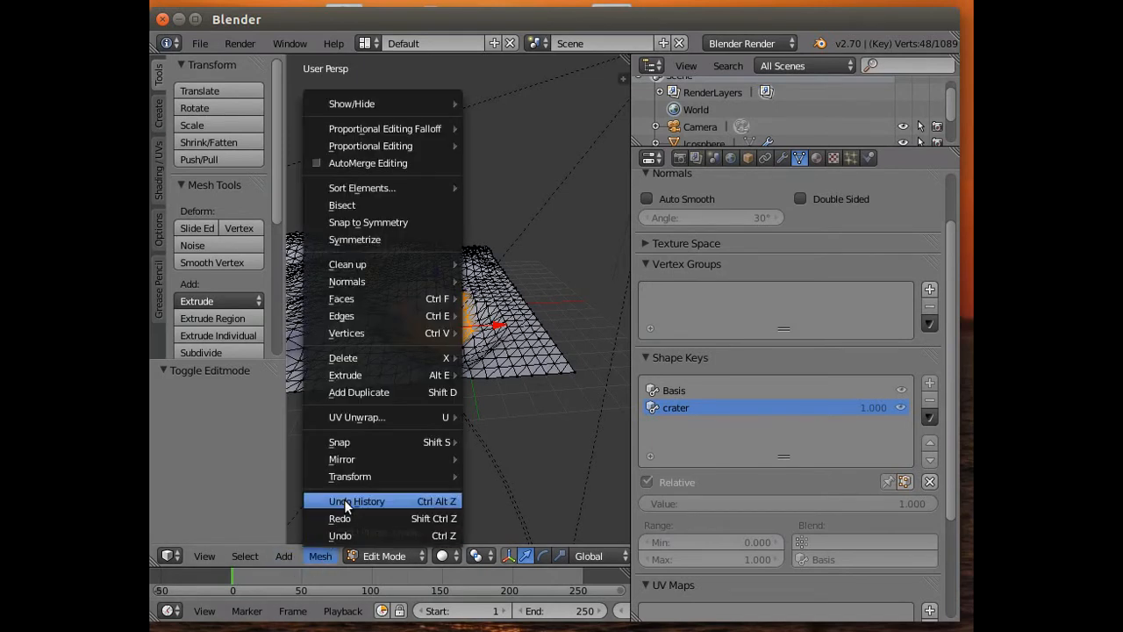
click(370, 389)
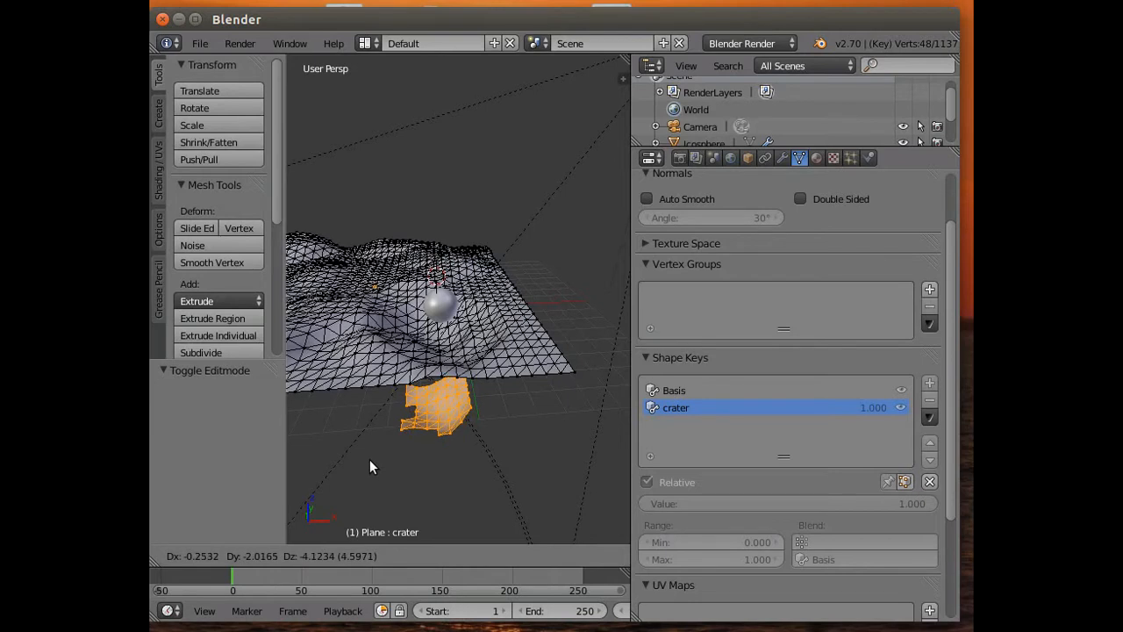
key(Escape)
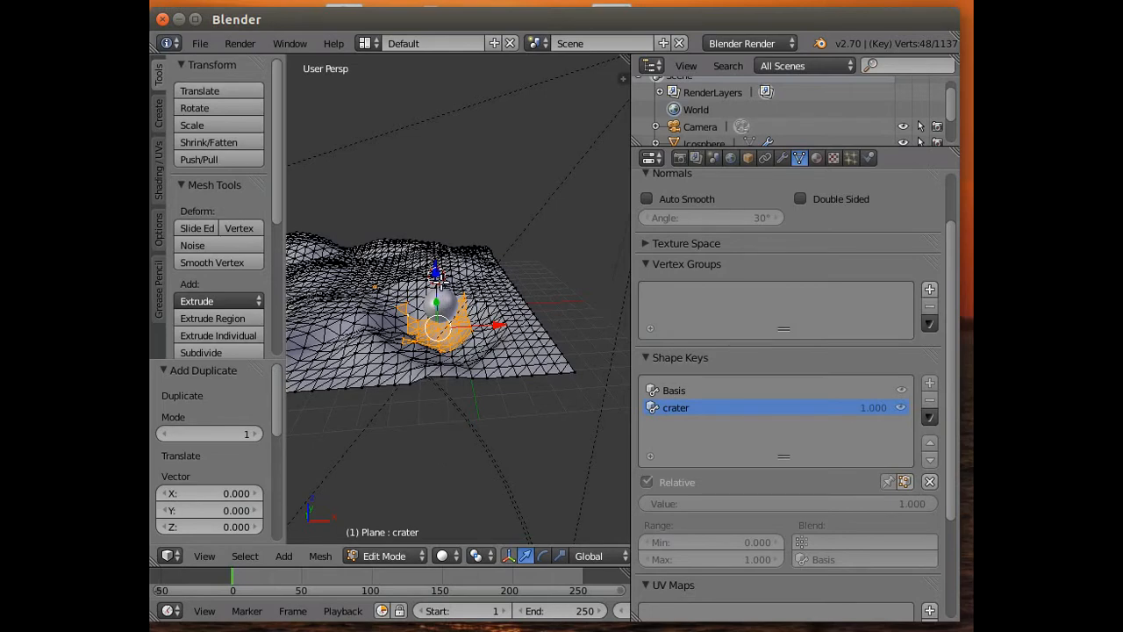
drag(436, 268, 441, 281)
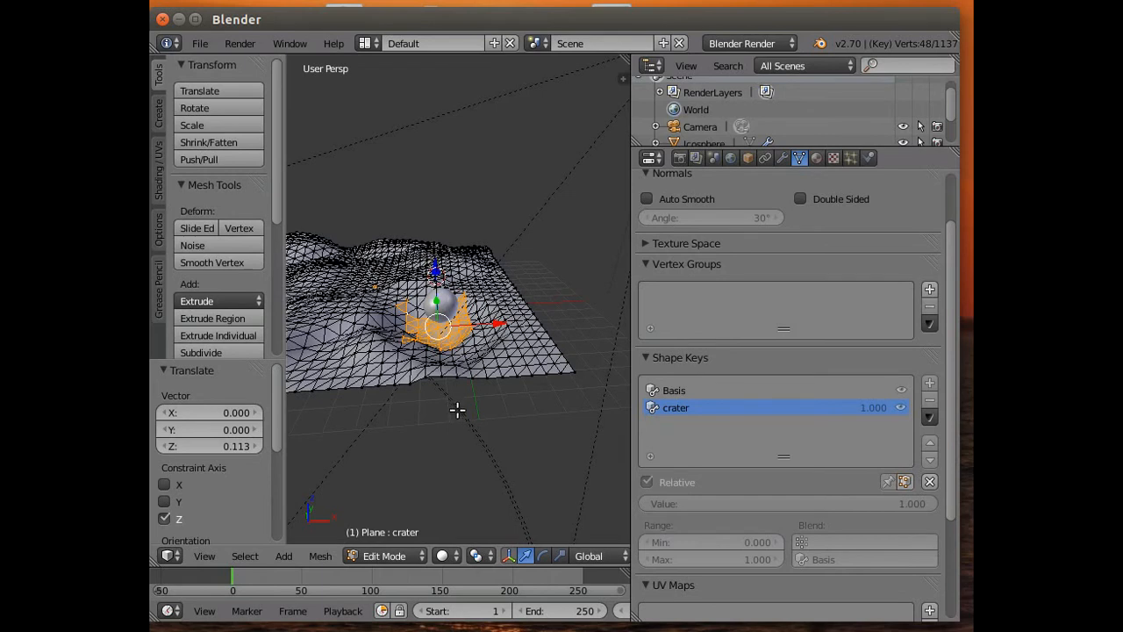
key(ctrl+z)
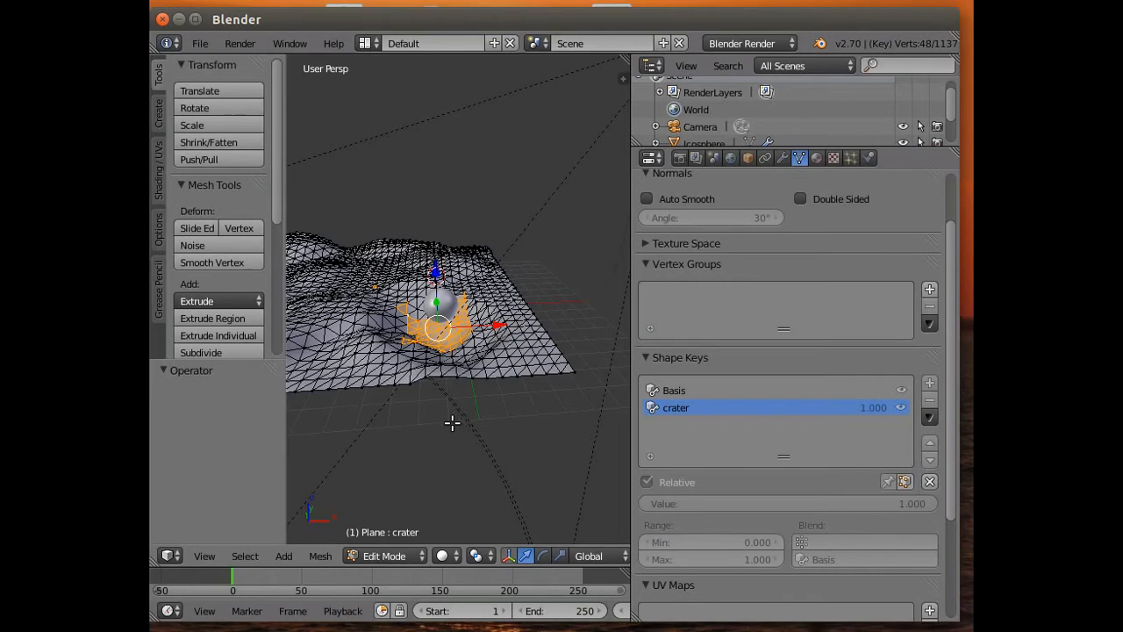
middle_drag(454, 407, 447, 436)
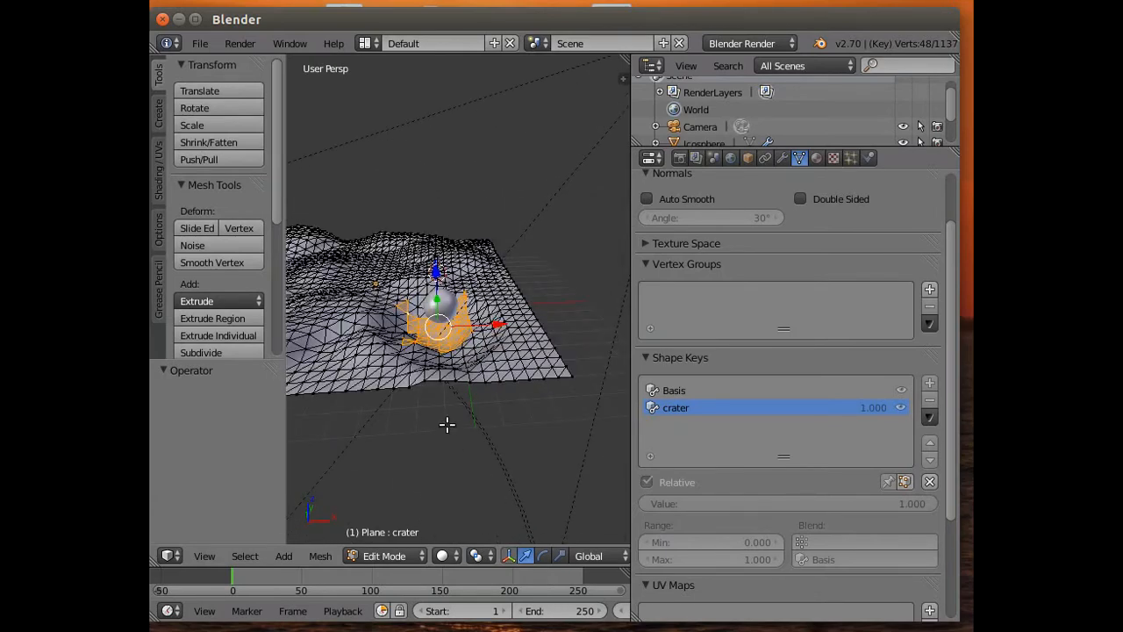
Step: Select all vertices of the ground mesh, separate them by loose parts, and return to Object Mode
key(a)
middle_drag(446, 423, 440, 380)
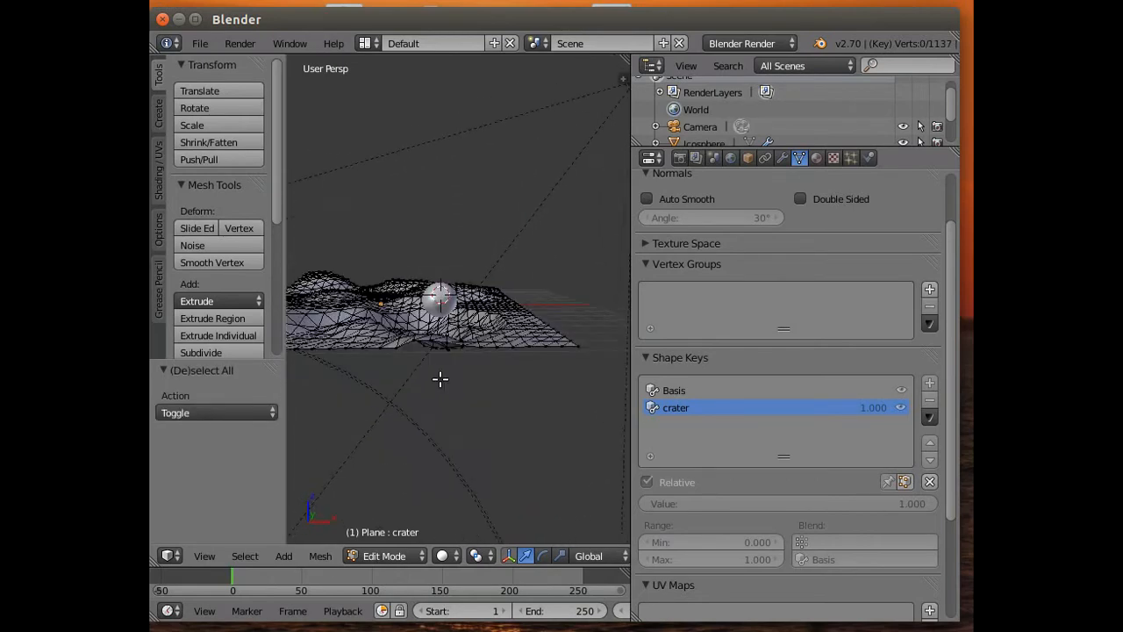
key(a)
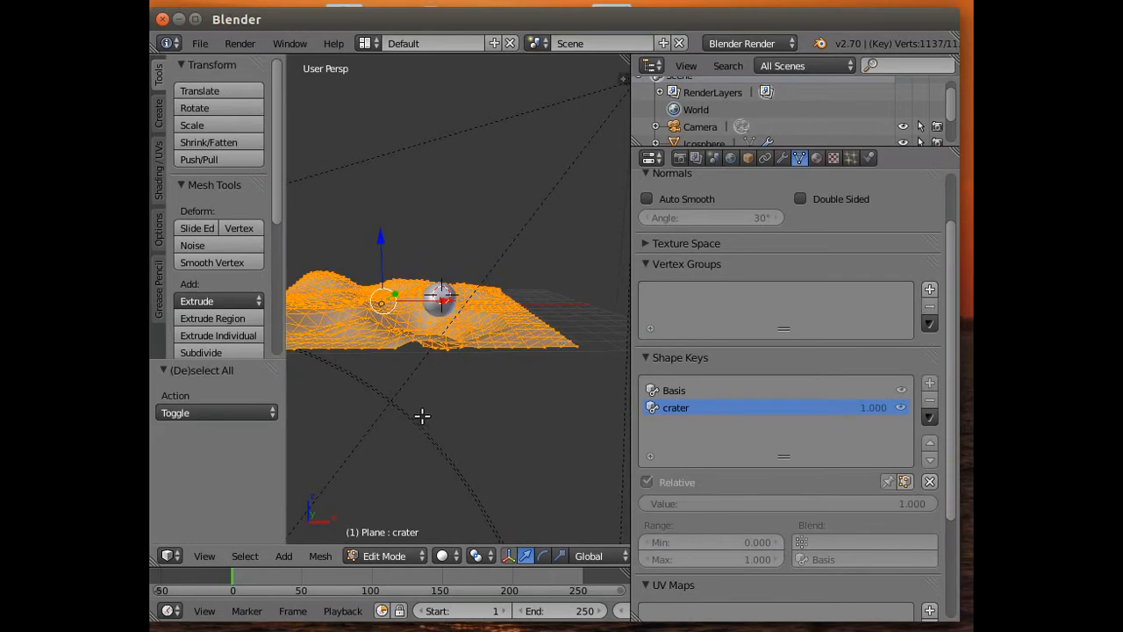
key(p)
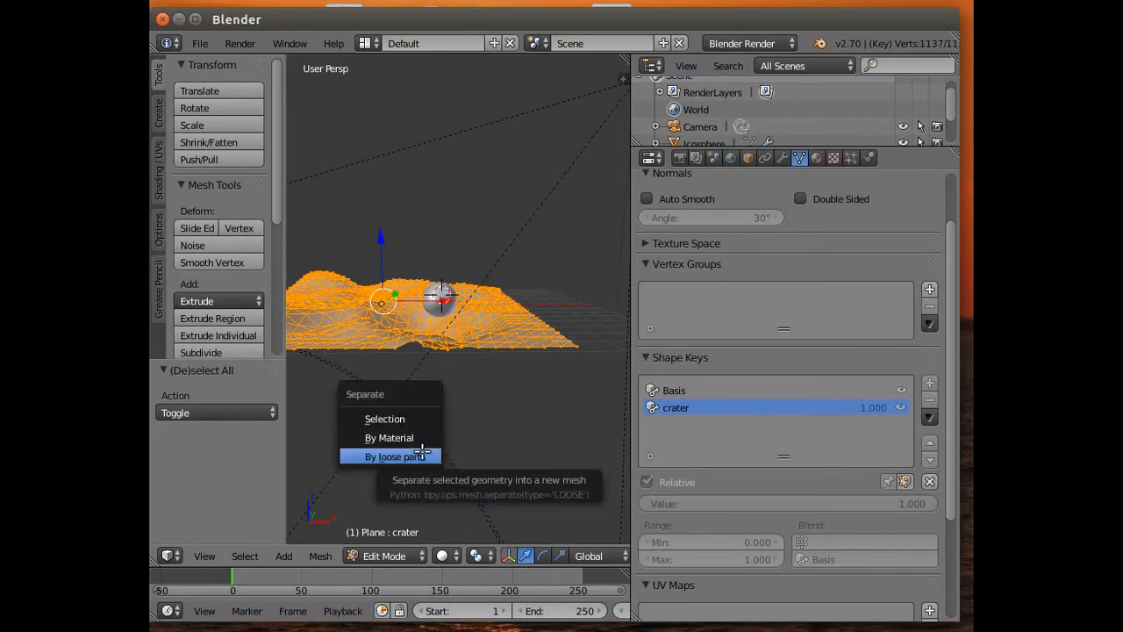
click(420, 455)
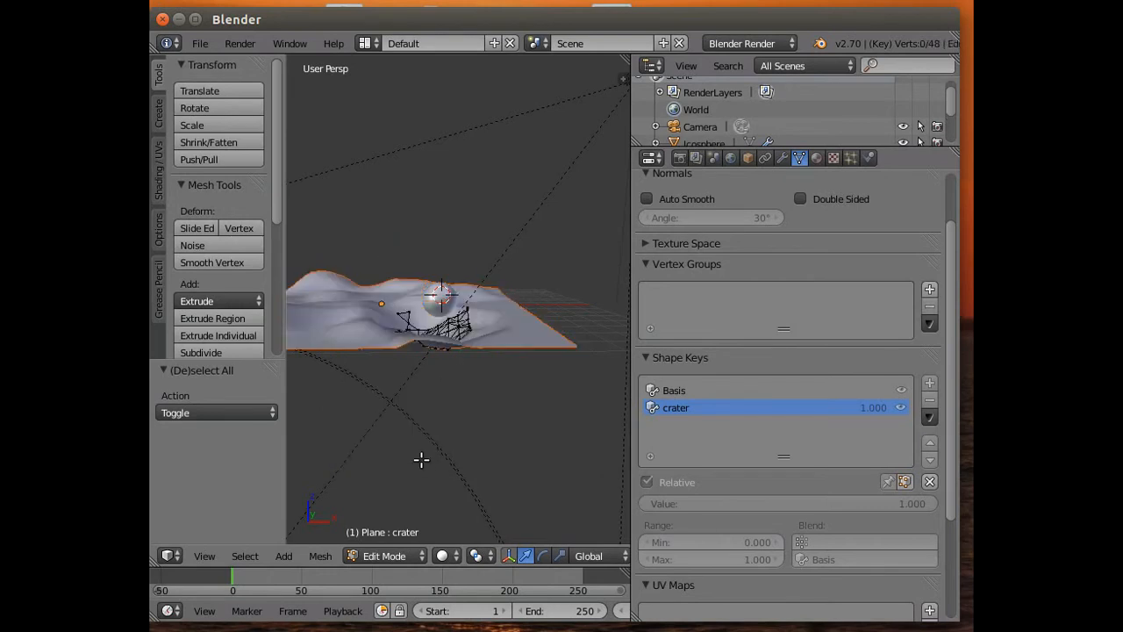
middle_drag(426, 431, 429, 485)
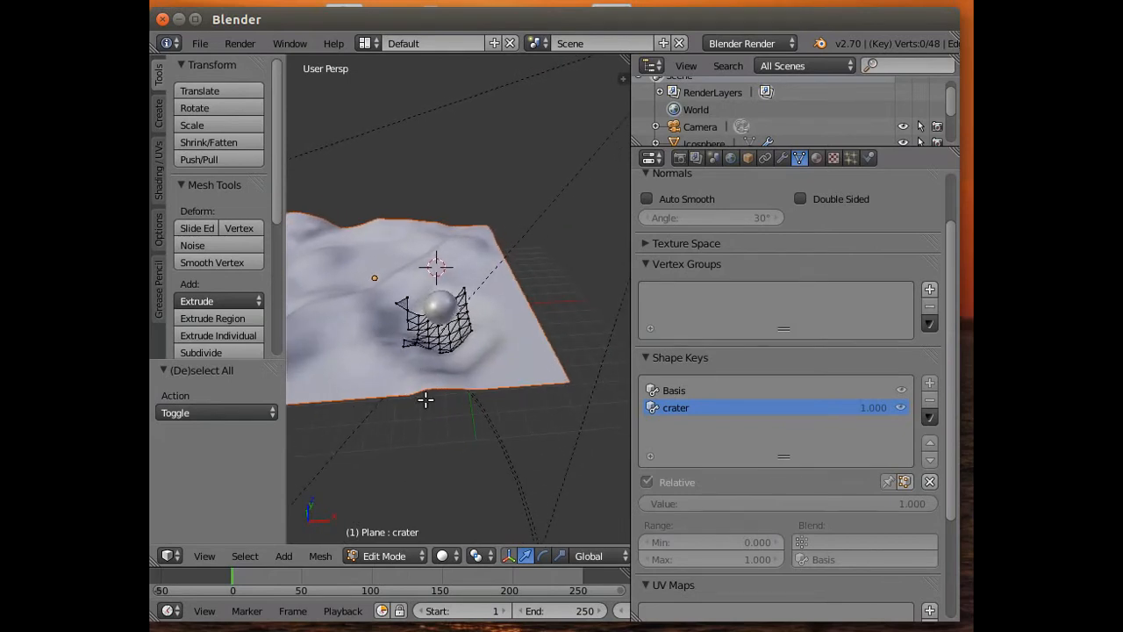
right_click(429, 335)
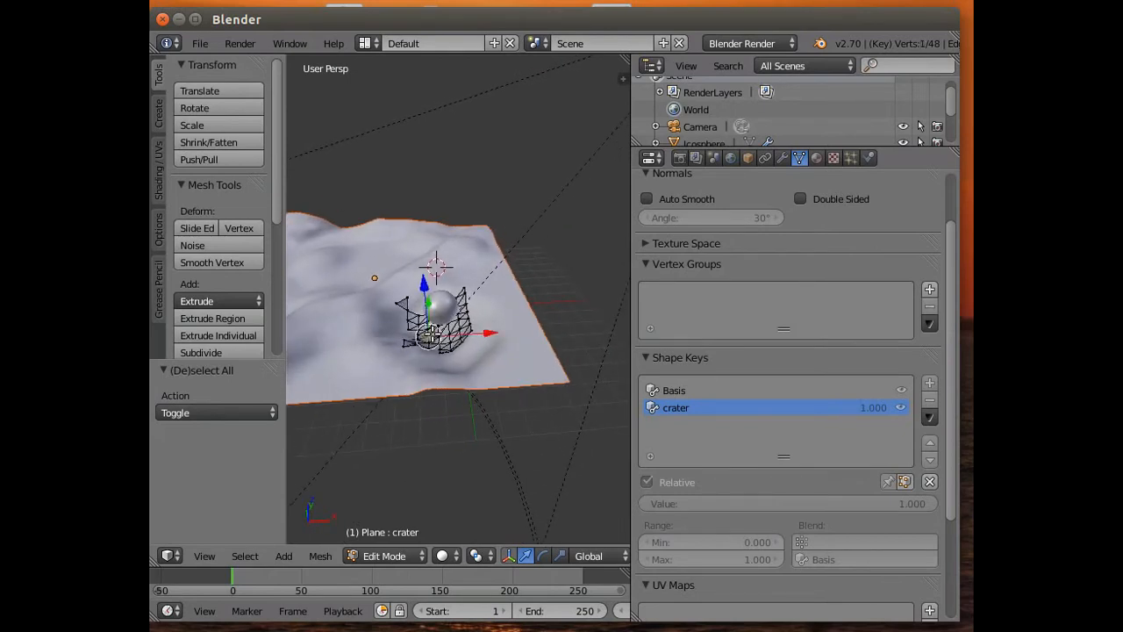
click(405, 554)
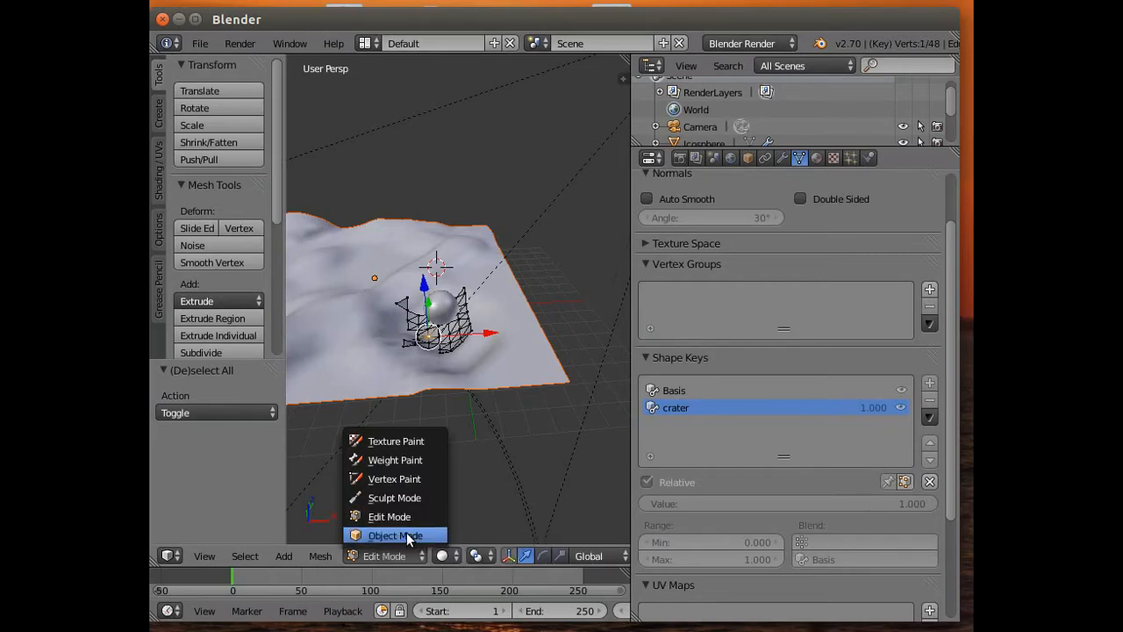
click(406, 535)
Step: Select the separated crater patch and move it straight down about 4.2 units along Z, below the ground plane
middle_drag(440, 373, 441, 311)
right_click(409, 345)
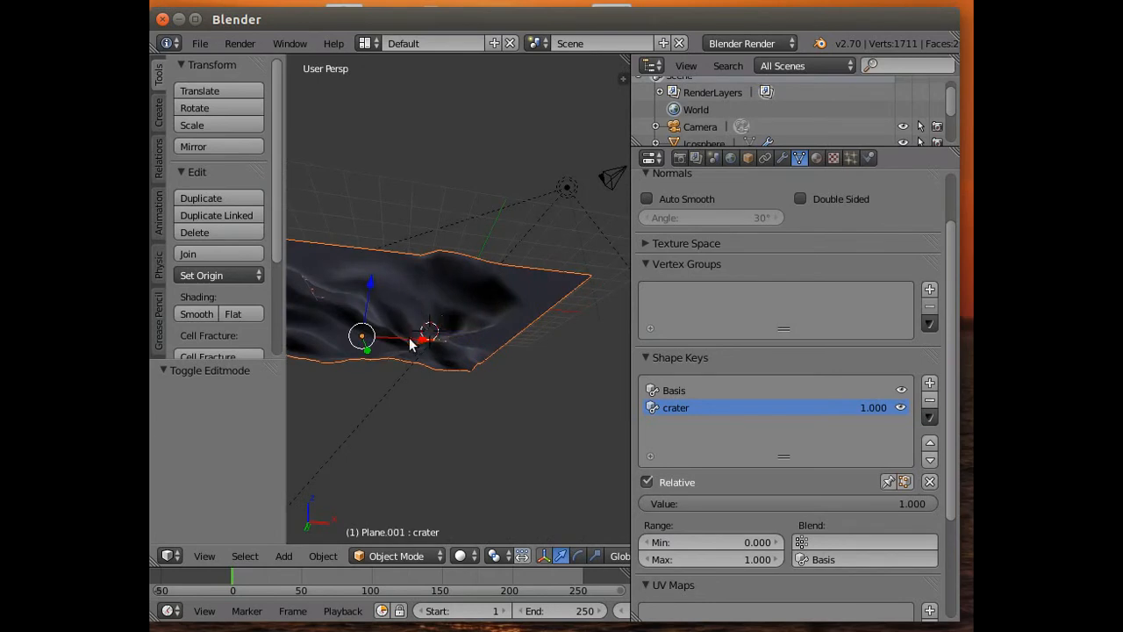
right_click(415, 336)
middle_drag(383, 434, 358, 526)
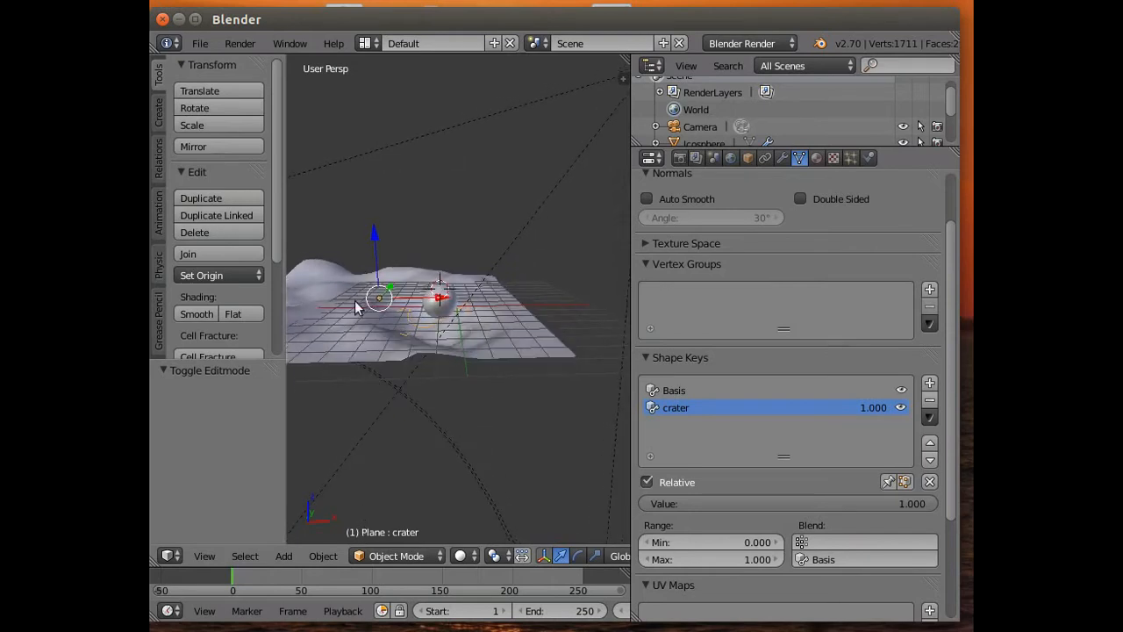
drag(376, 243, 379, 287)
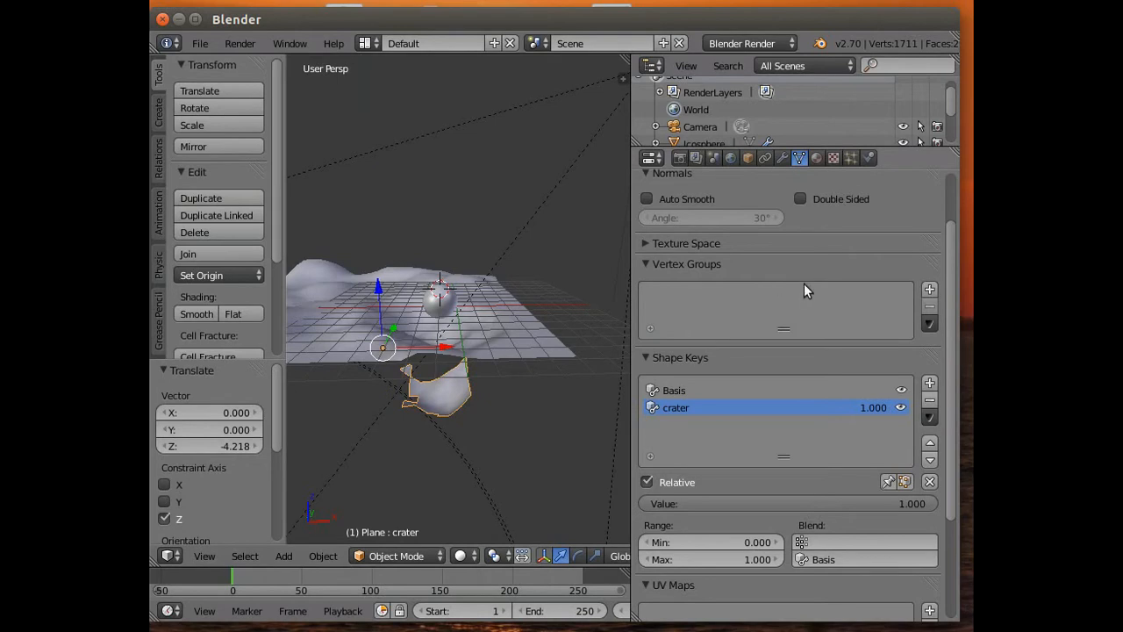
Step: Replace the crater patch's material with a new one that has a very dark brown diffuse colour
click(817, 159)
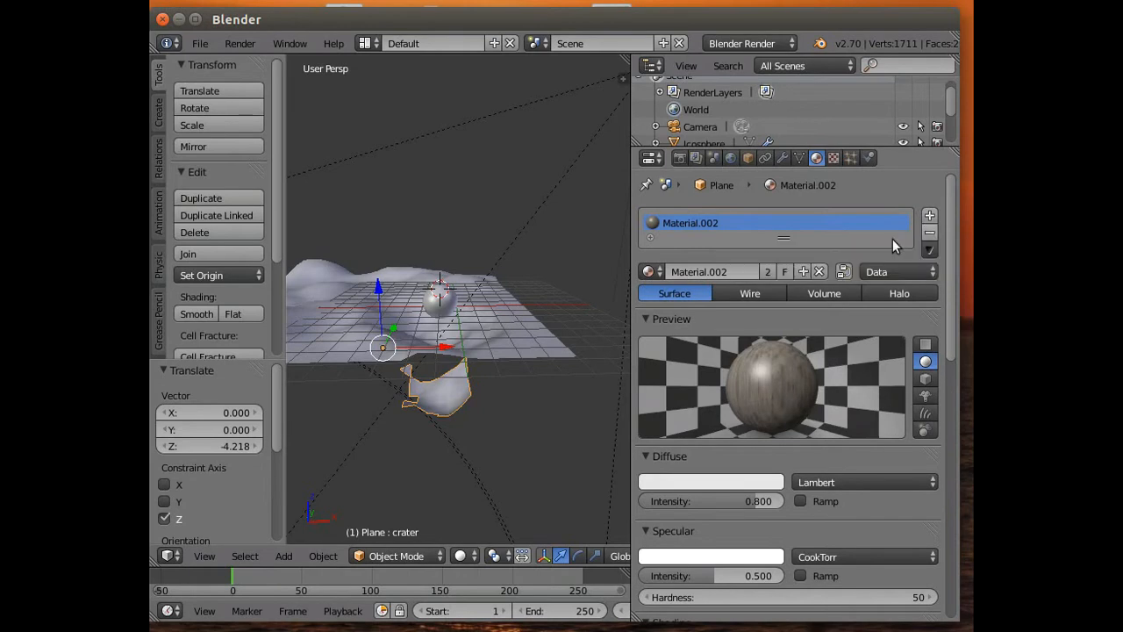
click(936, 228)
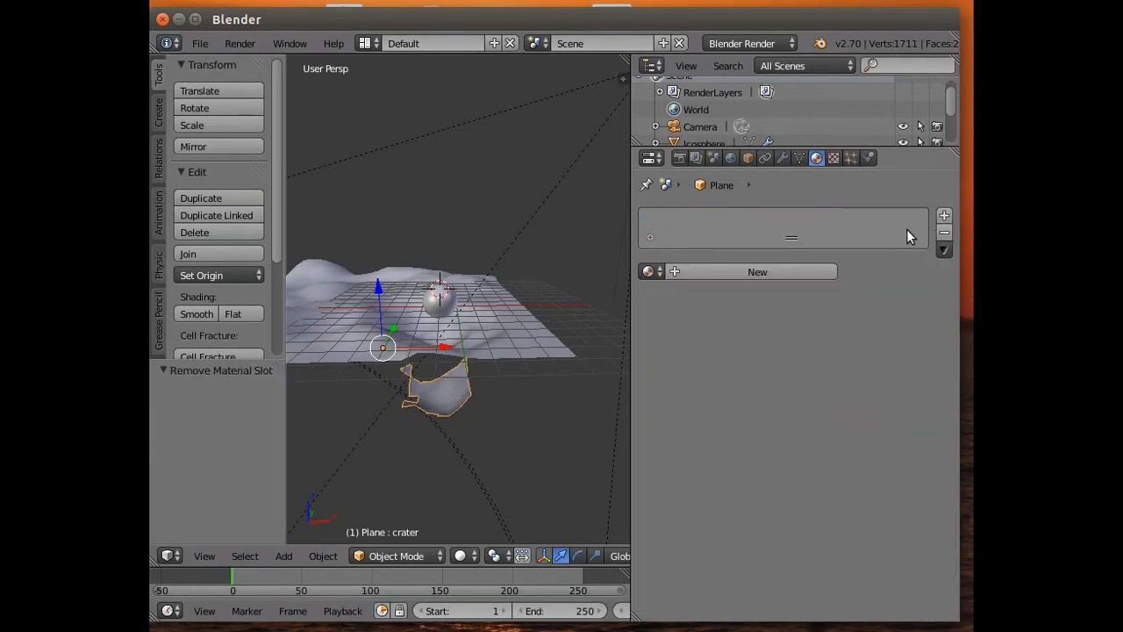
click(682, 269)
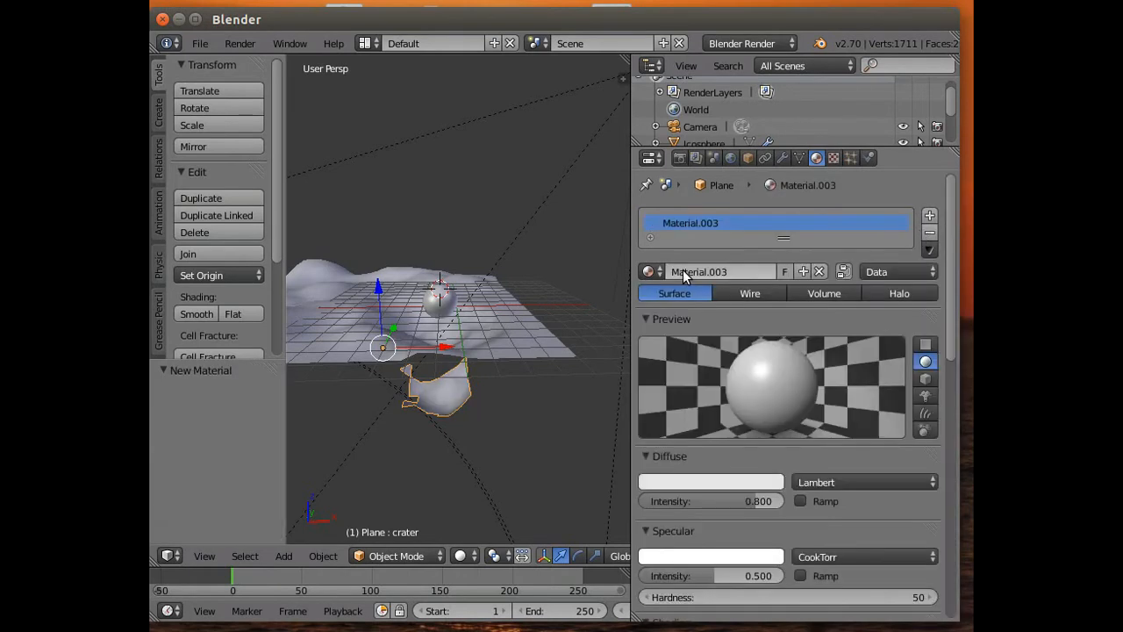
click(693, 482)
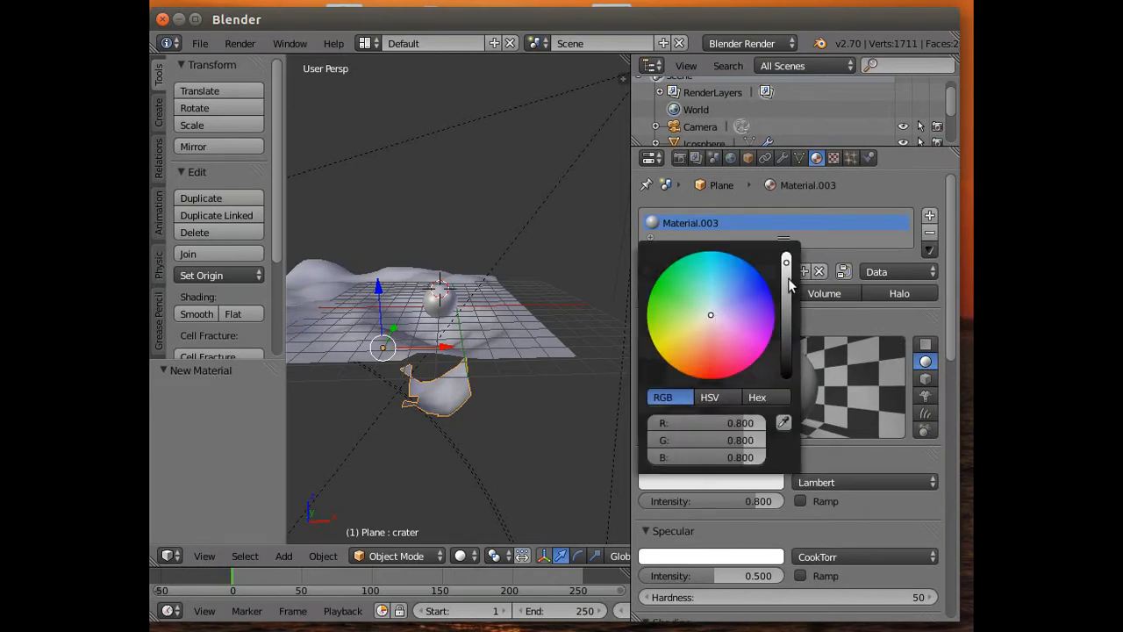
drag(790, 273, 788, 345)
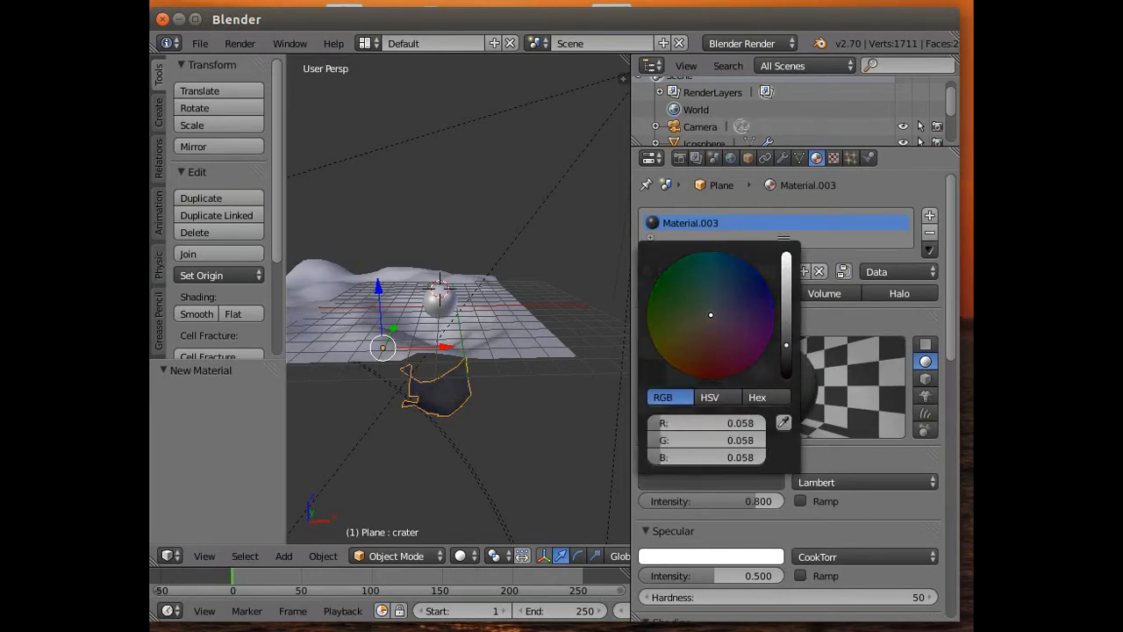
drag(710, 339, 707, 332)
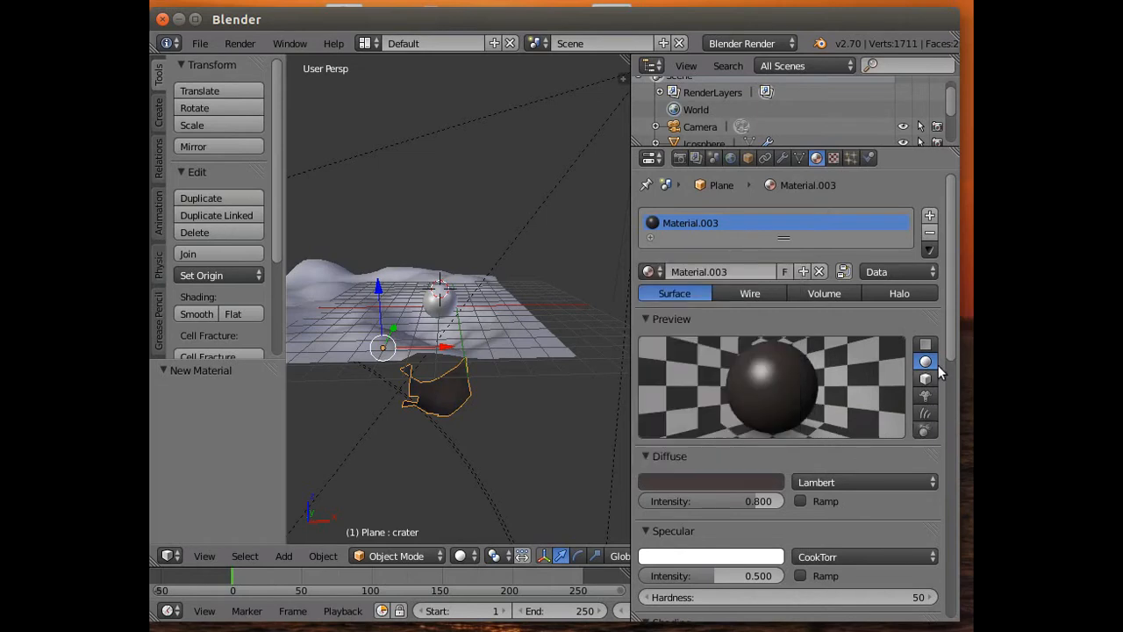
Step: Set the new material's specular intensity to 0 and enable Raytrace transparency with an alpha of about 0.578
drag(950, 351, 934, 421)
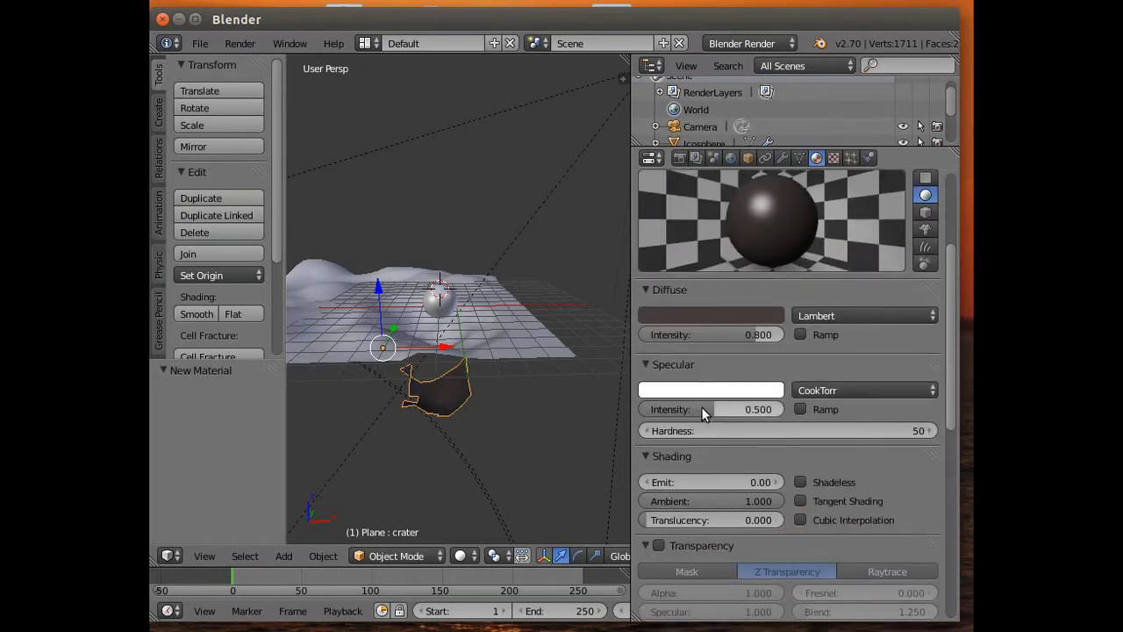
drag(705, 409, 650, 409)
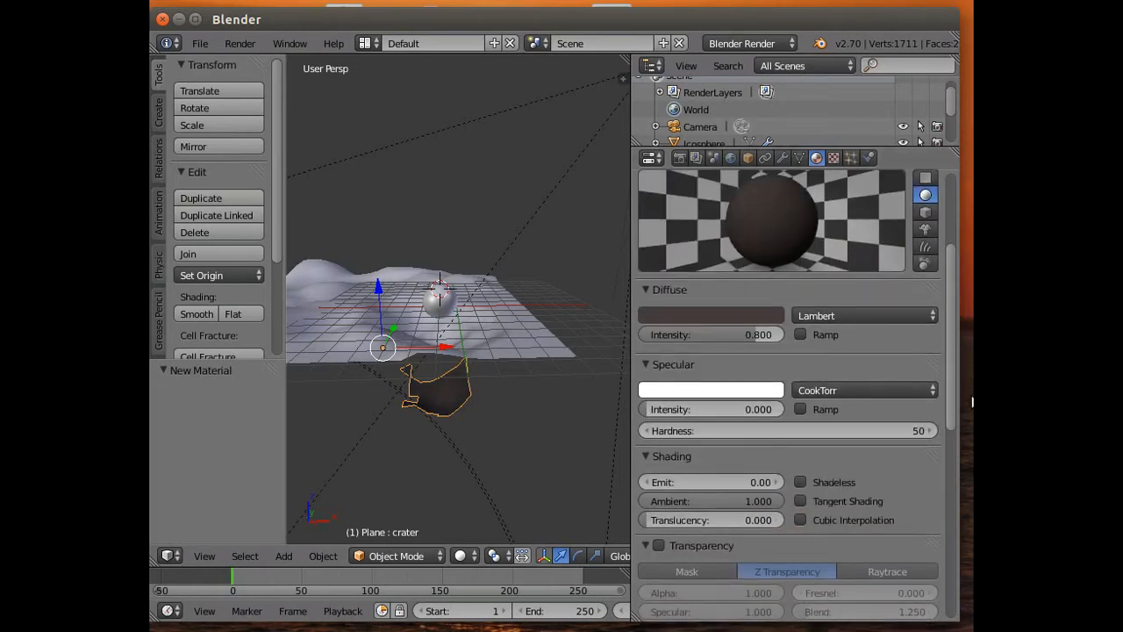
drag(951, 410, 951, 535)
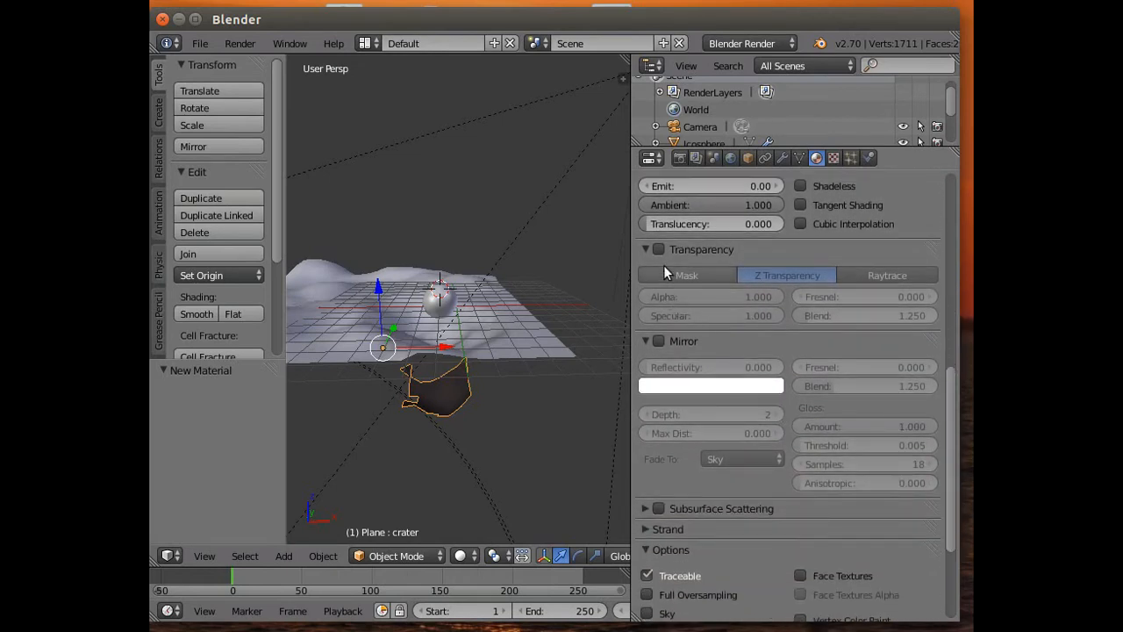
click(659, 249)
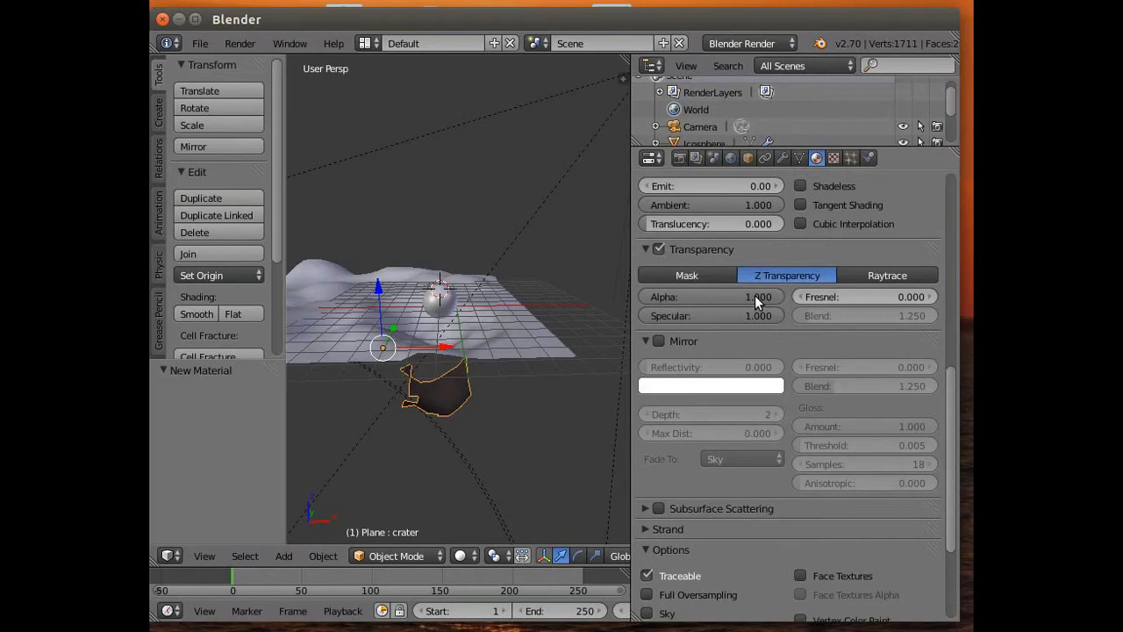
click(861, 274)
drag(748, 297, 654, 296)
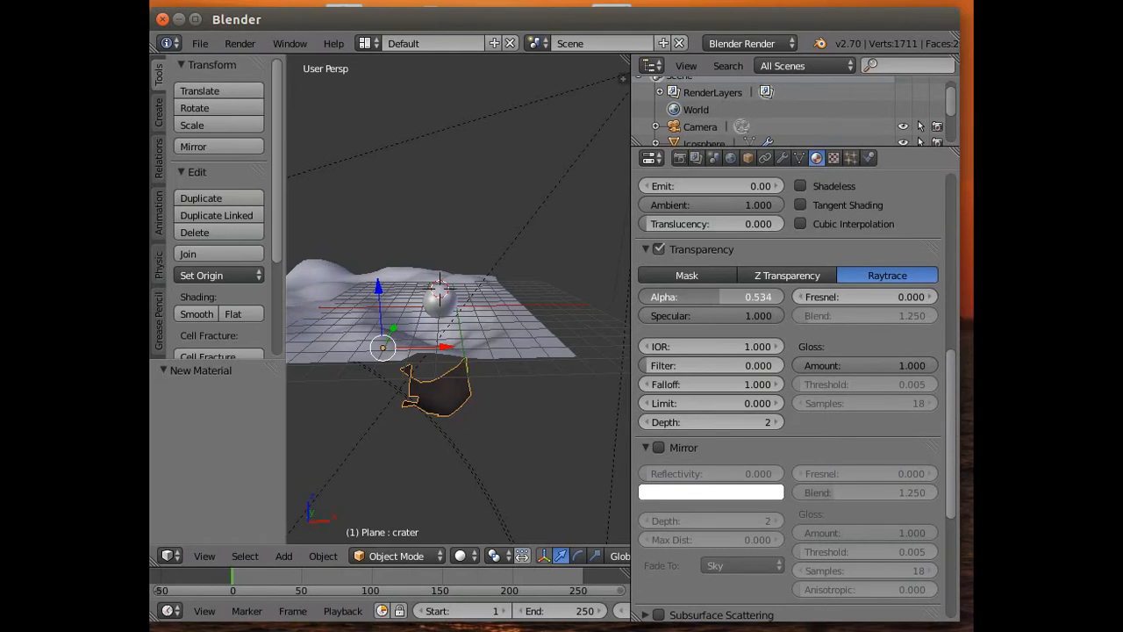
drag(726, 296, 725, 296)
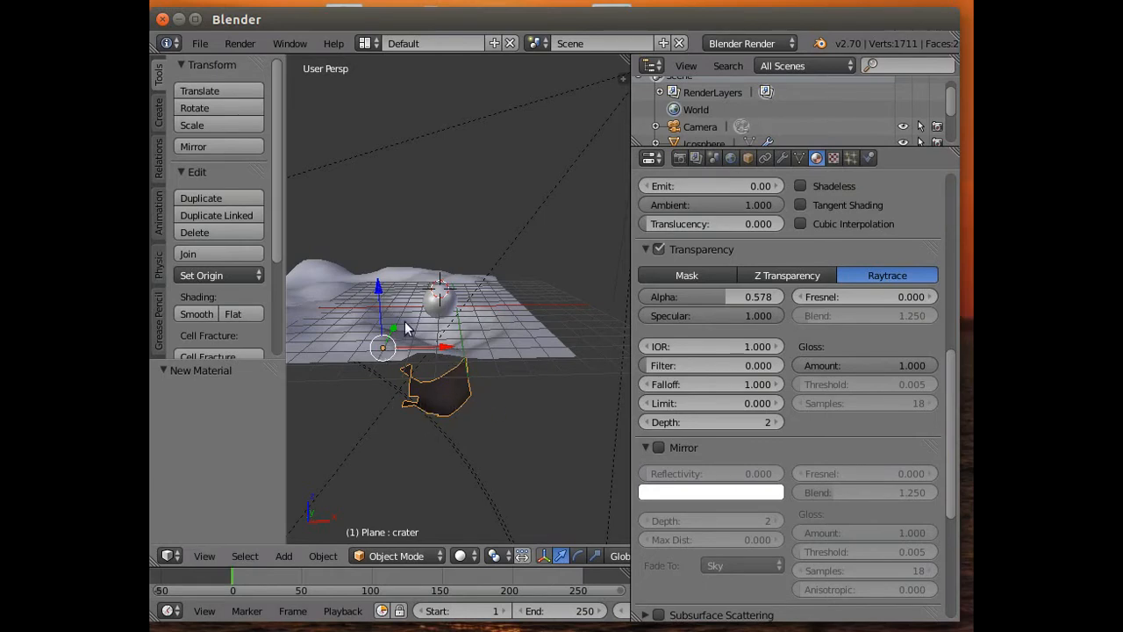
Step: Move the dark crater patch up about 4.265 units along Z into the terrain and render the image
drag(380, 286, 382, 236)
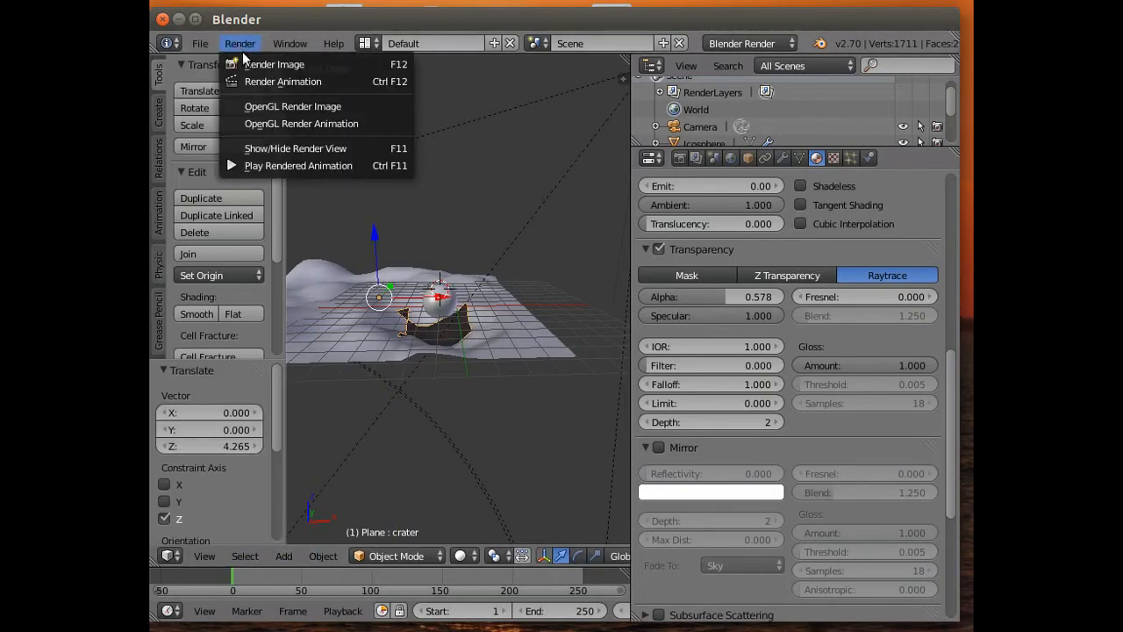
click(251, 62)
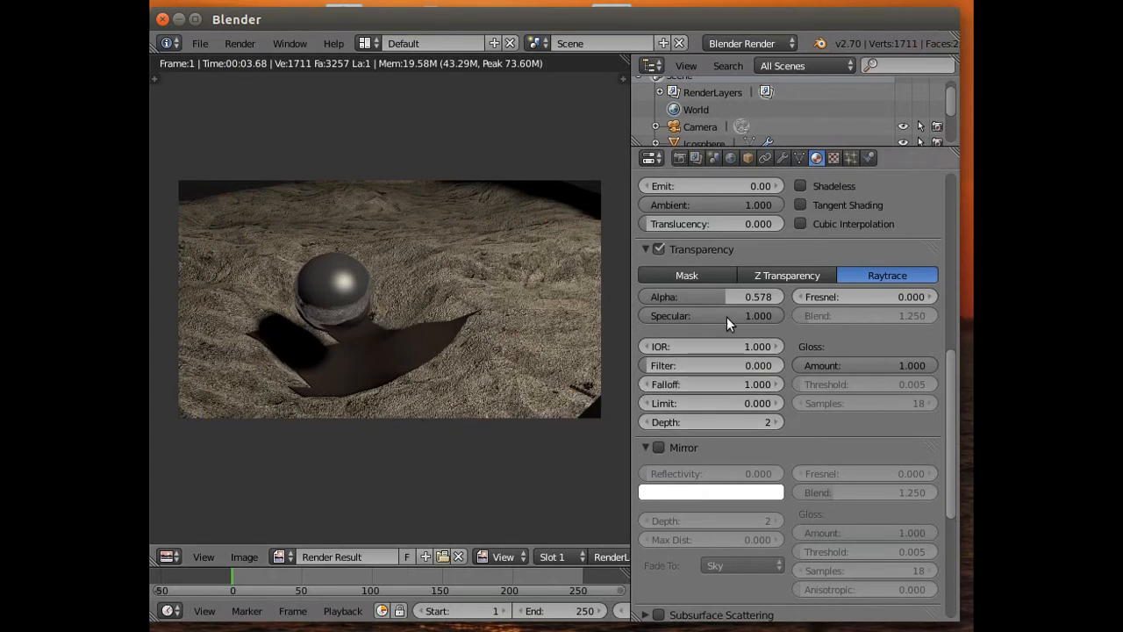
Step: Lower the crater patch material's transparency alpha to about 0.329 and render the image again
drag(726, 289, 691, 289)
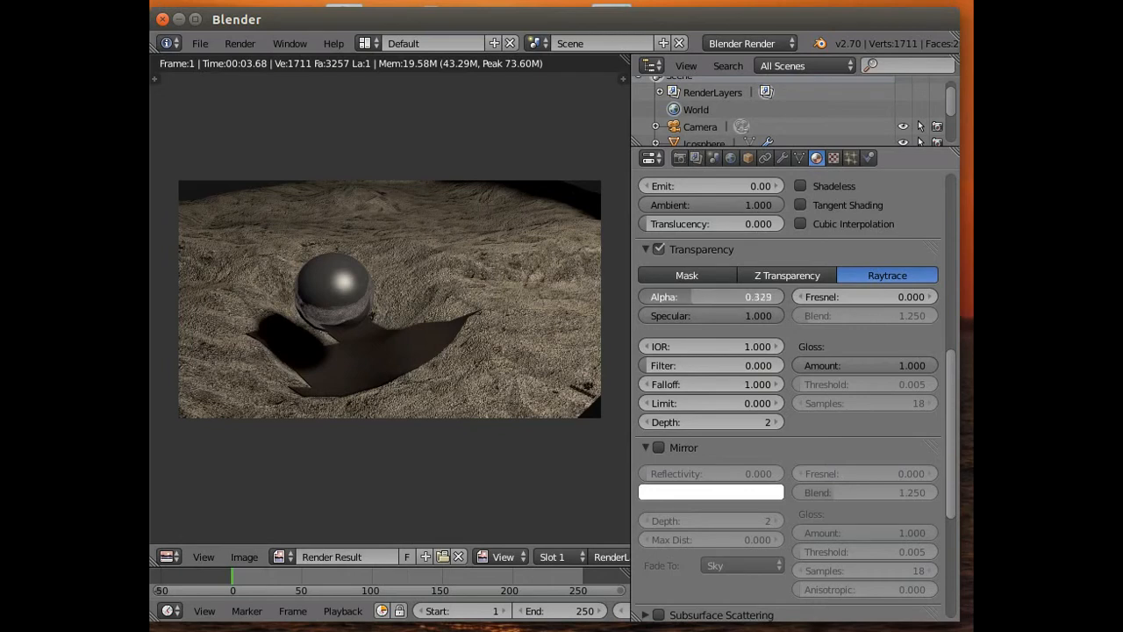
click(238, 43)
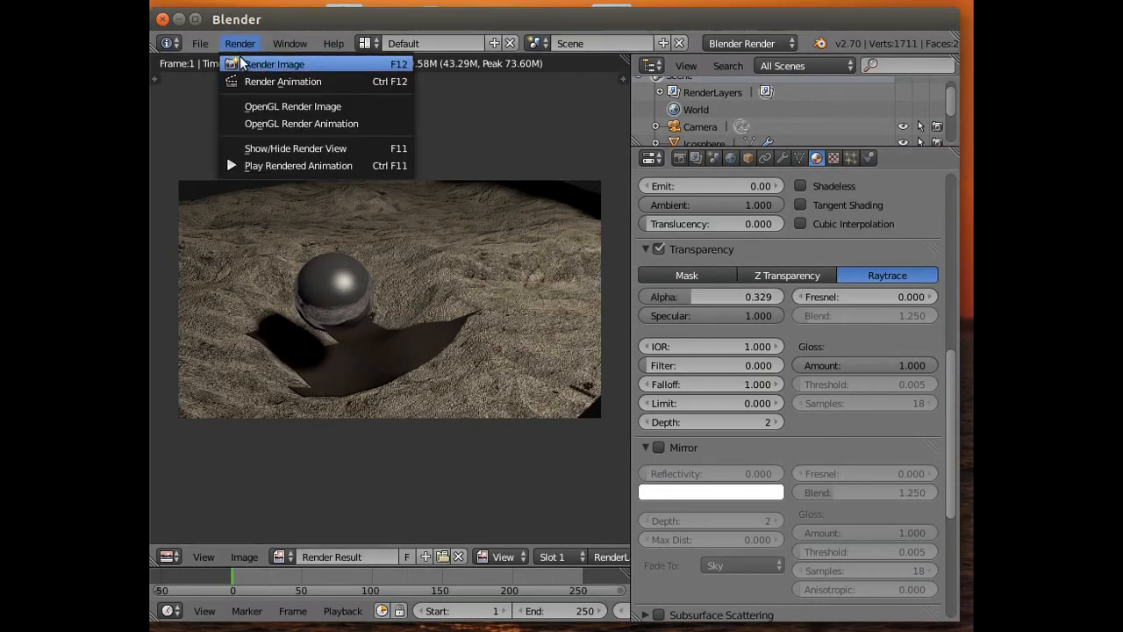
click(253, 65)
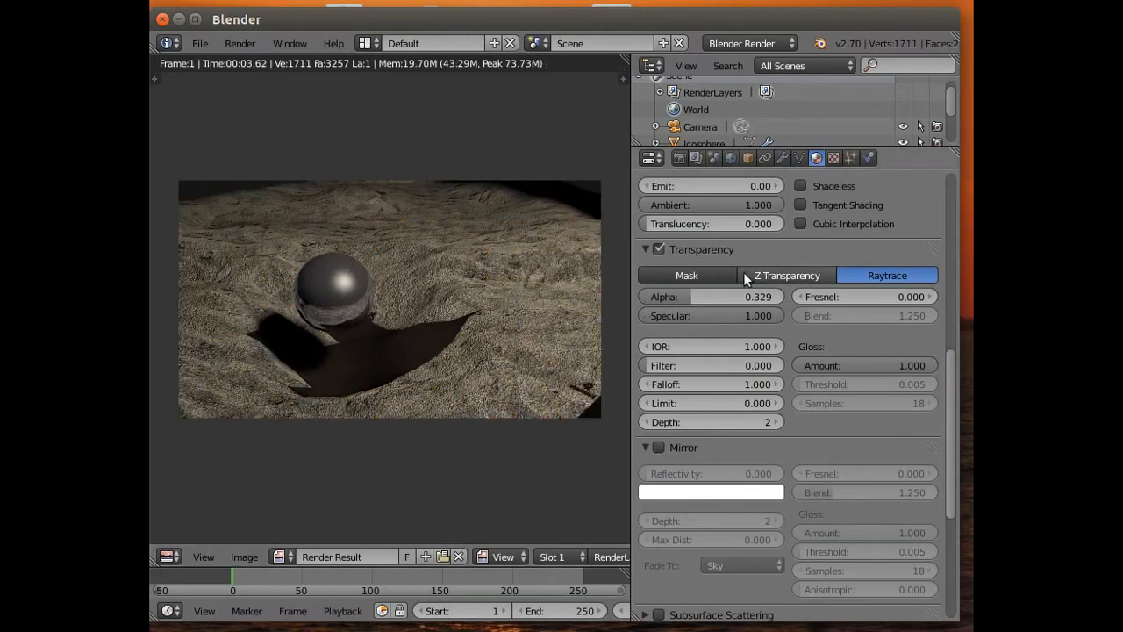
Step: Reduce the patch material's alpha to about 0.174 and its transparency specular to about 0.149, and re-render
drag(686, 295, 667, 295)
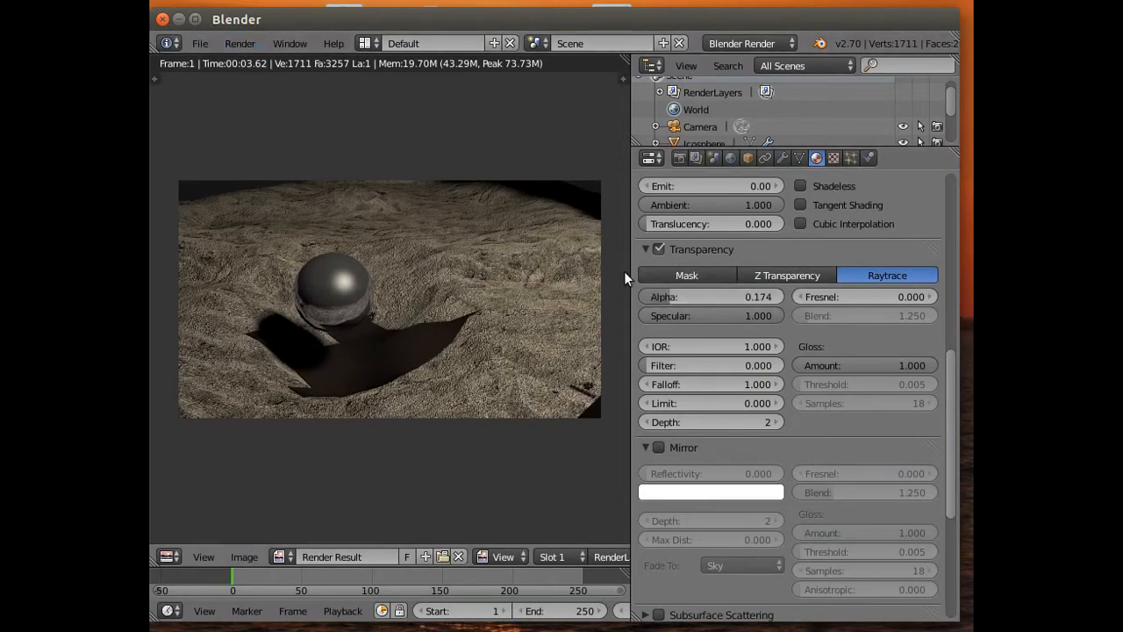
drag(732, 318, 664, 317)
click(246, 43)
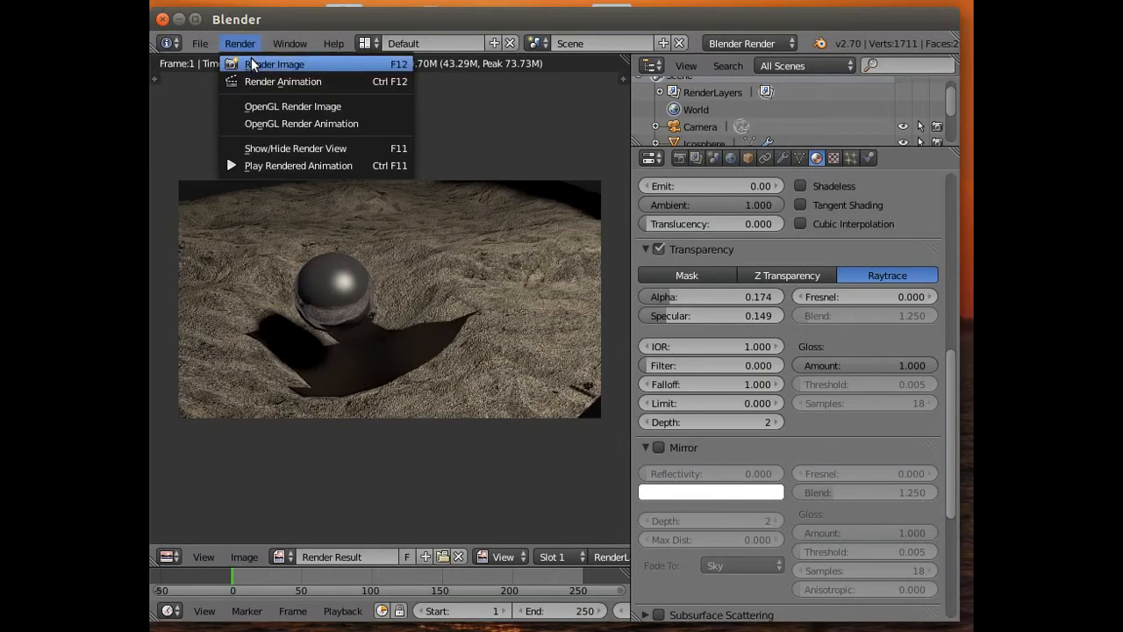
click(254, 63)
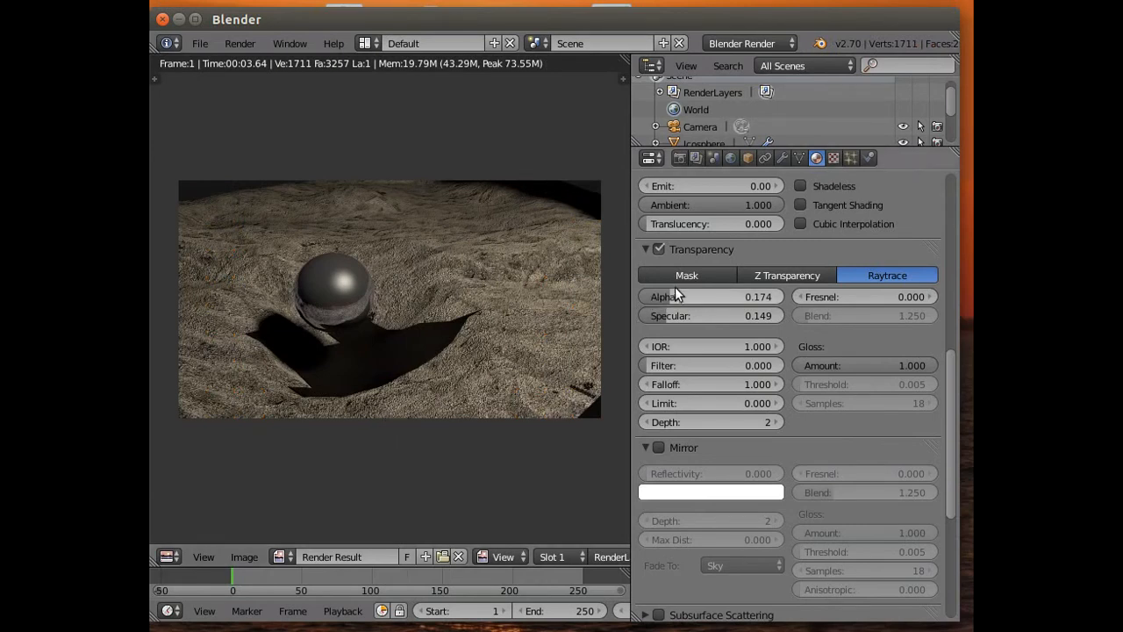
Step: Reduce the patch material's alpha to about 0.062 and its transparency specular to about 0.025, and re-render
drag(669, 297, 653, 317)
click(244, 43)
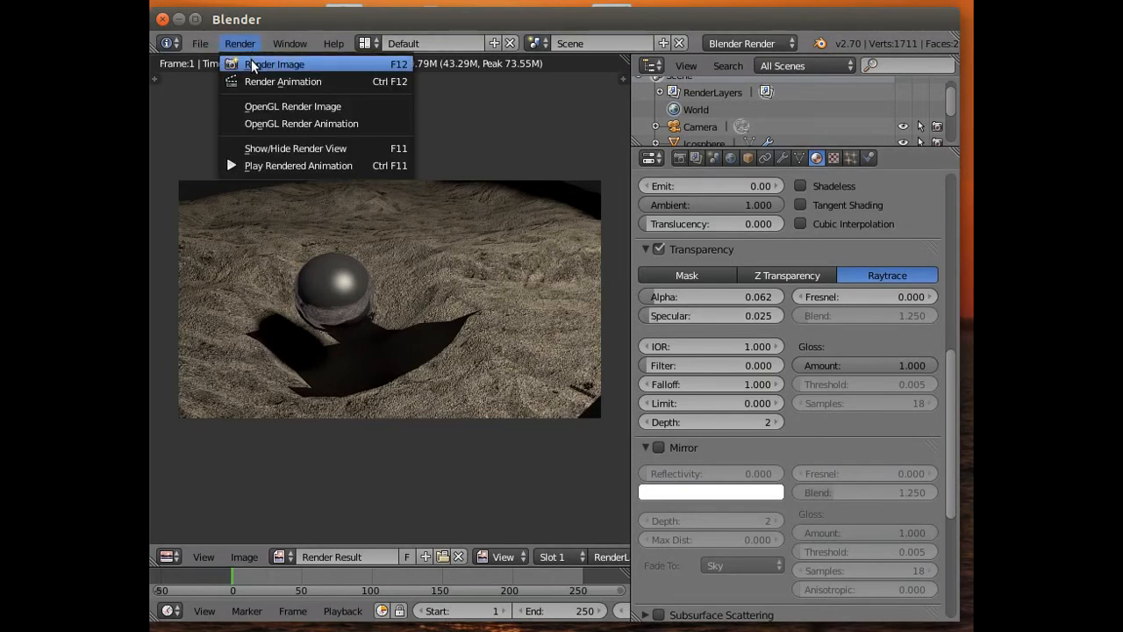
click(252, 64)
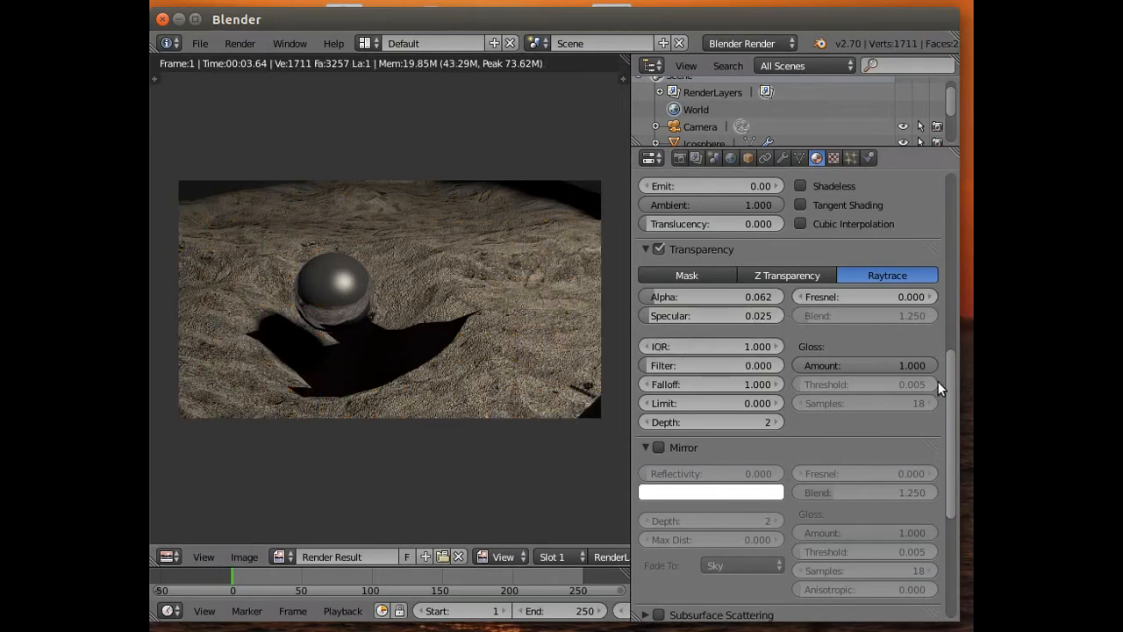
Step: Return to the 3D view, make the Plane.001 terrain's material receive transparent shadows, and render the image
mouse_move(952, 361)
mouse_down()
mouse_move(951, 121)
mouse_move(952, 313)
mouse_up()
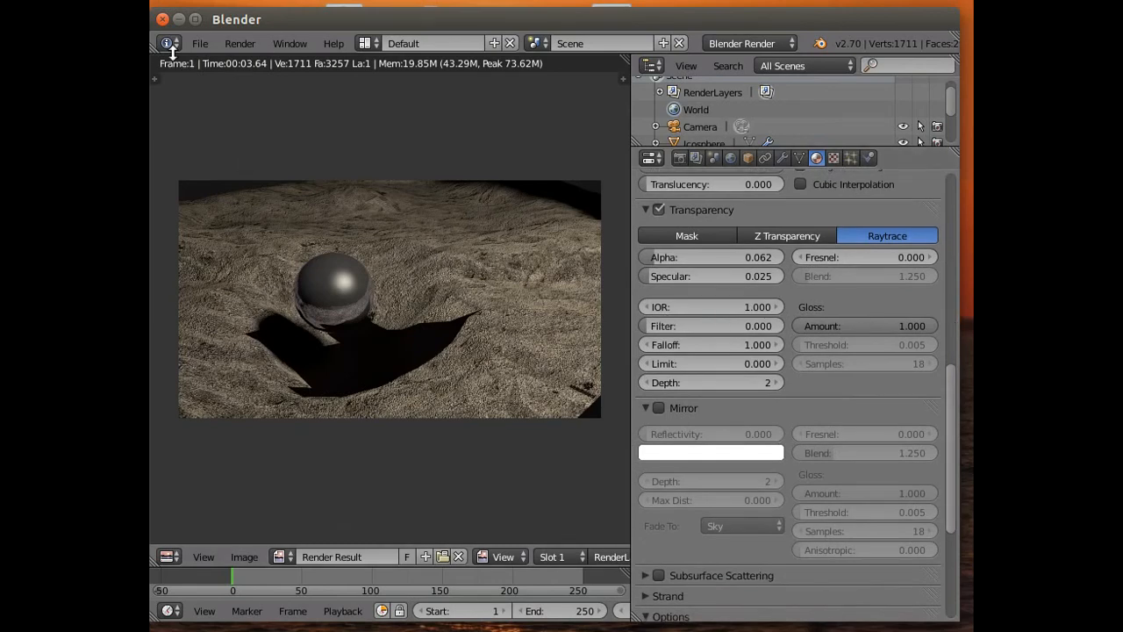
click(242, 43)
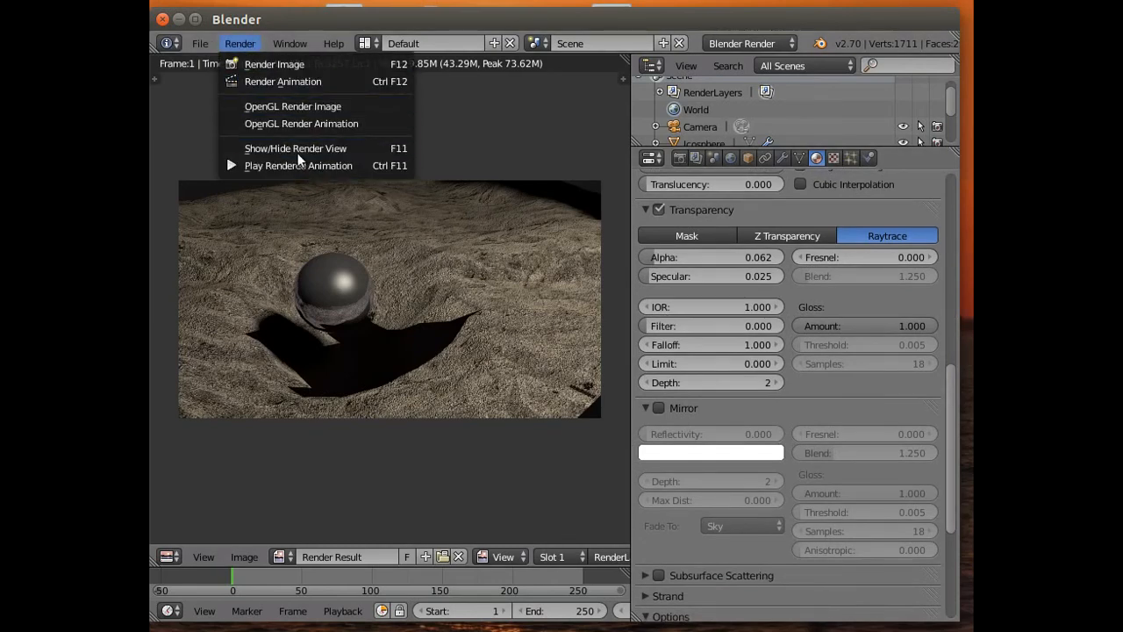
click(296, 148)
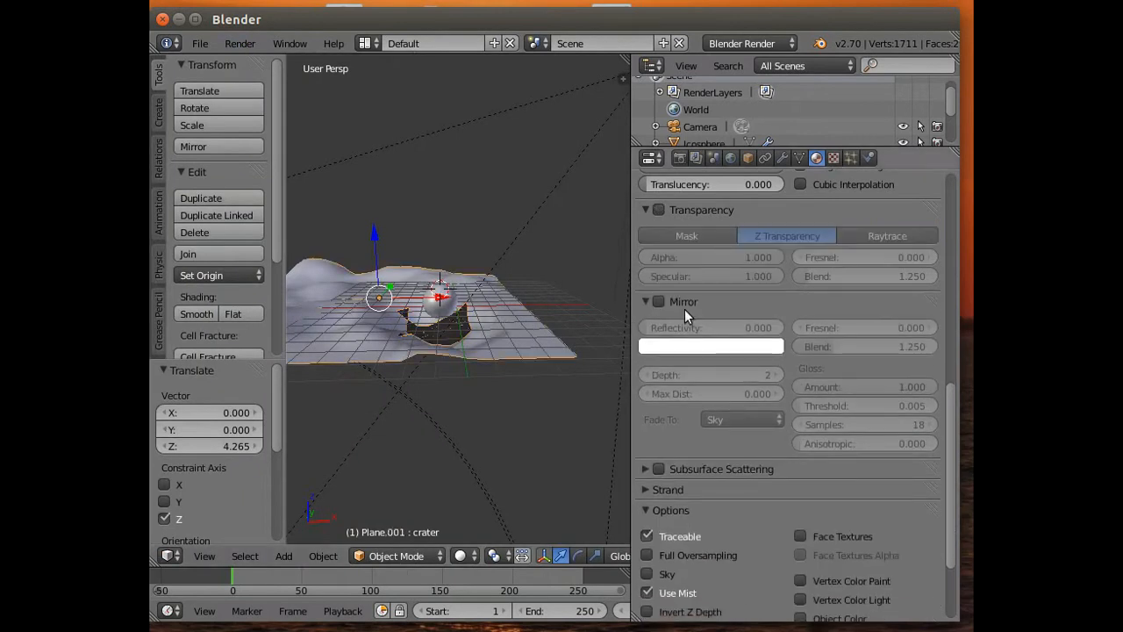
scroll(739, 483, down, 3)
scroll(728, 483, down, 1)
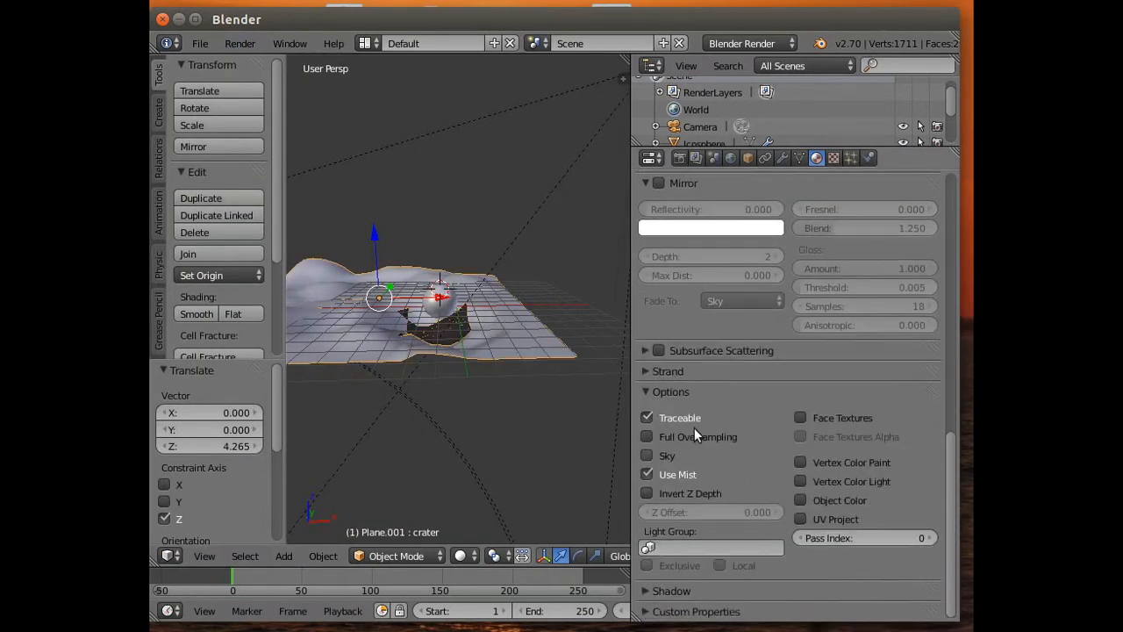
click(649, 394)
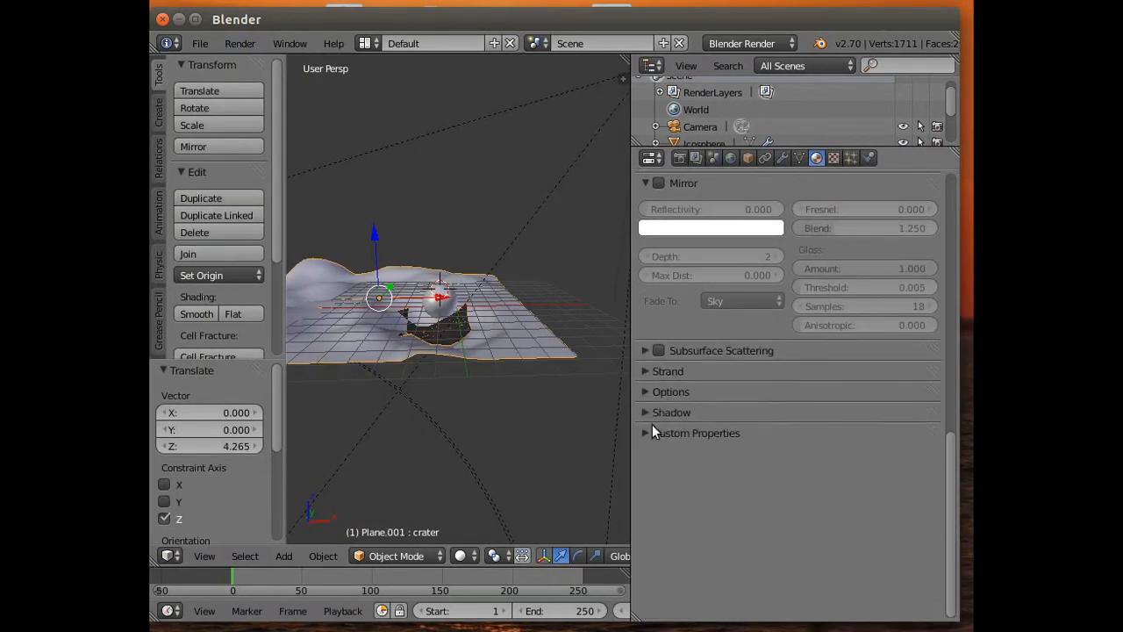
click(647, 414)
click(646, 457)
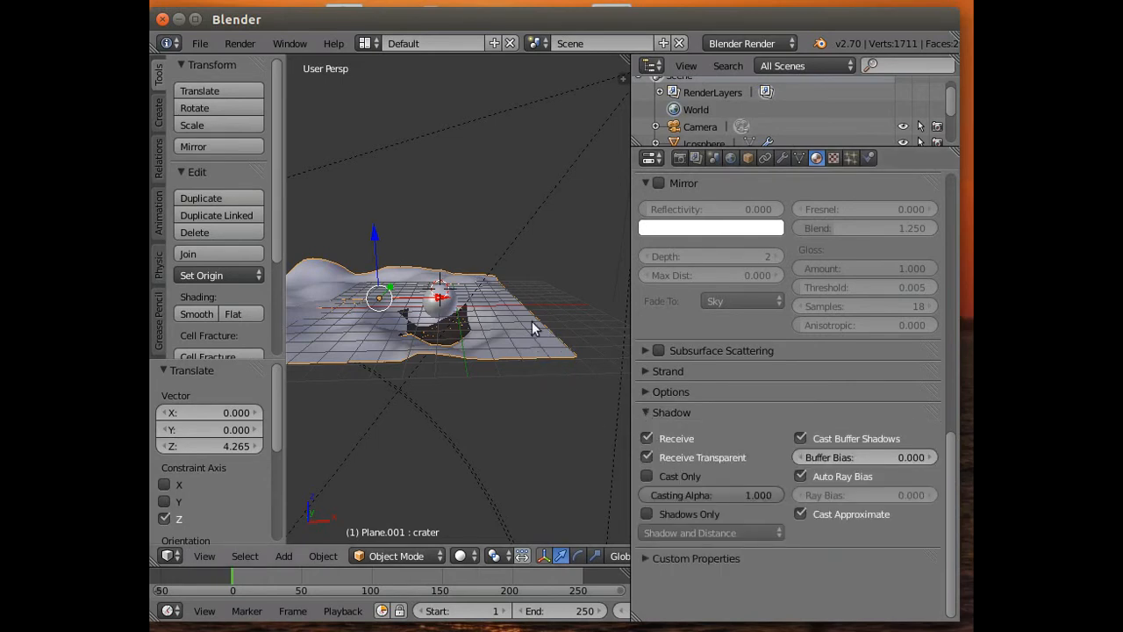
click(240, 43)
click(258, 66)
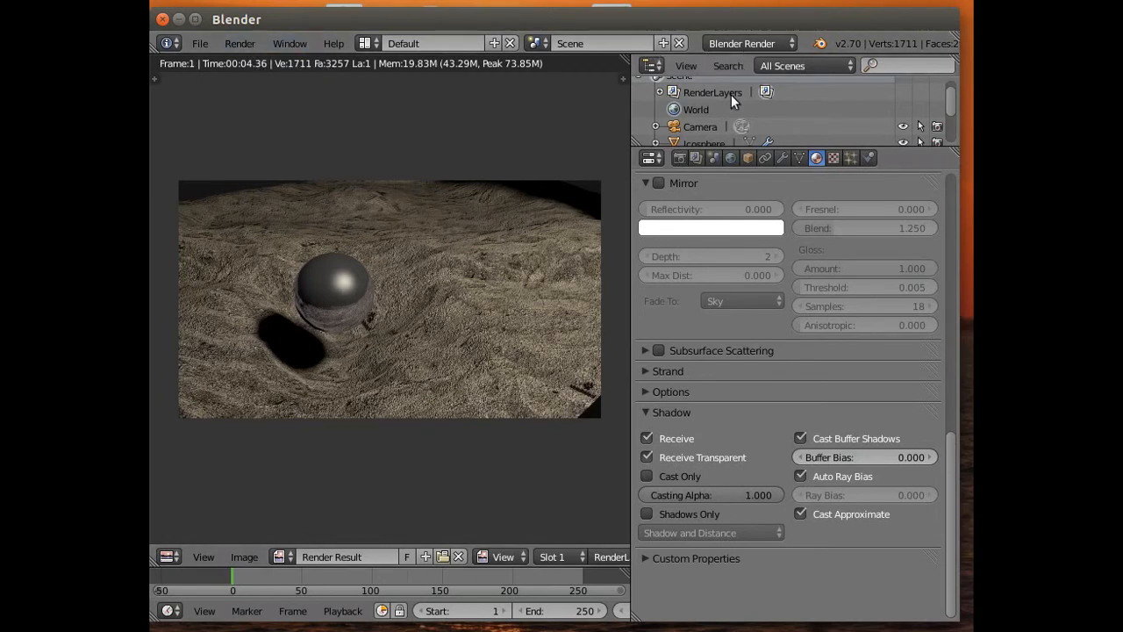
Step: Select the Plane crater patch, raise its material's transparency alpha to about 0.497, and render the image
scroll(731, 98, down, 4)
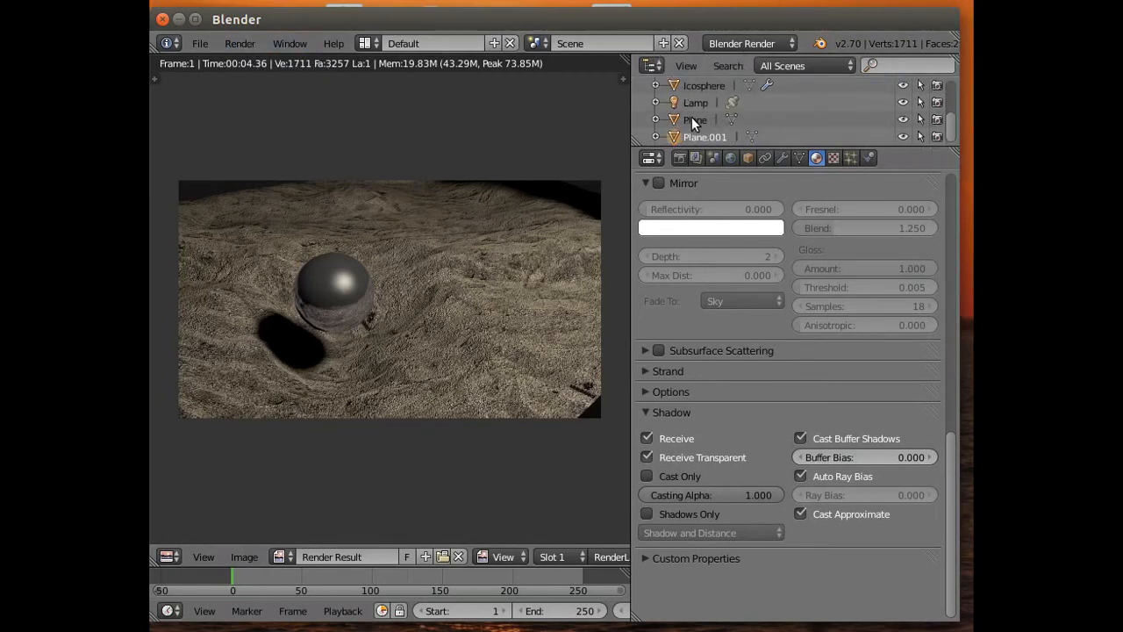
click(693, 119)
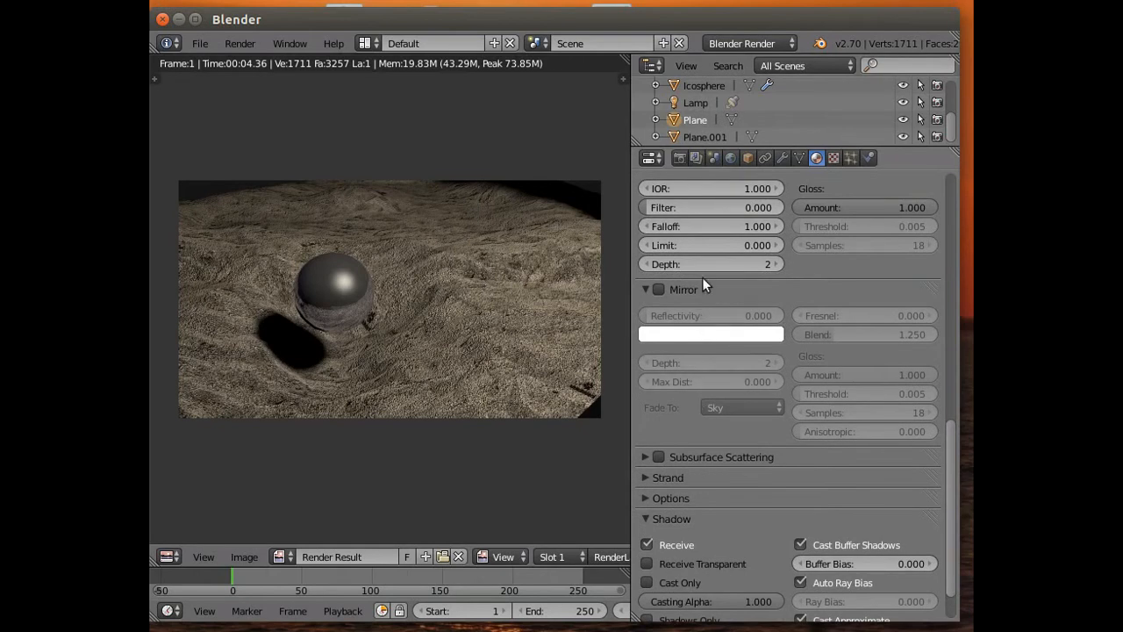
scroll(706, 276, up, 4)
drag(657, 279, 715, 279)
click(239, 43)
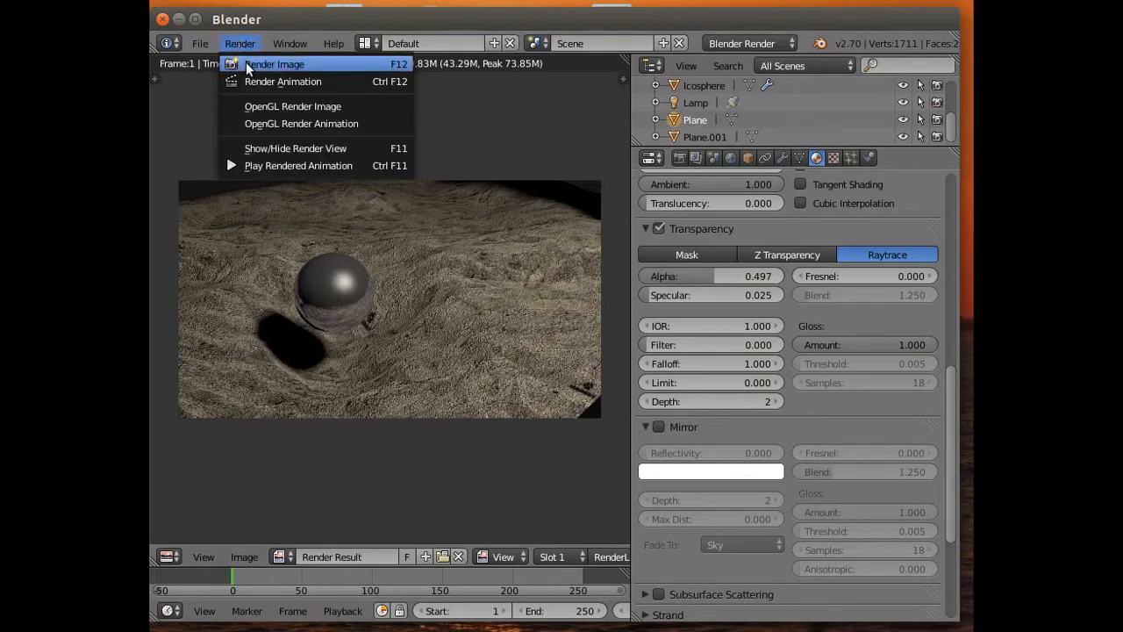
click(254, 65)
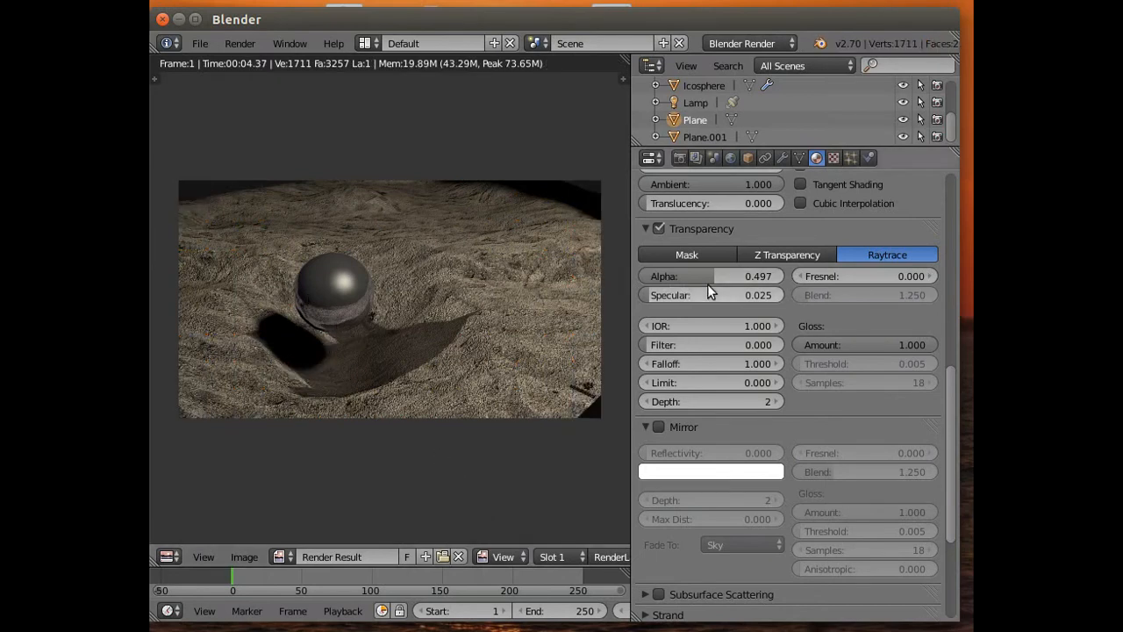
Step: Set the Plane crater patch's transparency alpha to about 0.329 and render the result
drag(708, 279, 678, 264)
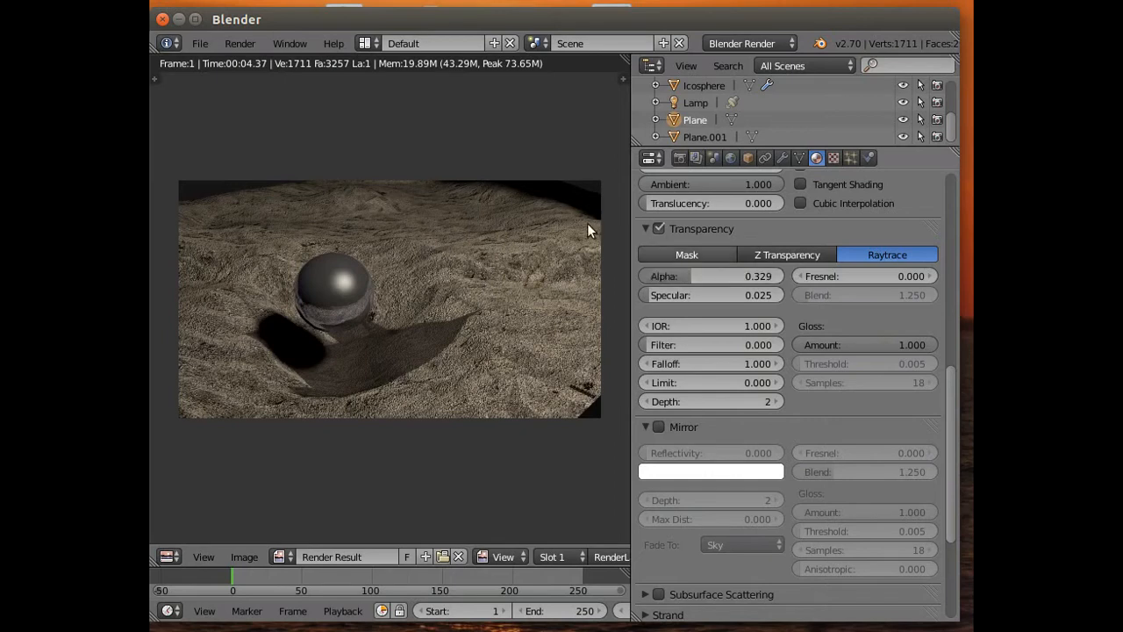
click(239, 43)
click(247, 65)
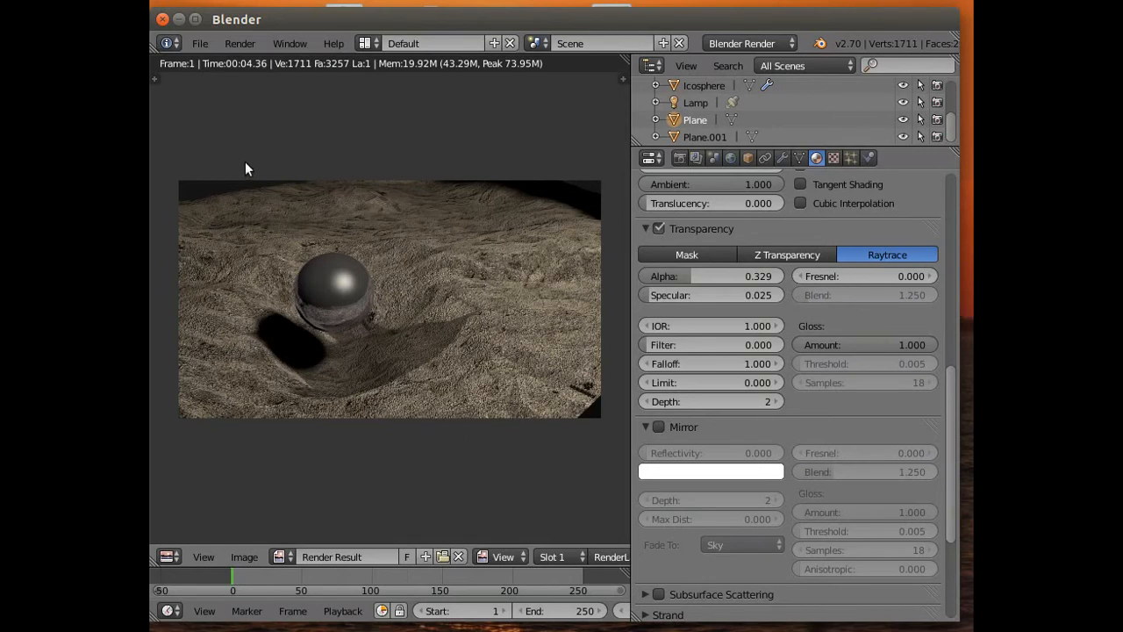
Step: Return to a widened 3D view and set the crater shape key of the Plane.001 terrain to 0
click(248, 46)
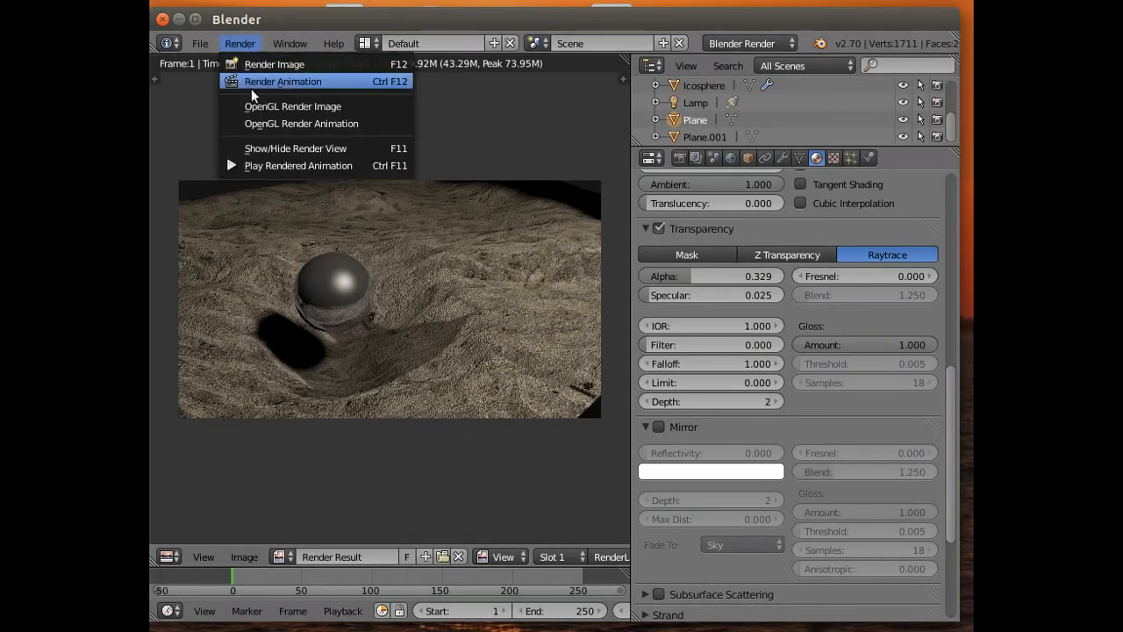
click(286, 148)
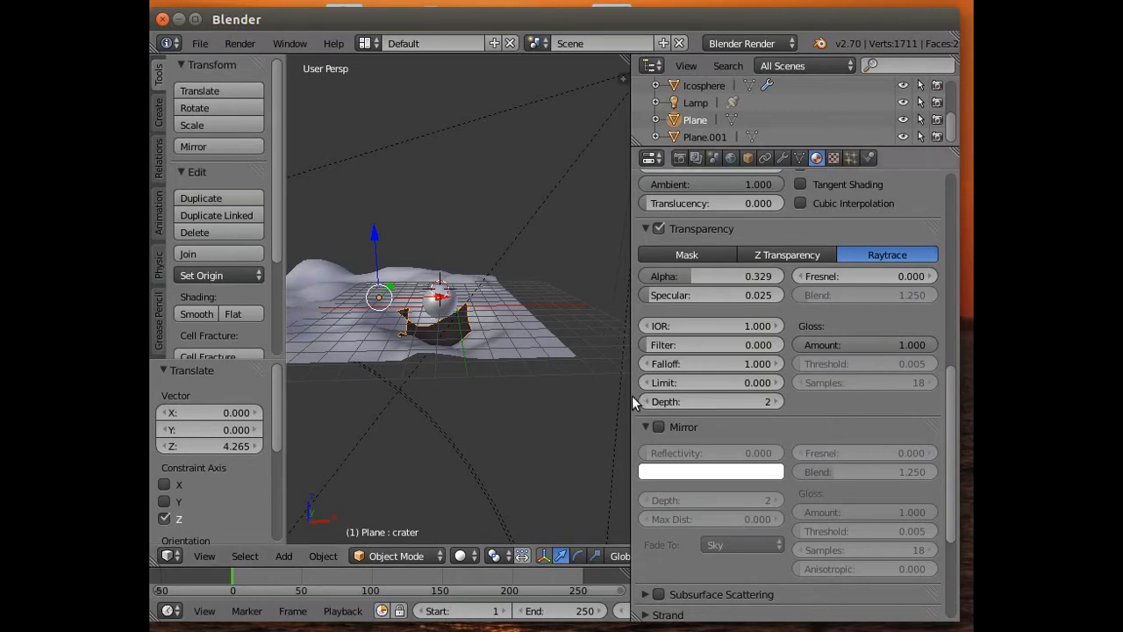
drag(630, 395, 724, 412)
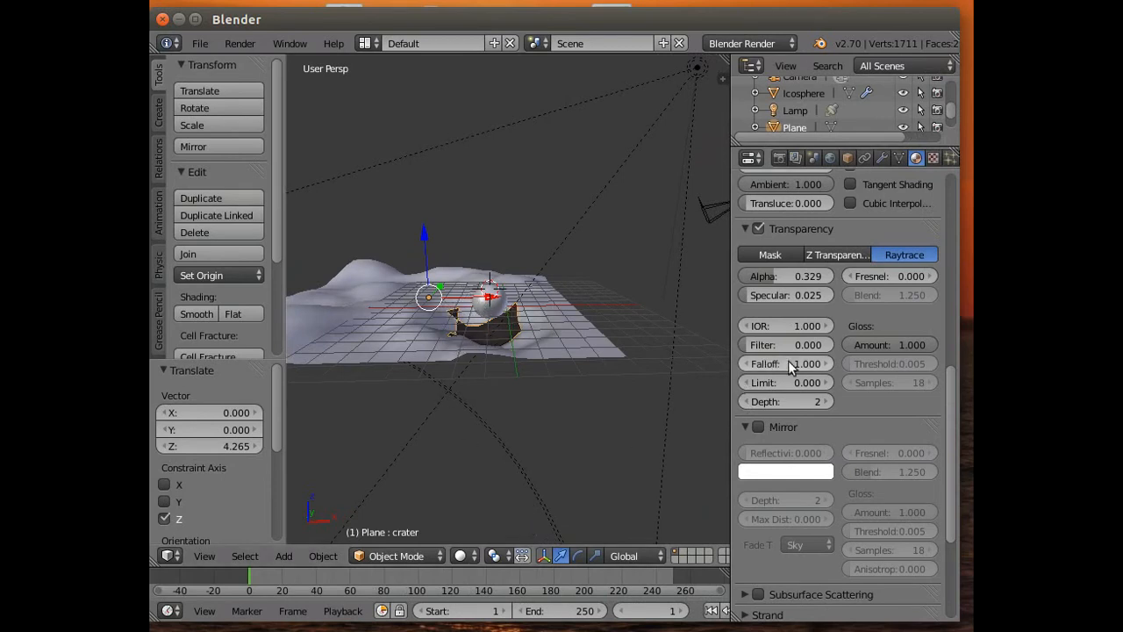
click(899, 159)
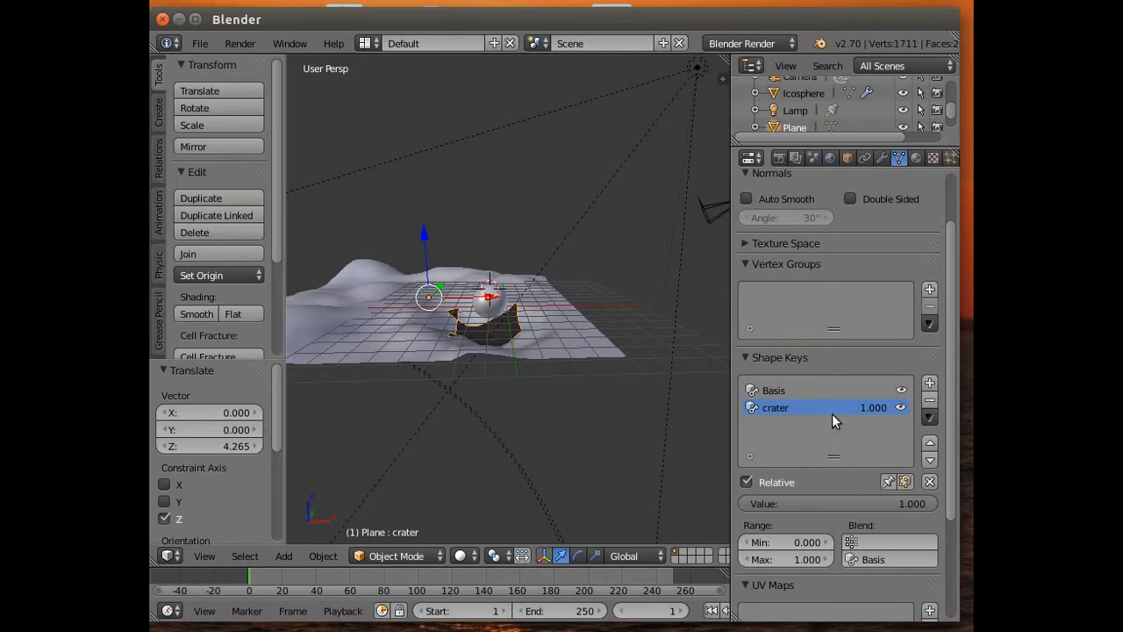
right_click(577, 345)
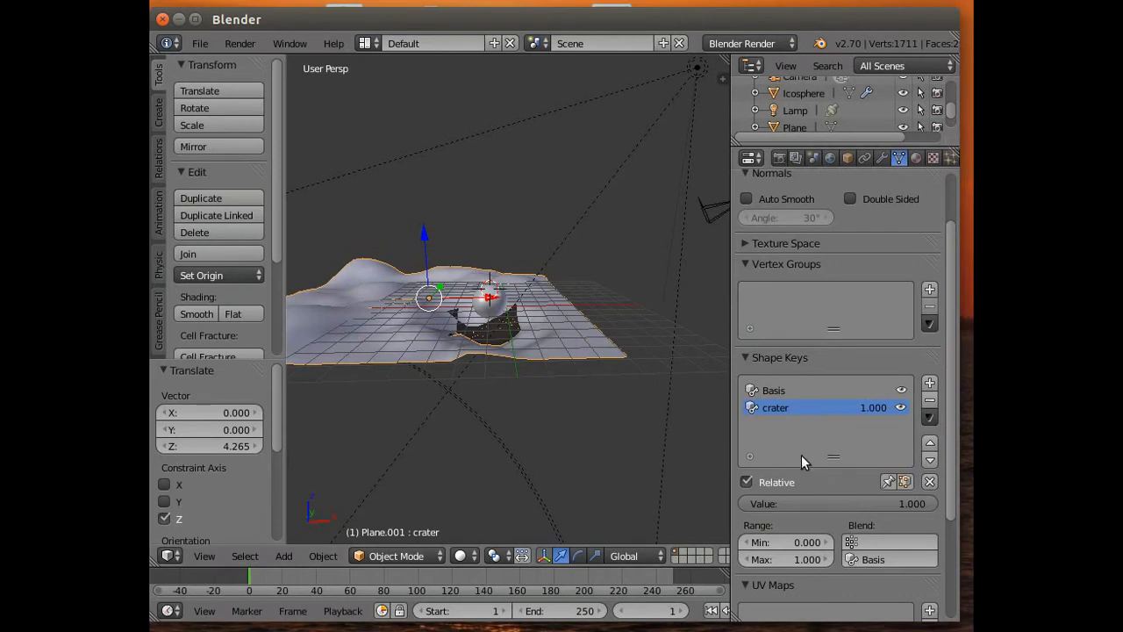
drag(843, 504, 644, 503)
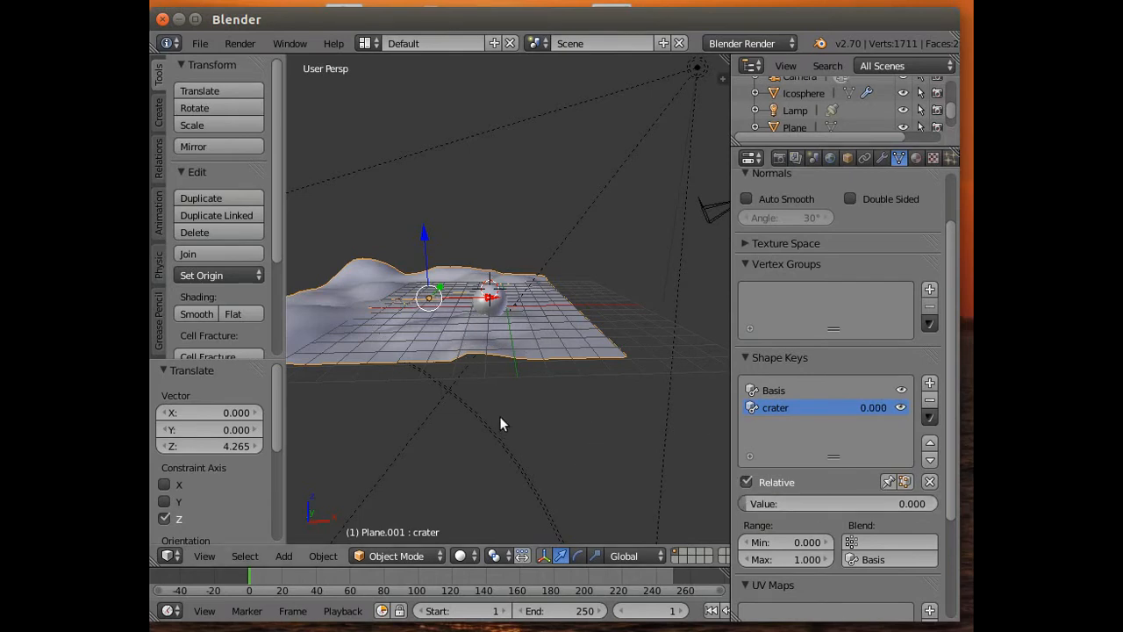
Step: Go to frame 24 and keyframe the terrain's crater shape key value at 0
middle_drag(527, 414, 488, 447)
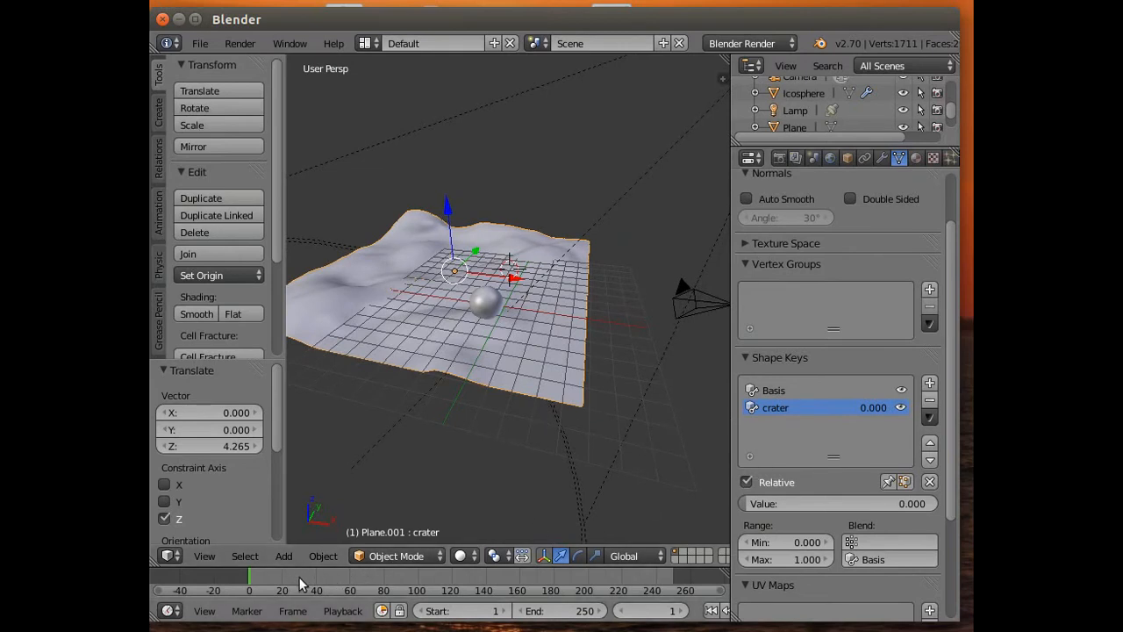
mouse_move(289, 573)
mouse_down()
mouse_move(277, 576)
mouse_move(291, 574)
mouse_move(280, 593)
mouse_move(293, 595)
mouse_up()
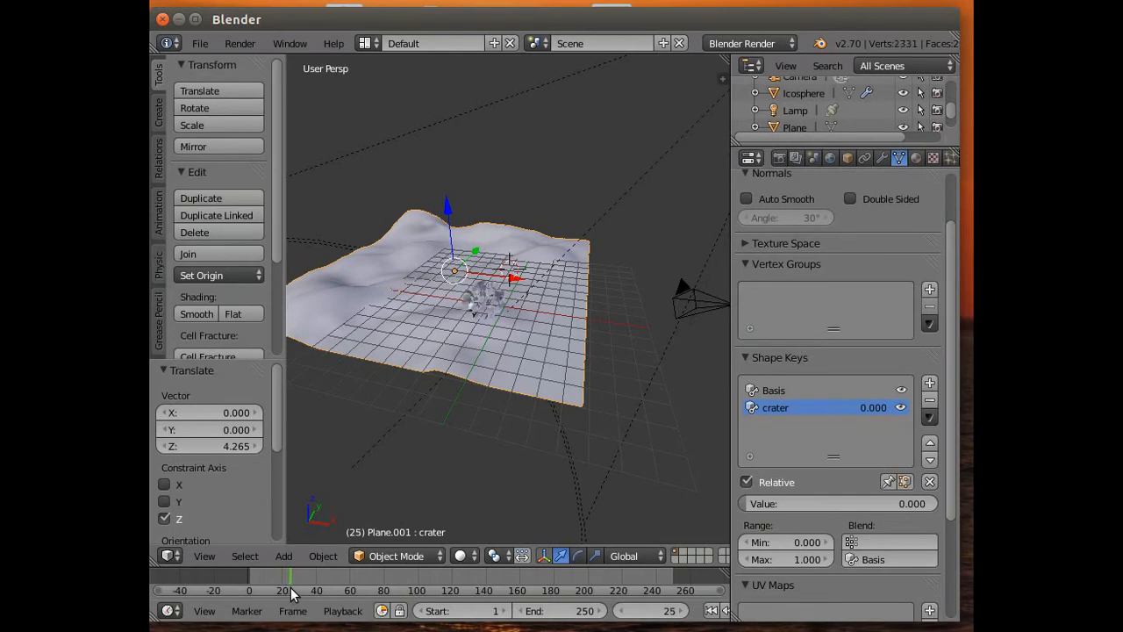
drag(293, 595, 292, 593)
drag(290, 592, 288, 592)
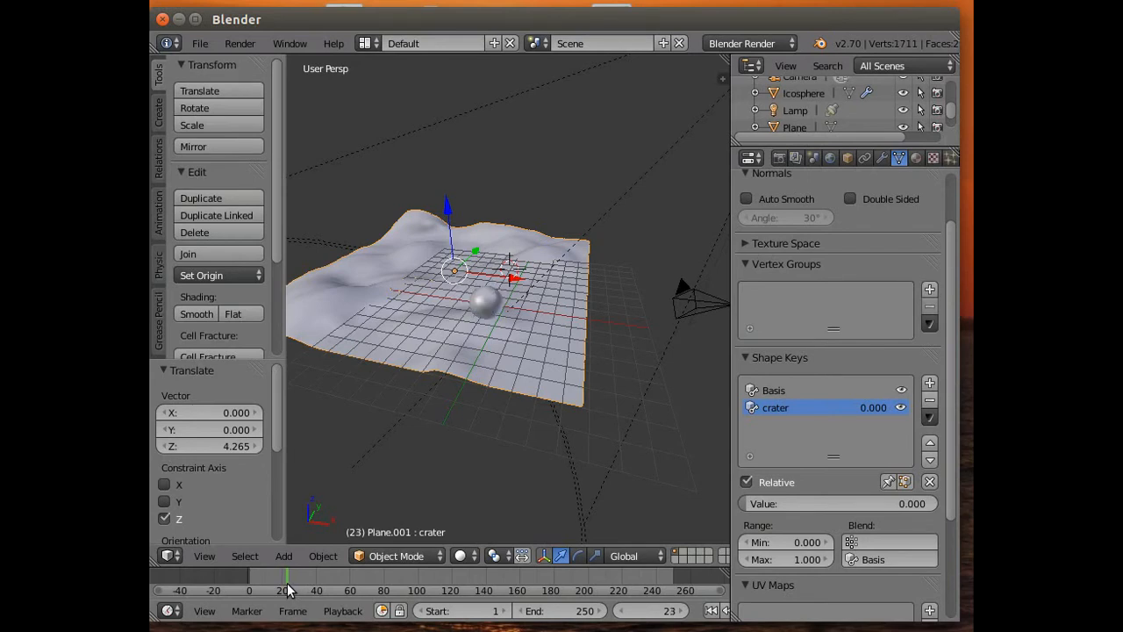
click(682, 610)
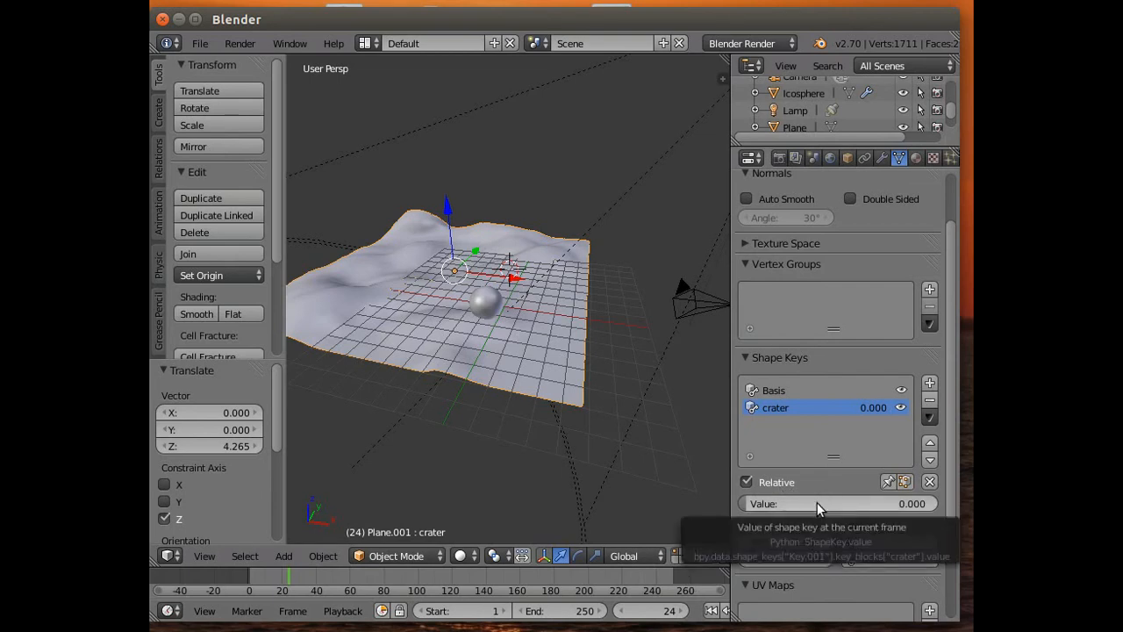
key(i)
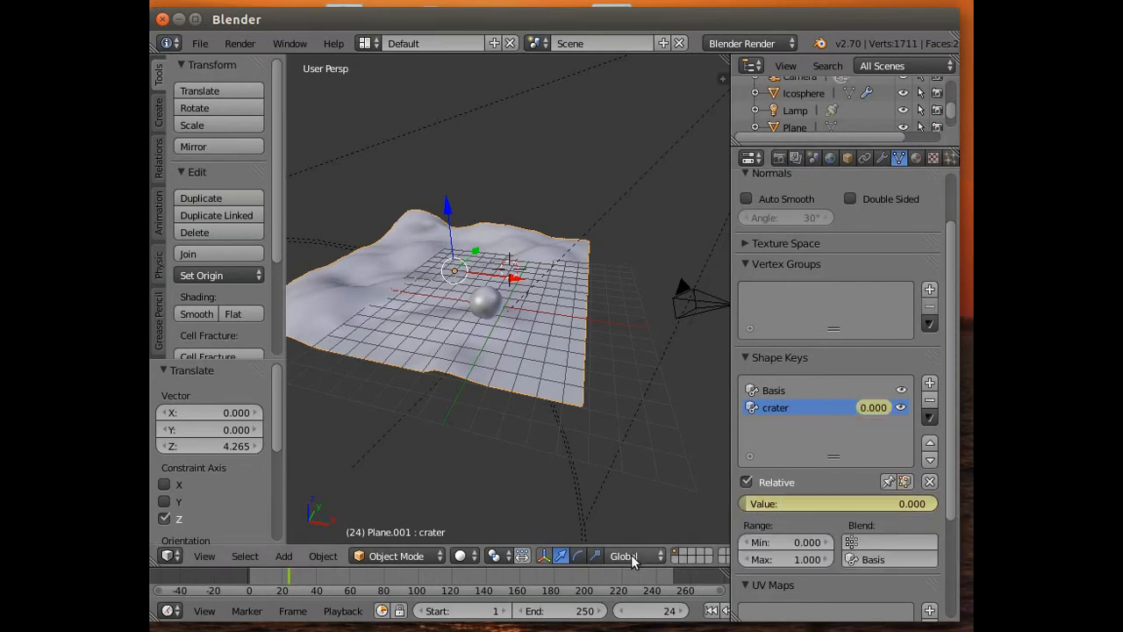
Step: Move to frame 31, set the terrain's crater shape key to 1.000, and keyframe that value
click(290, 580)
drag(290, 577, 300, 576)
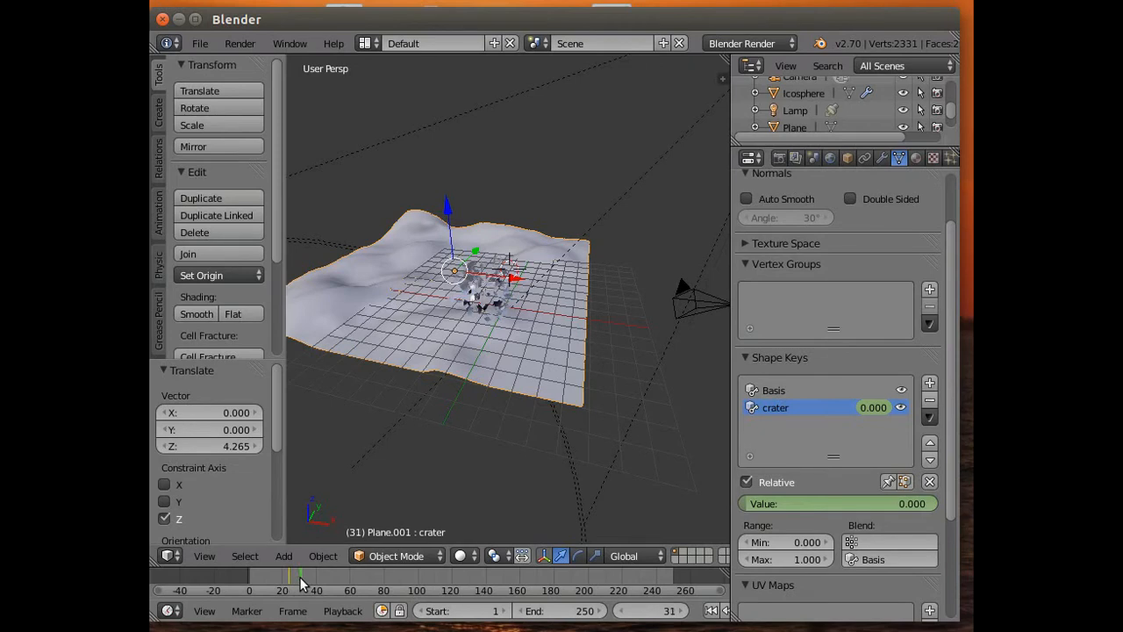
drag(751, 503, 943, 504)
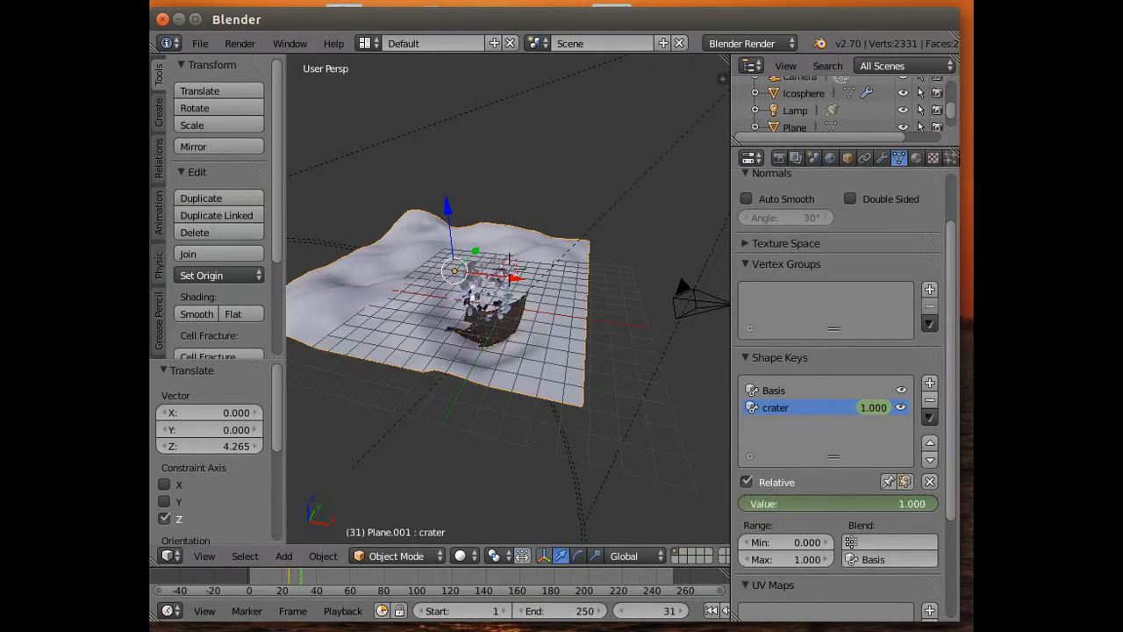
key(i)
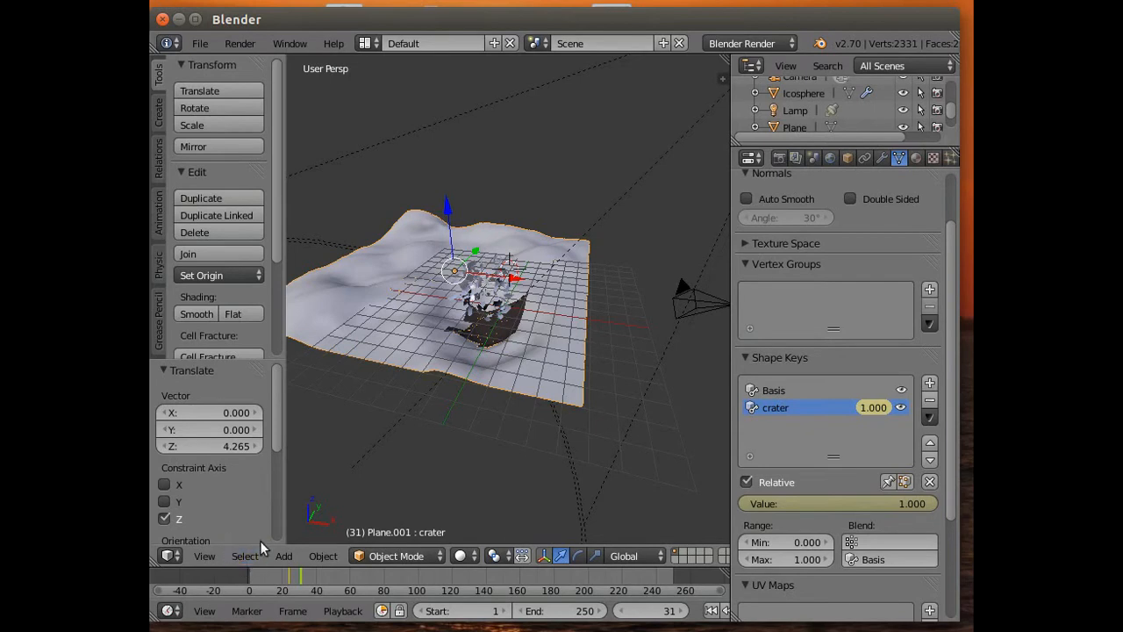
Step: Render a still of frame 31 to check the exploding sphere over the crater, and return to the 3D view
click(235, 45)
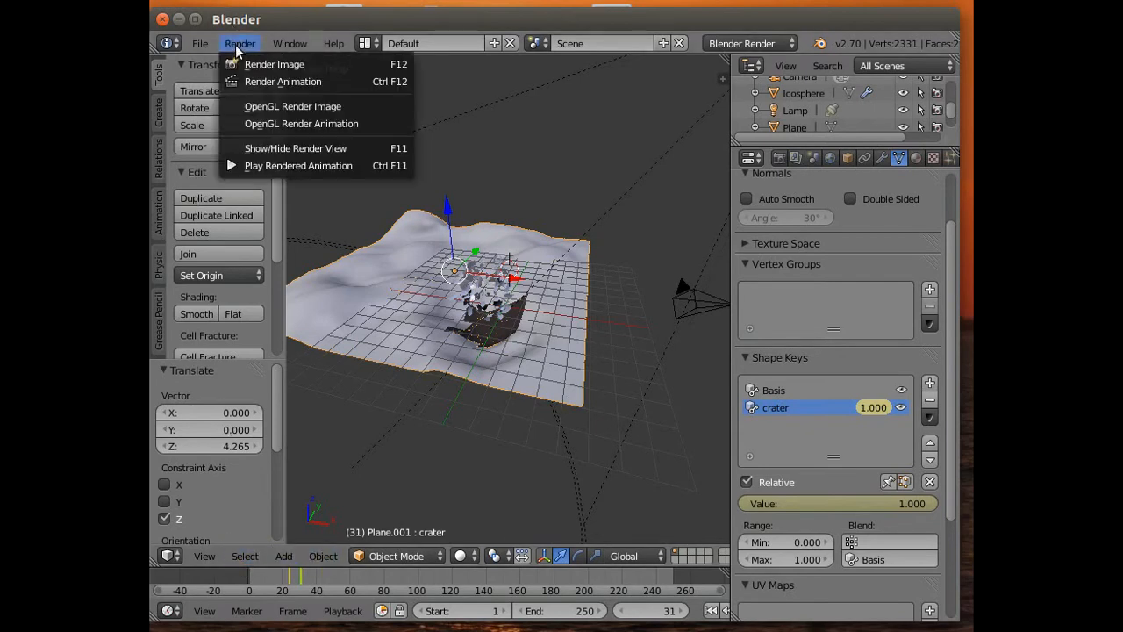
click(241, 63)
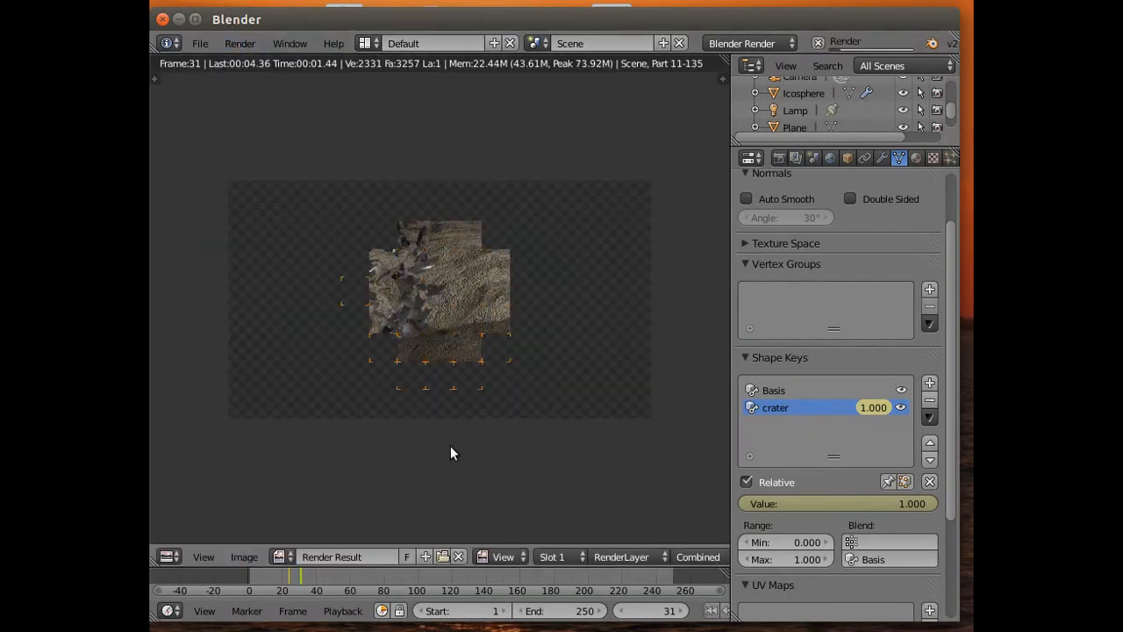
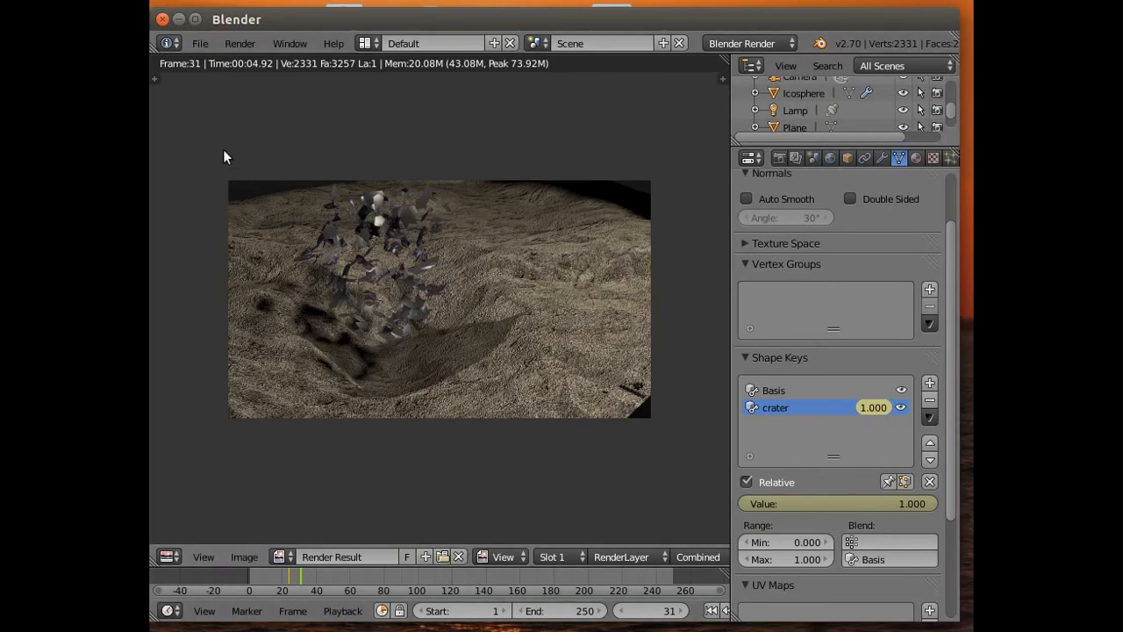
key(Escape)
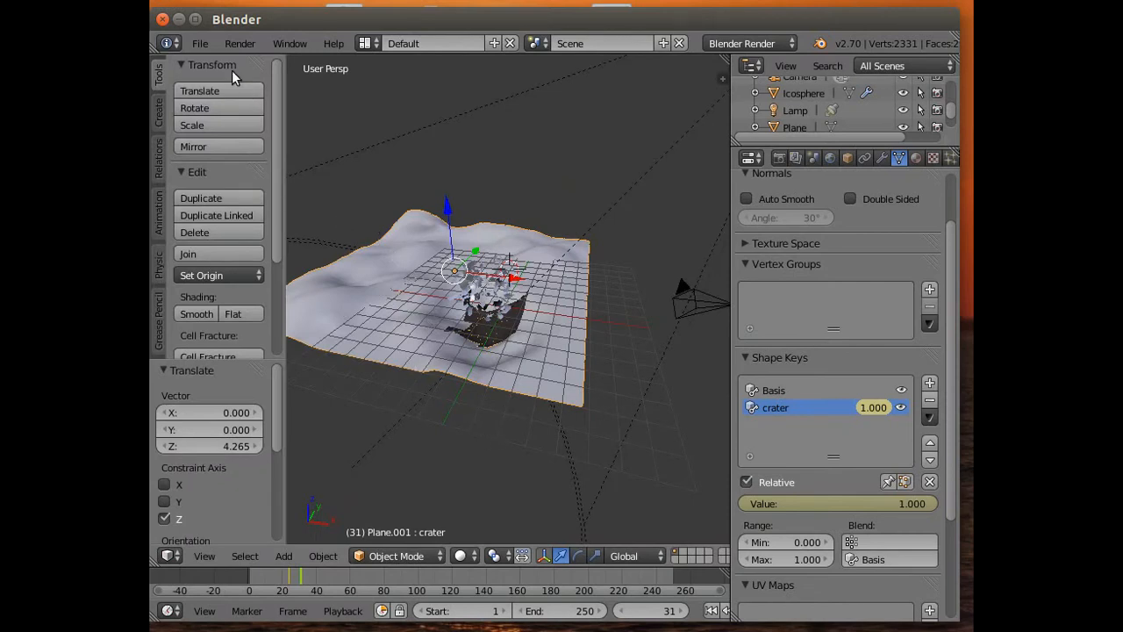
click(238, 43)
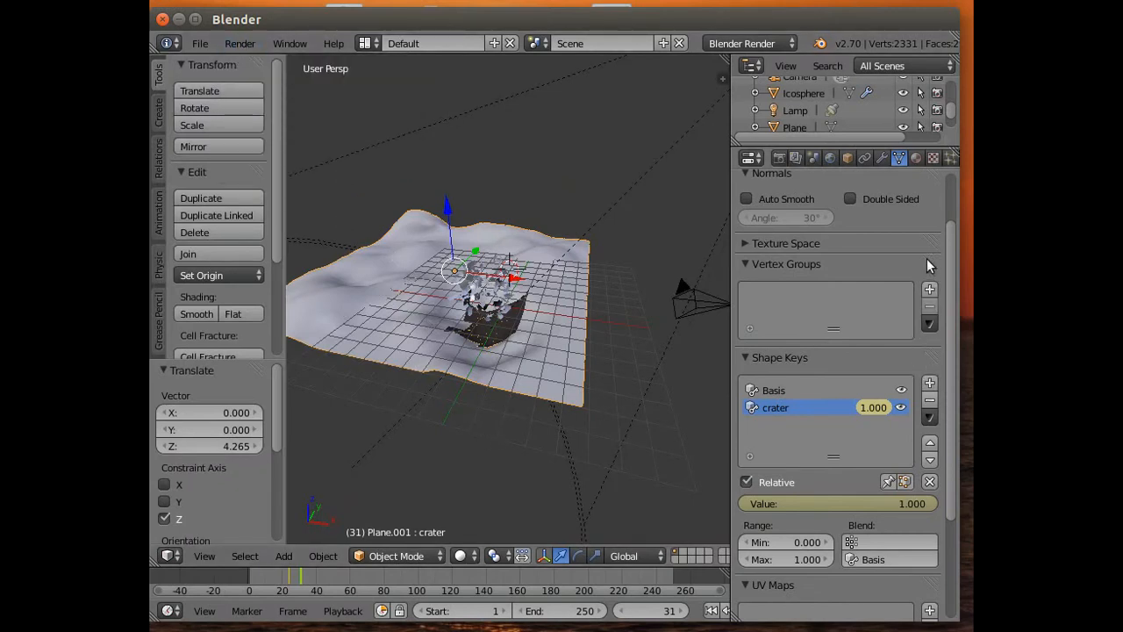
Step: Set the render output file format to the Xvid movie format
click(787, 157)
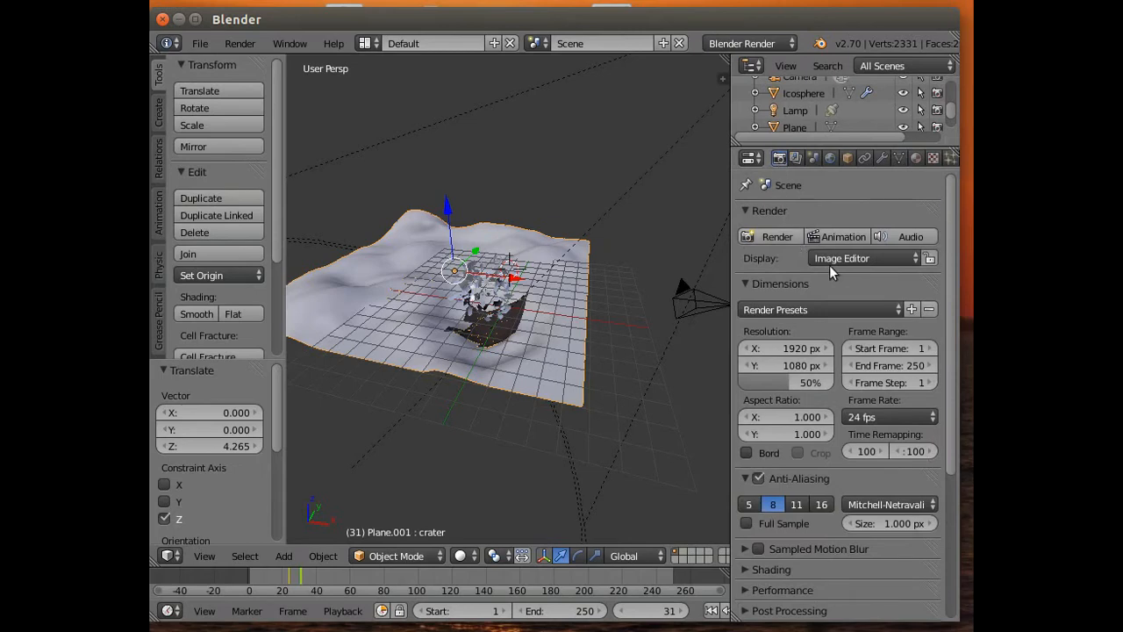
drag(953, 299, 954, 478)
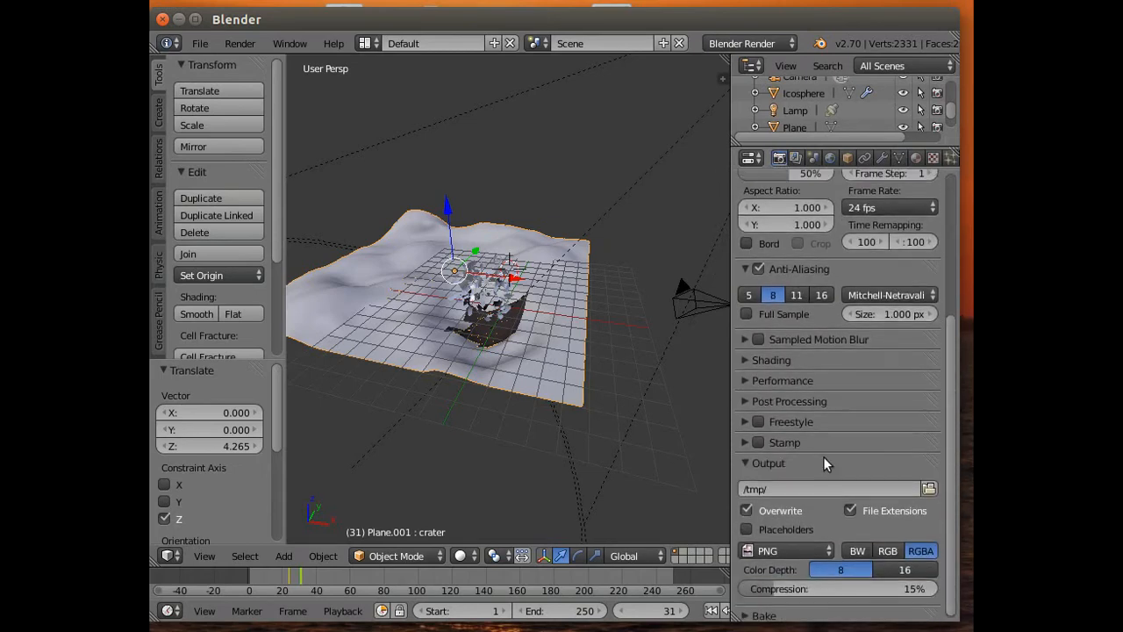
click(766, 549)
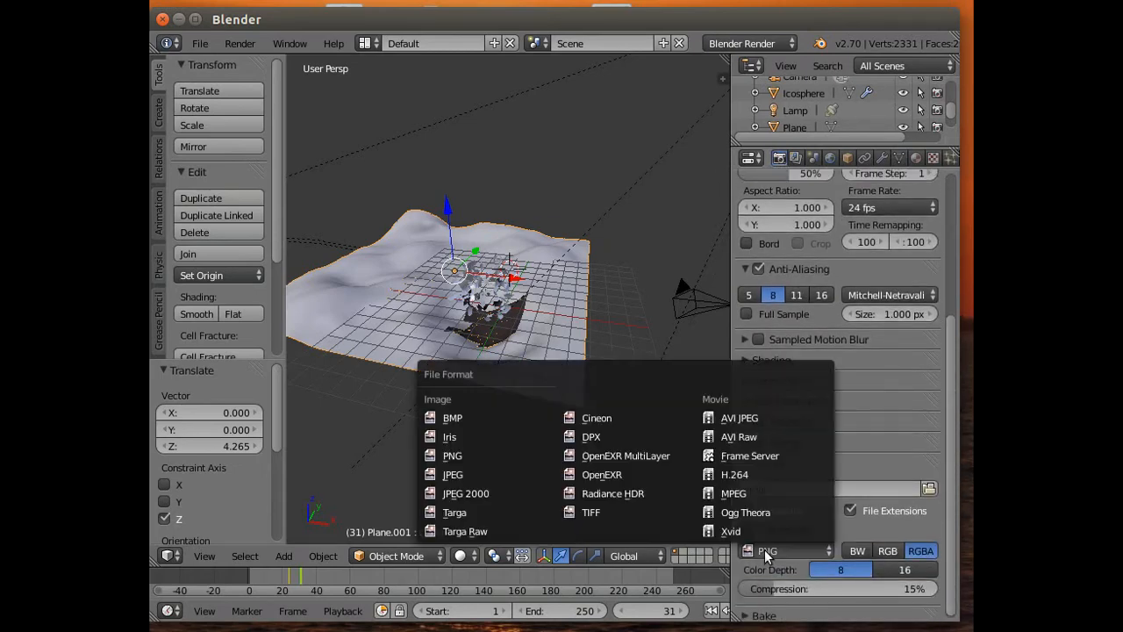
click(735, 529)
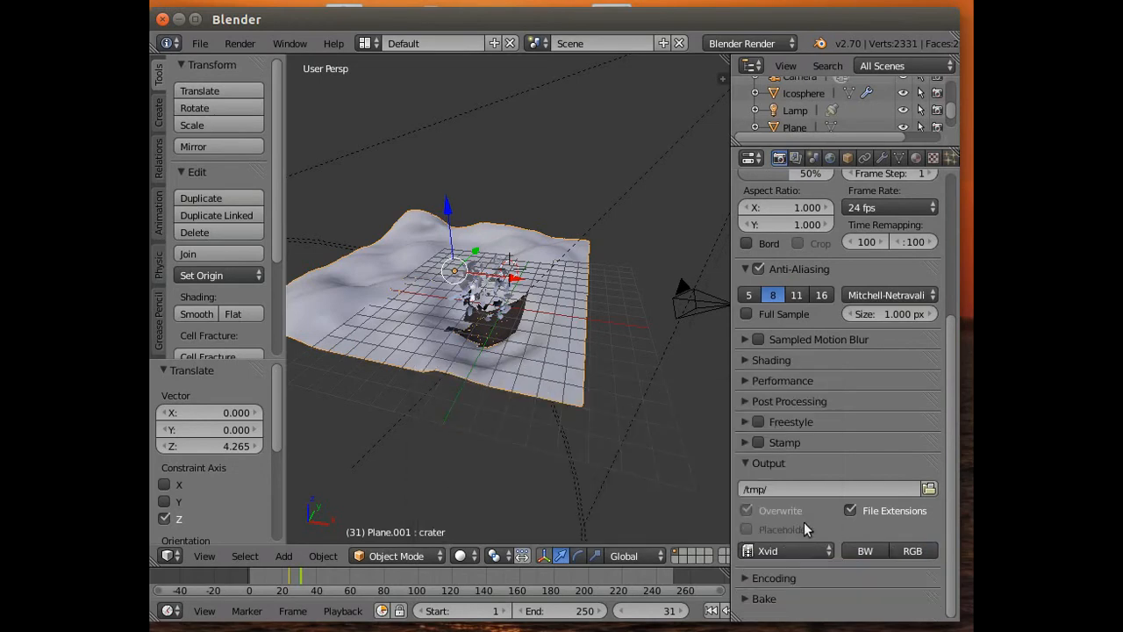
Step: Set the render output path to the Desktop folder with the file name tx
click(929, 489)
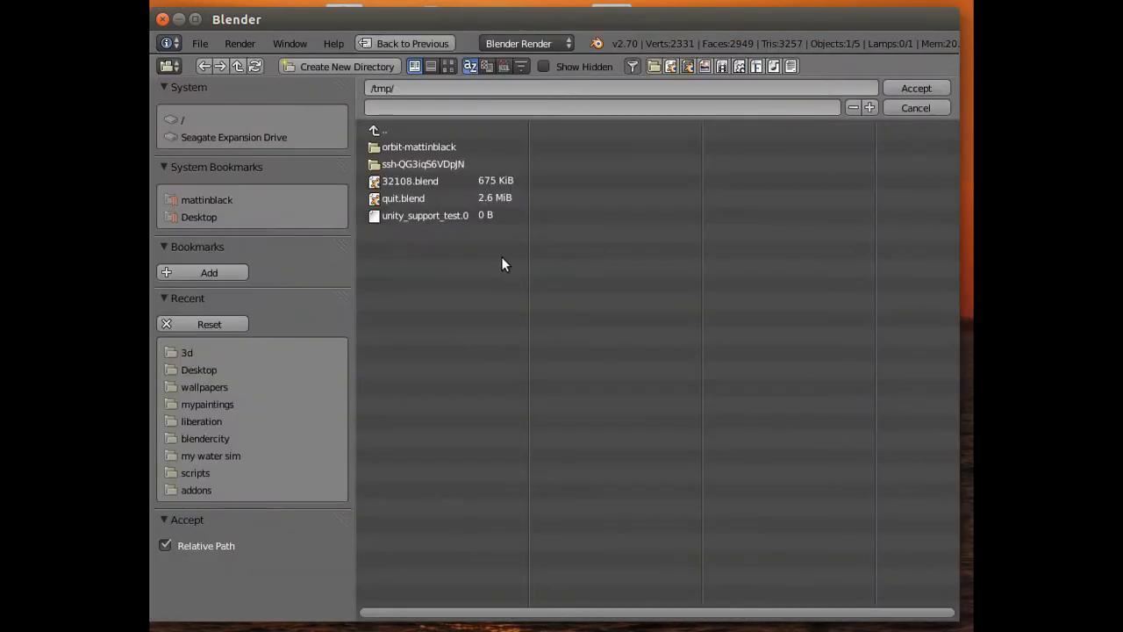
click(207, 215)
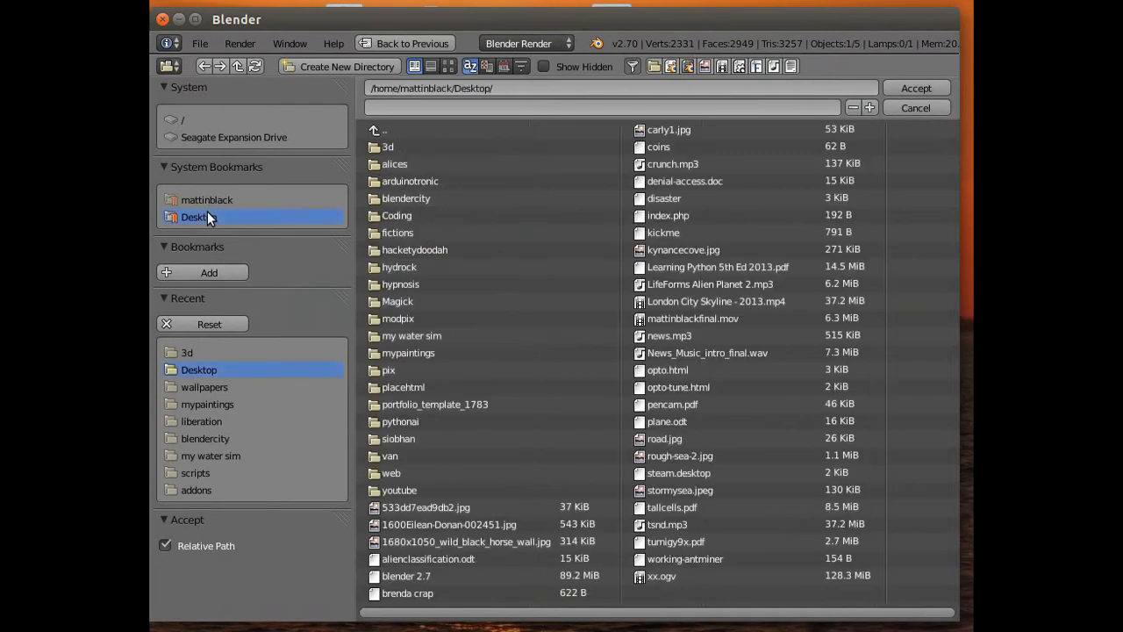
click(933, 84)
click(881, 574)
text(ttinblack/Desktop/tx)
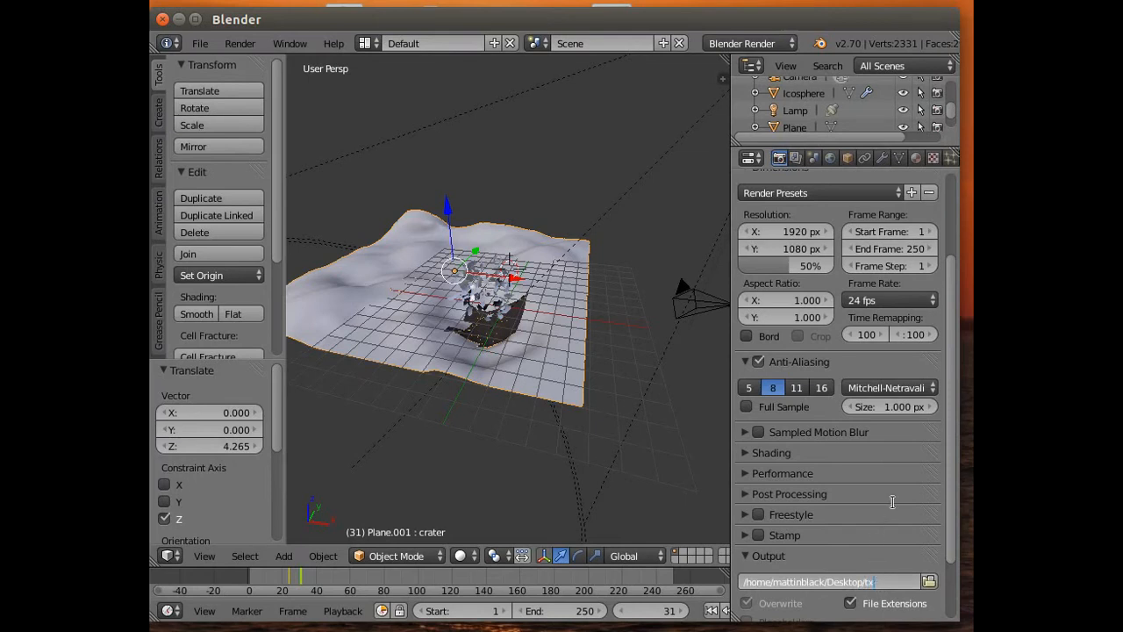
key(Return)
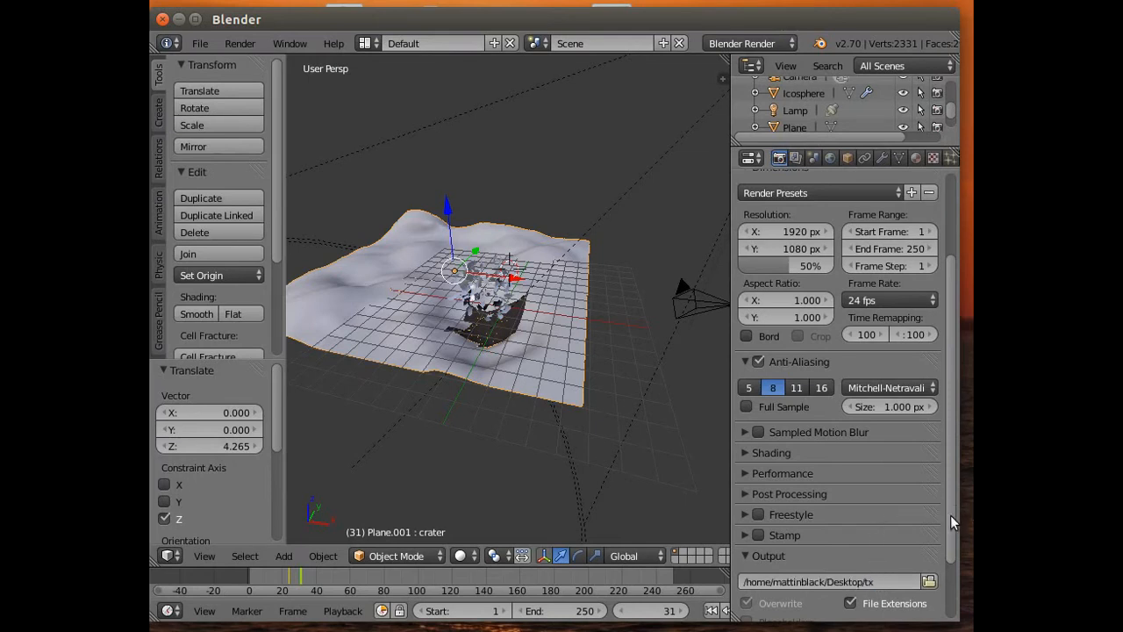
Step: Raise the render's anti-aliasing to 16 samples
scroll(949, 535, down, 1)
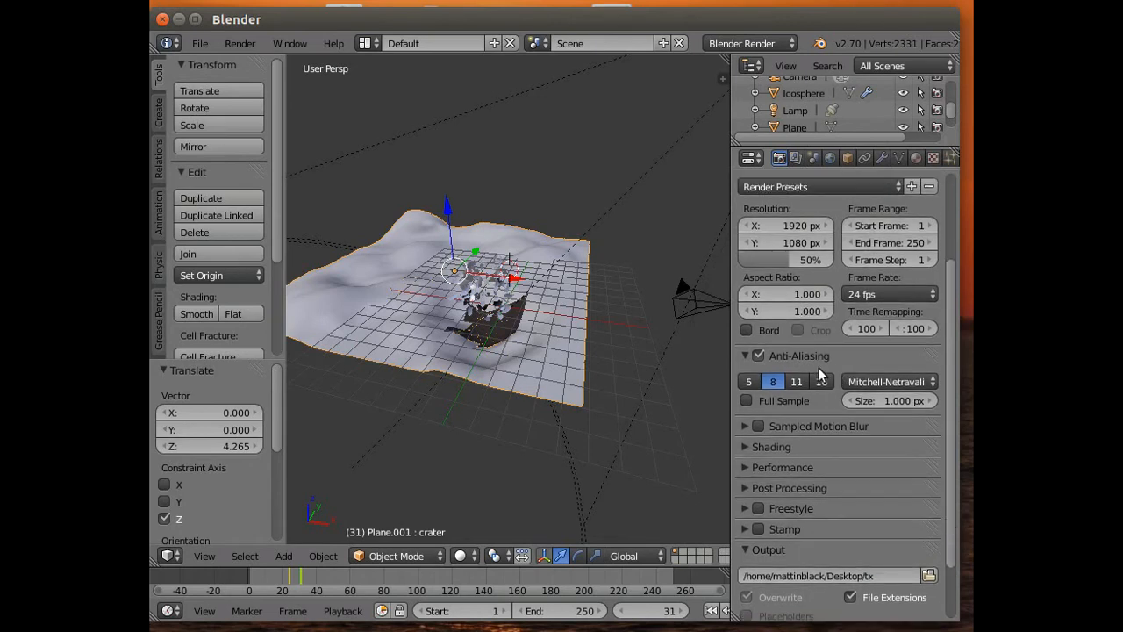
click(822, 381)
scroll(788, 325, up, 3)
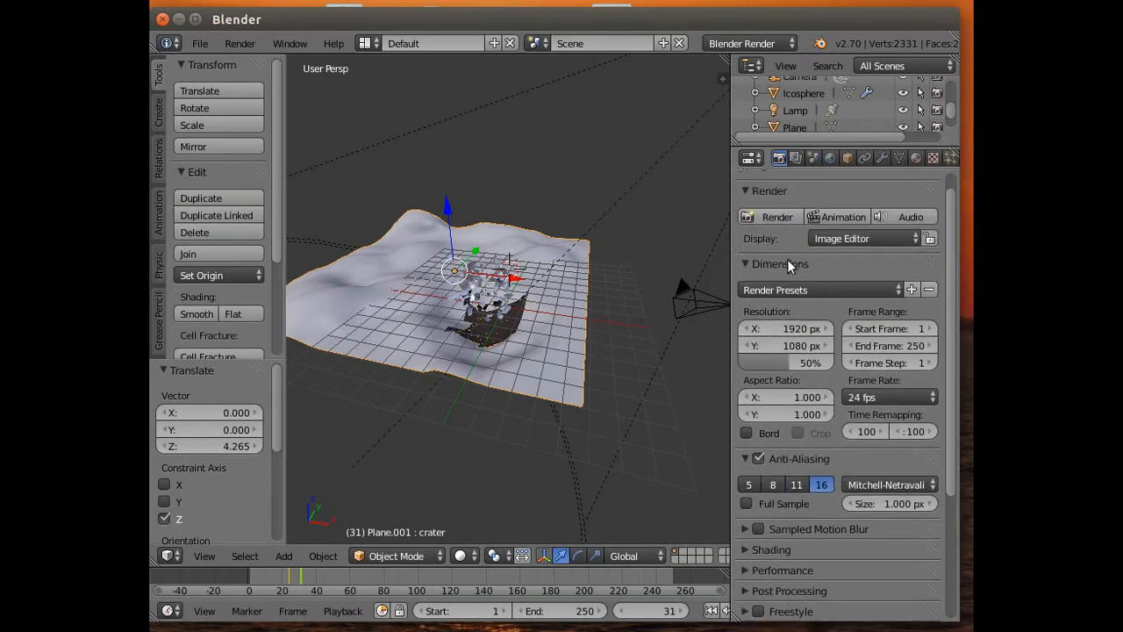
scroll(790, 208, up, 2)
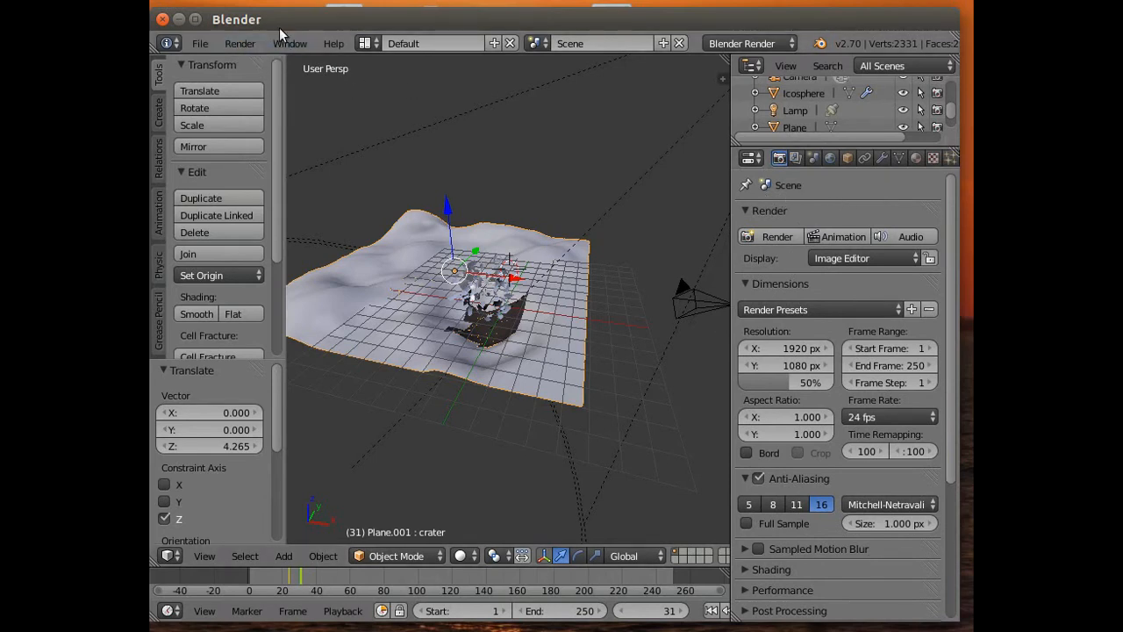
Step: Render the animation from frame 1 and stop the rendering at frame 34
click(235, 42)
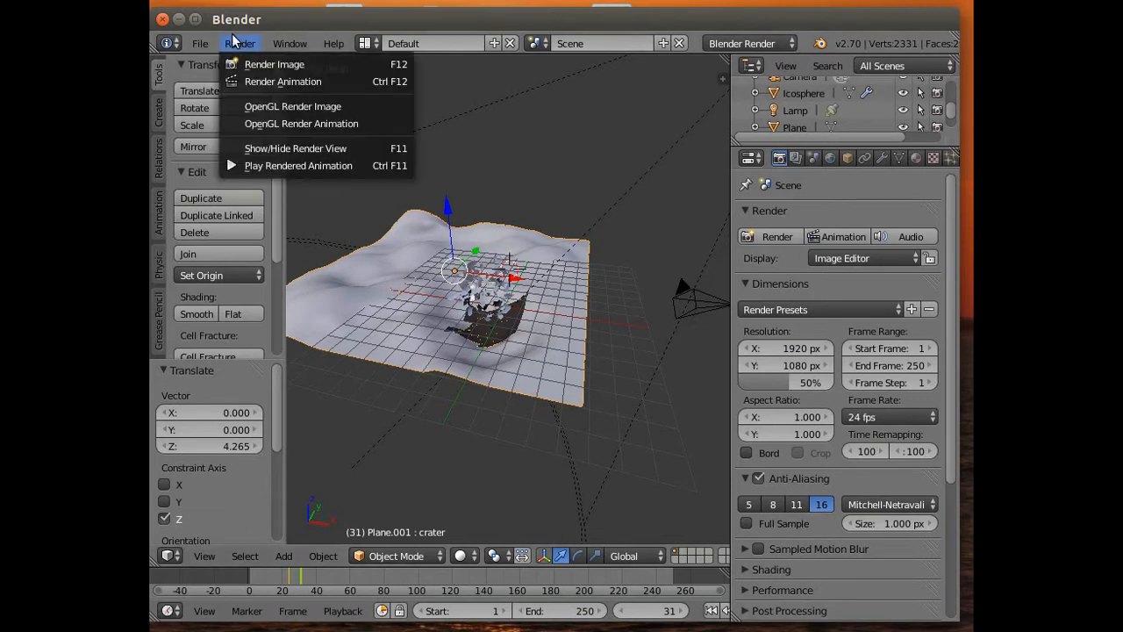
click(264, 81)
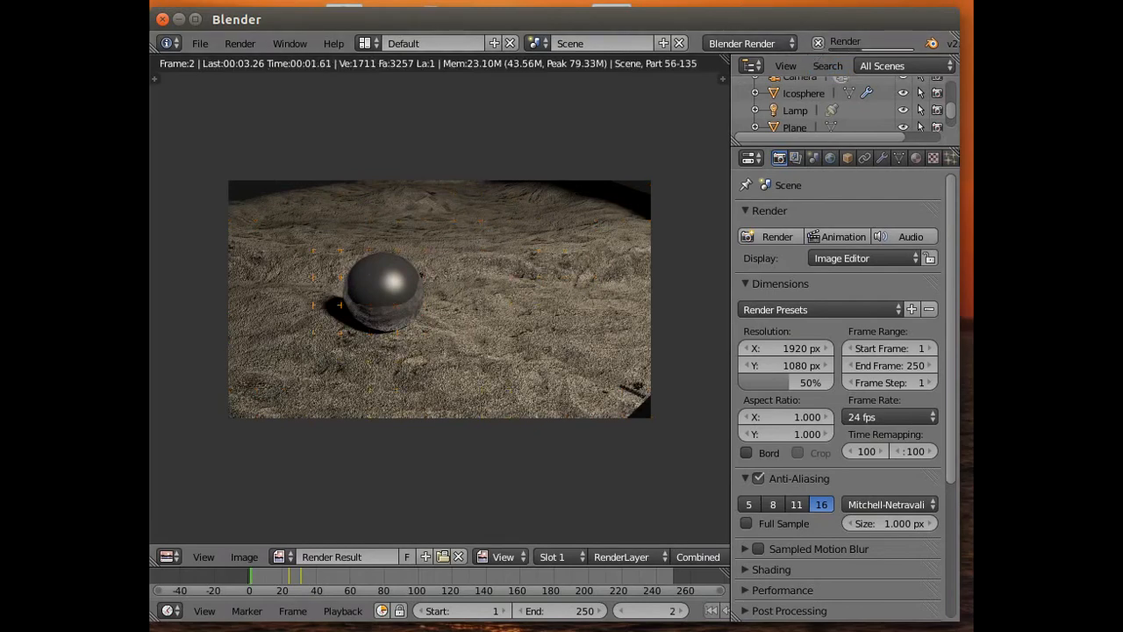
click(799, 1)
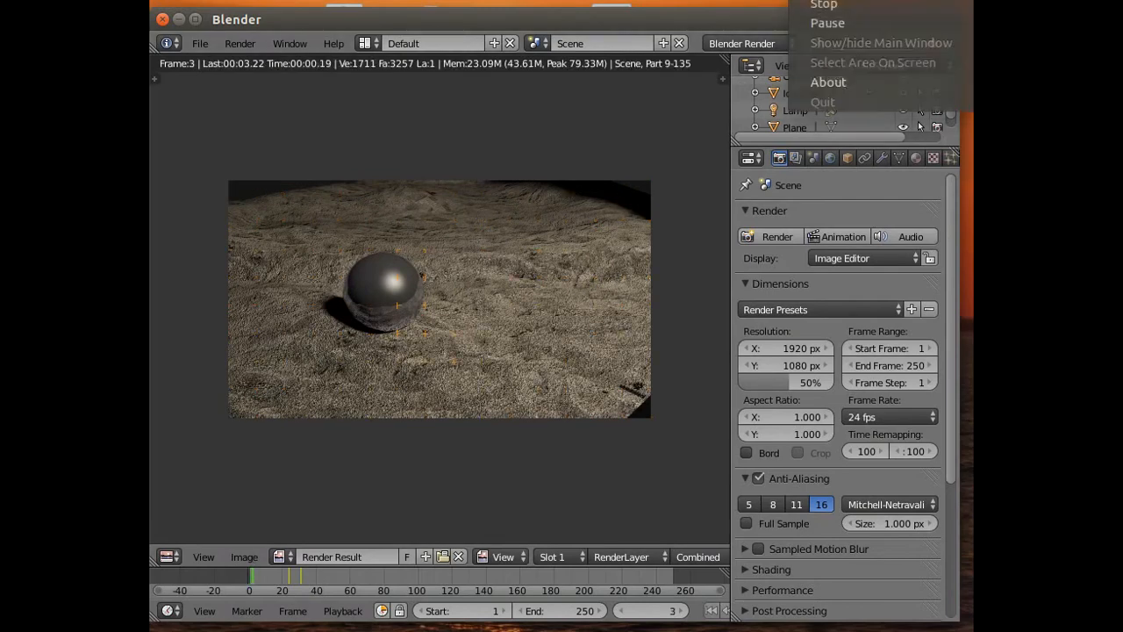
click(825, 23)
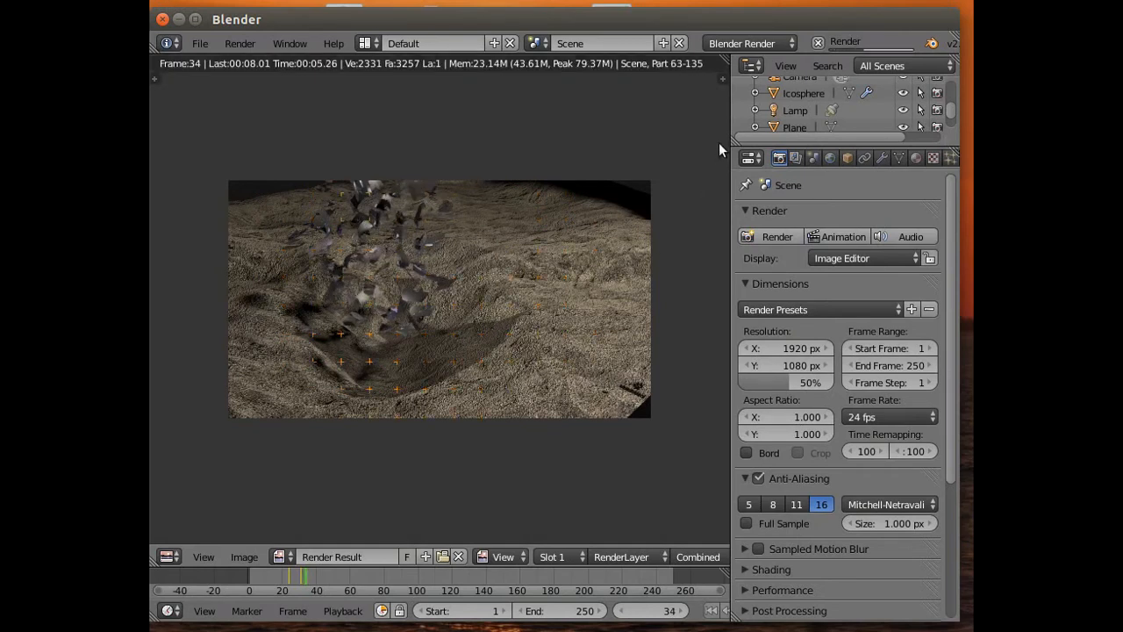
click(820, 43)
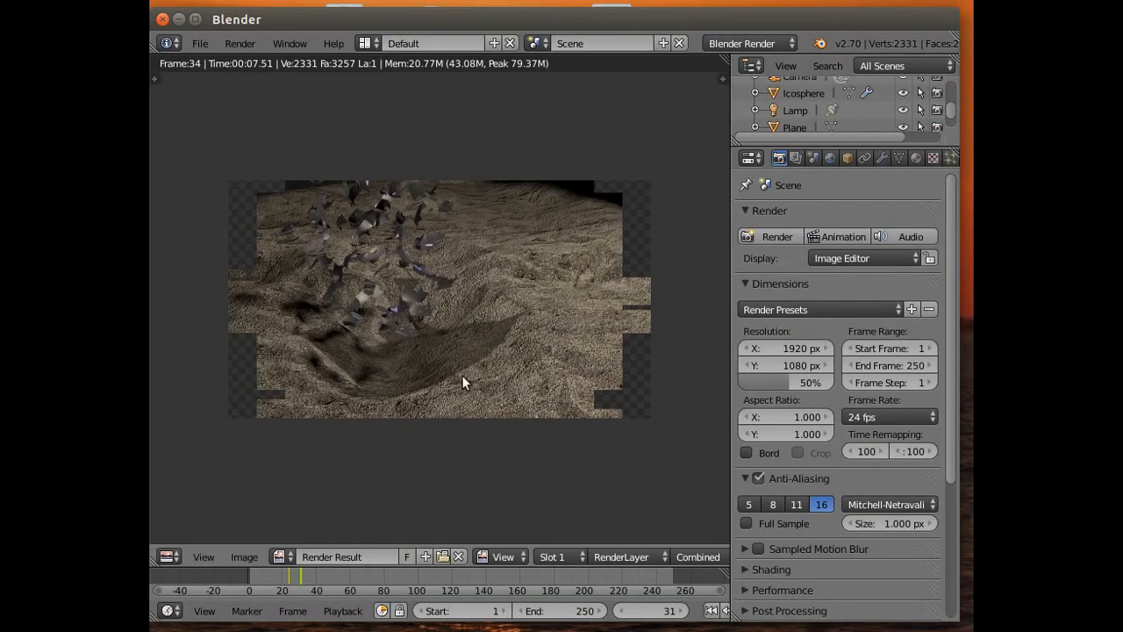
Step: Leave the render view and enable Collision physics with Kill Particles on the crater plane
click(233, 43)
click(256, 147)
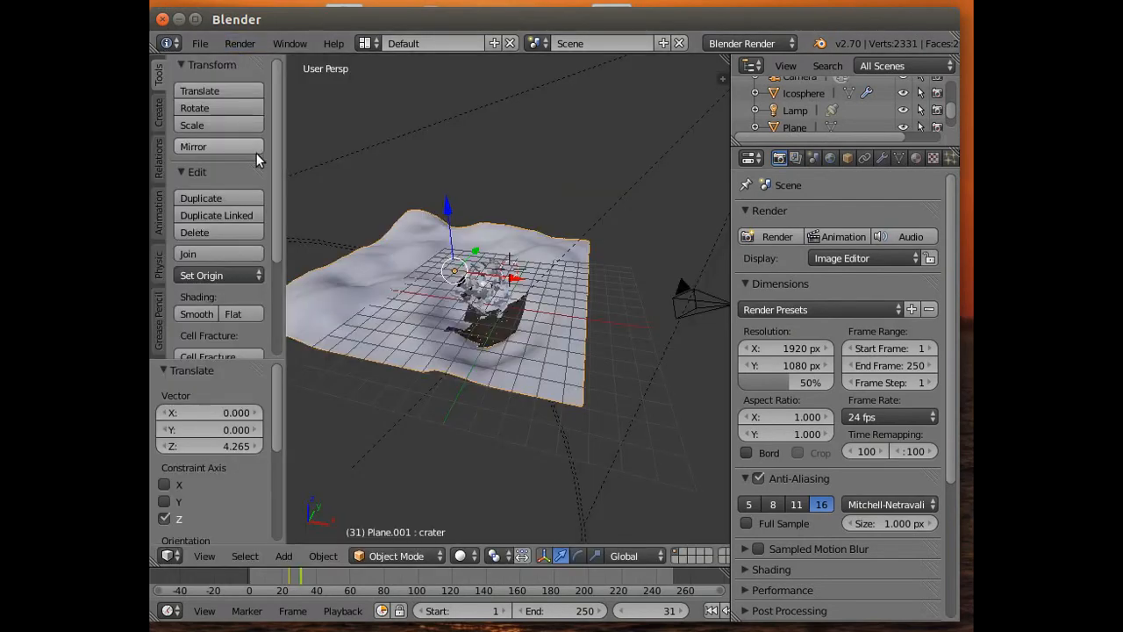
right_click(538, 372)
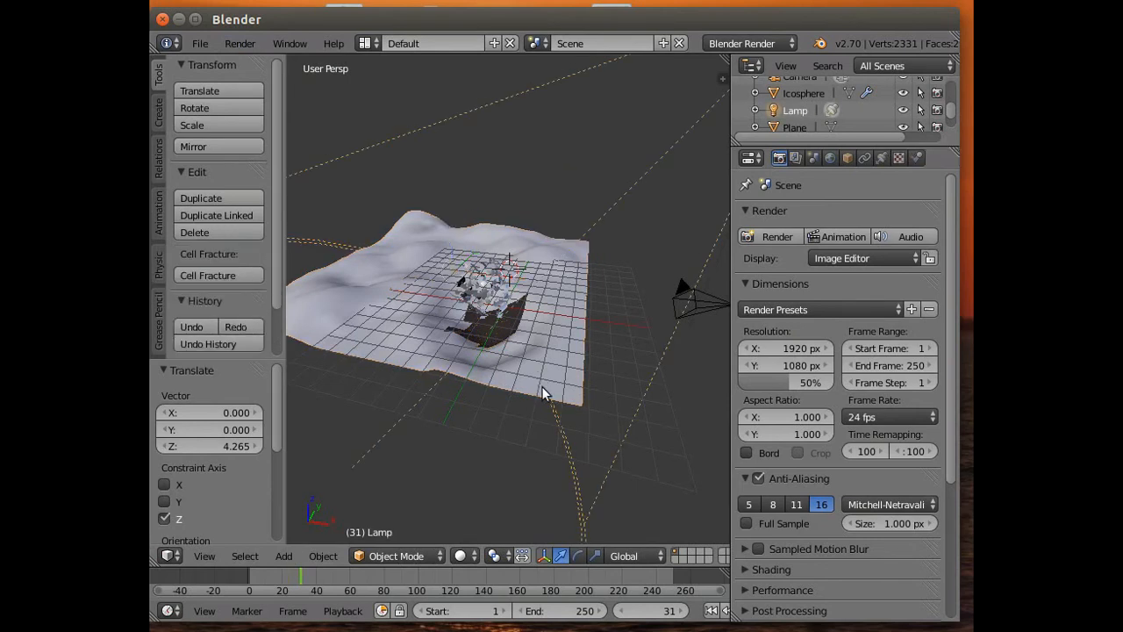
right_click(557, 394)
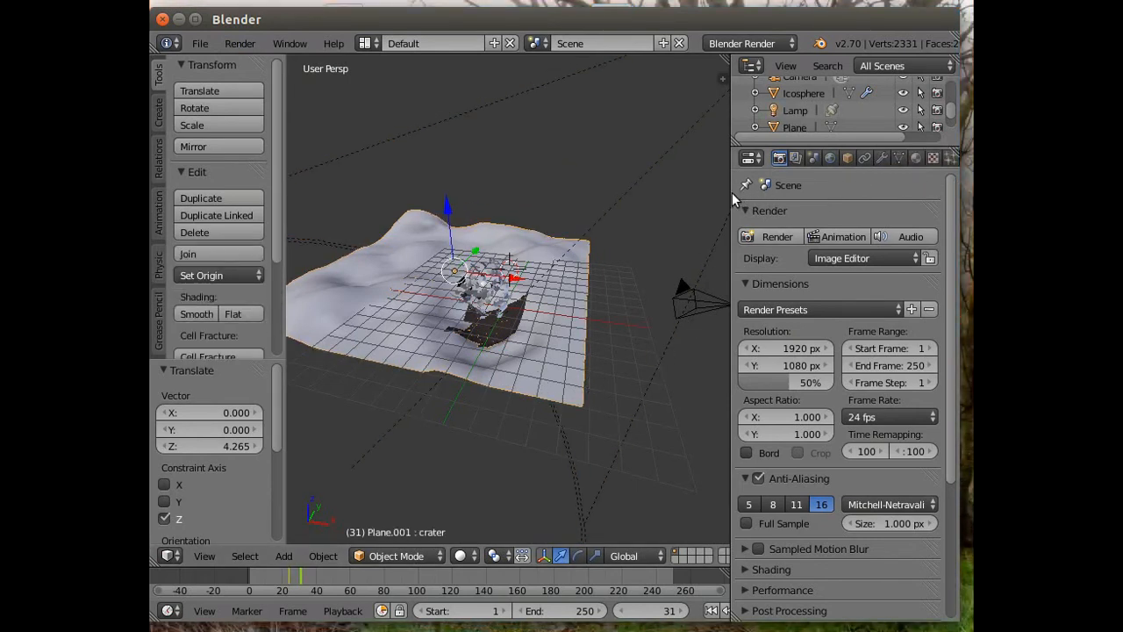
drag(727, 192, 633, 192)
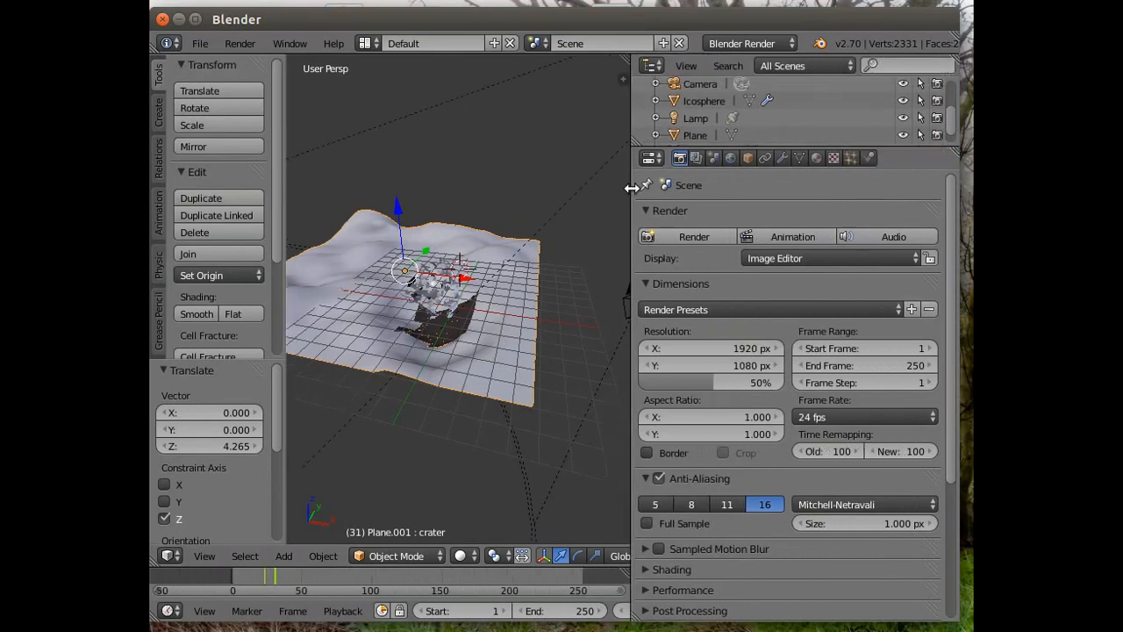
click(864, 158)
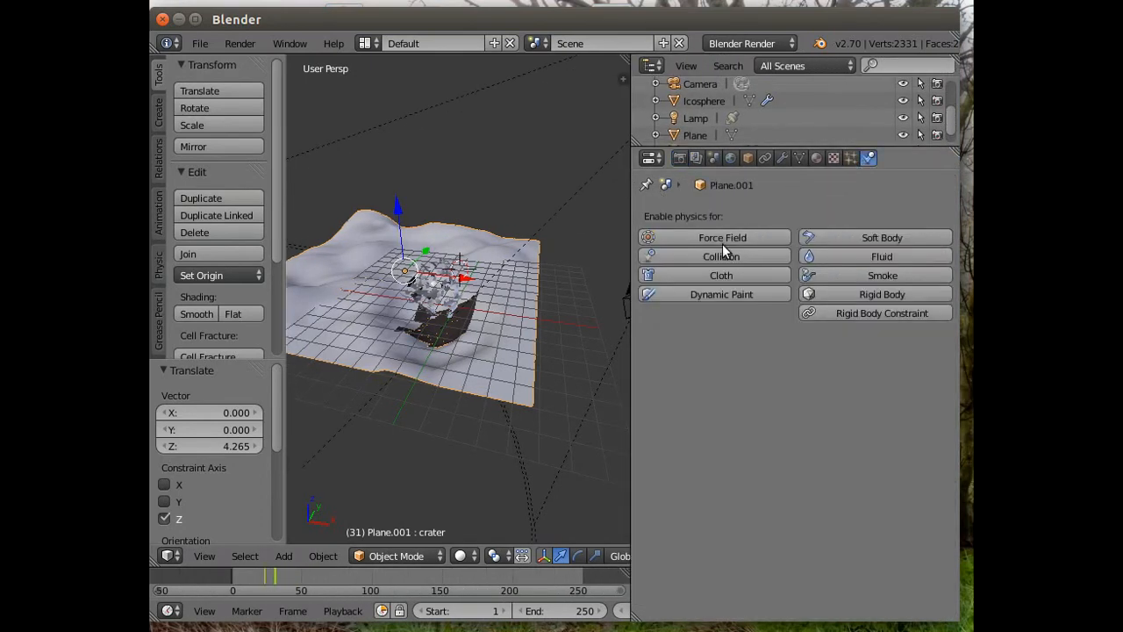
click(686, 261)
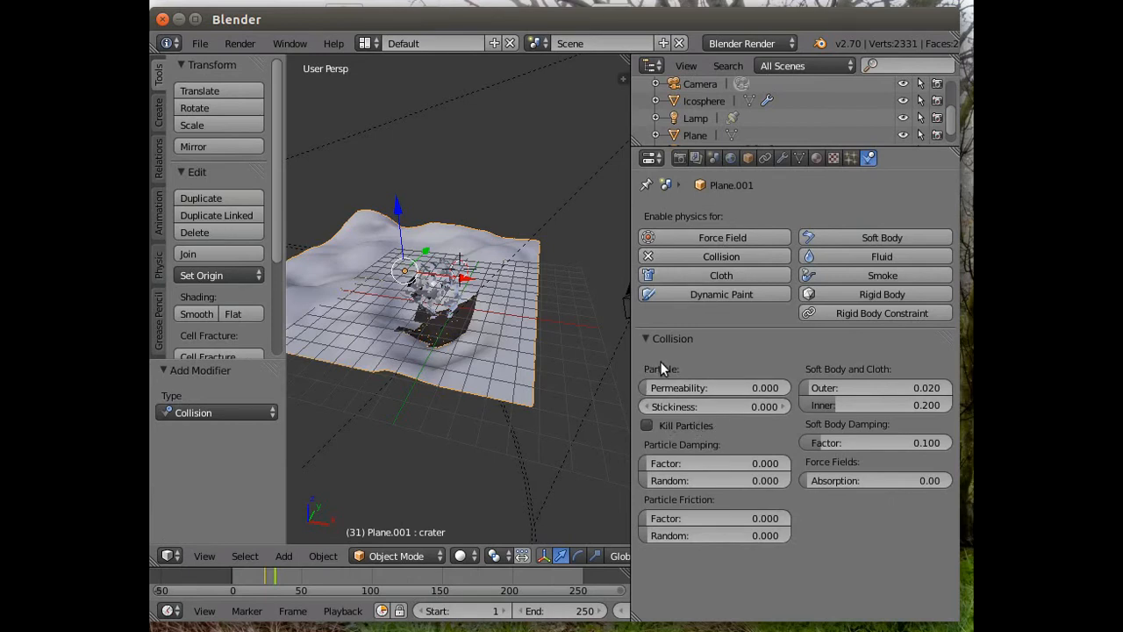
click(647, 427)
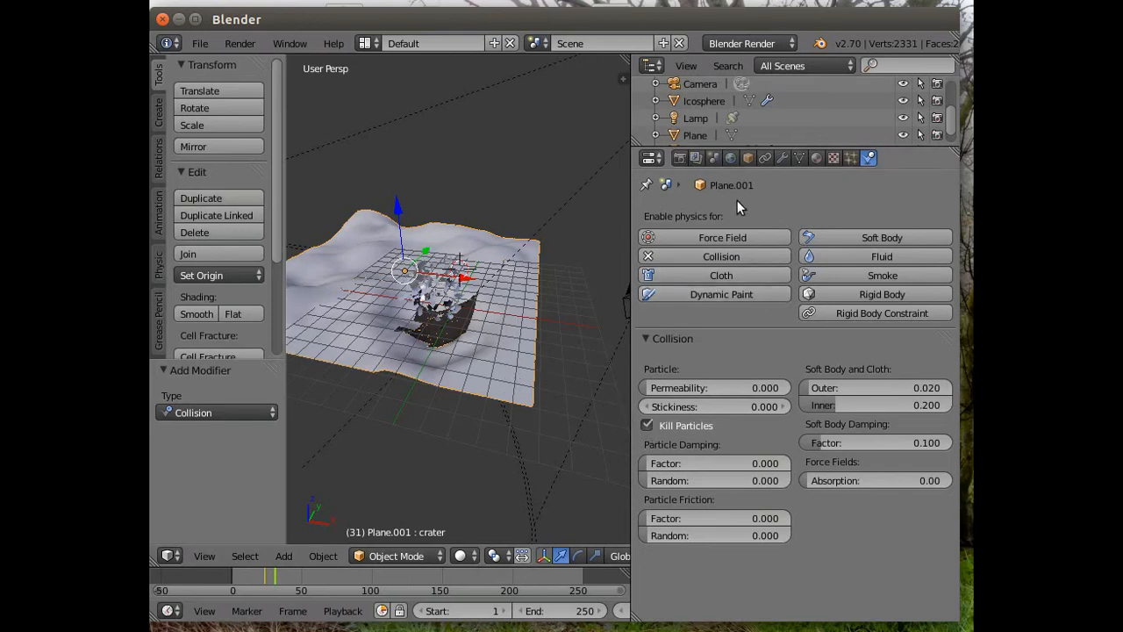
Step: Enable the Died option in the render settings of the icosphere's particle system
right_click(414, 288)
right_click(415, 288)
right_click(414, 288)
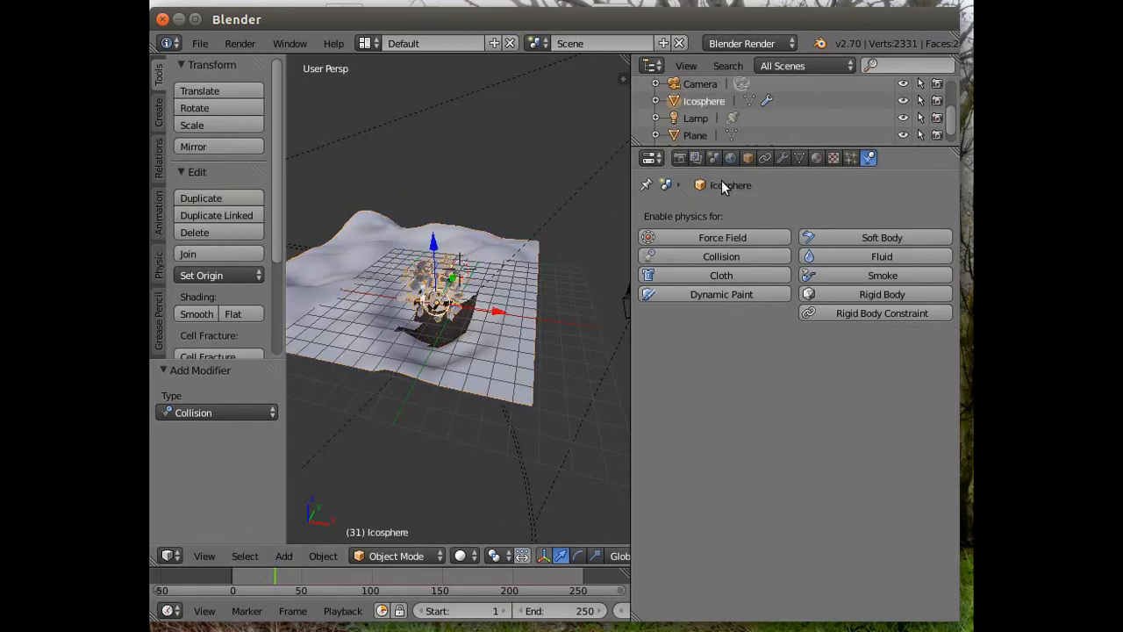
click(852, 157)
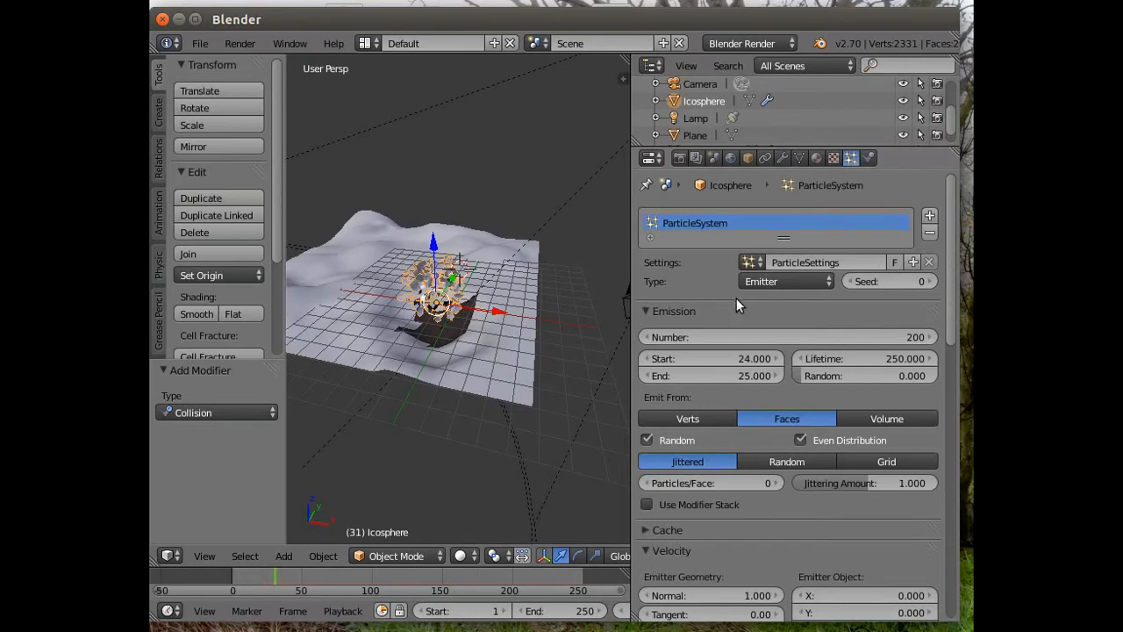
scroll(746, 403, down, 3)
scroll(759, 413, down, 8)
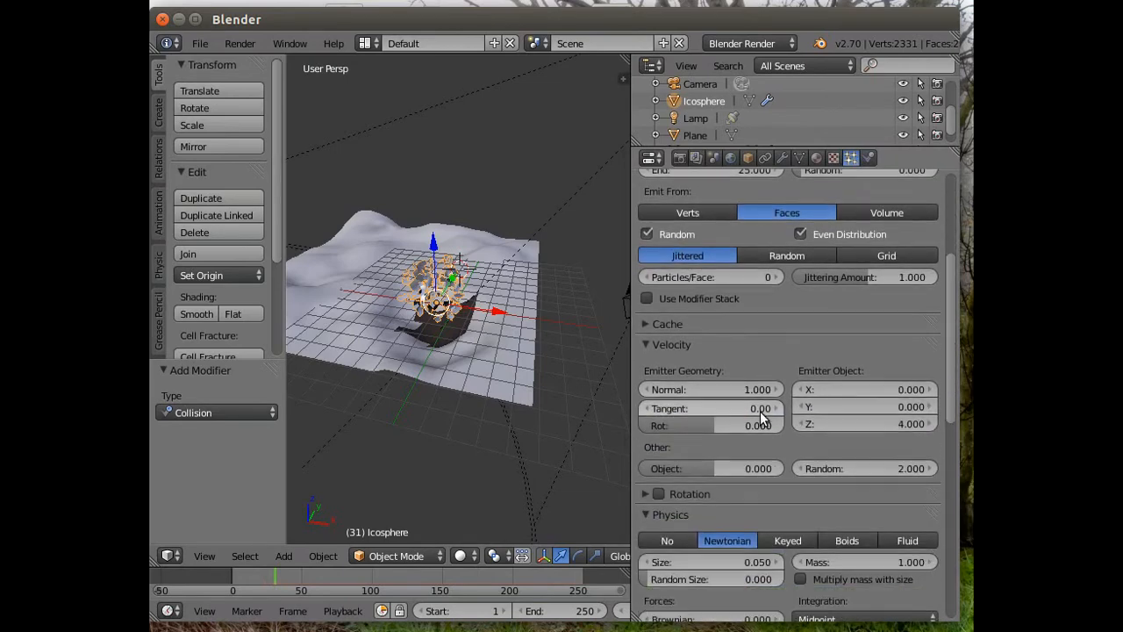
scroll(783, 425, down, 2)
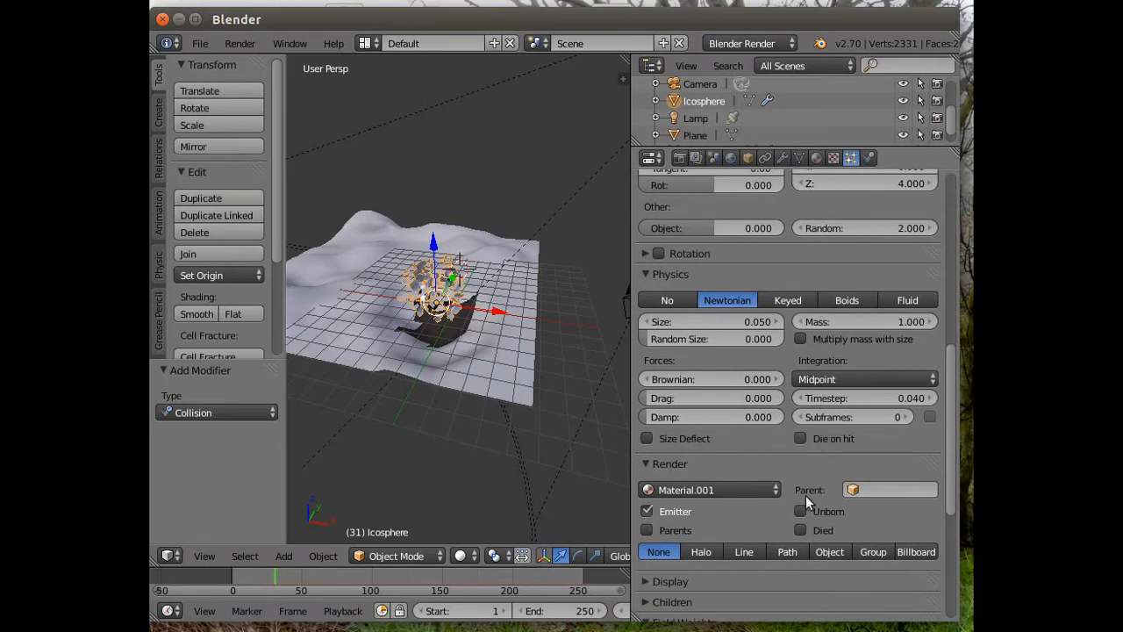
click(799, 530)
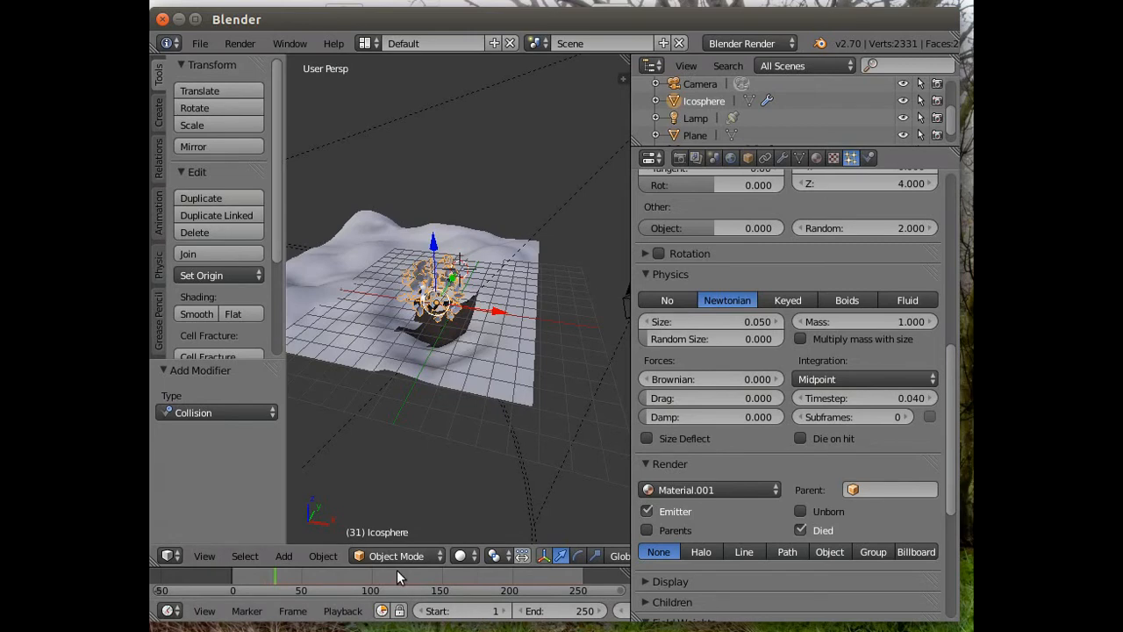
Step: Return to frame 1 and add a Solidify modifier to the icosphere
click(620, 614)
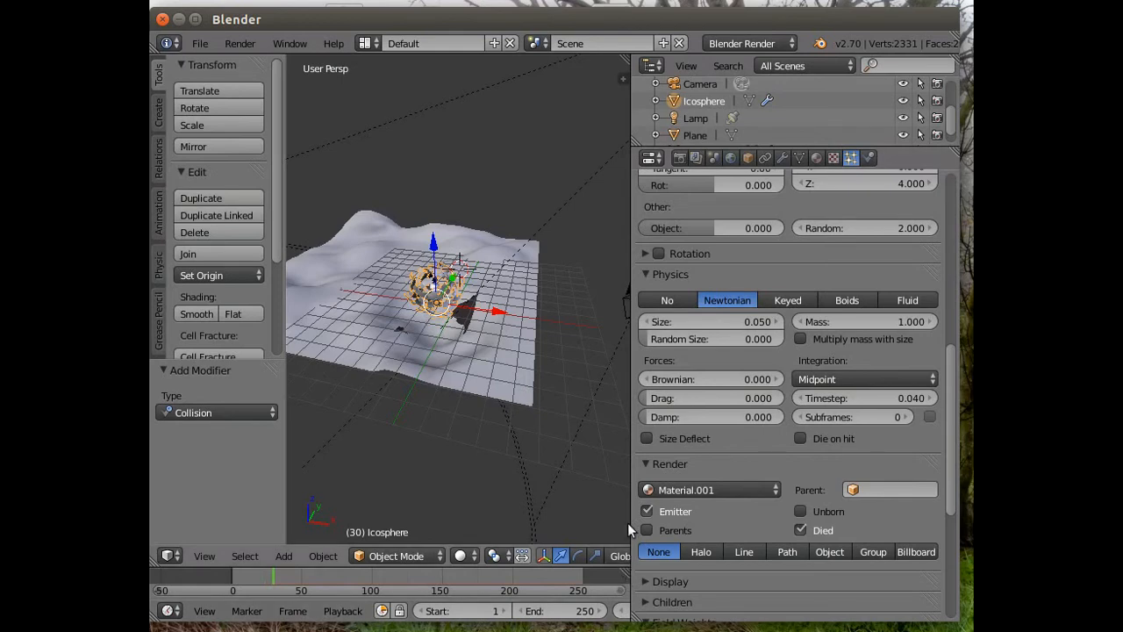
drag(632, 524, 745, 524)
click(712, 610)
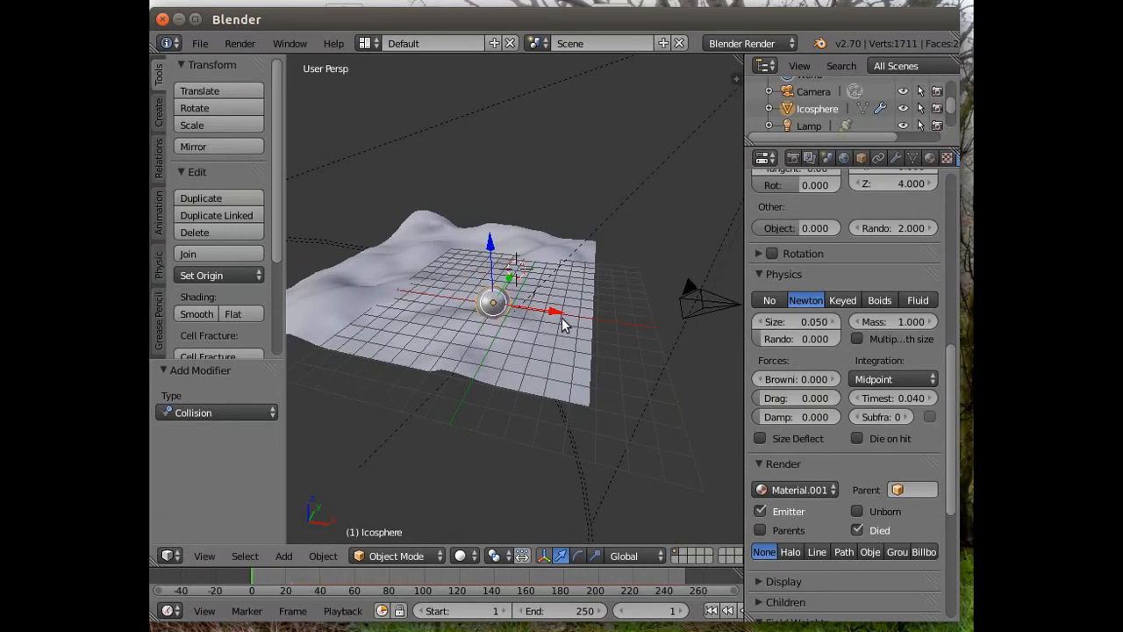
click(892, 160)
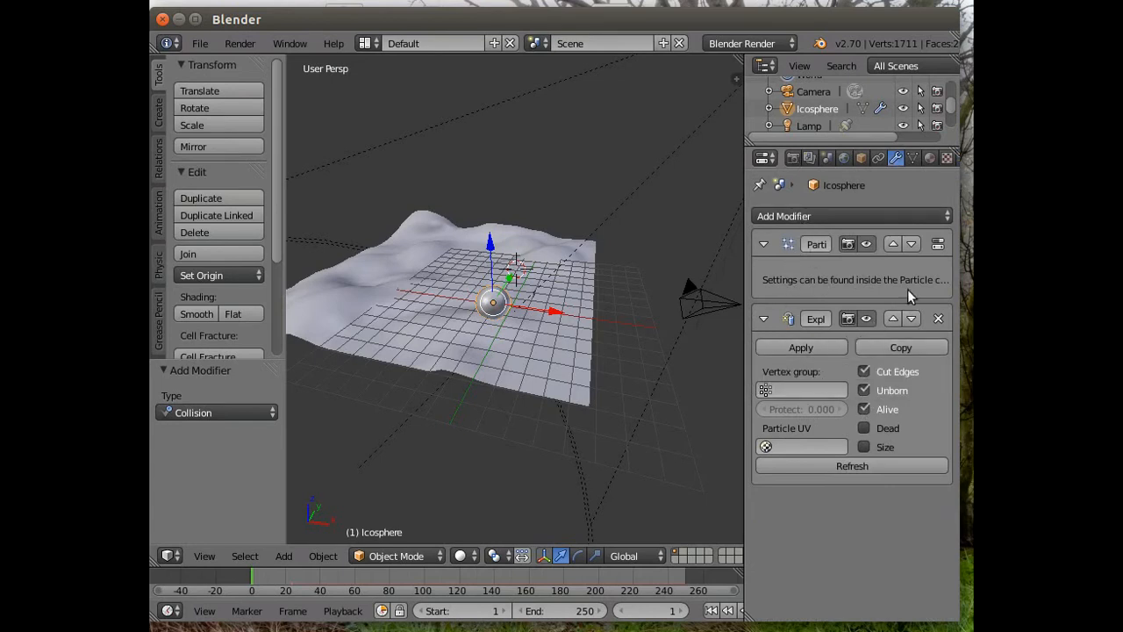
click(816, 216)
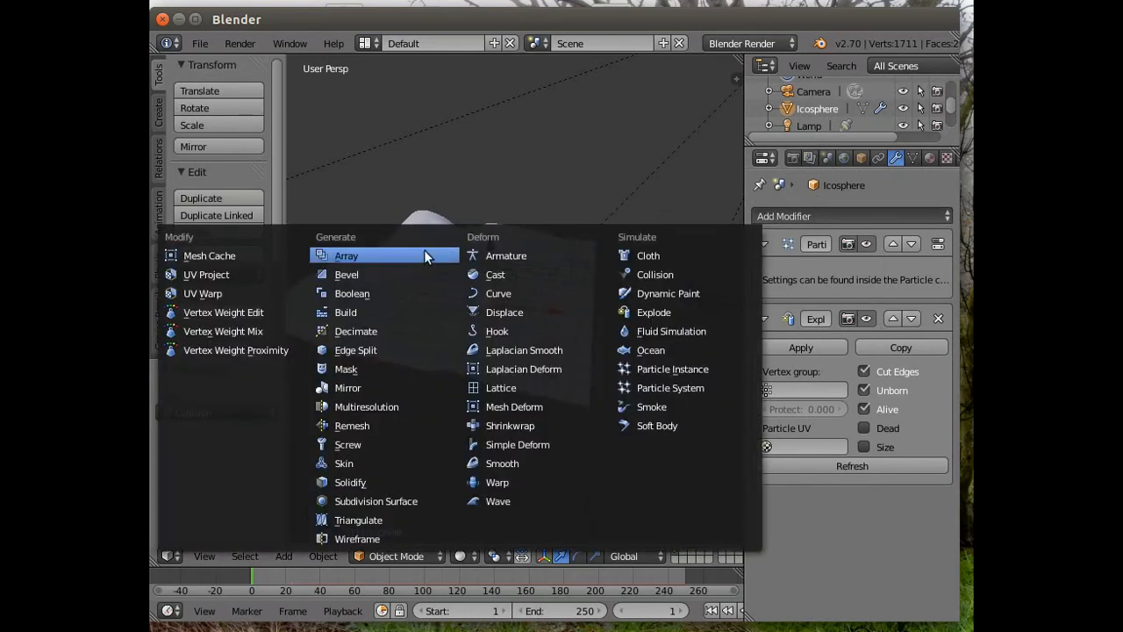
click(365, 480)
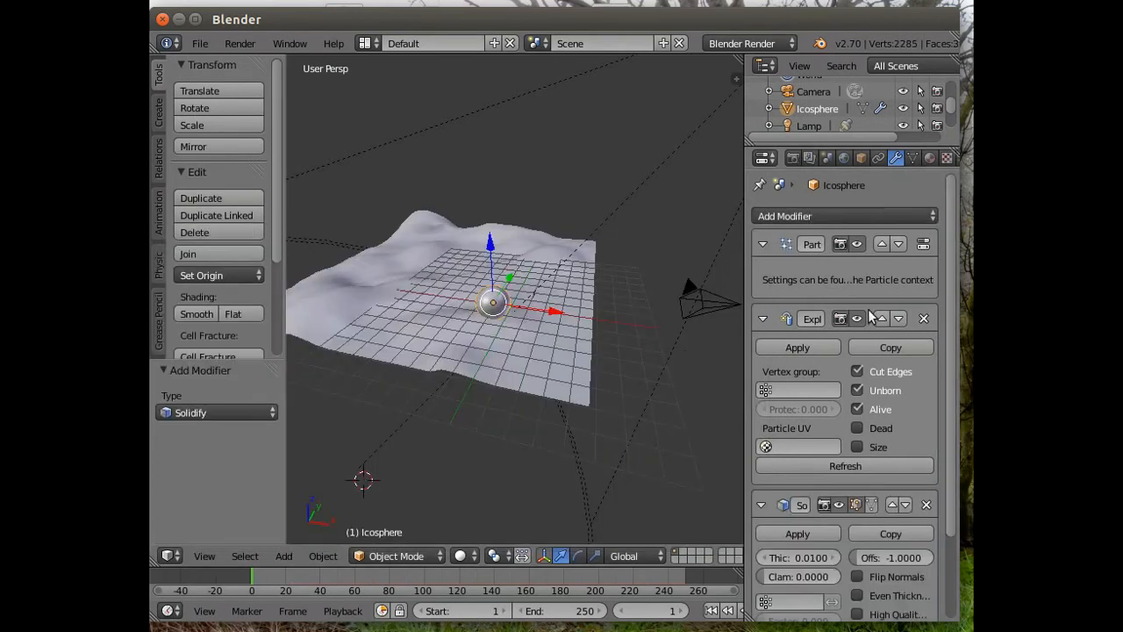
Step: Move the Solidify modifier to the top of the icosphere's modifier stack and apply it with a thickness of 0.3230
click(891, 505)
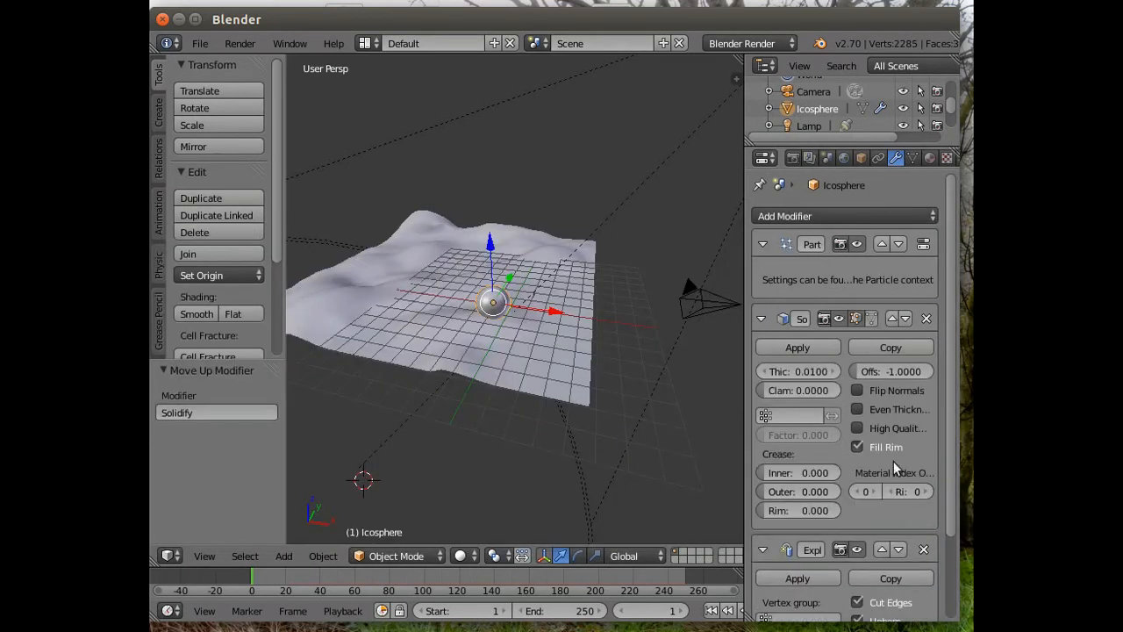
click(891, 319)
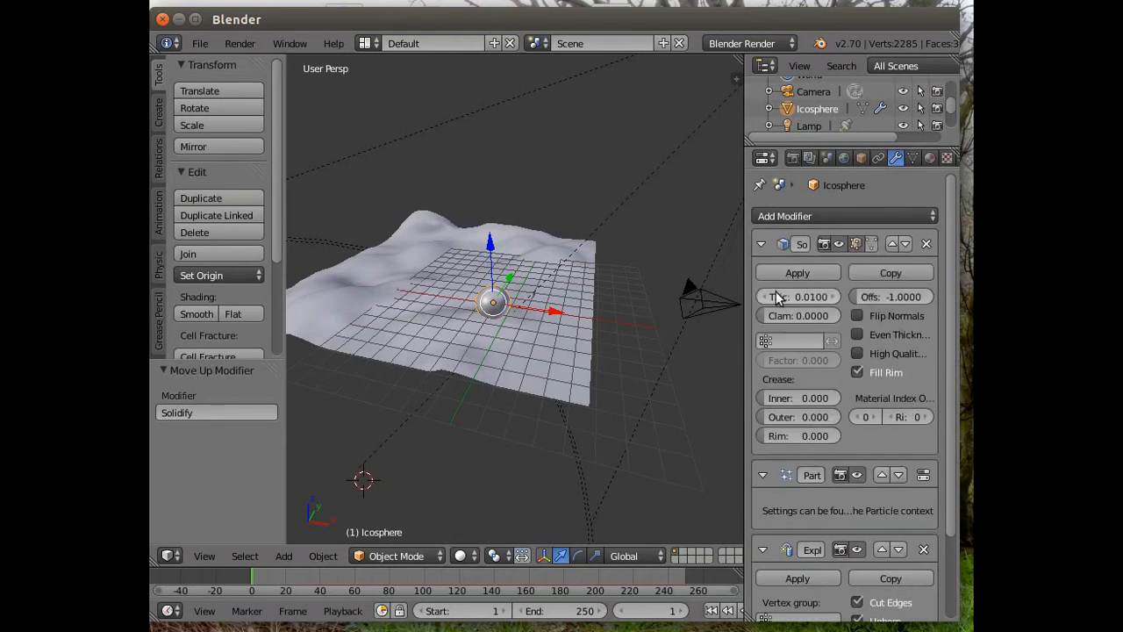
drag(777, 302, 778, 303)
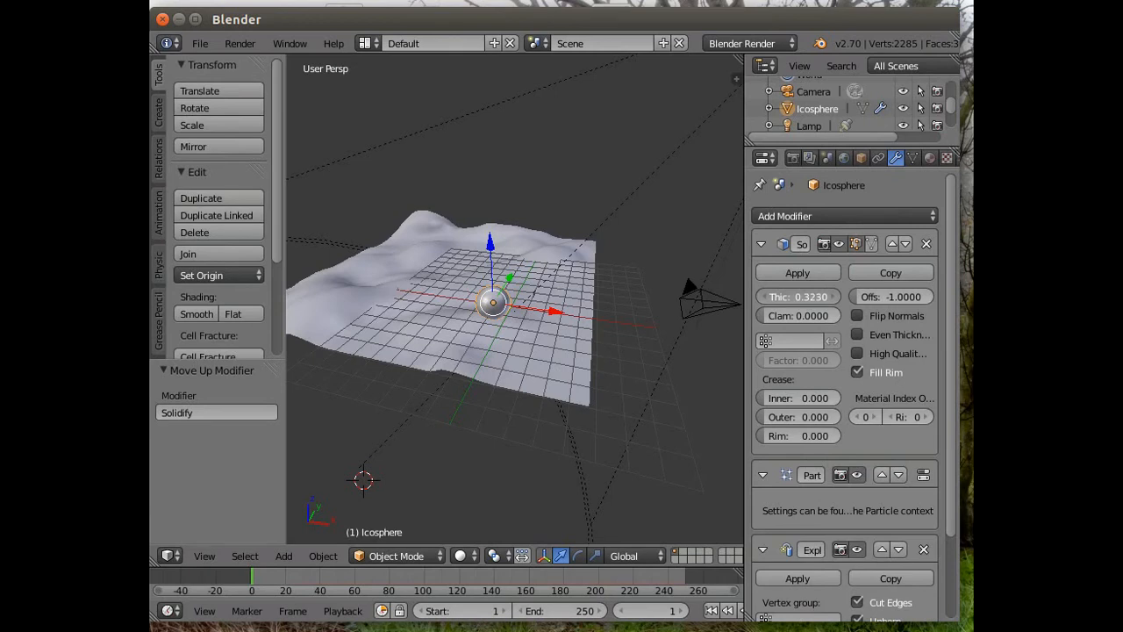
click(814, 272)
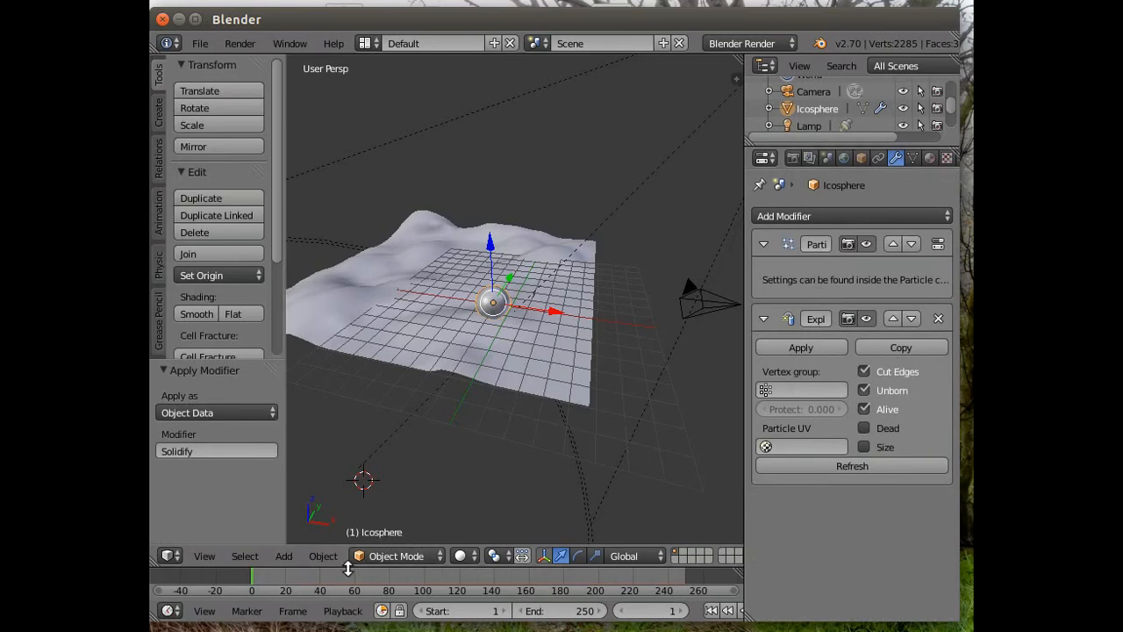
mouse_move(322, 593)
mouse_down()
mouse_move(485, 594)
mouse_move(313, 594)
mouse_up()
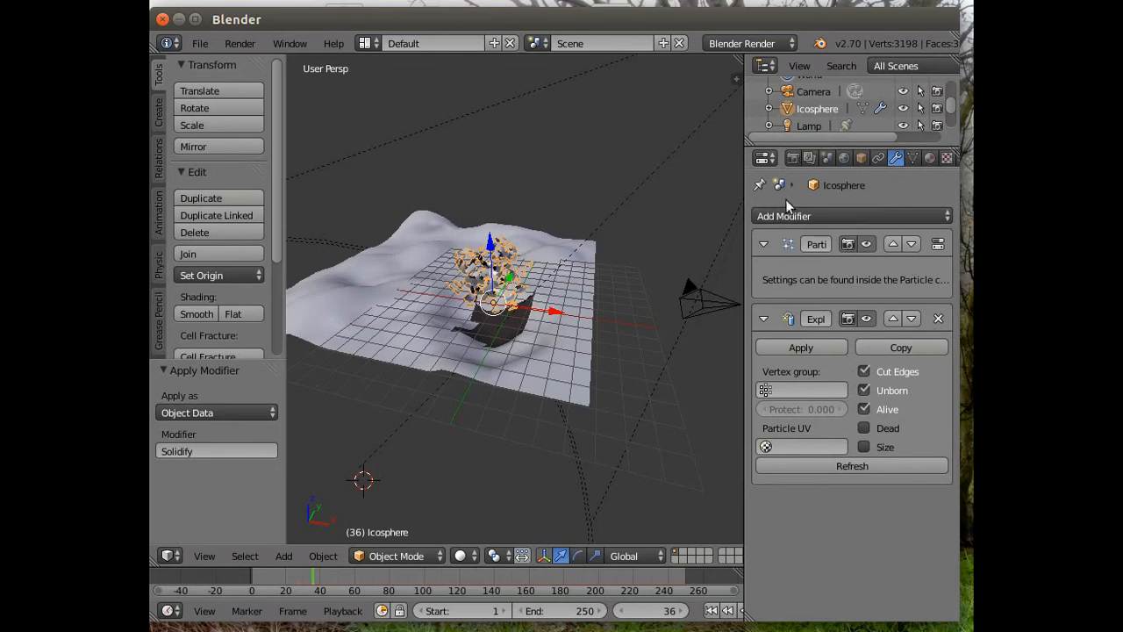
Step: Enable Rotation with the Dynamic option in the icosphere's particle system
scroll(802, 100, down, 2)
scroll(808, 100, up, 3)
scroll(836, 104, down, 1)
scroll(836, 102, up, 2)
scroll(906, 132, down, 2)
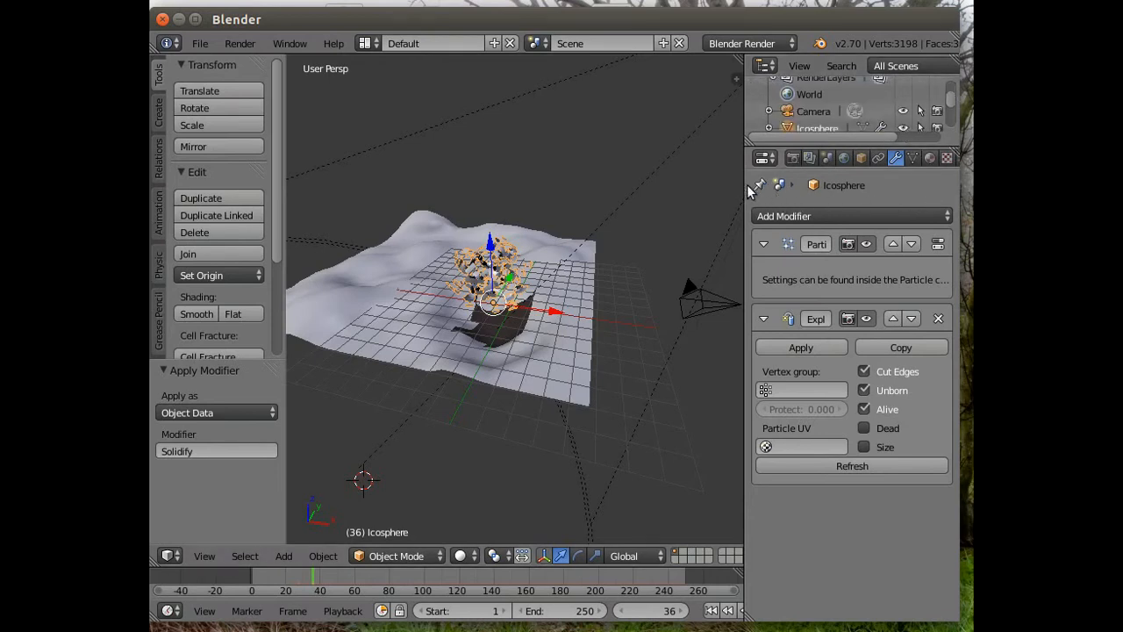
drag(743, 187, 661, 187)
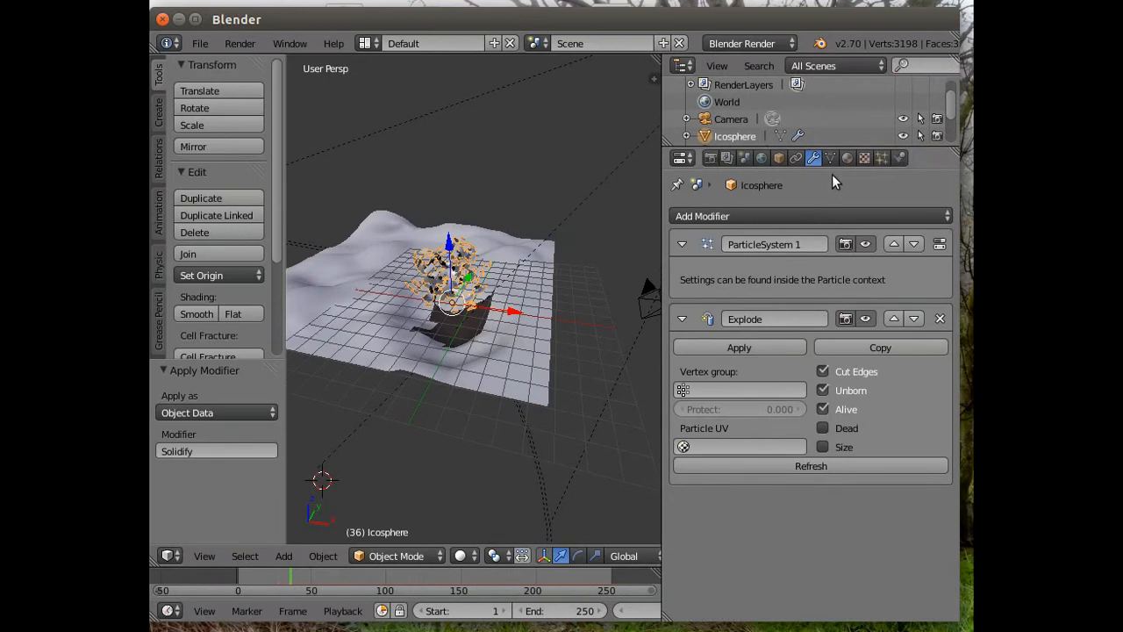
click(882, 157)
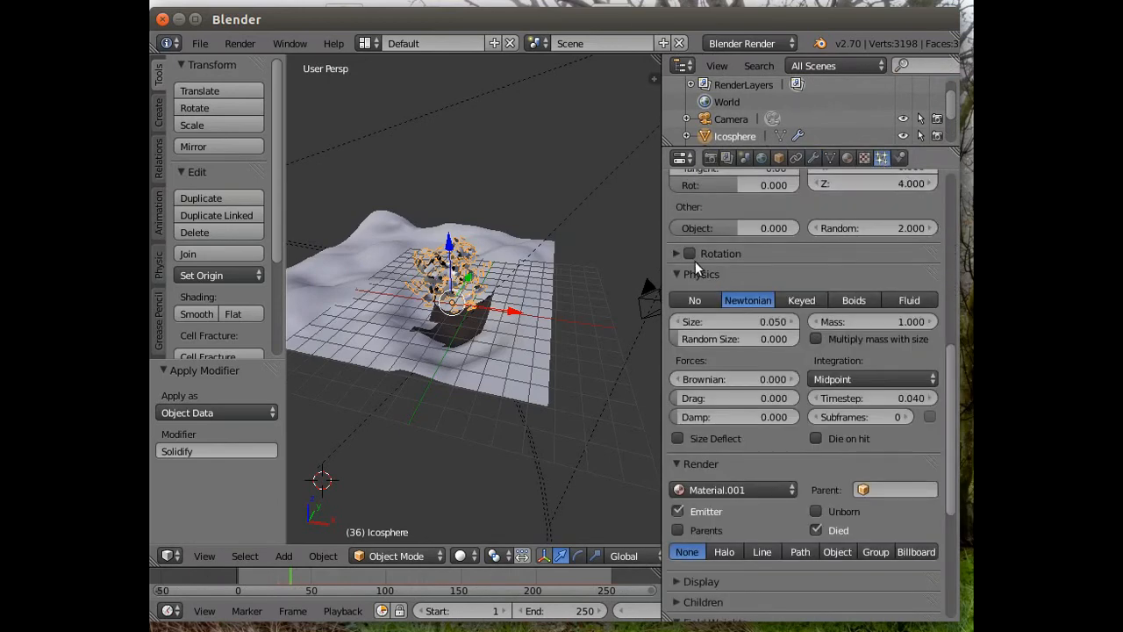
click(676, 253)
click(690, 254)
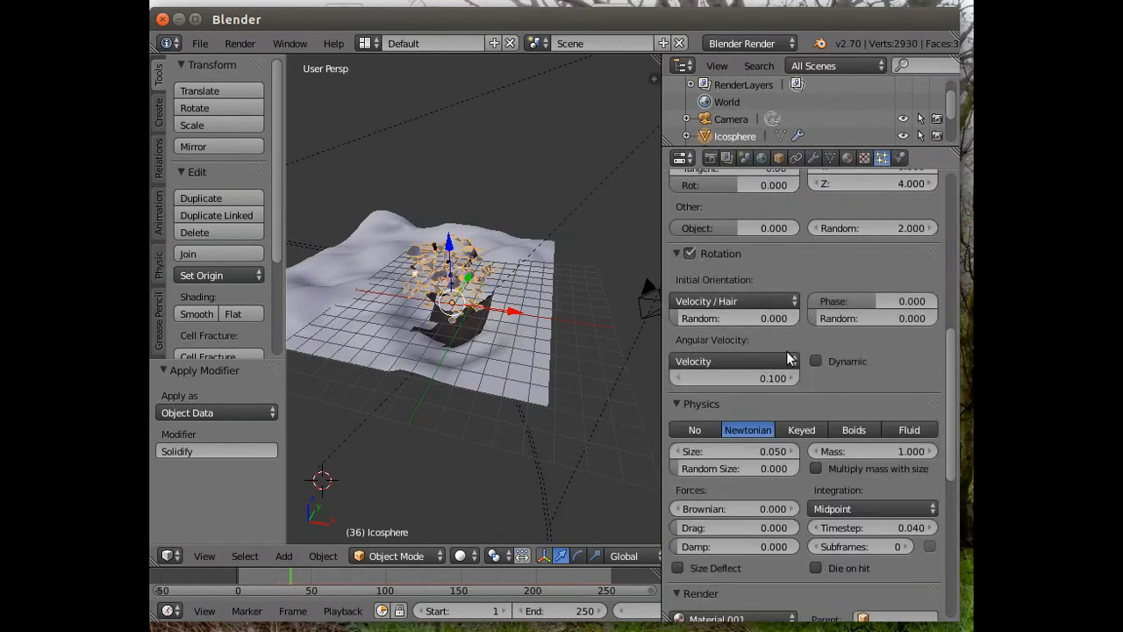
click(817, 362)
Step: Set the particles' random orientation to 0.762, random phase to 0.364 and angular velocity to 0.400
drag(683, 322, 786, 319)
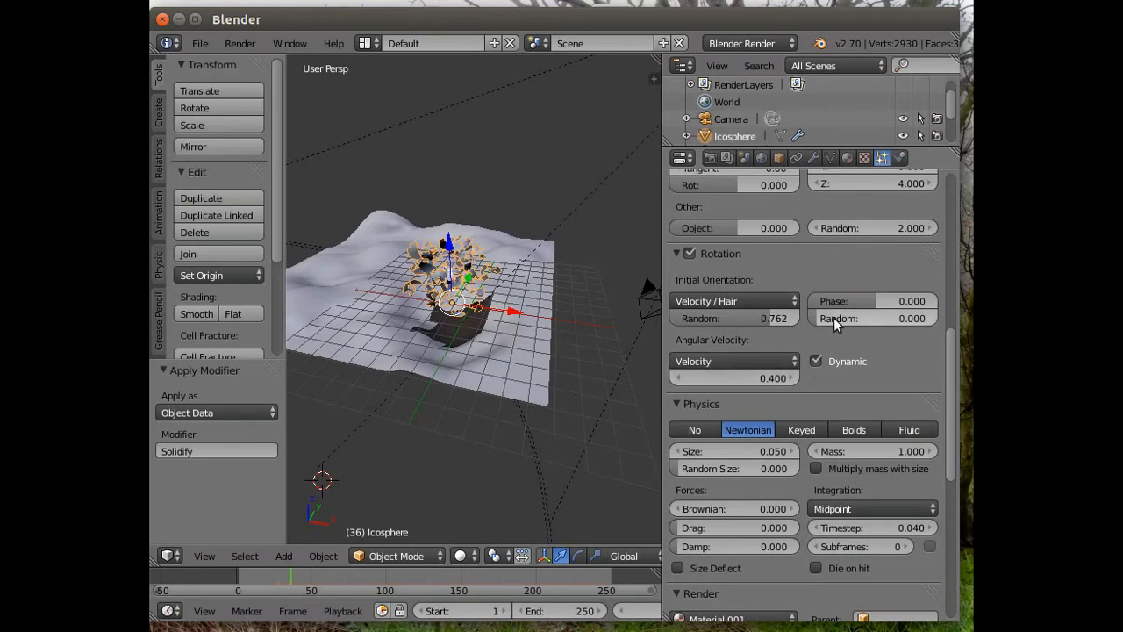
drag(822, 318, 872, 318)
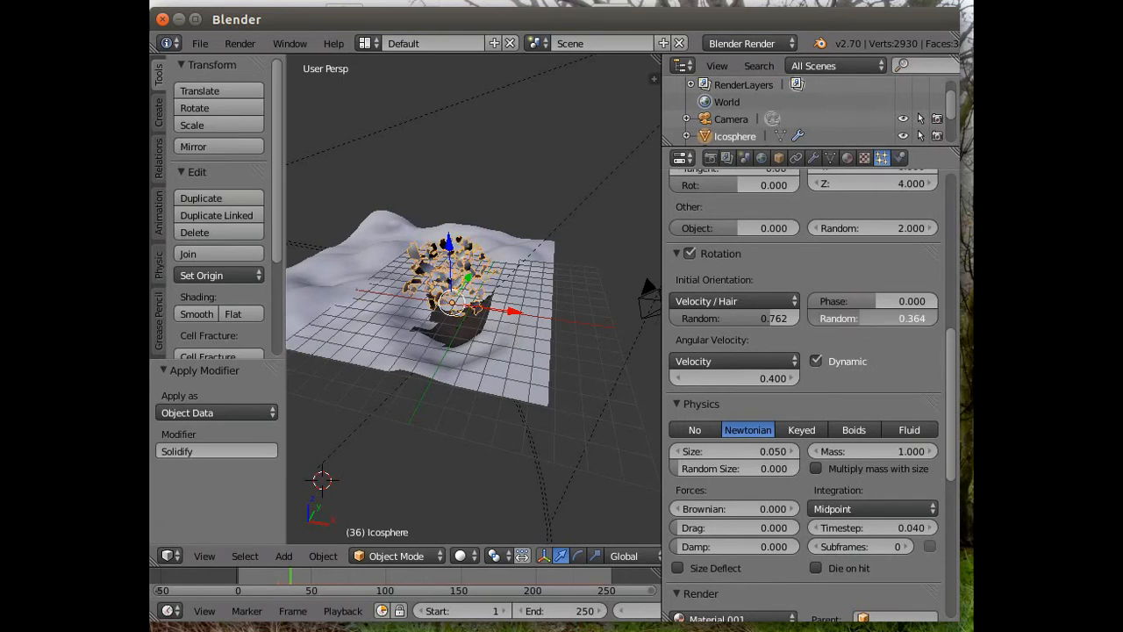
click(888, 299)
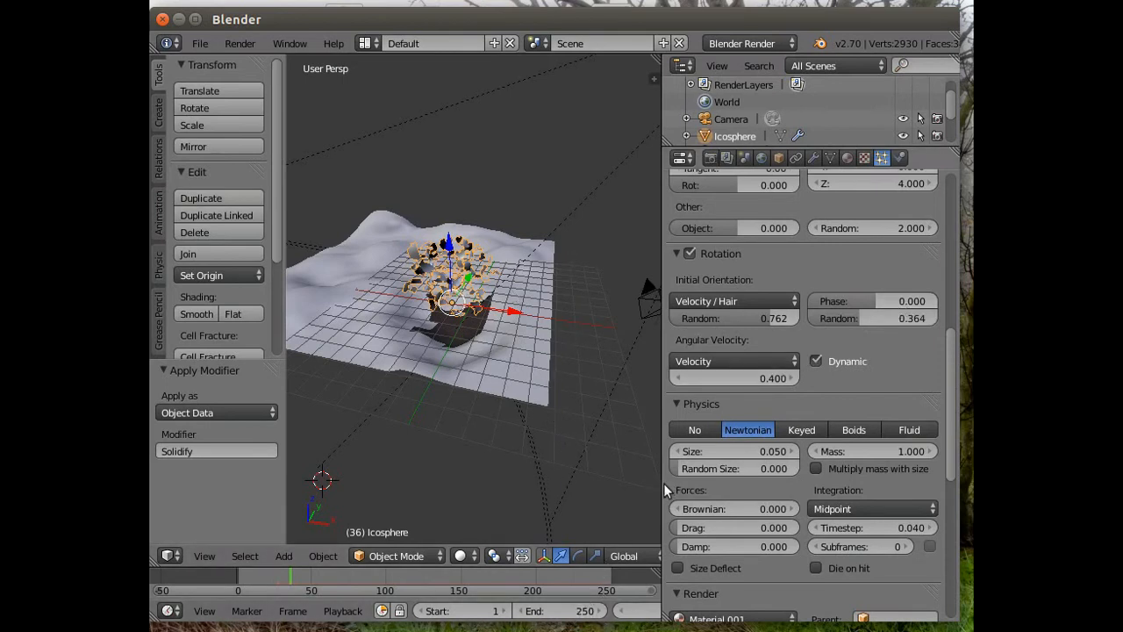
Step: Play the animation from frame 1 and examine the exploding fragments around the crater from several angles
drag(664, 484, 794, 491)
click(711, 611)
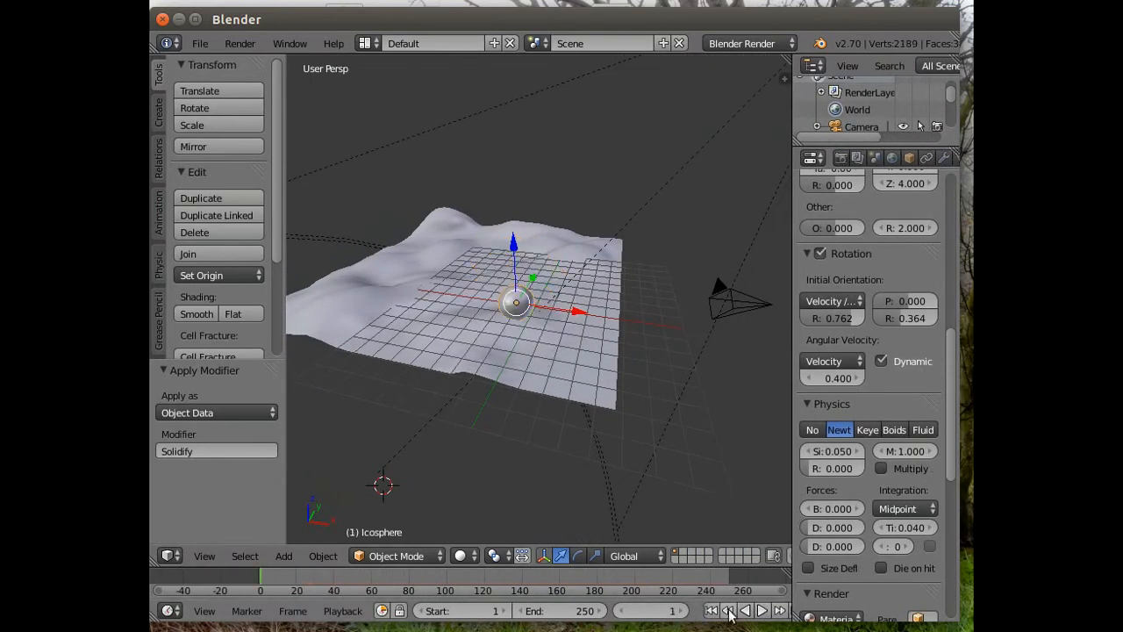
click(762, 611)
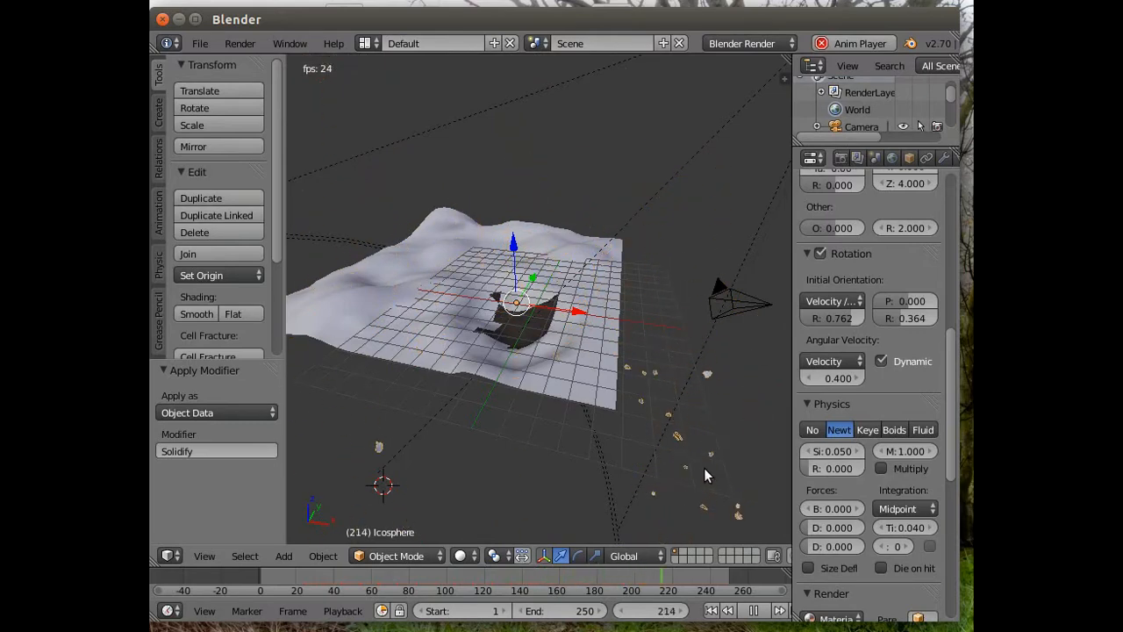
middle_drag(538, 387, 538, 327)
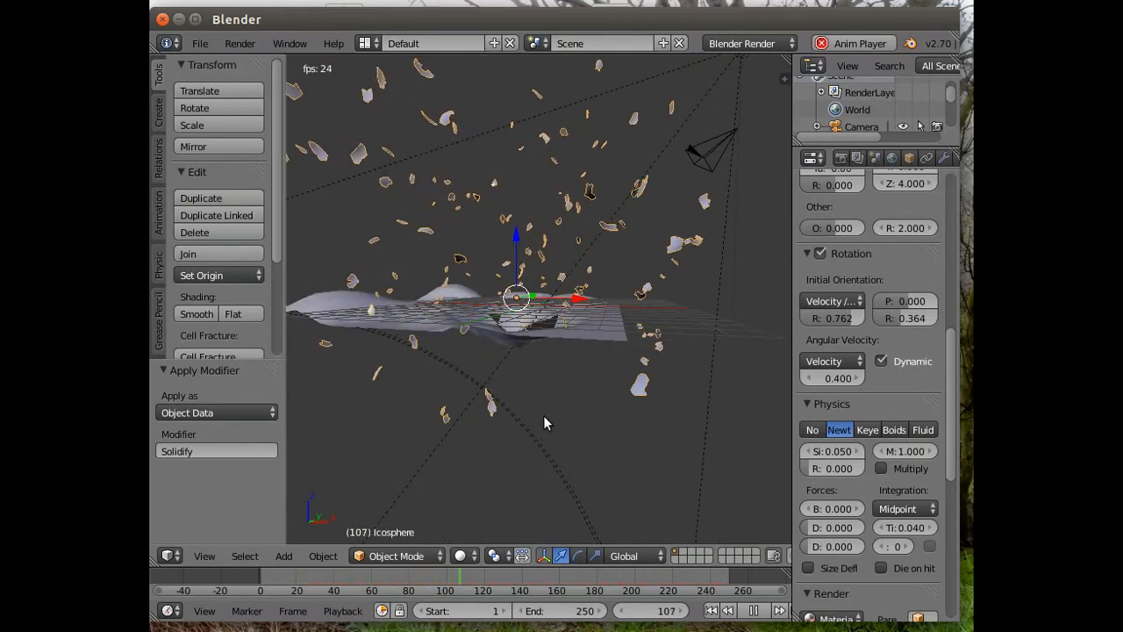
mouse_move(544, 418)
middle_down()
mouse_move(531, 399)
mouse_move(513, 402)
mouse_move(560, 405)
middle_up()
scroll(550, 411, up, 3)
scroll(551, 412, up, 4)
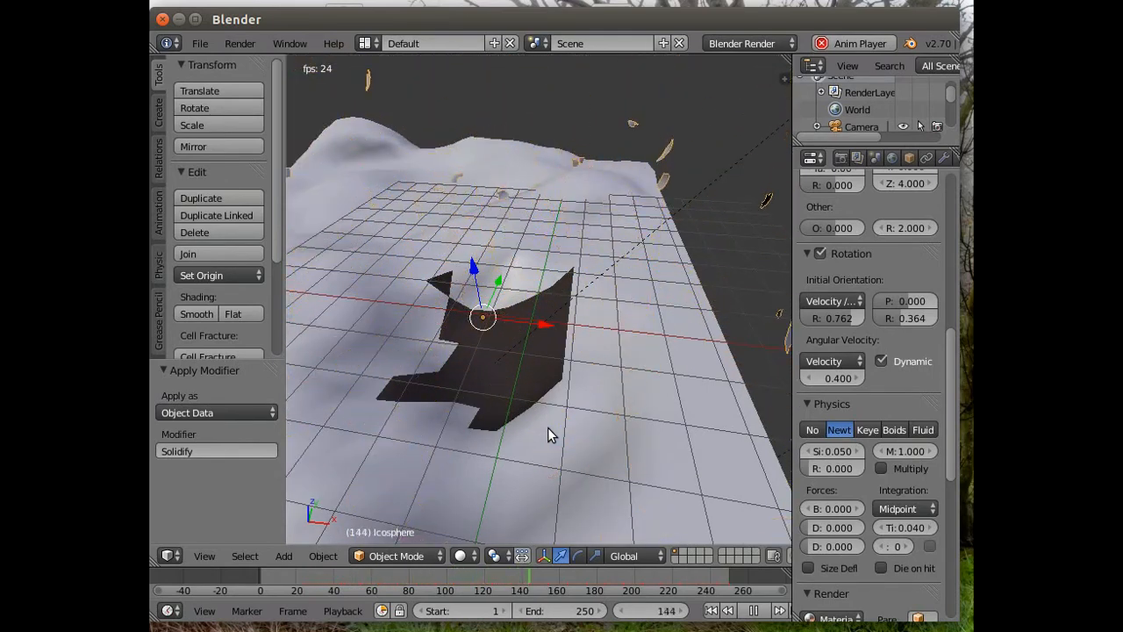
Step: Widen the particle settings area and enable Dead in the icosphere's Explode modifier
drag(946, 365, 954, 190)
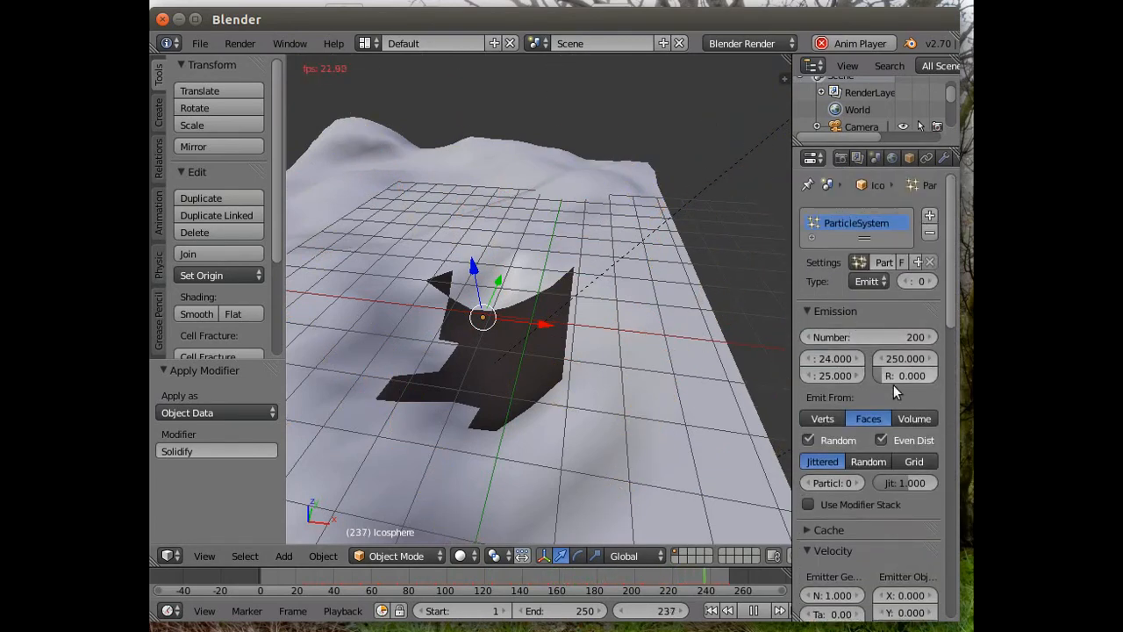
scroll(904, 421, down, 6)
scroll(904, 445, down, 7)
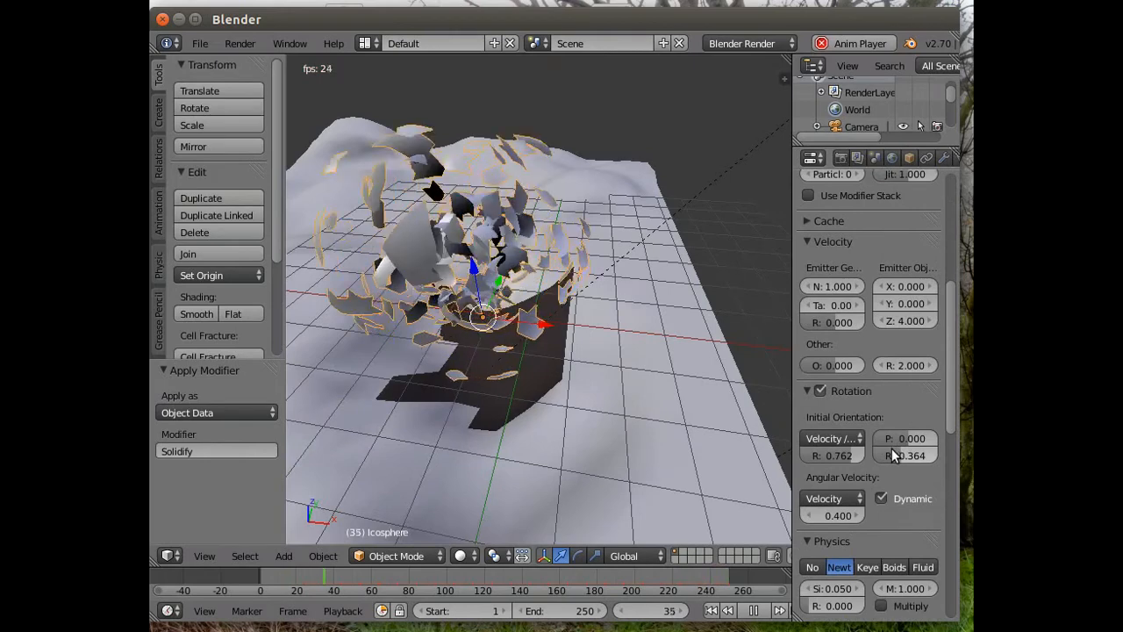
scroll(884, 452, down, 8)
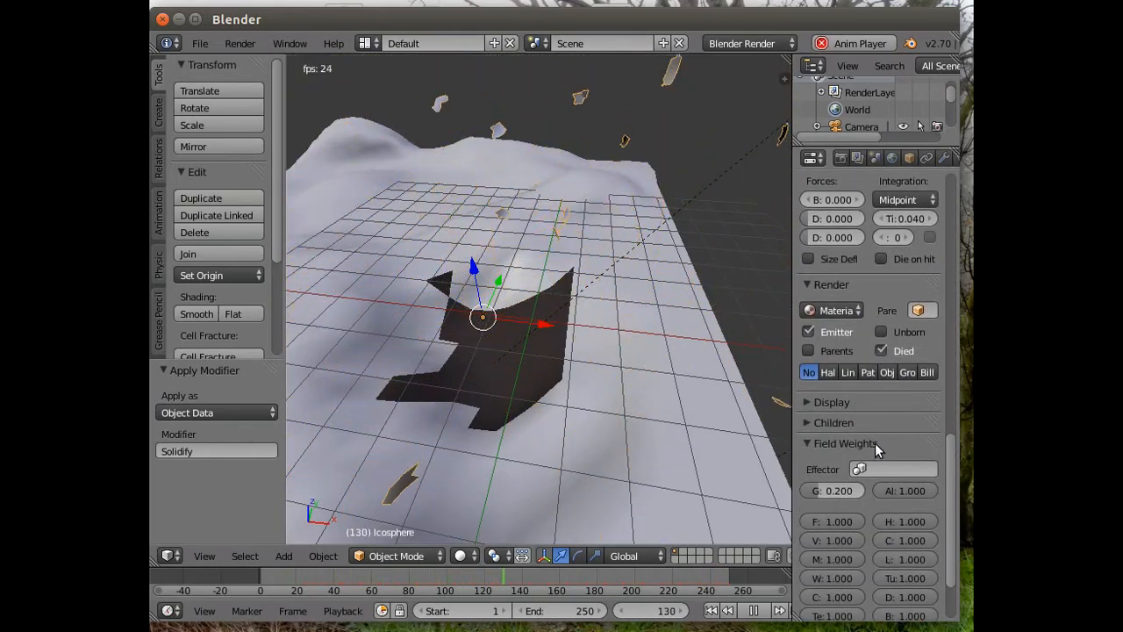
click(880, 349)
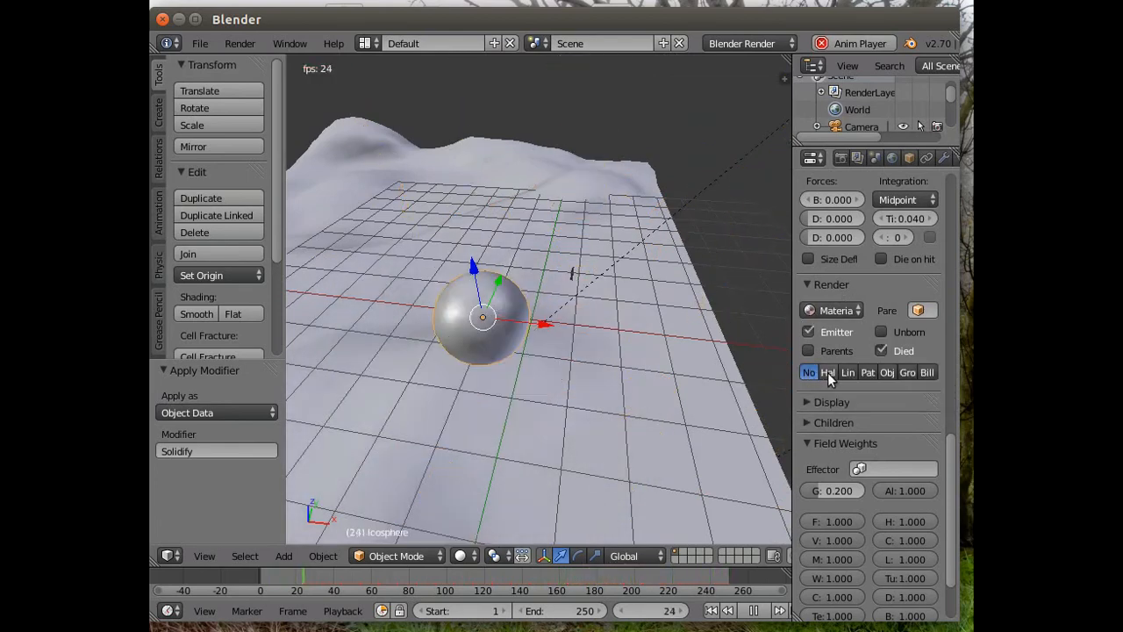
drag(793, 350, 703, 354)
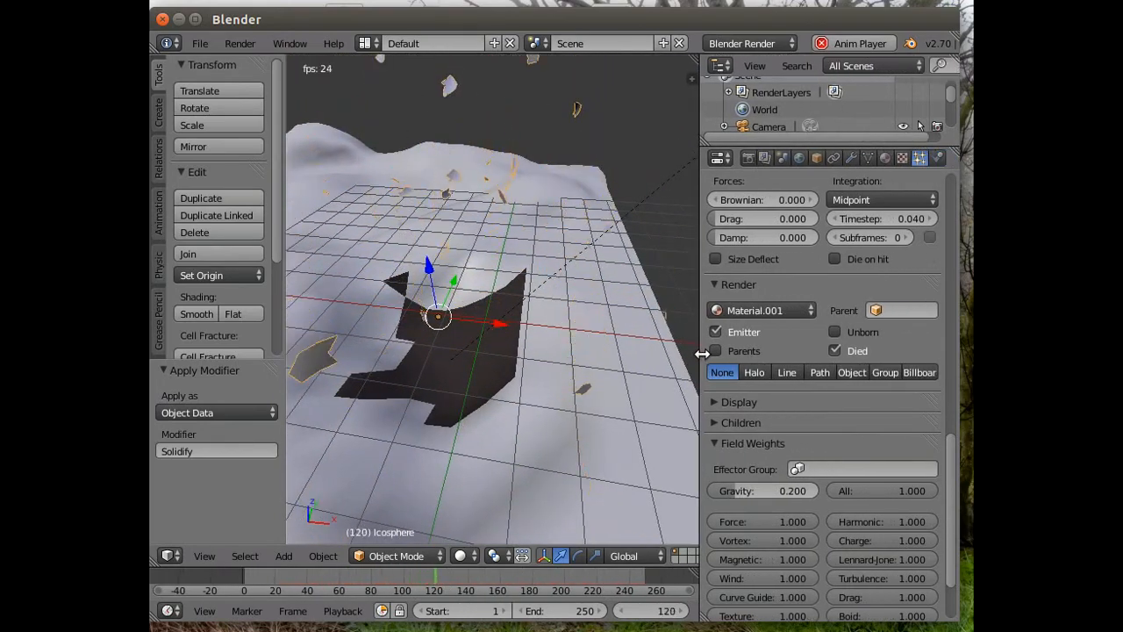
drag(953, 449, 952, 131)
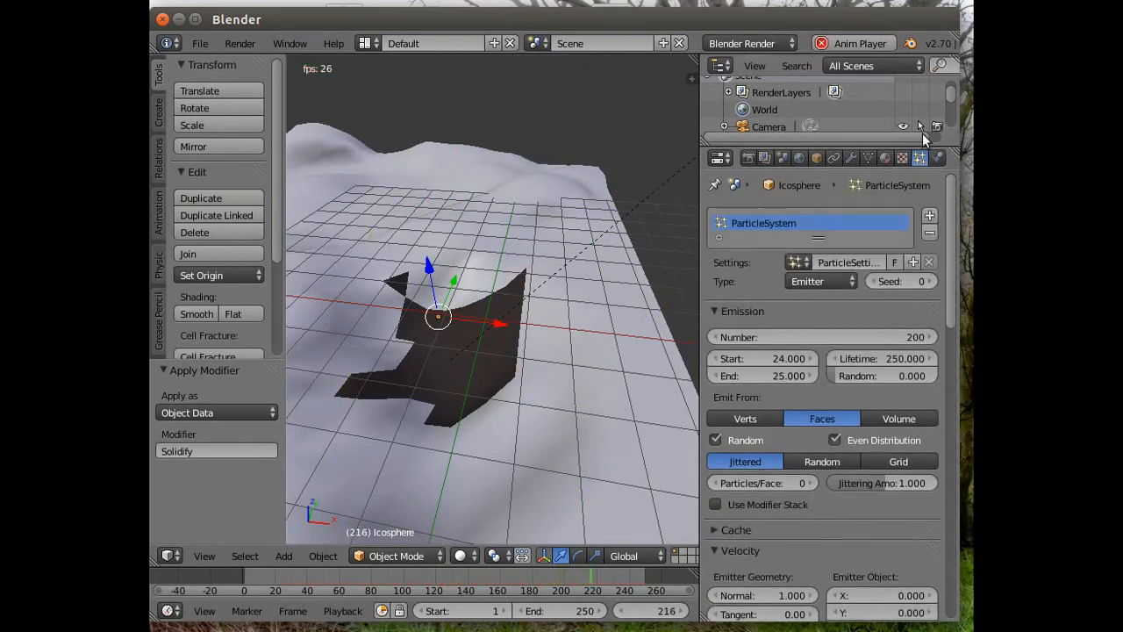
click(851, 157)
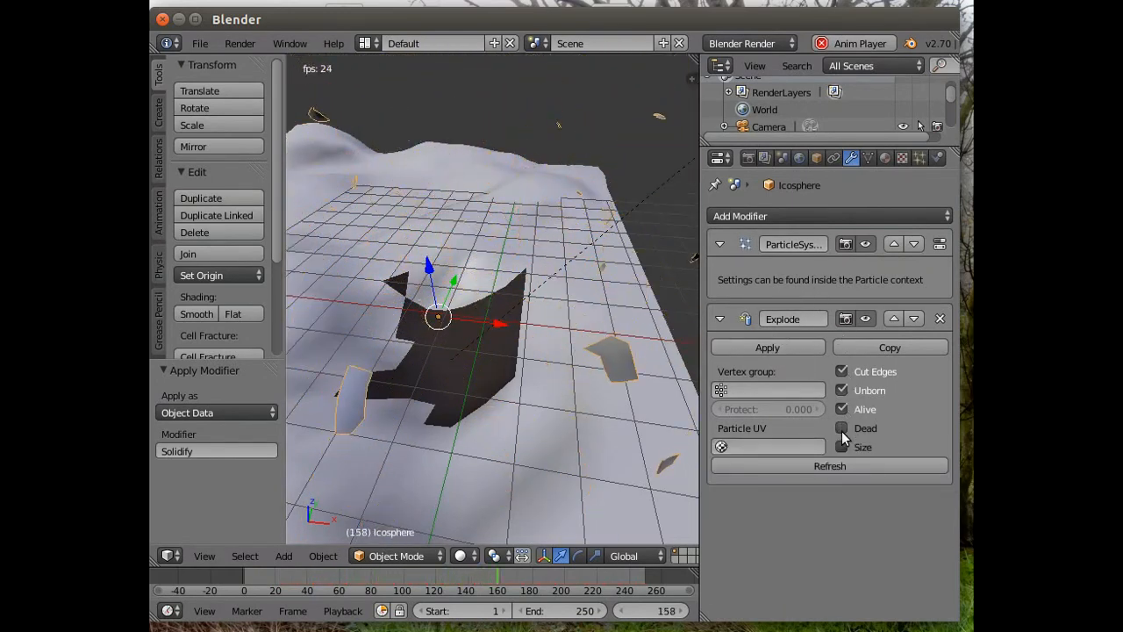
click(842, 427)
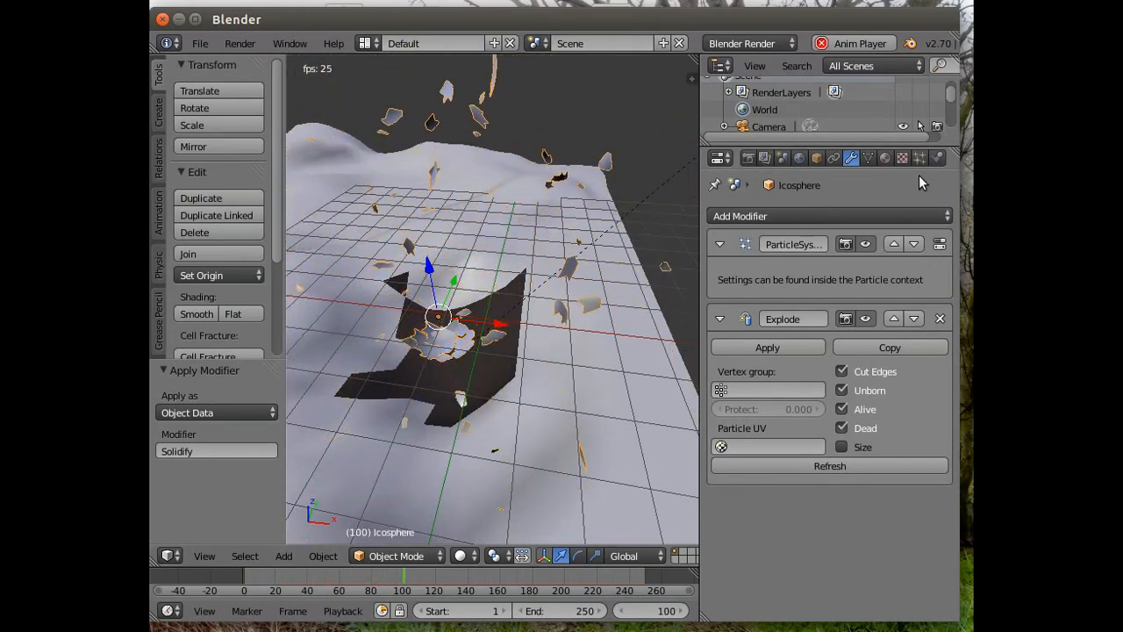
Step: Set the icosphere's particle number to 283, normal velocity to 0.840, random velocity to 1.390 and emitter object Z velocity to 3.610
click(920, 158)
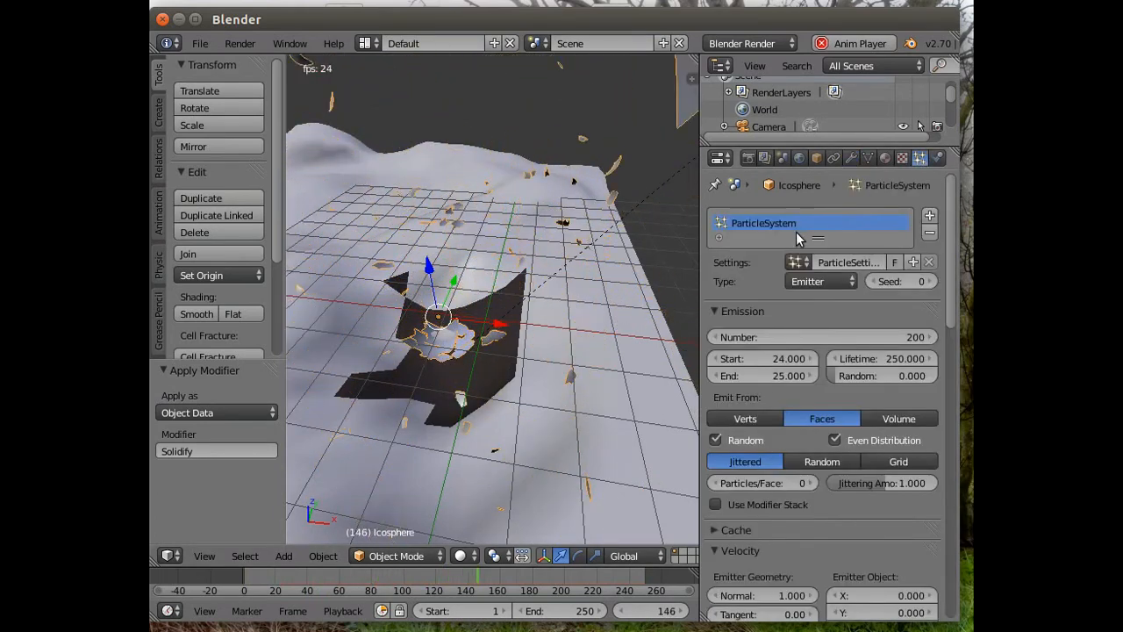
drag(797, 337, 880, 337)
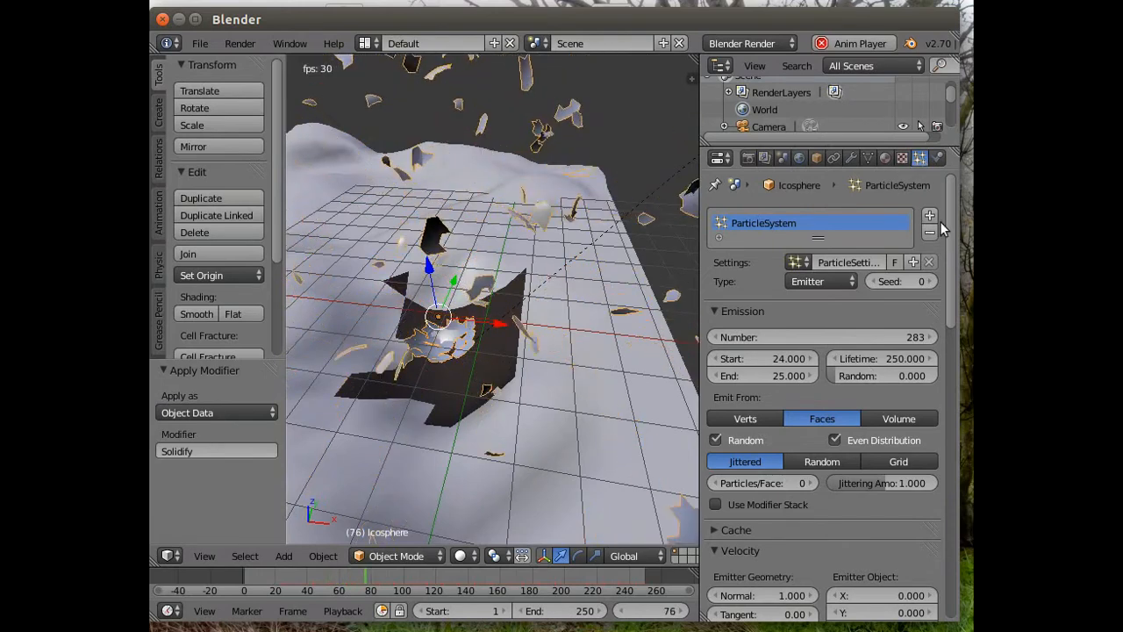
drag(944, 251, 960, 375)
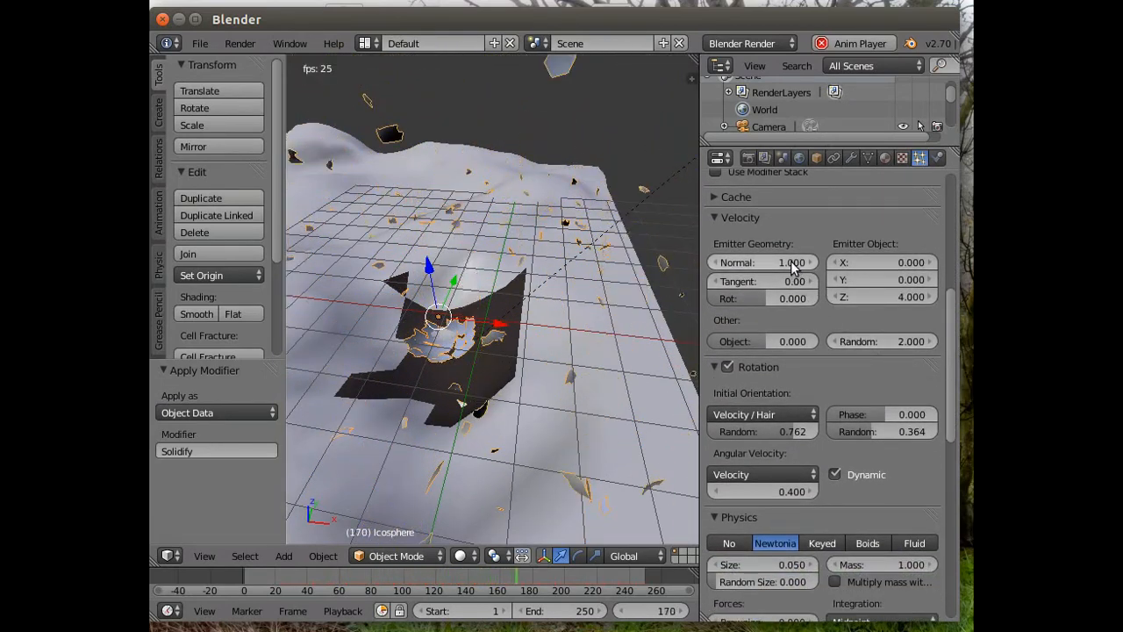
drag(793, 267, 788, 267)
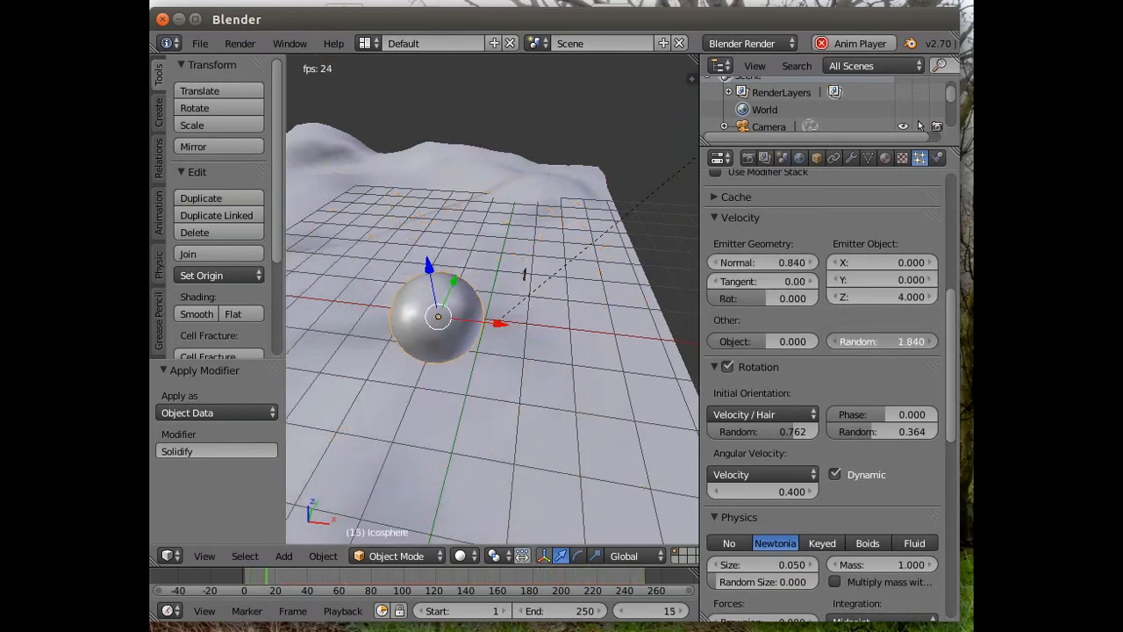
drag(890, 342, 864, 341)
mouse_move(904, 298)
mouse_down()
mouse_move(886, 298)
mouse_move(905, 301)
mouse_up()
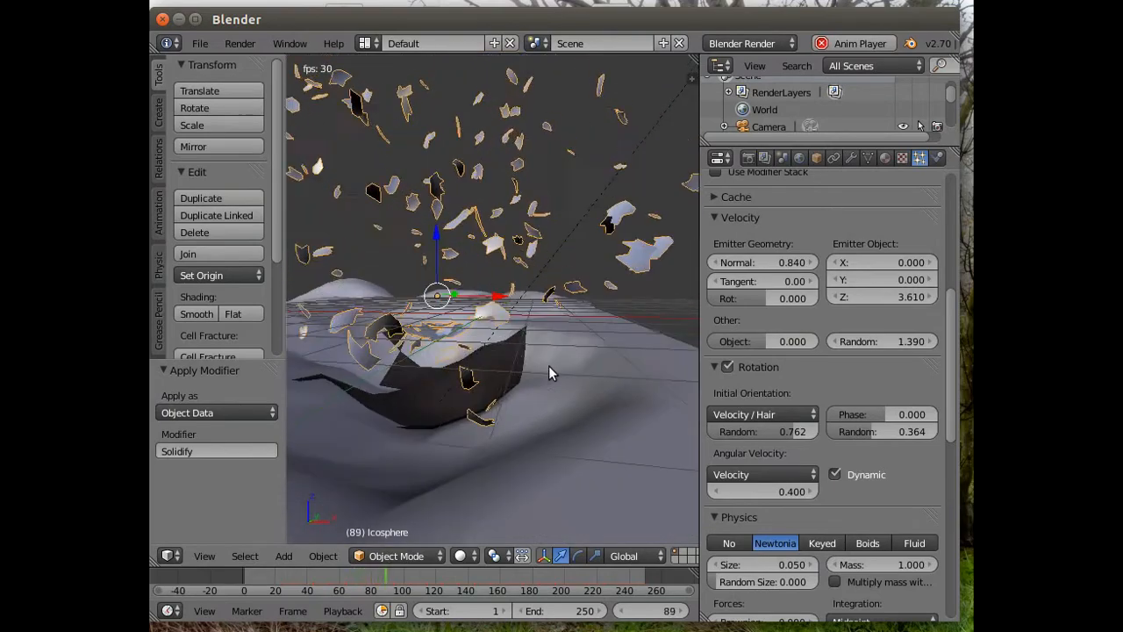
Step: Check the explosion from several angles and set the particle emission's end frame to 30
middle_drag(565, 369, 465, 317)
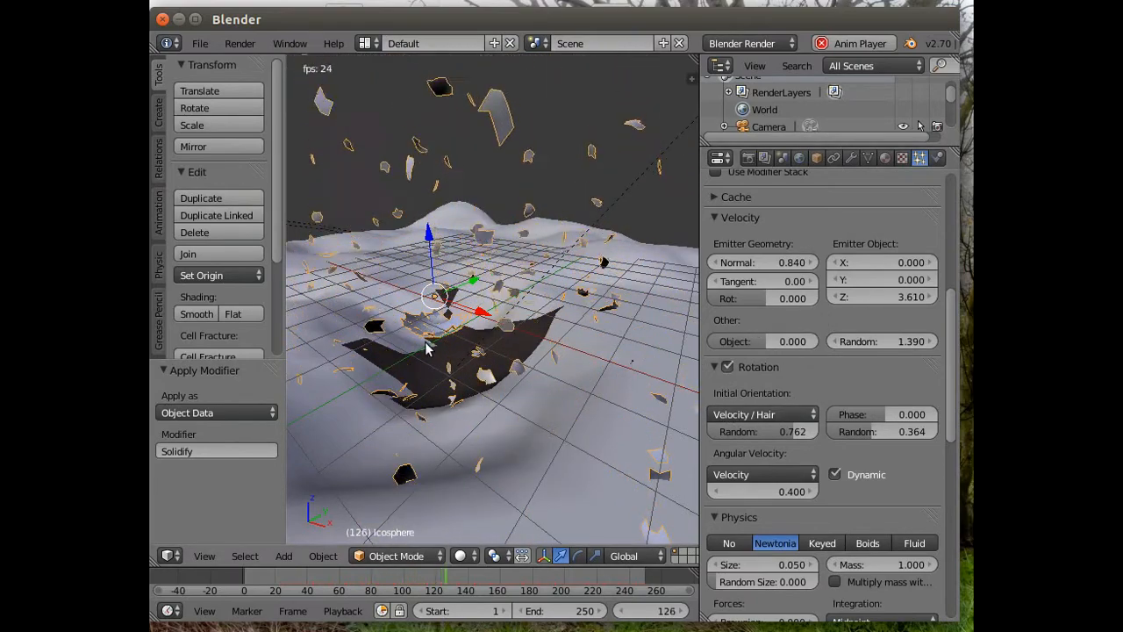
middle_drag(698, 364, 501, 369)
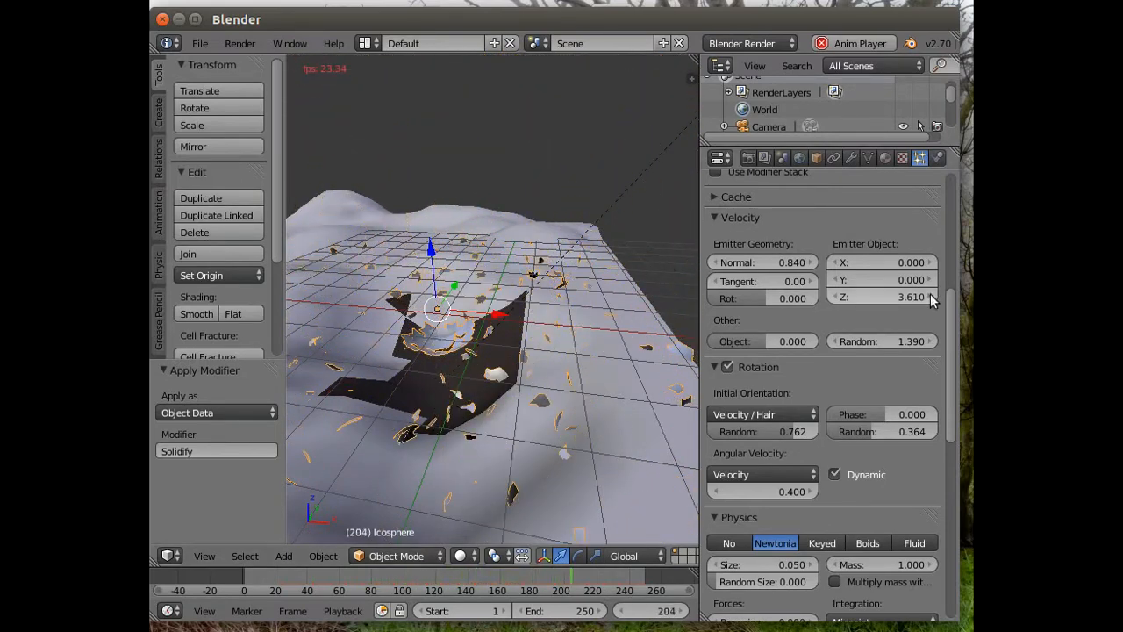
scroll(953, 299, up, 10)
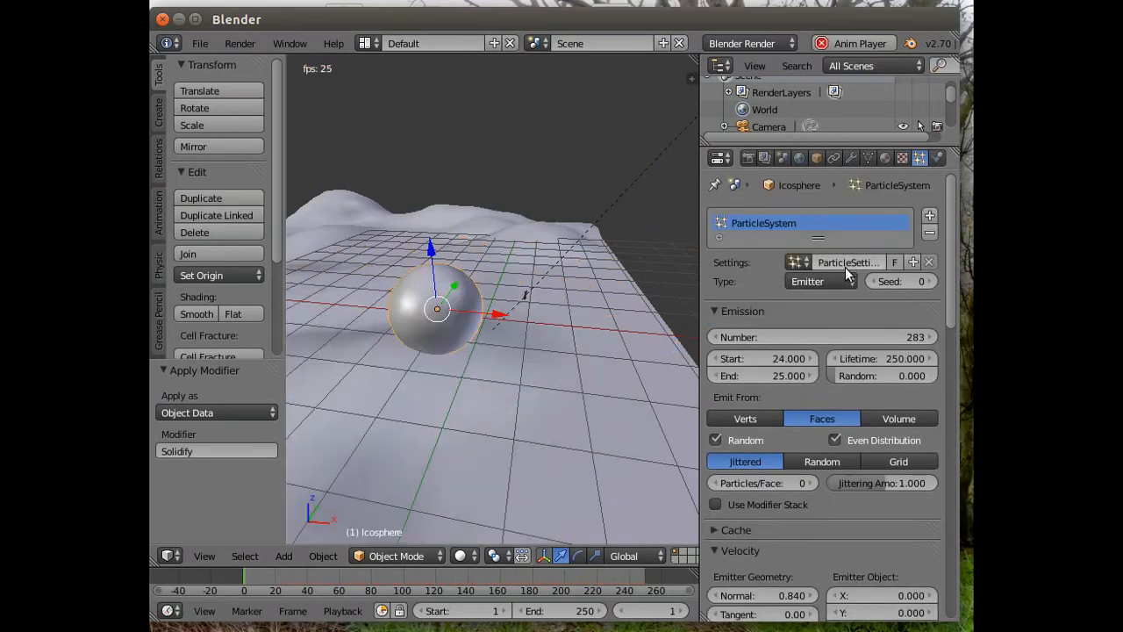
click(780, 376)
text(30)
key(Return)
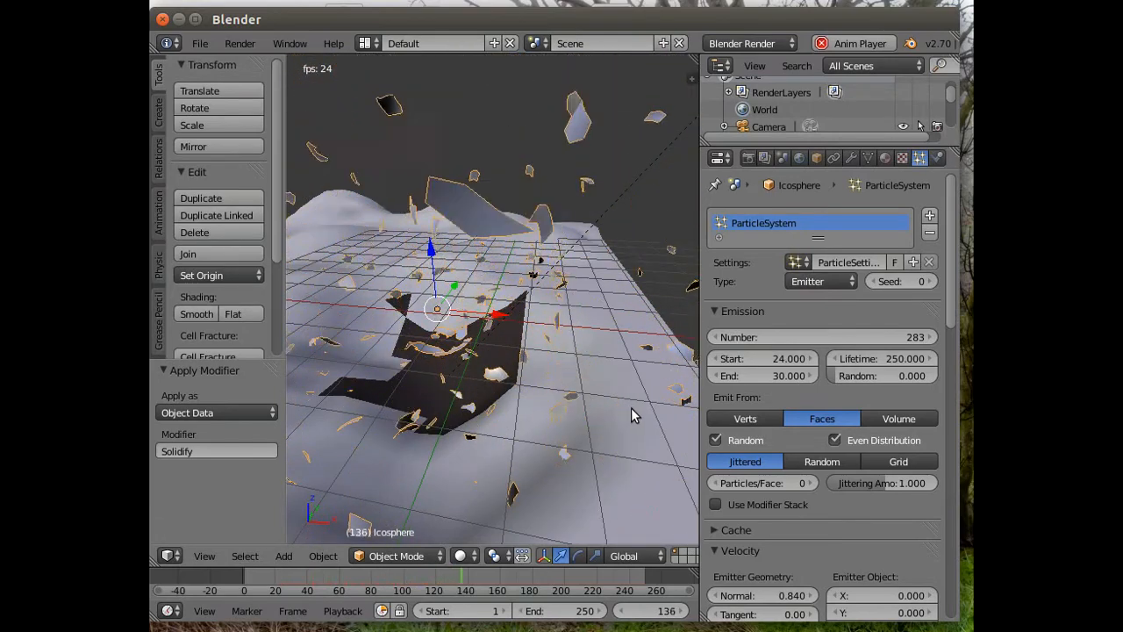
Step: Stop the animation playback and insert a Location keyframe for the icosphere at frame 22
middle_drag(465, 423, 490, 417)
middle_drag(404, 427, 478, 384)
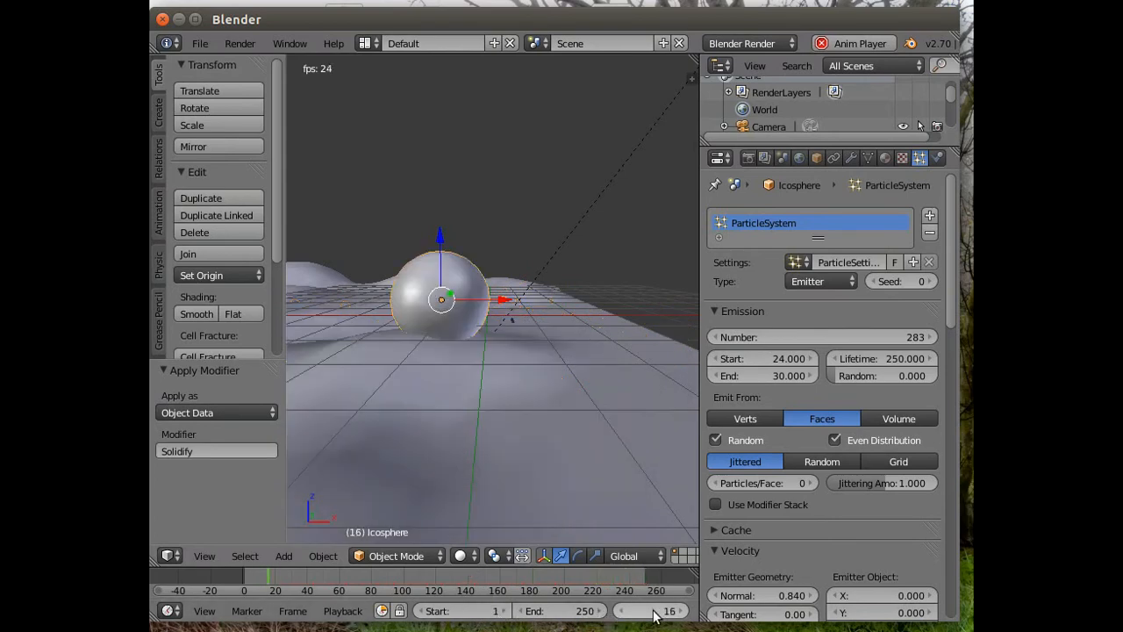
scroll(671, 615, down, 3)
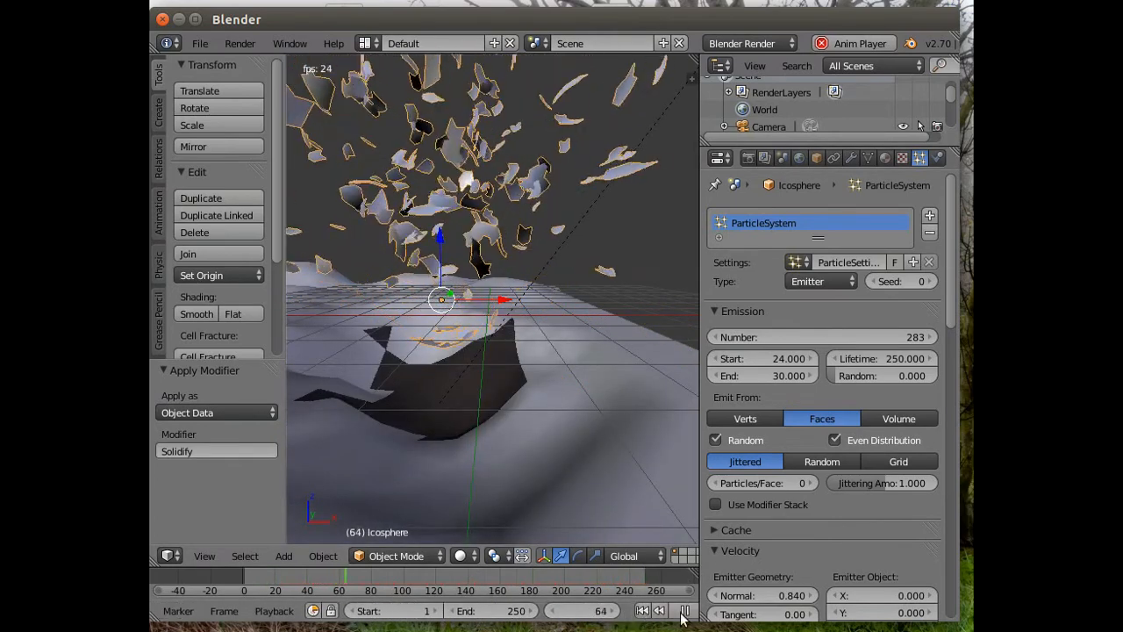
click(686, 612)
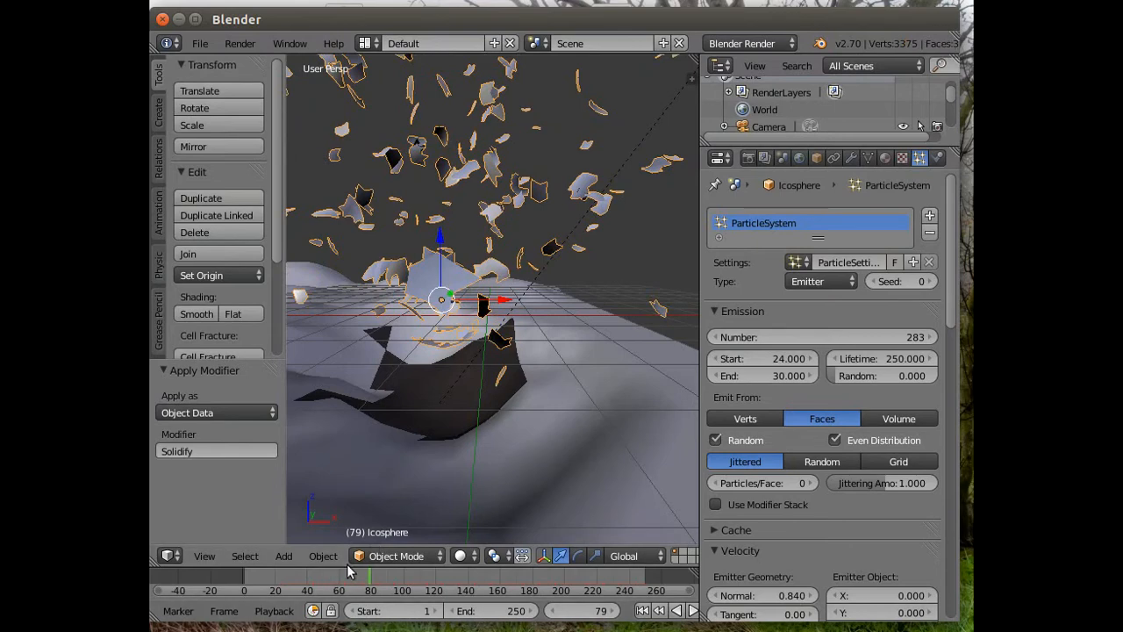
drag(343, 574, 277, 578)
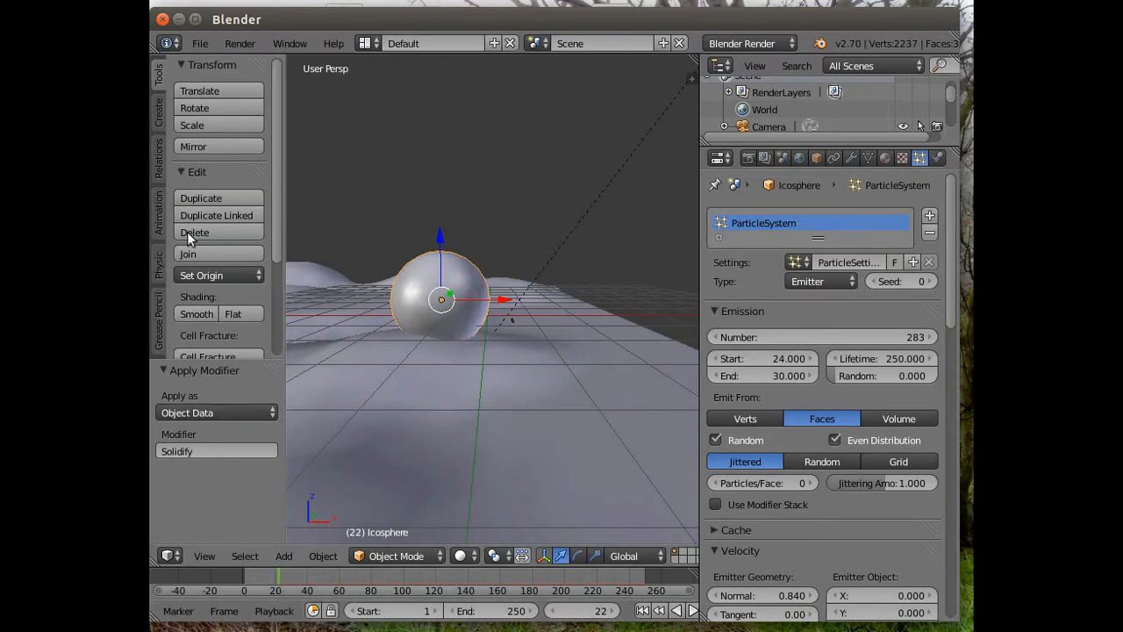
click(160, 215)
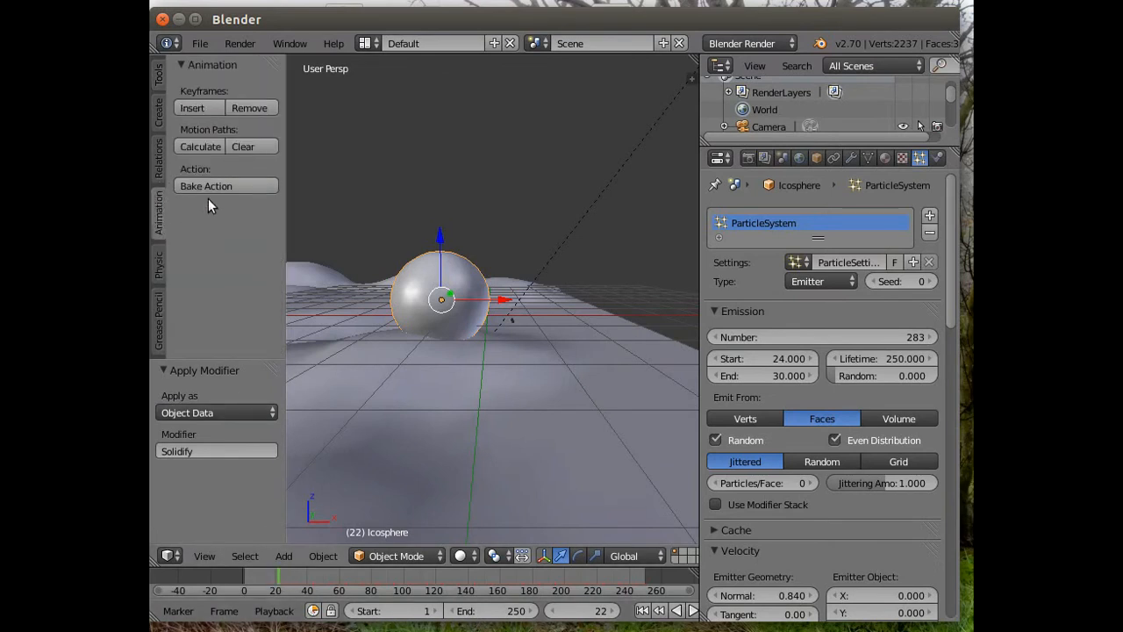
click(198, 107)
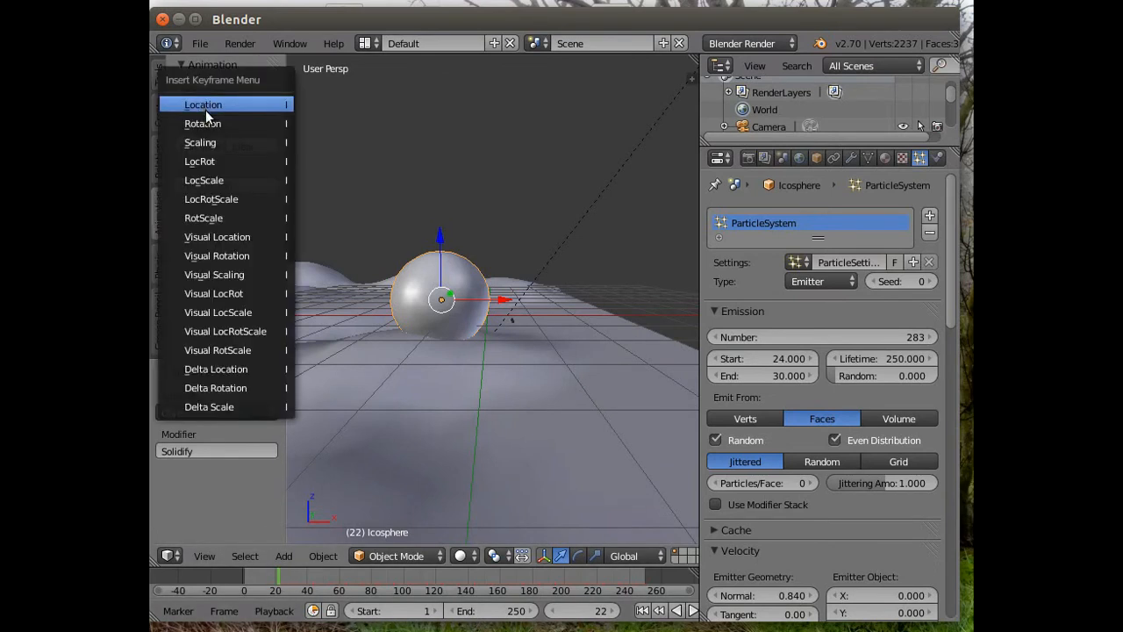
click(205, 109)
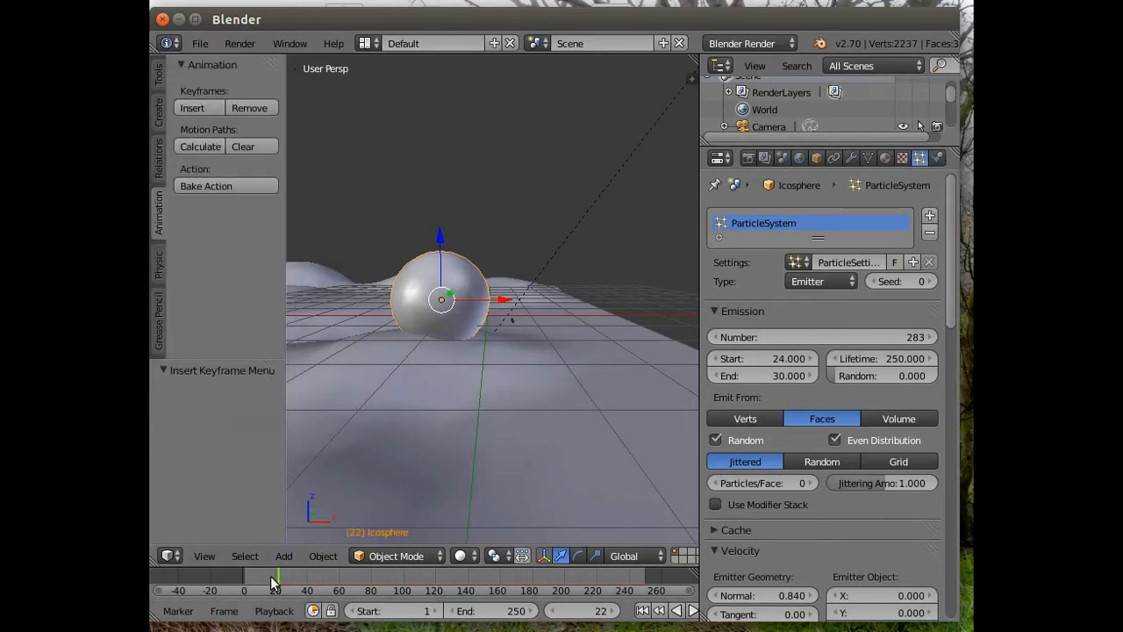
Step: At frame 30, lower the icosphere along Z into the crater and insert a Location keyframe
drag(280, 576, 289, 576)
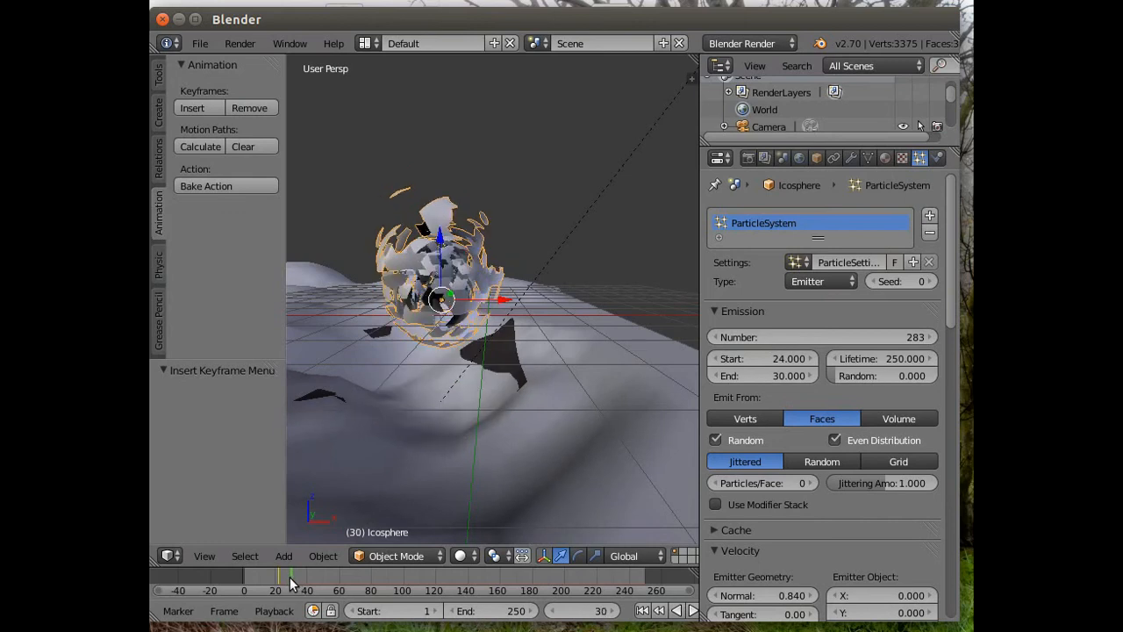
drag(440, 239, 441, 326)
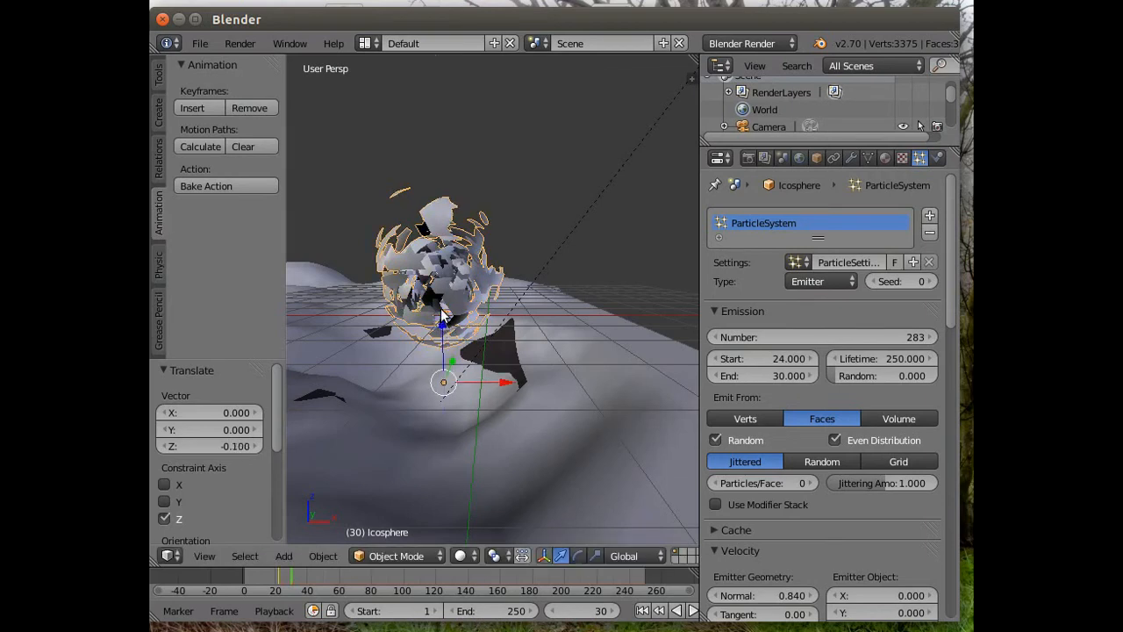
click(193, 107)
click(195, 110)
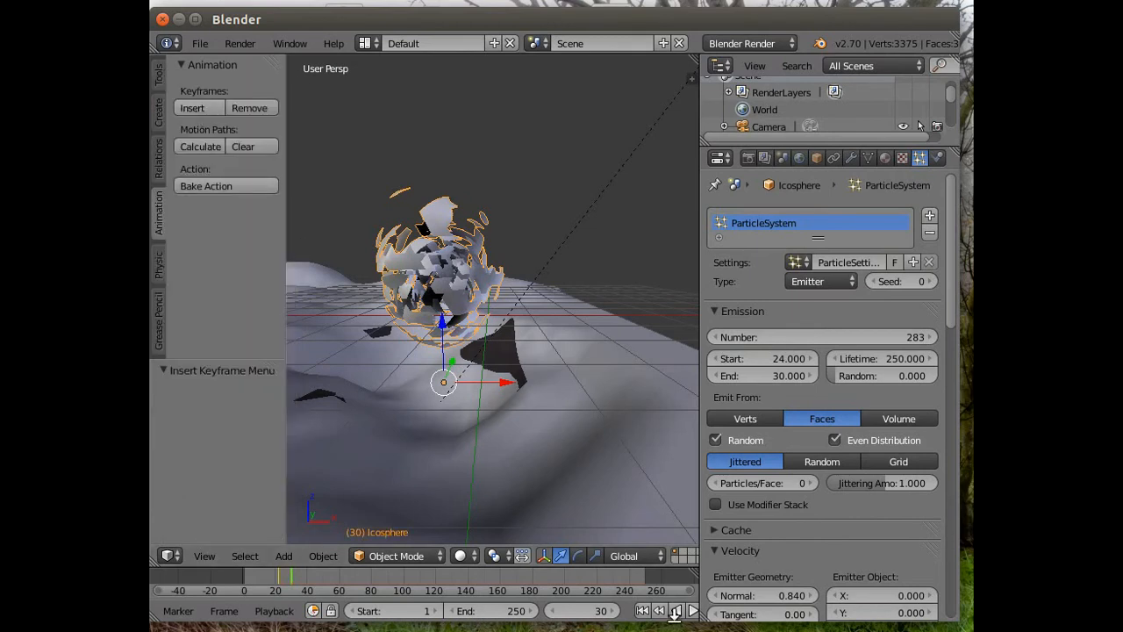
Step: Set the particle emission's end frame to 37.200 and review the explosion by replaying it from frame 1
click(643, 612)
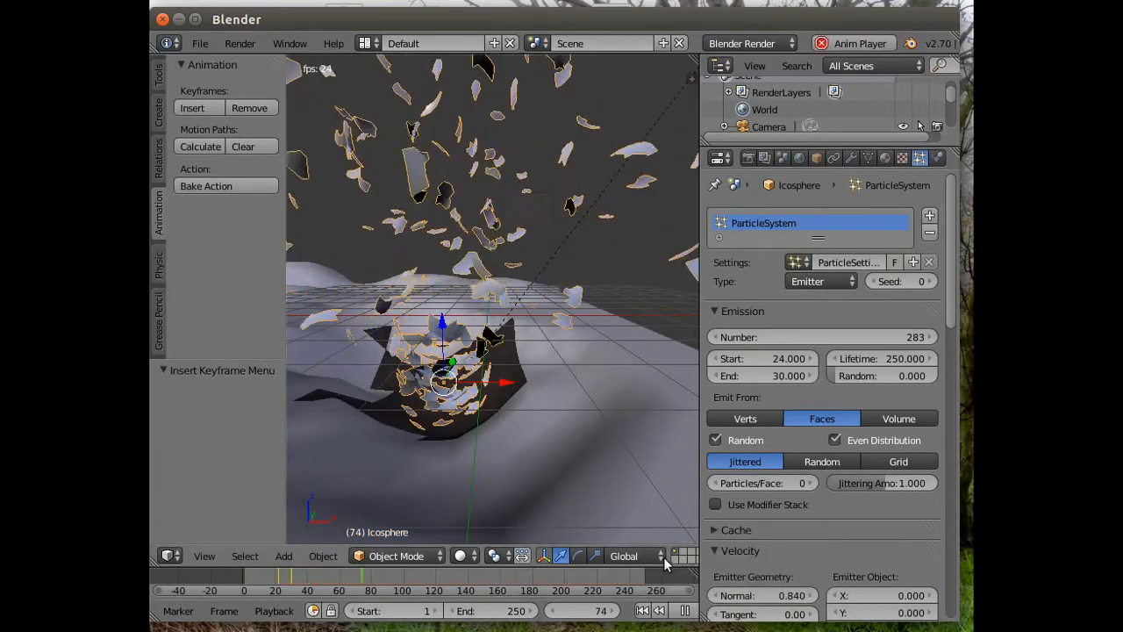
middle_drag(464, 479, 465, 351)
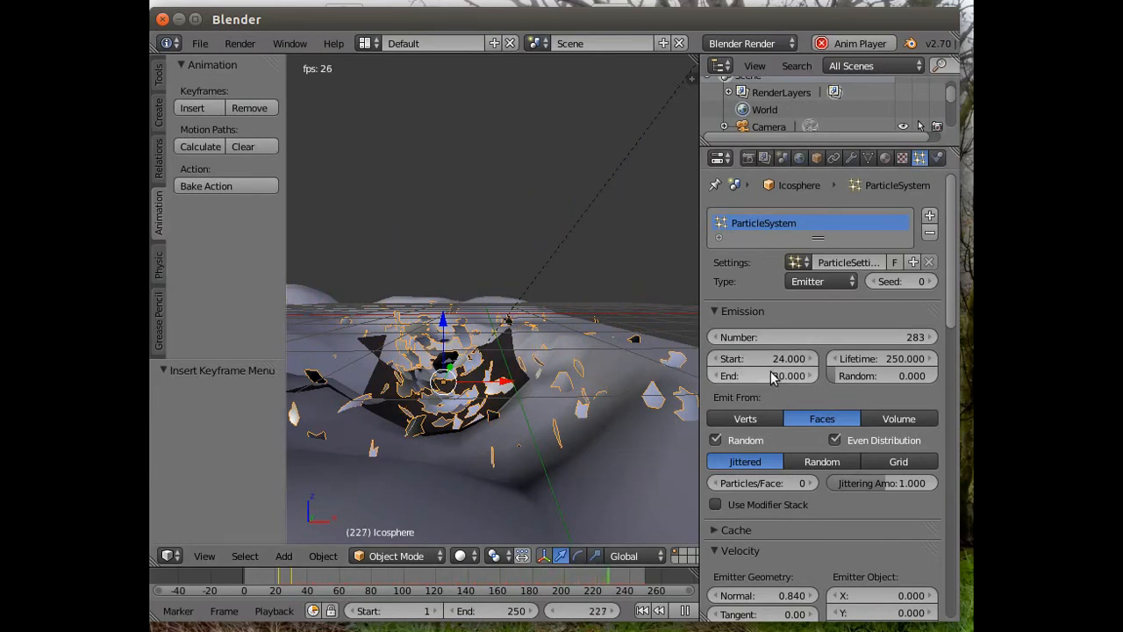
drag(762, 376, 802, 375)
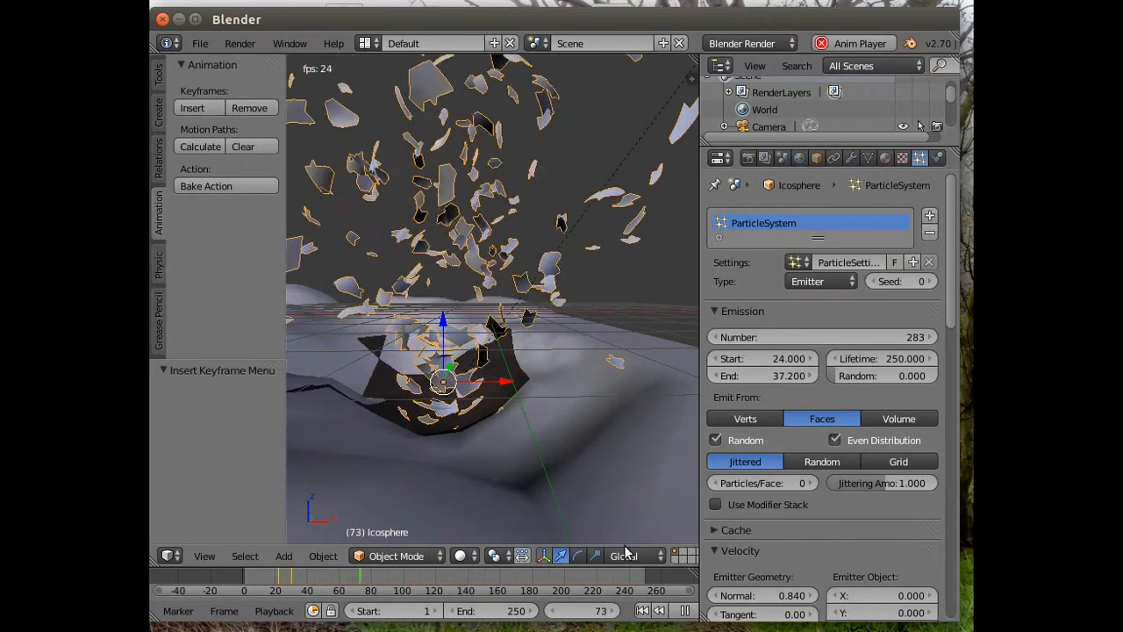
click(645, 612)
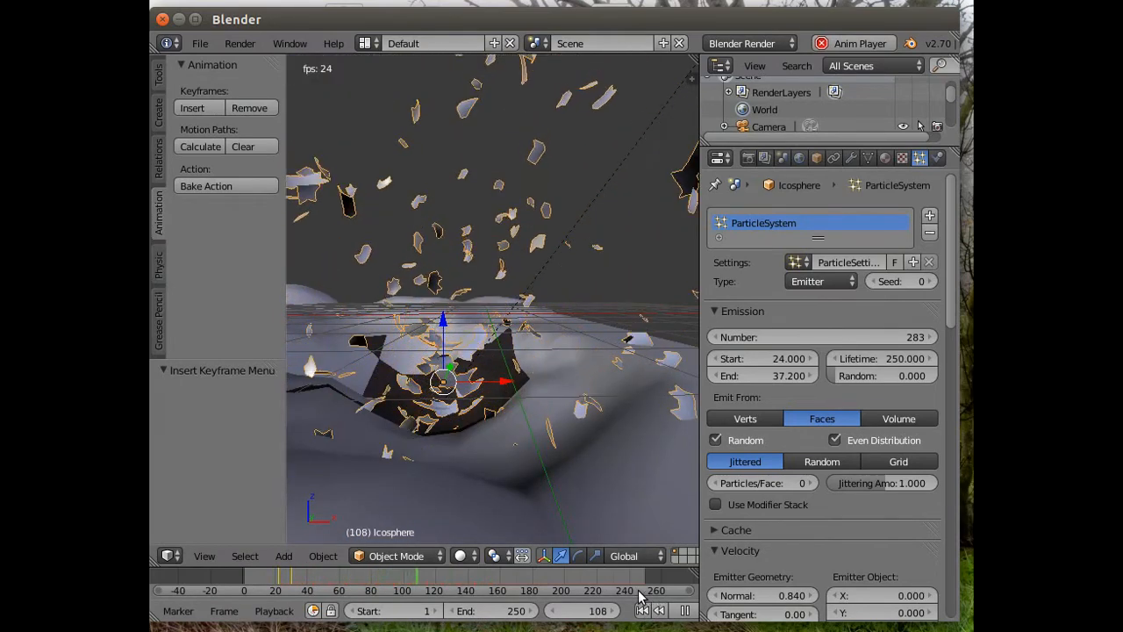
middle_drag(553, 486, 394, 513)
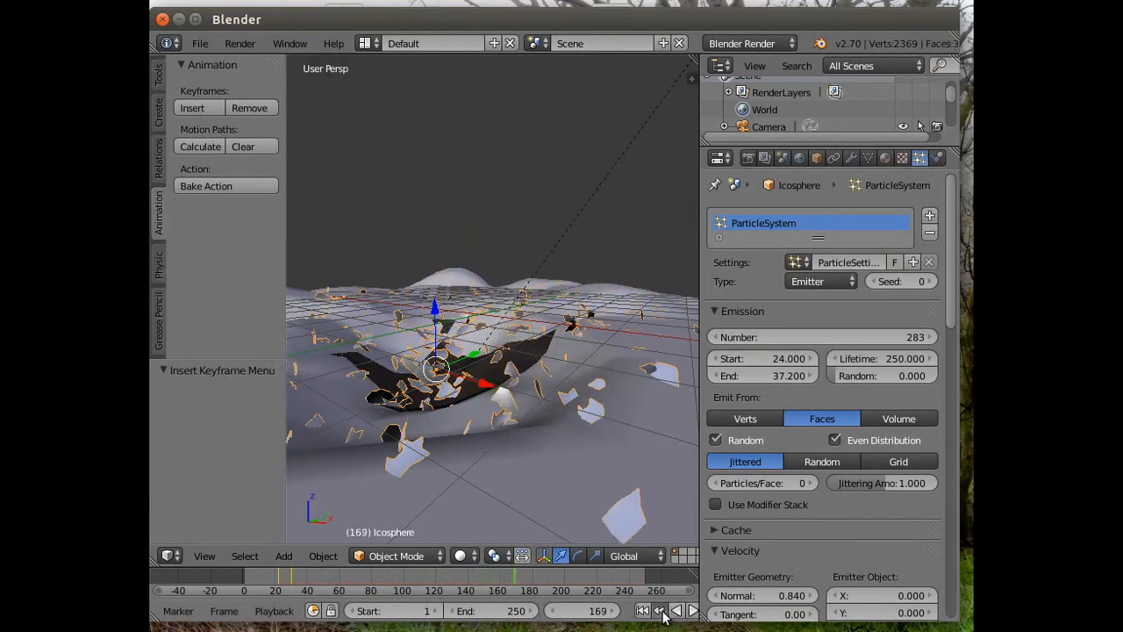
Step: Try to delete the icosphere's keyframe at frame 22
click(661, 612)
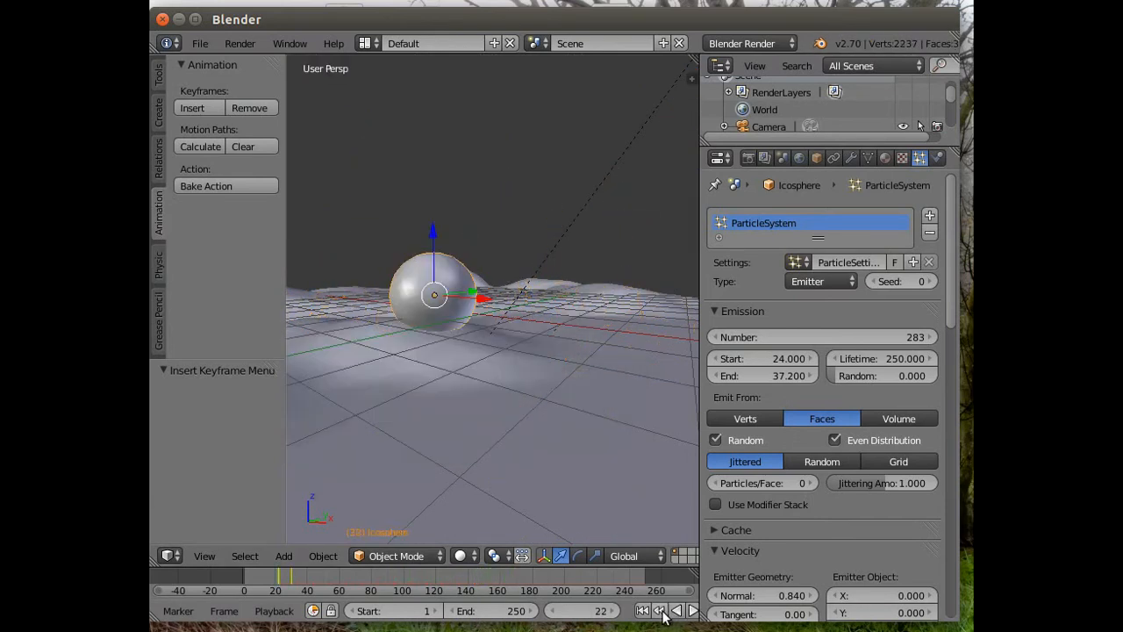
click(235, 105)
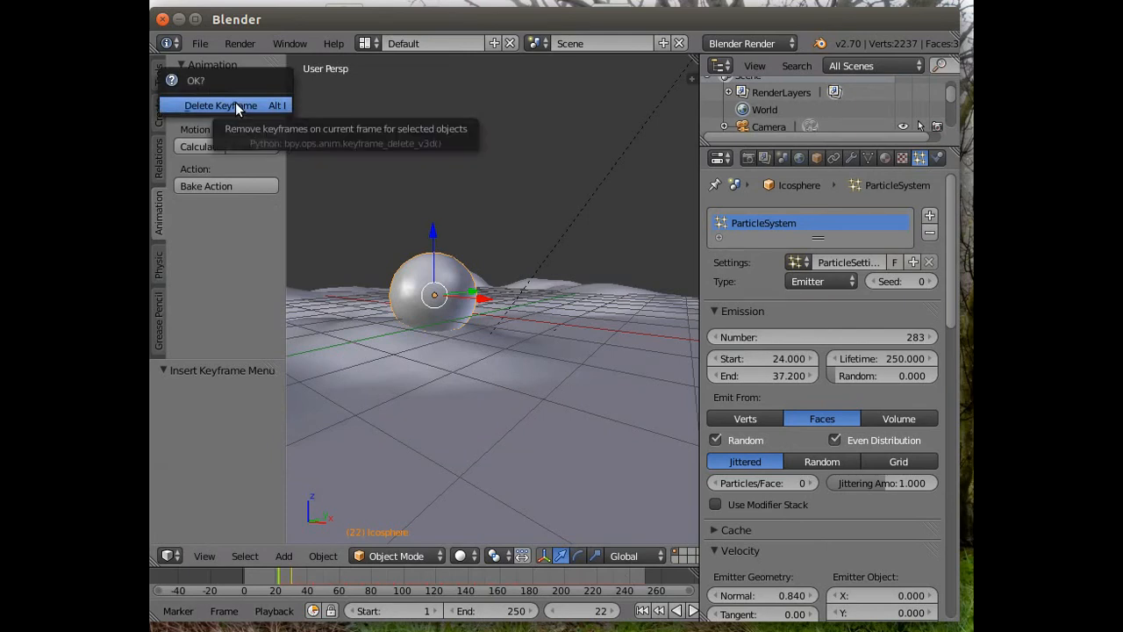
click(235, 105)
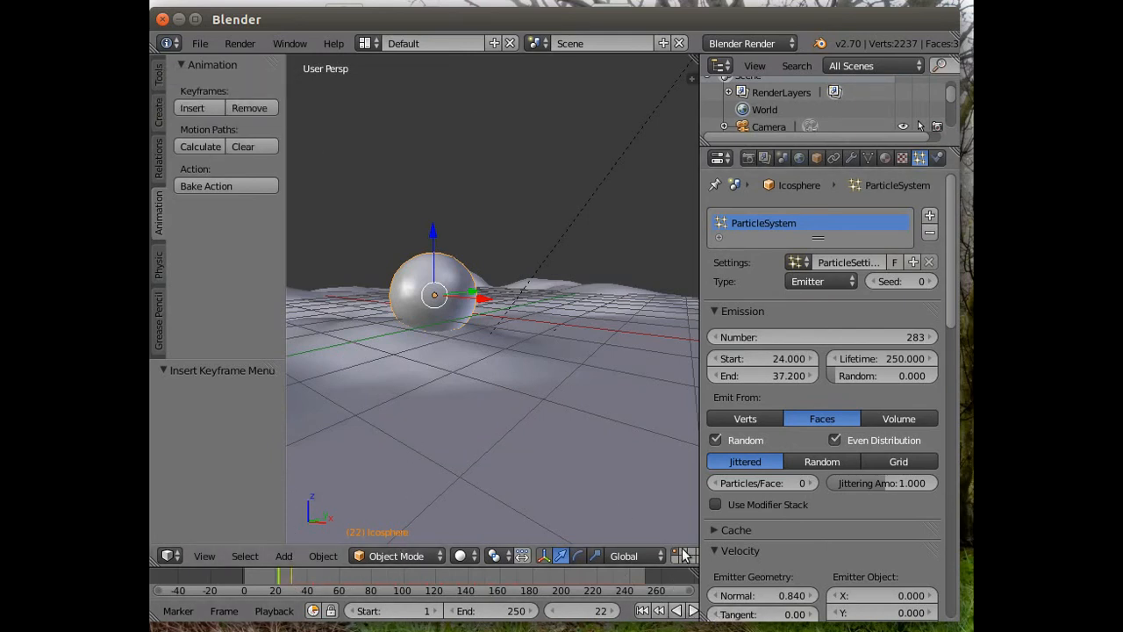
Step: Widen the 3D view and delete the icosphere's keyframe at frame 30
drag(699, 519, 755, 521)
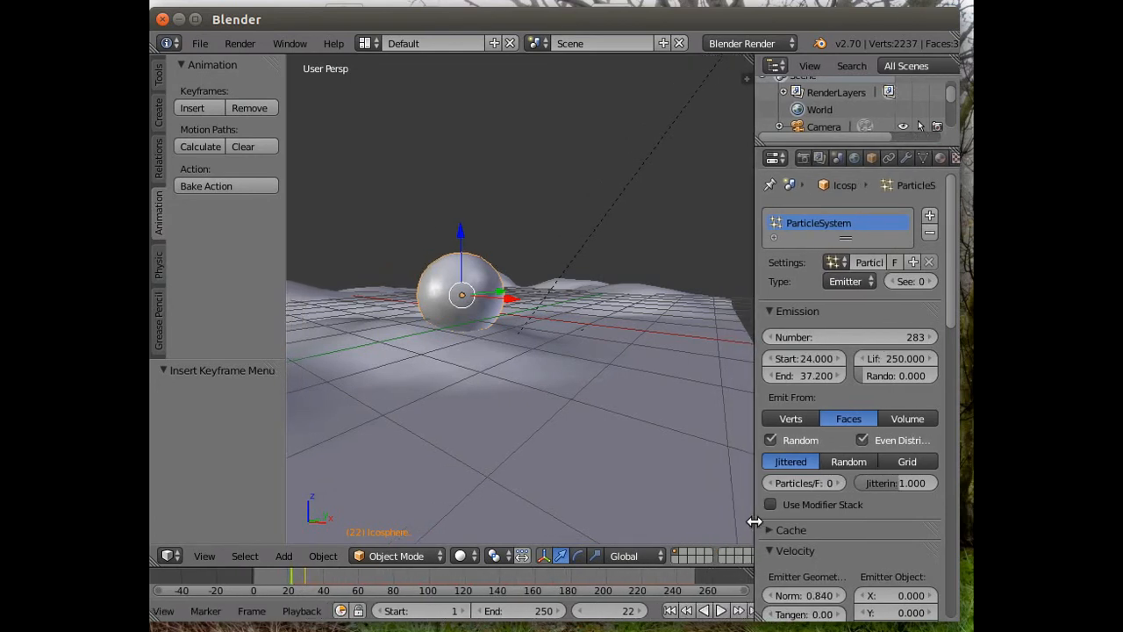
click(738, 612)
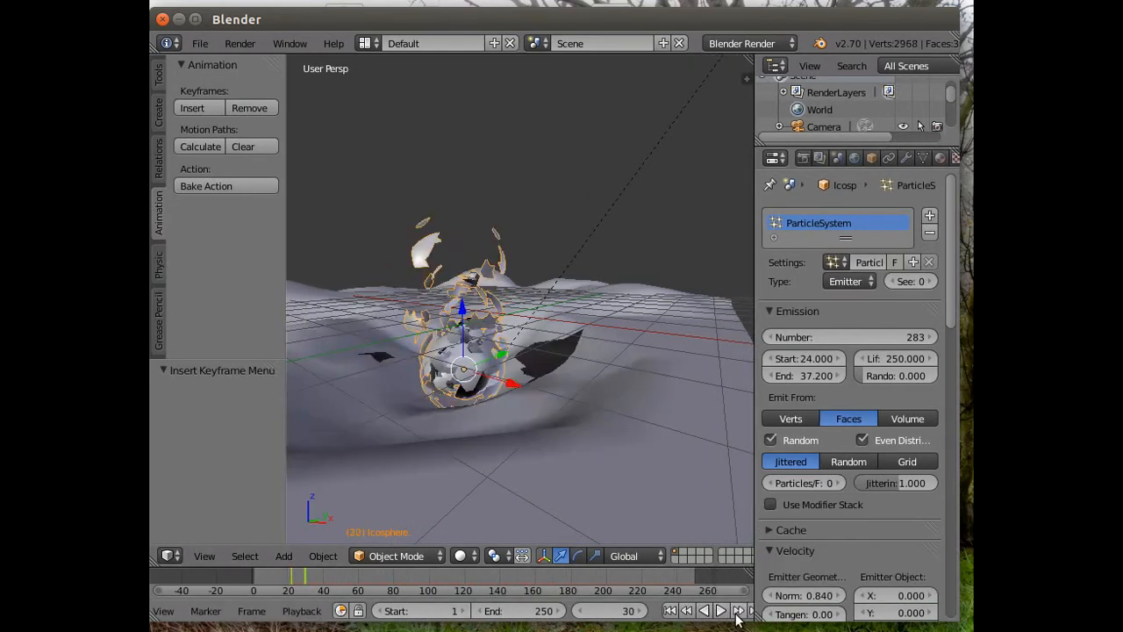
click(244, 105)
click(244, 105)
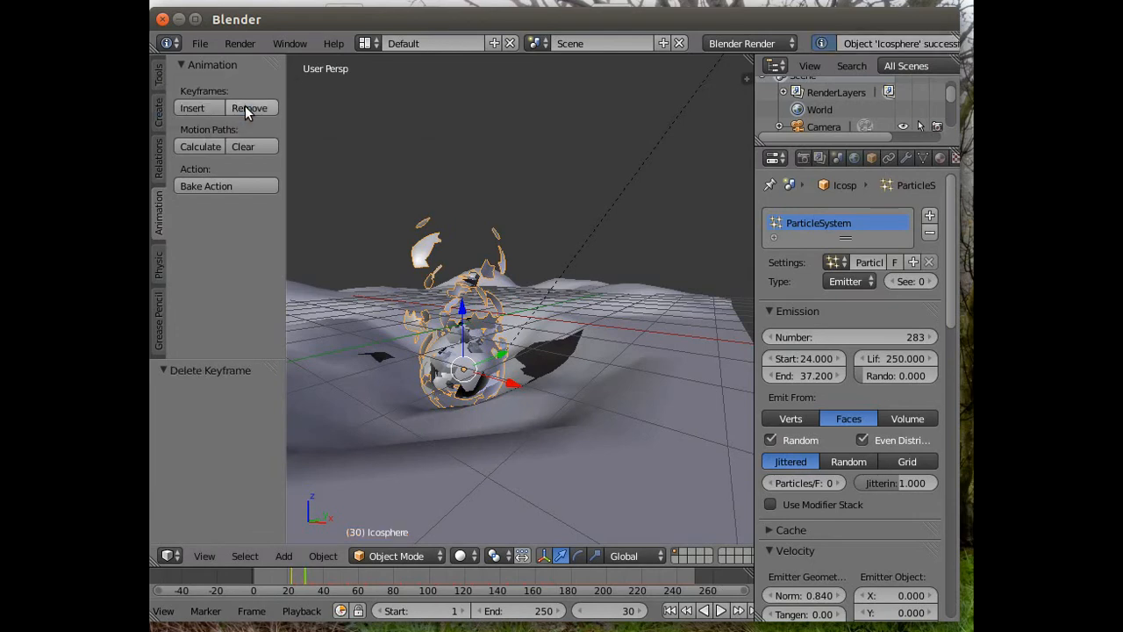
Step: Insert a Location keyframe for the icosphere at frame 27, leaving it at its height above the crater
click(685, 612)
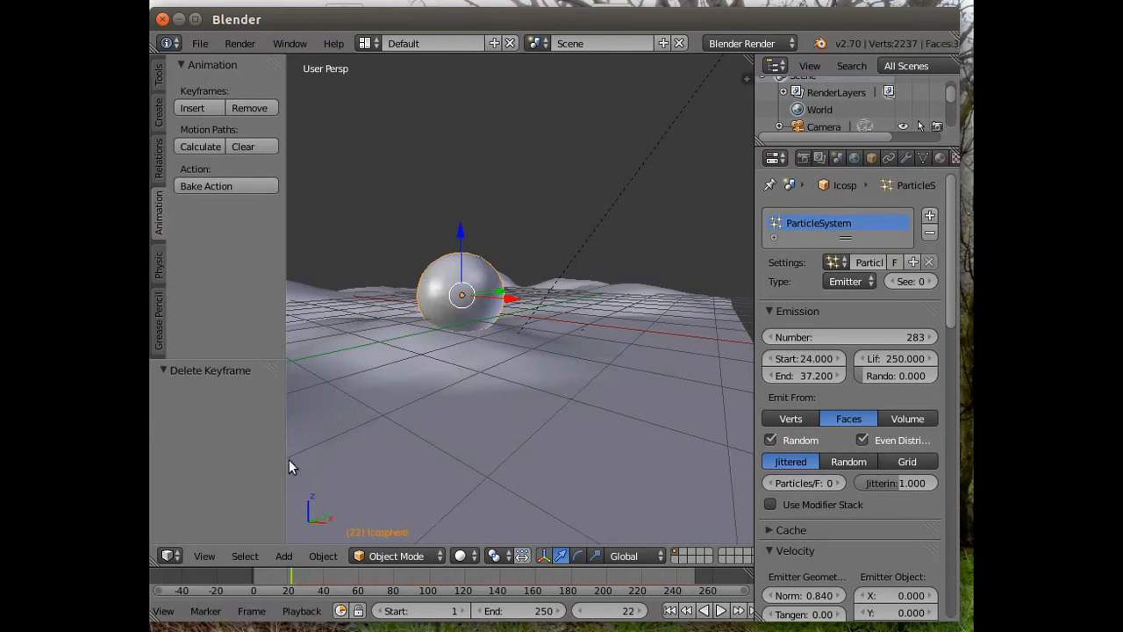
click(298, 576)
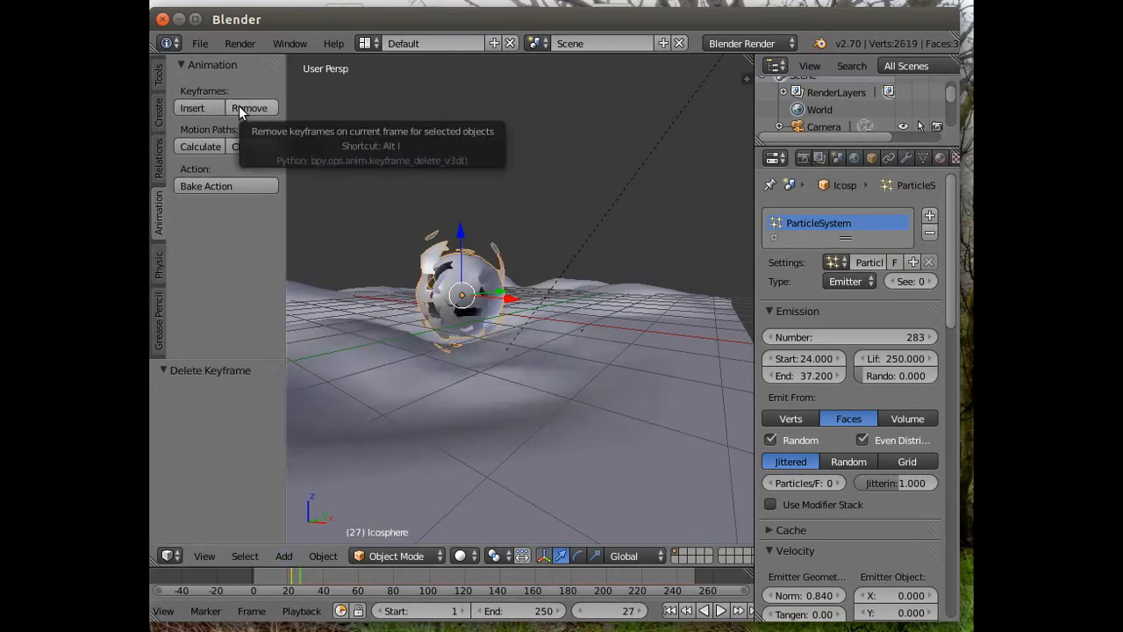
click(197, 106)
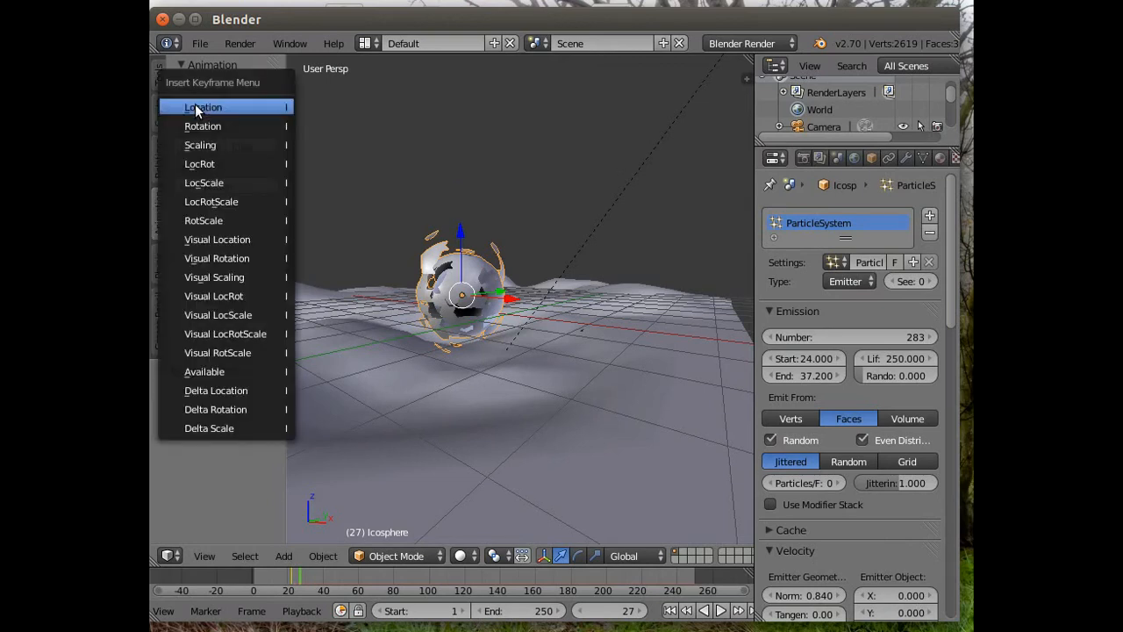
click(197, 107)
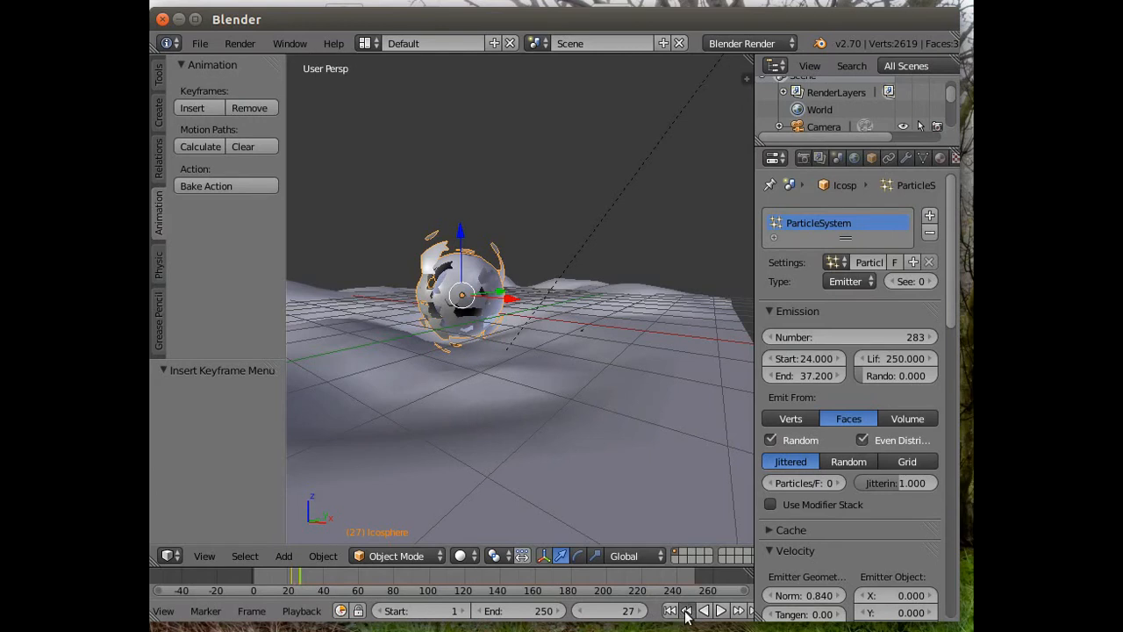
Step: Return to the icosphere's keyframe at frame 22 and delete it
click(687, 612)
click(236, 106)
click(237, 106)
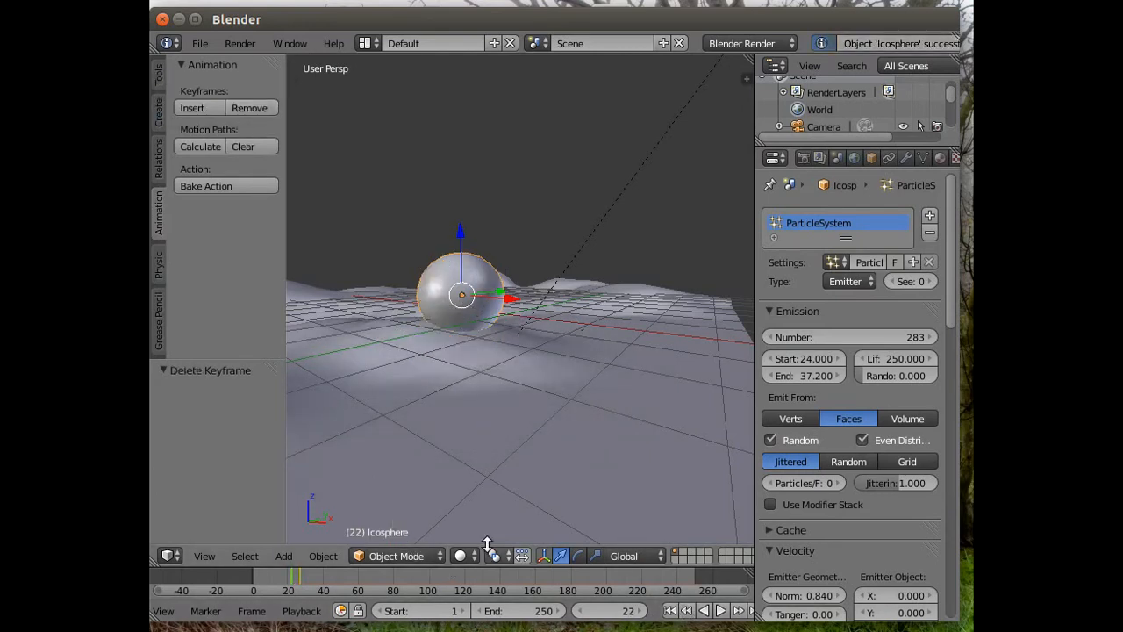
Step: At frame 32, lower the icosphere about 1.687 units along Z and insert a Location keyframe
drag(298, 579, 307, 580)
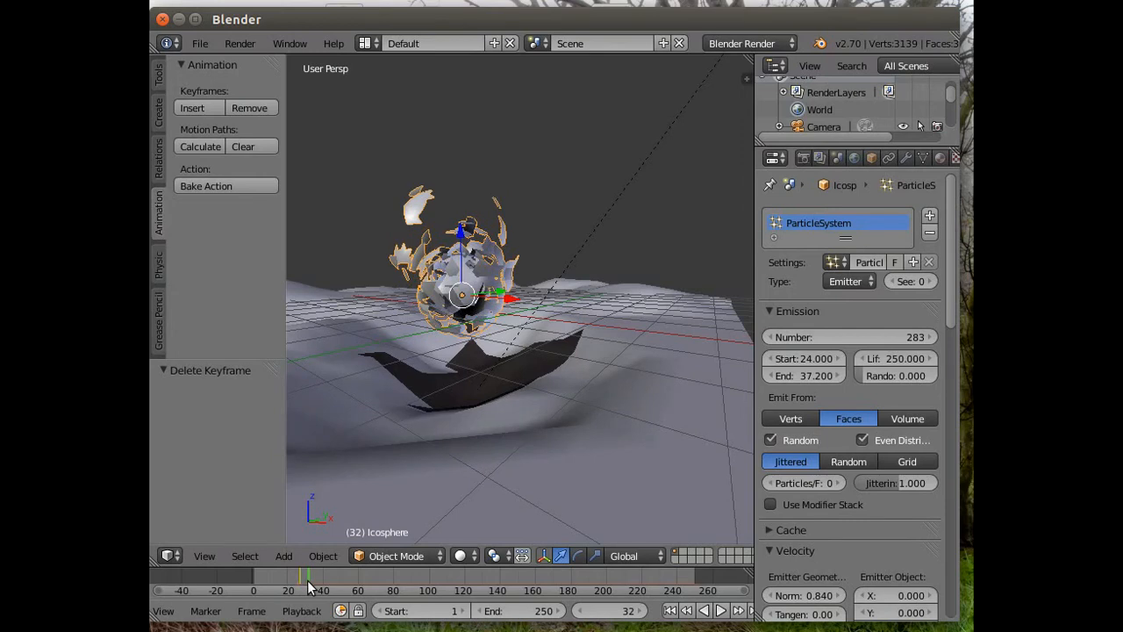
drag(462, 235, 458, 299)
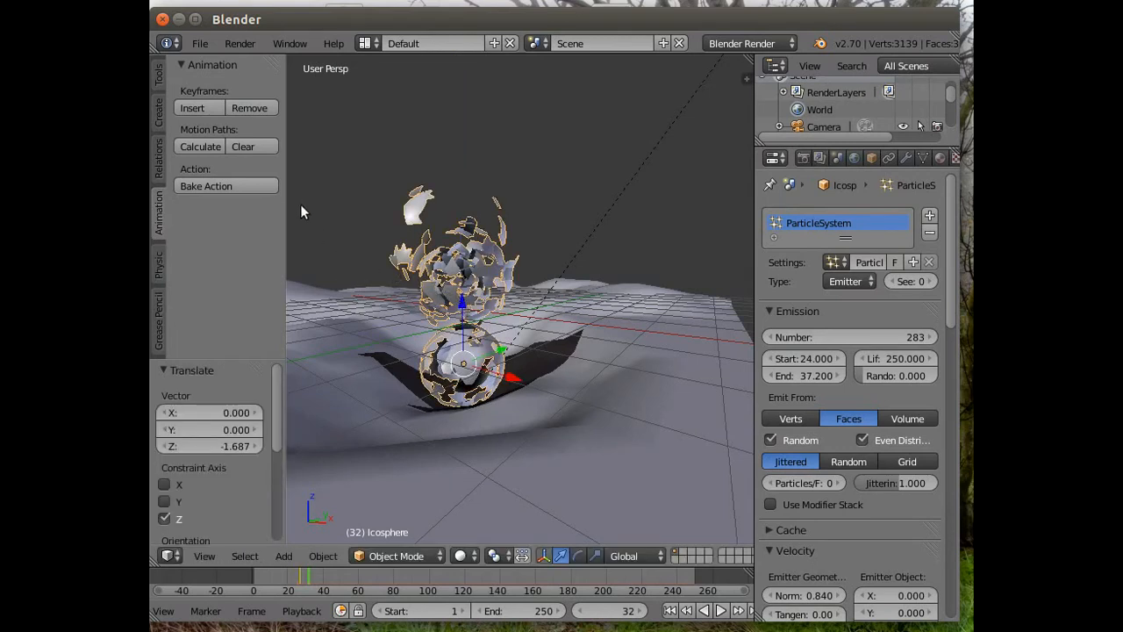
click(196, 107)
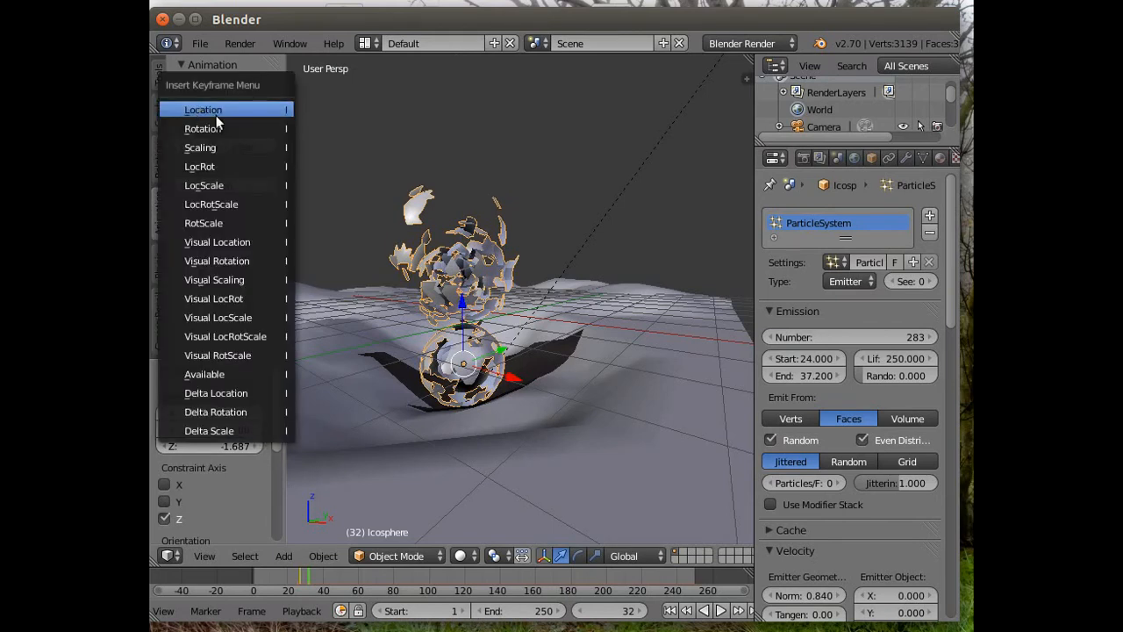
click(216, 111)
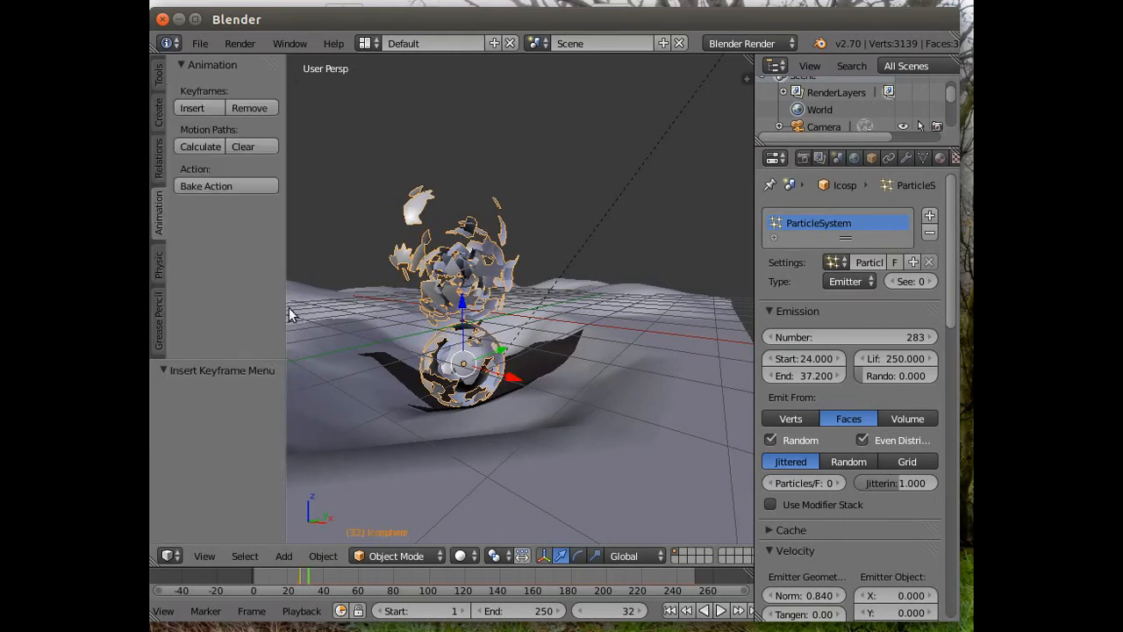
Step: Replay the animation from frame 1 to examine the sphere's drop and explosion
click(667, 611)
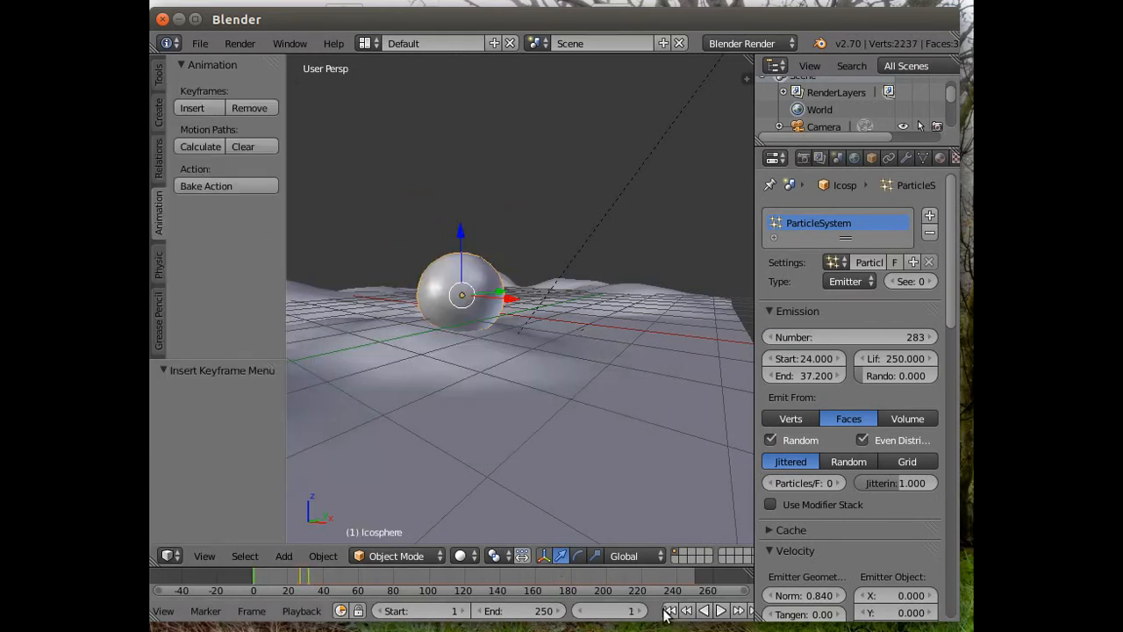
click(722, 613)
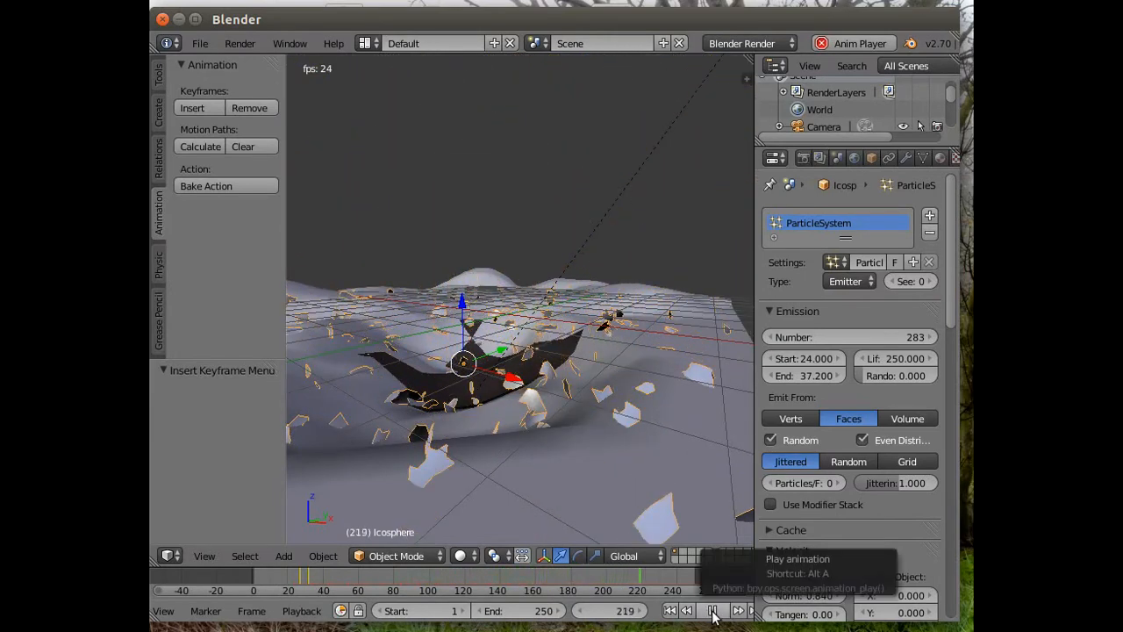
click(712, 612)
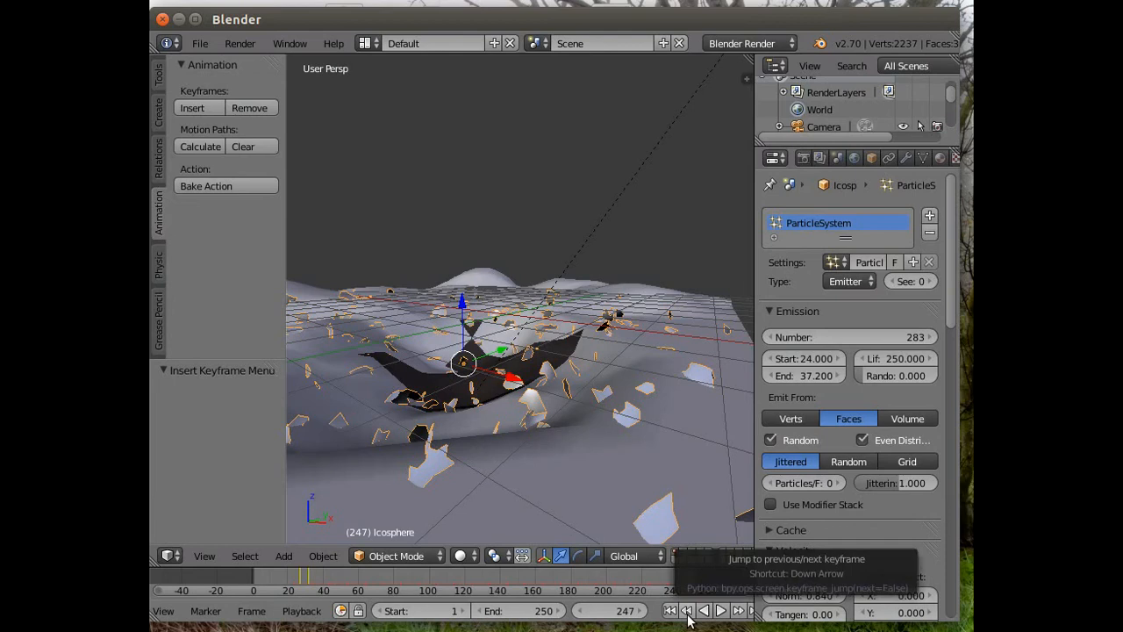
Step: Return to the icosphere's keyframe at frame 32 and delete it
click(688, 613)
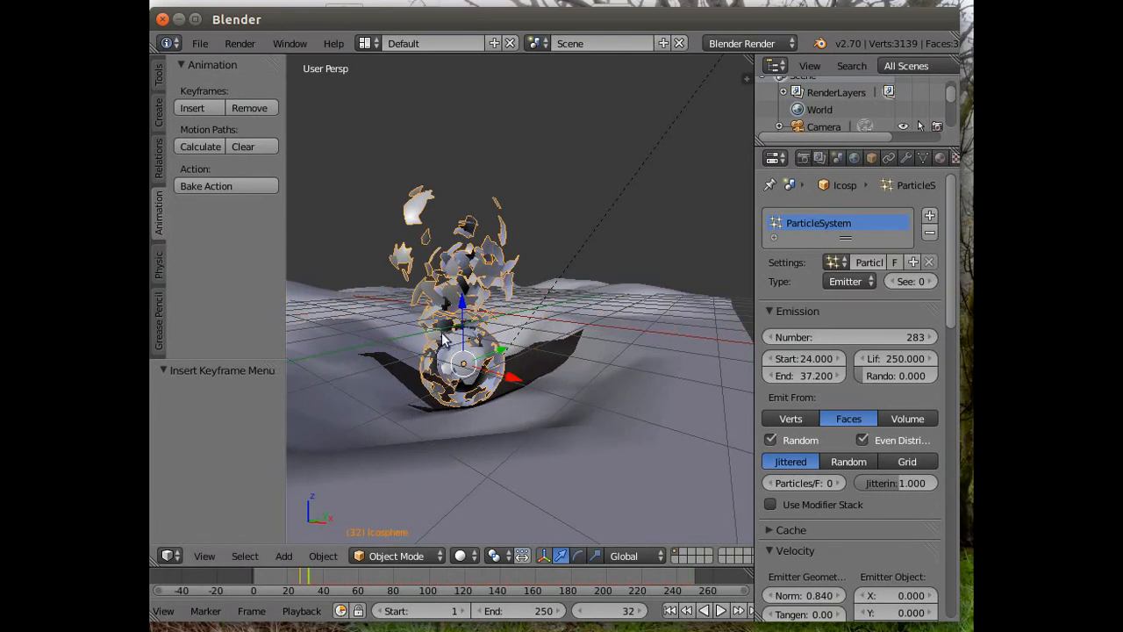
click(246, 108)
click(244, 101)
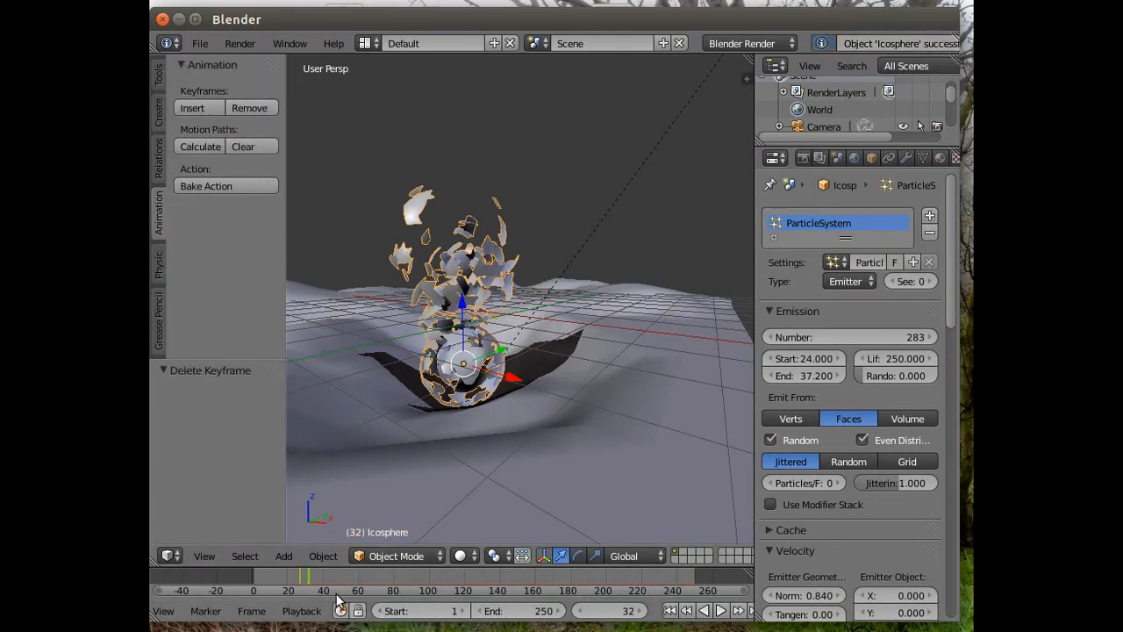
Step: At frame 39, lower the icosphere about 2.546 units along Z into the crater and insert a Location keyframe
drag(308, 576, 321, 576)
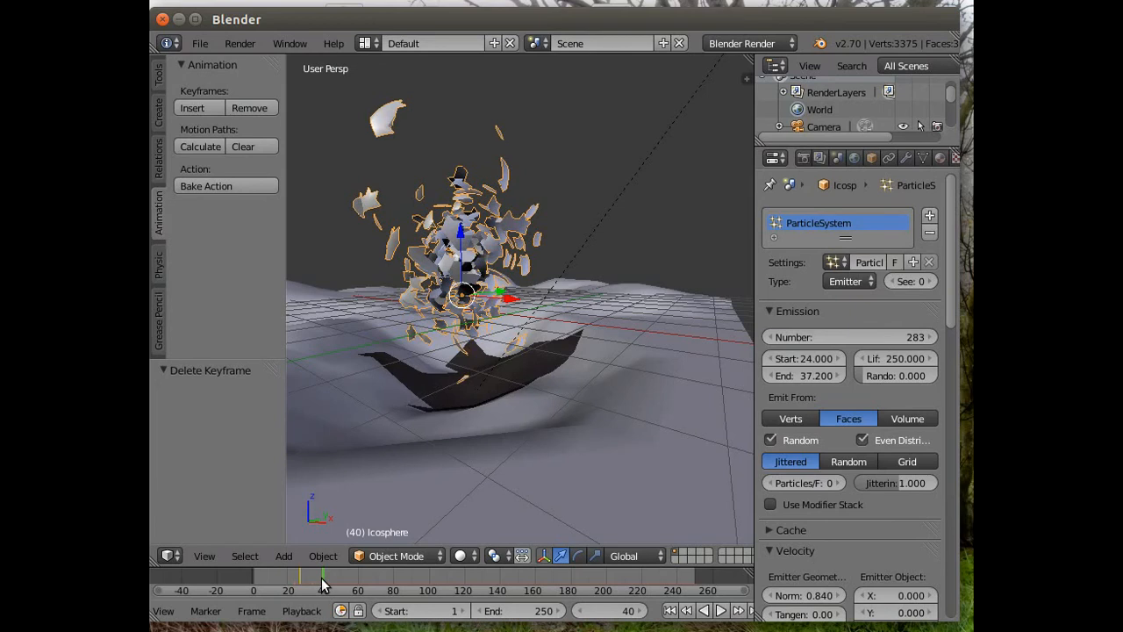
click(320, 577)
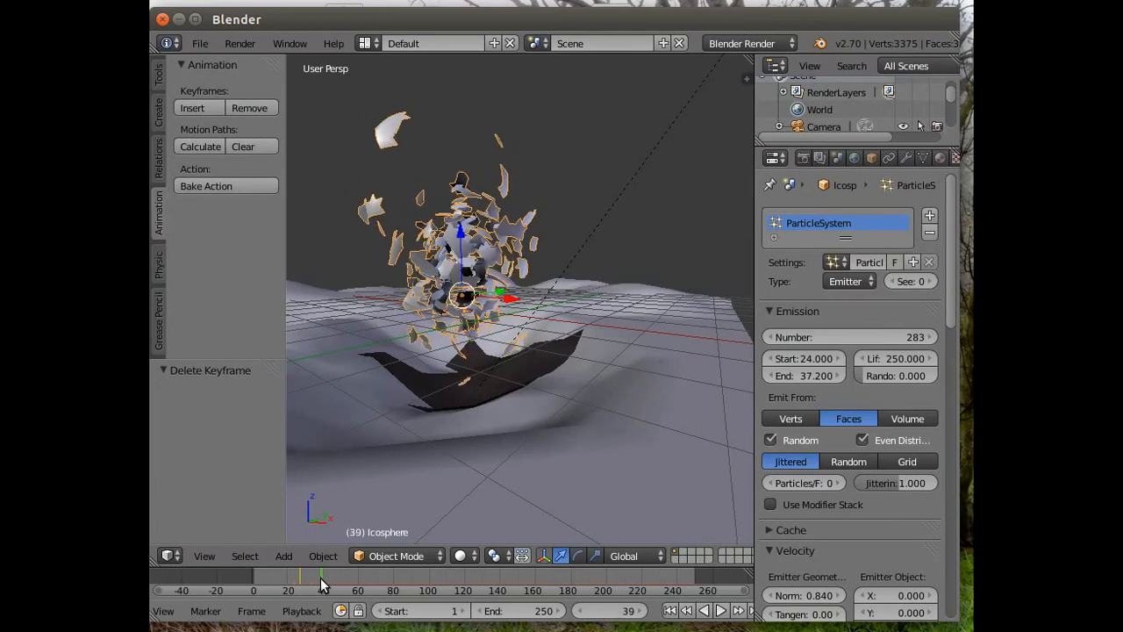
drag(461, 232, 463, 297)
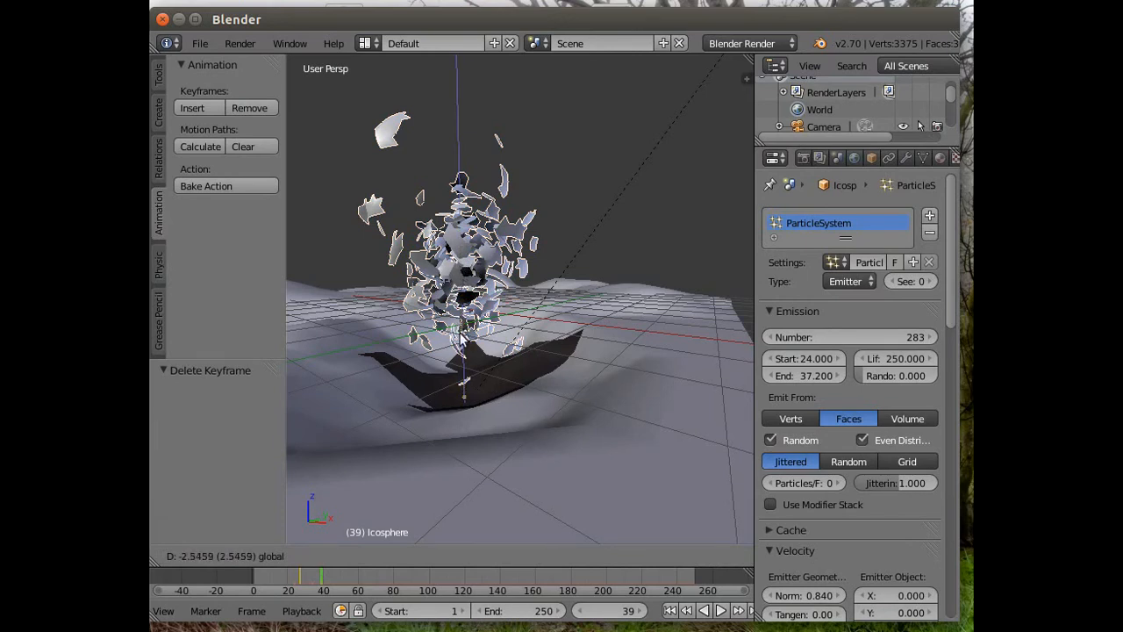
drag(461, 338, 461, 340)
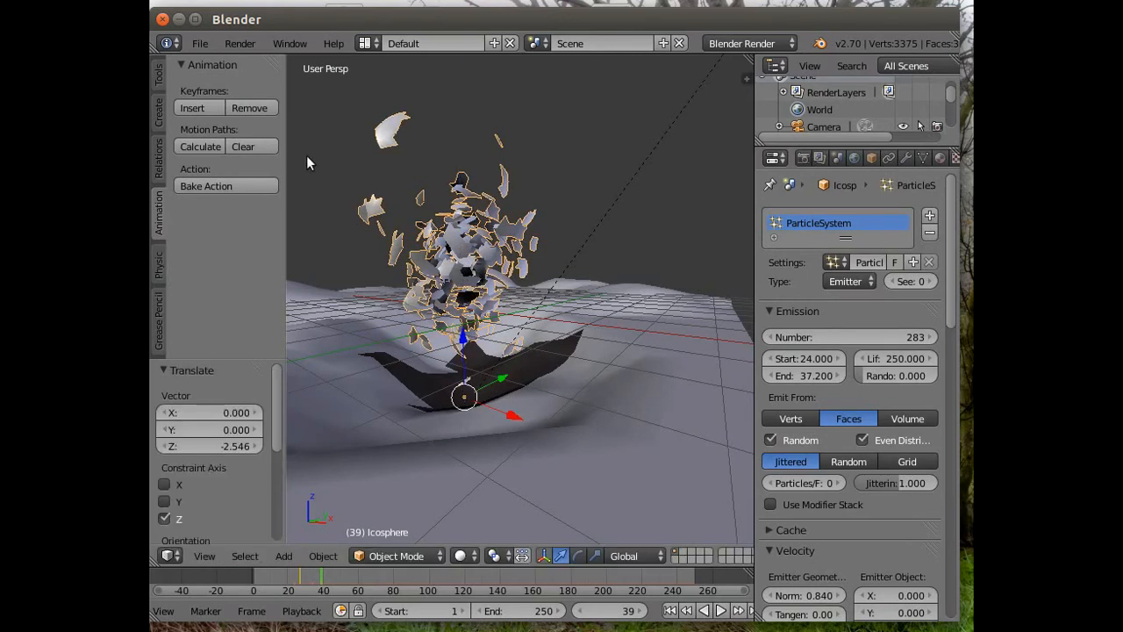
click(192, 107)
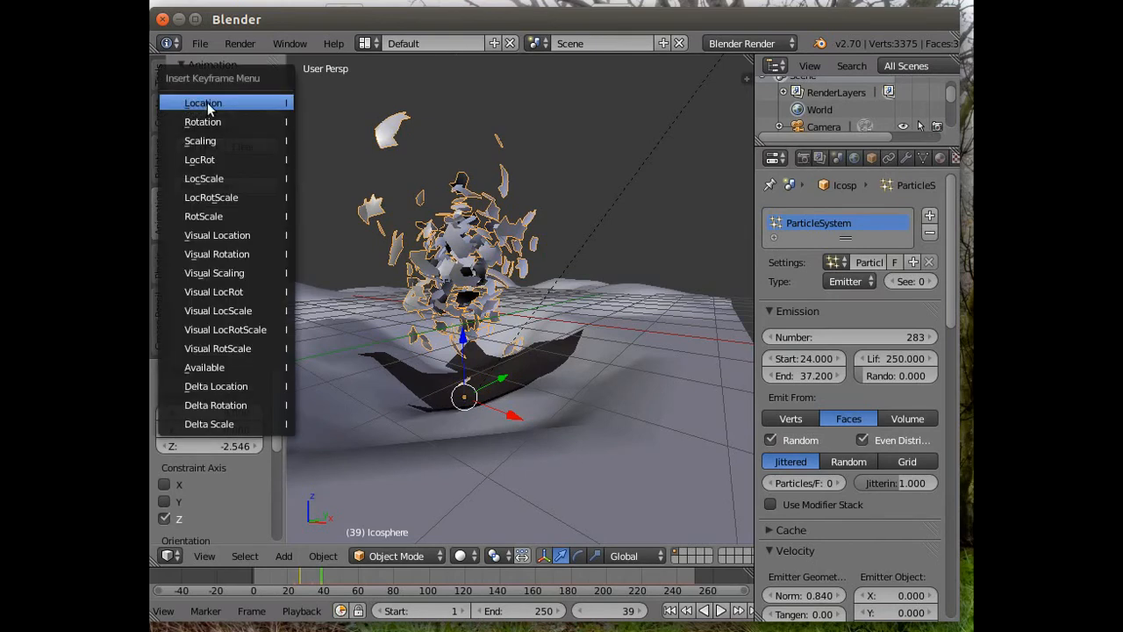
click(209, 104)
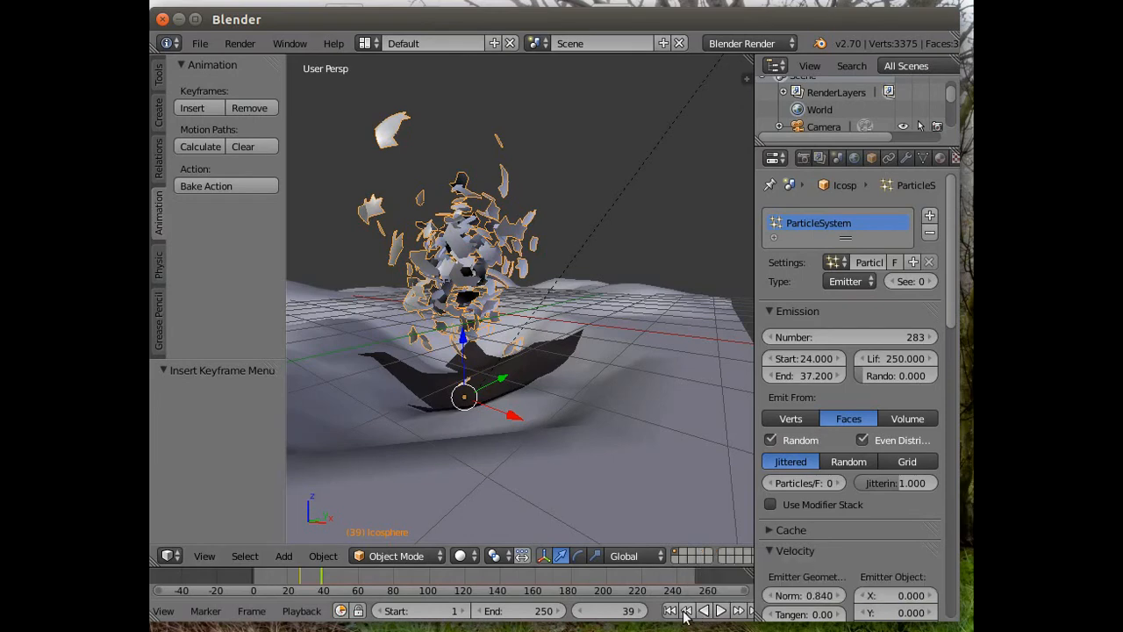
Step: Play the animation and examine the fragments around the crater from different angles
click(688, 612)
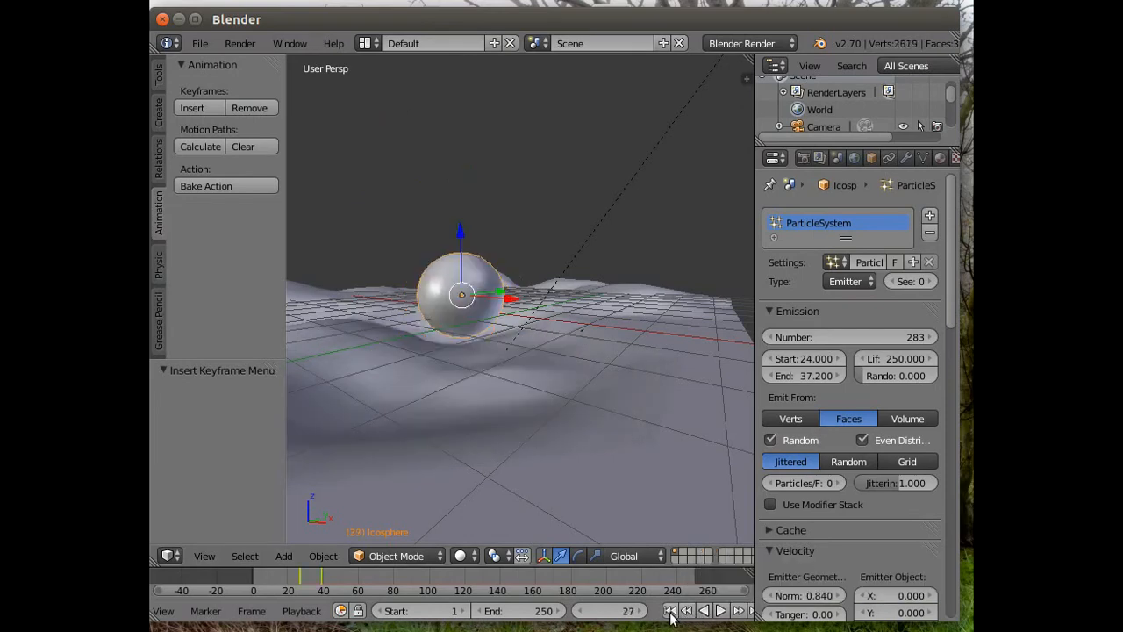
click(724, 613)
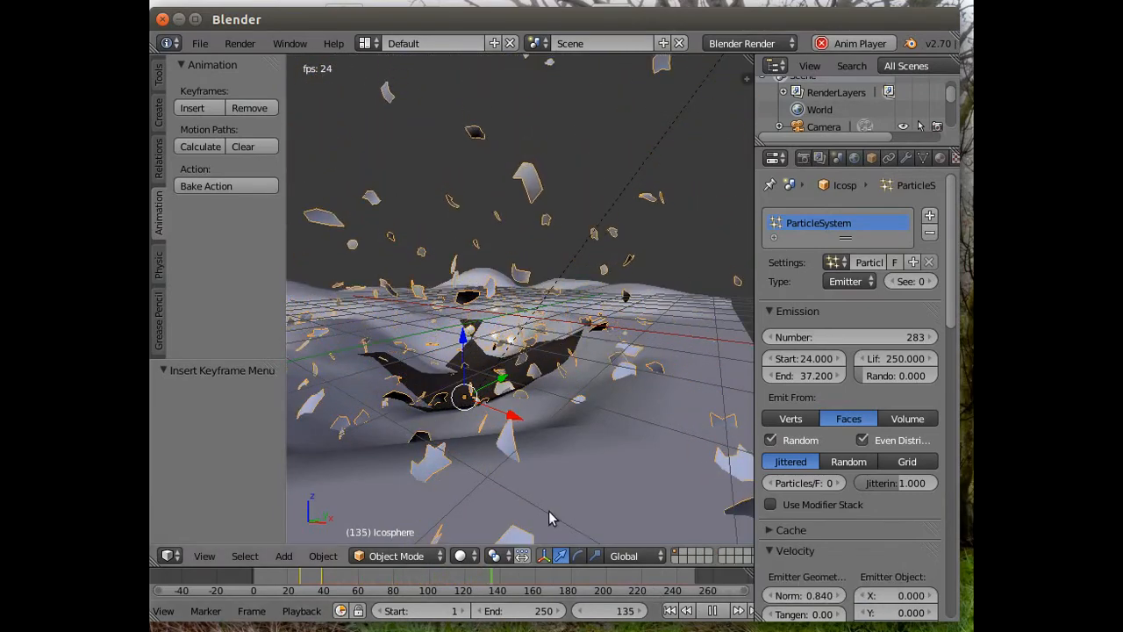
middle_drag(439, 465, 477, 464)
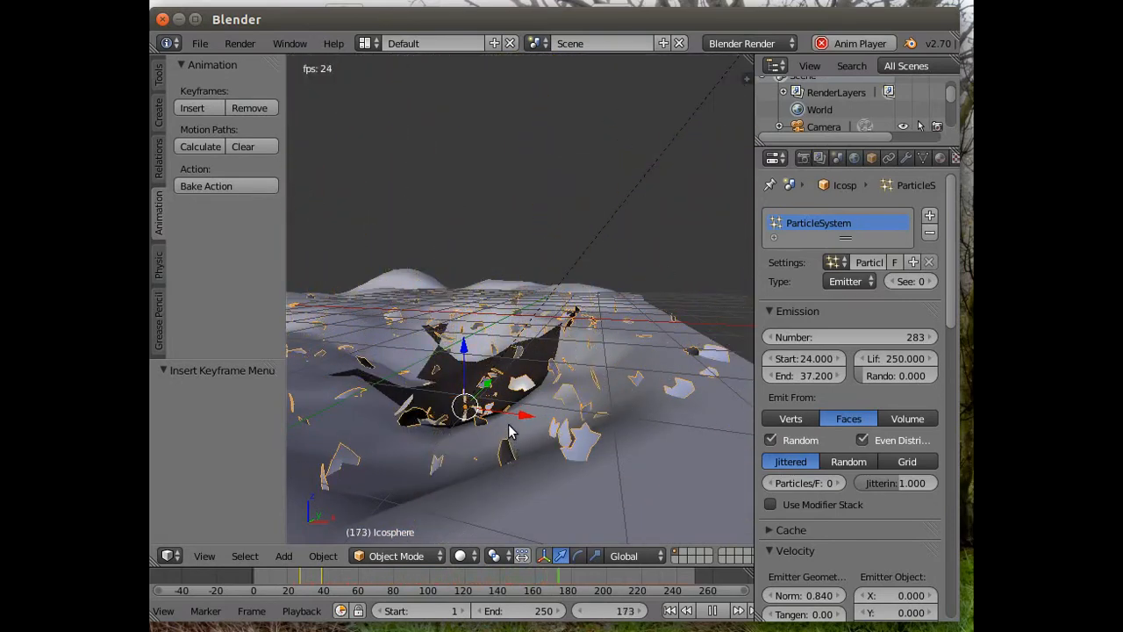
middle_drag(607, 486, 555, 497)
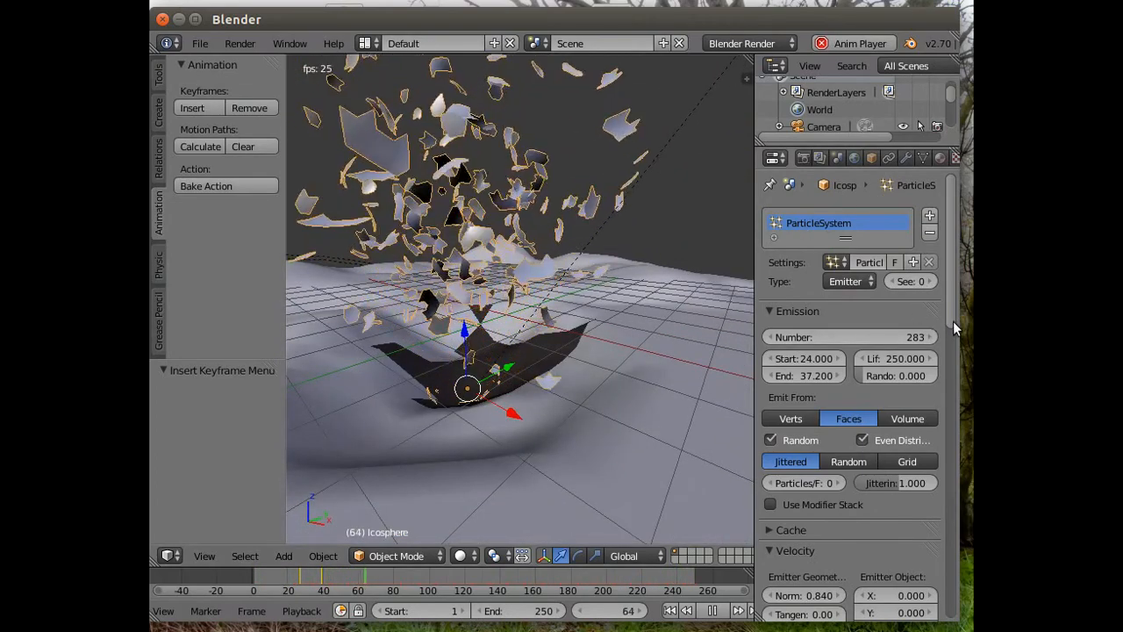
Step: Turn off the Dead option in the icosphere's Explode modifier
scroll(955, 367, down, 3)
scroll(954, 367, down, 12)
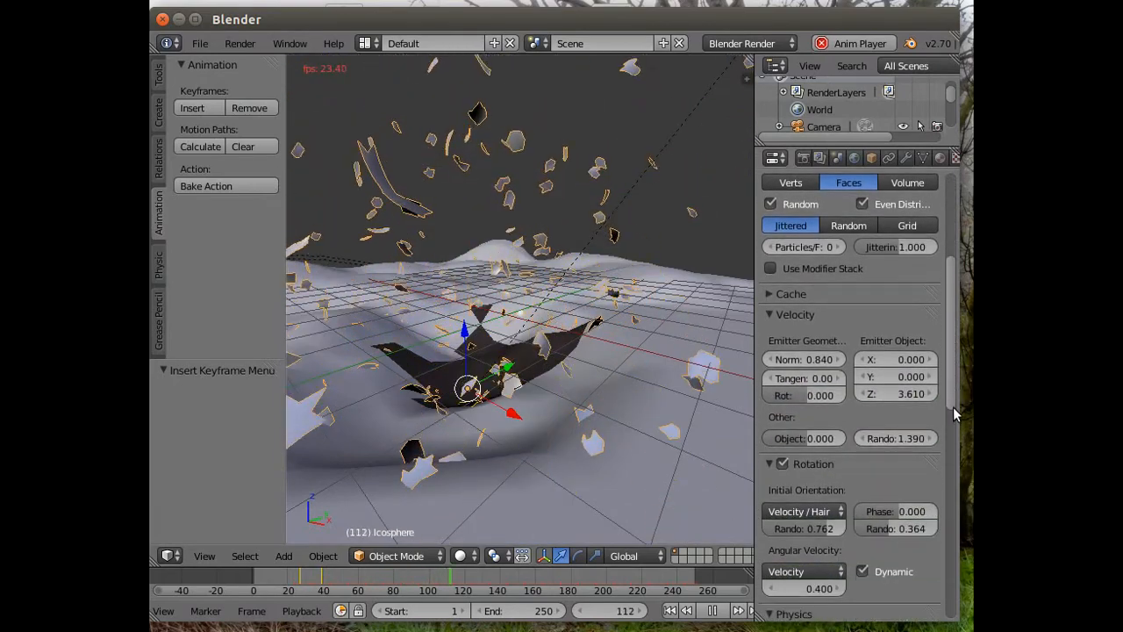
scroll(955, 367, up, 16)
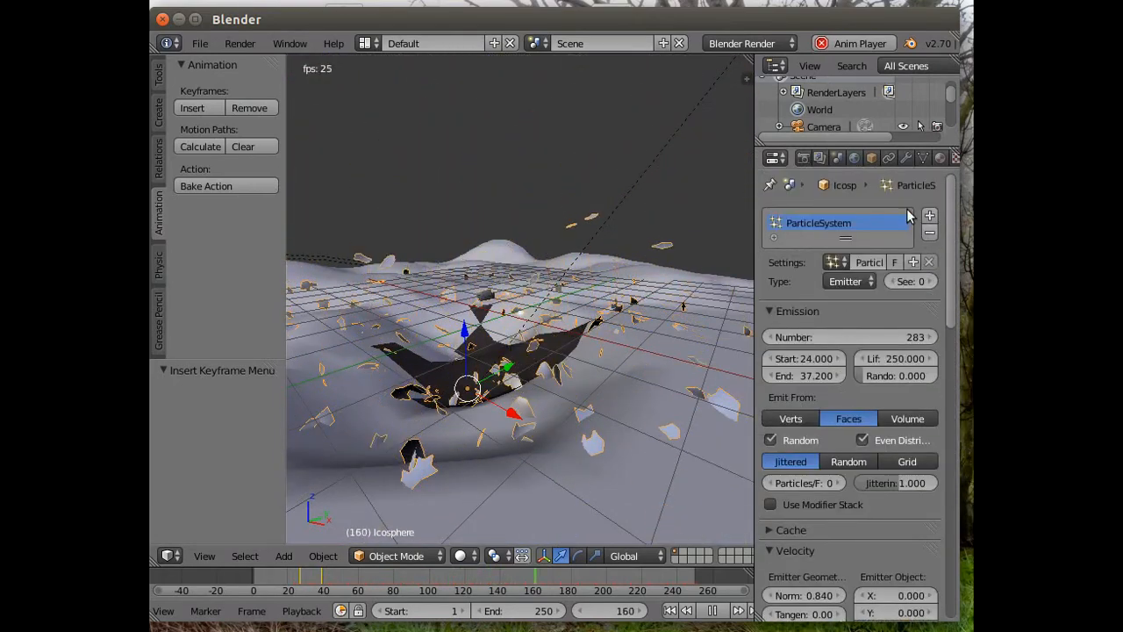
click(906, 158)
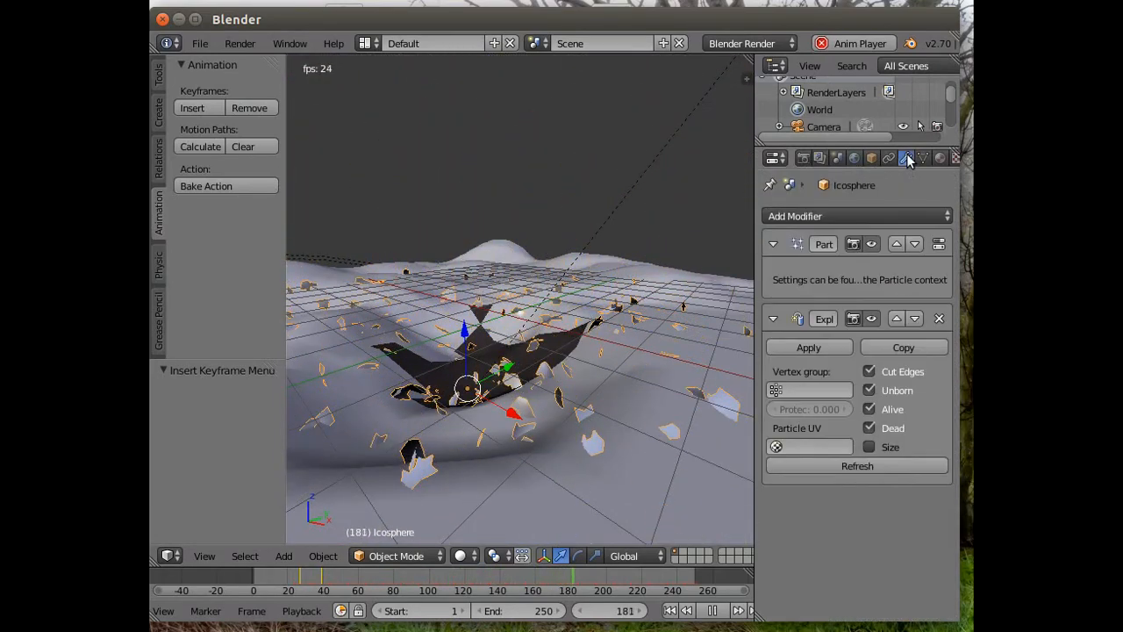
click(870, 428)
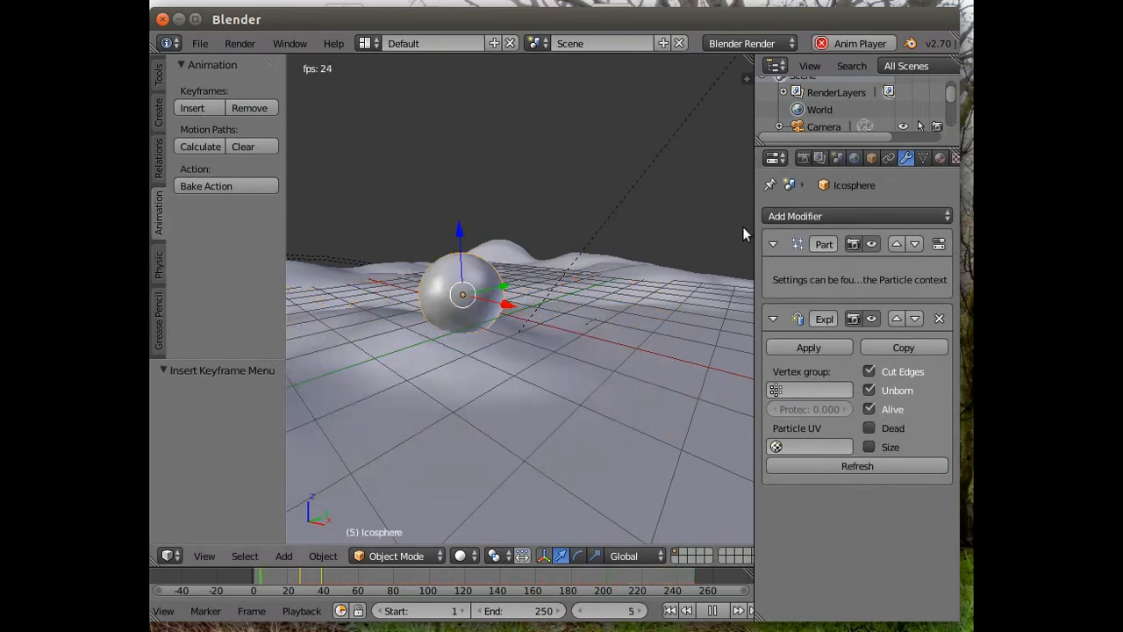
Step: Widen the properties area and turn off the Died render option in the icosphere's particle settings
drag(756, 220, 658, 218)
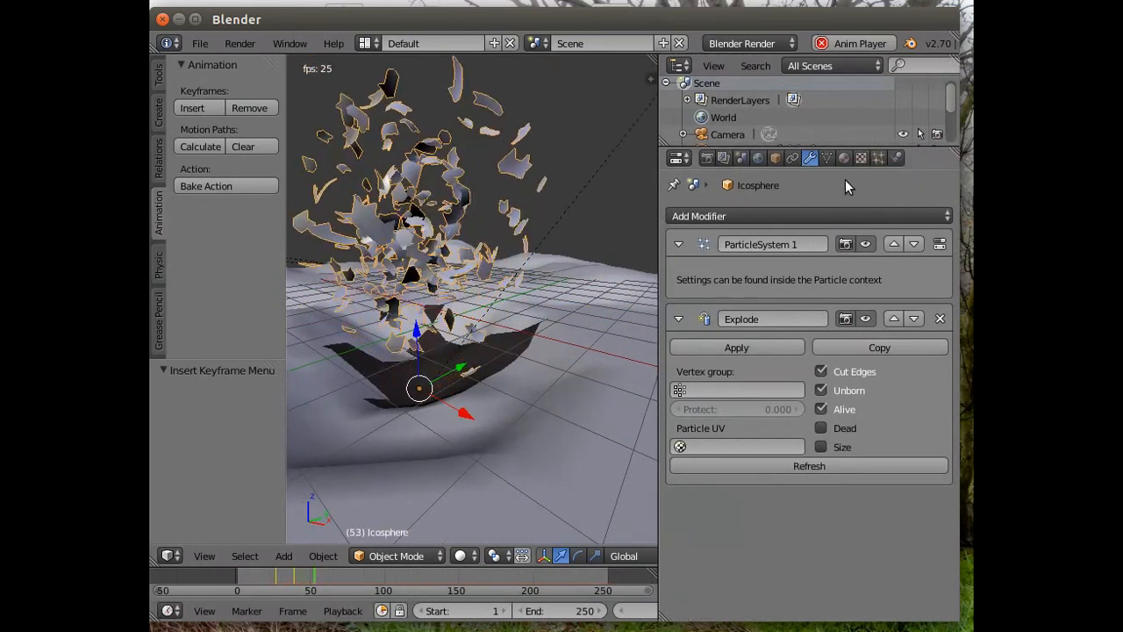
click(880, 160)
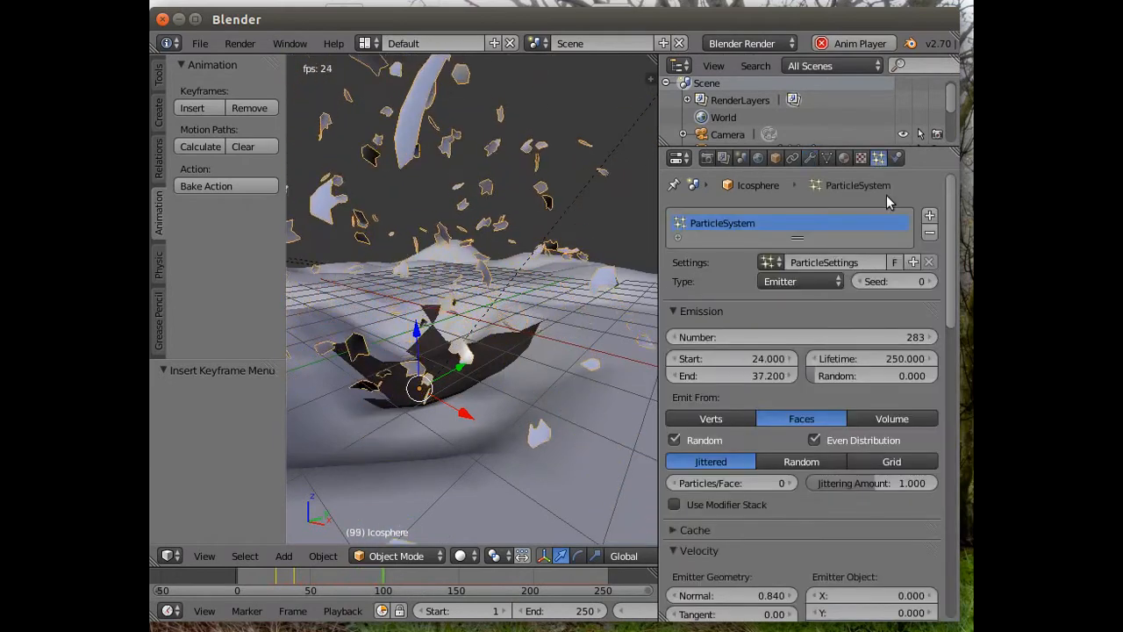
scroll(957, 293, down, 4)
scroll(956, 298, down, 3)
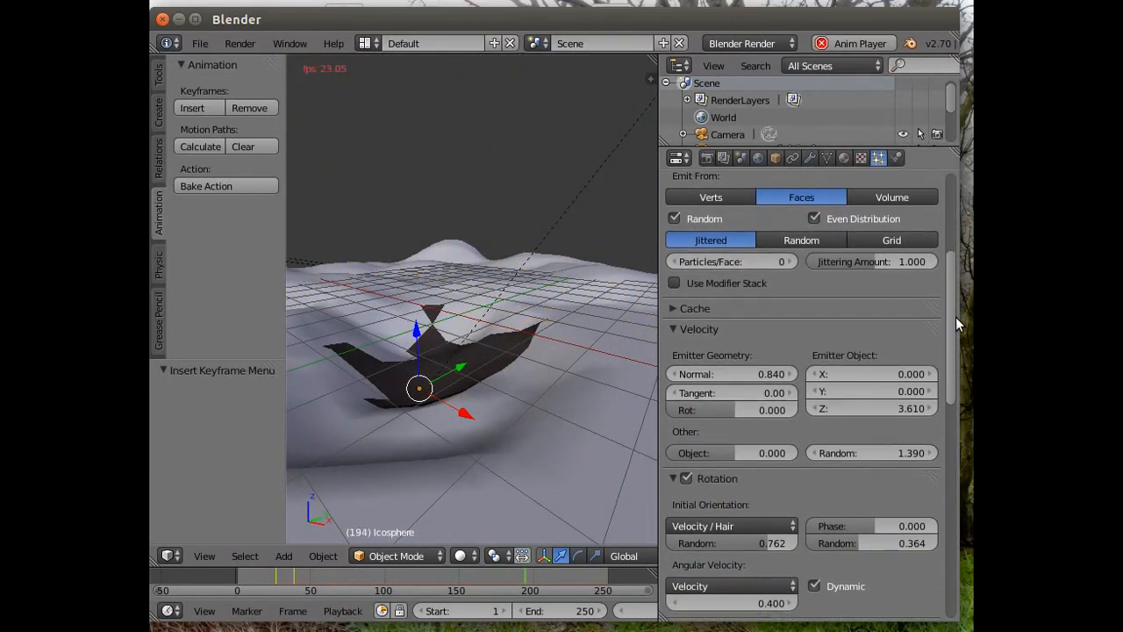
scroll(956, 320, down, 2)
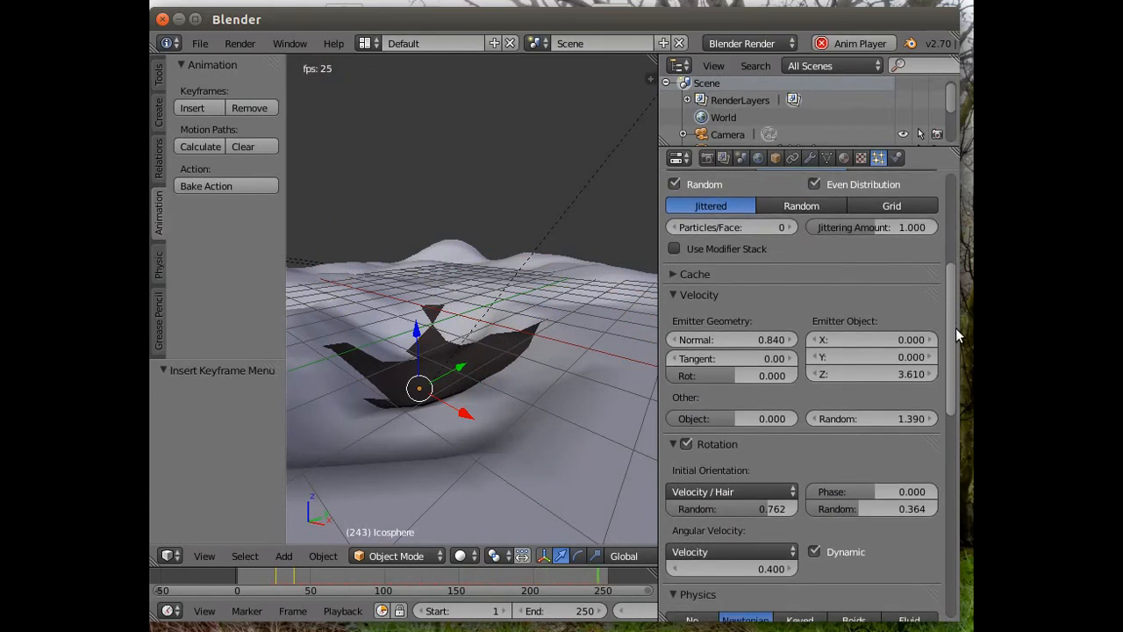
scroll(955, 324, up, 4)
scroll(952, 288, down, 1)
drag(954, 300, 959, 525)
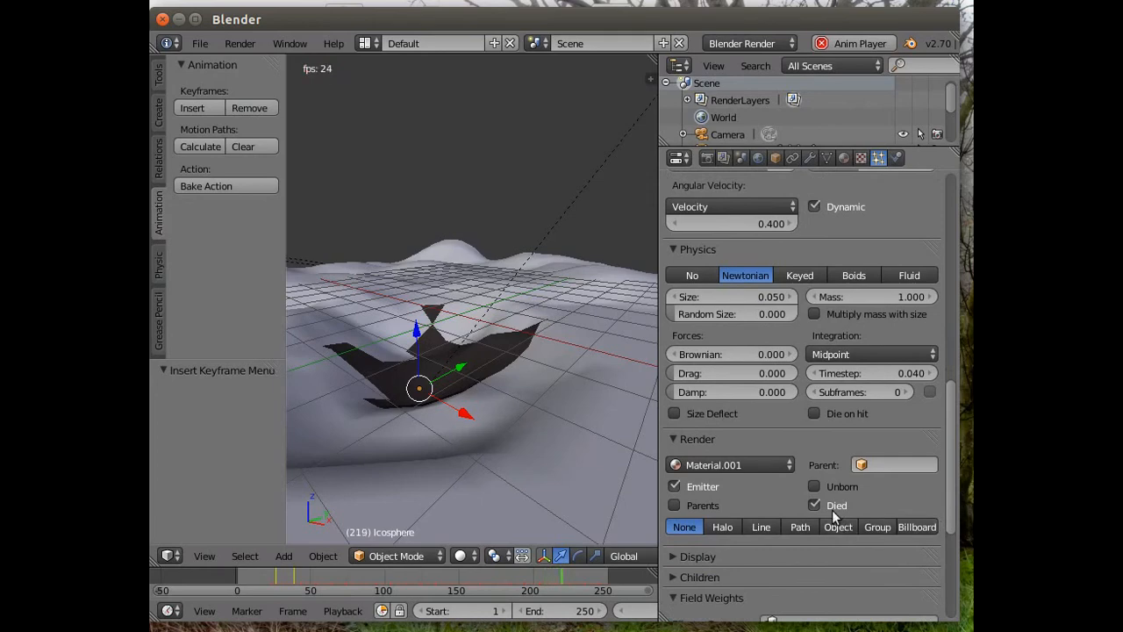
click(814, 504)
drag(946, 448, 956, 238)
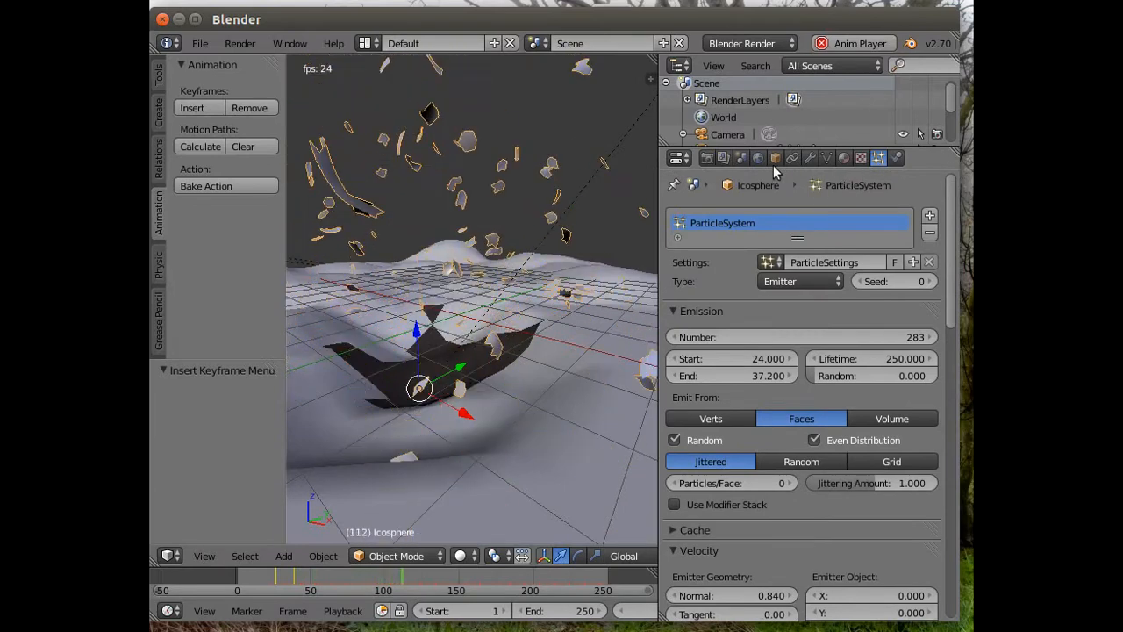
Step: On the crater plane's collision physics, set particle damping Factor to 0.771, friction Factor to 1.000 and friction Random to 0.392
right_click(600, 371)
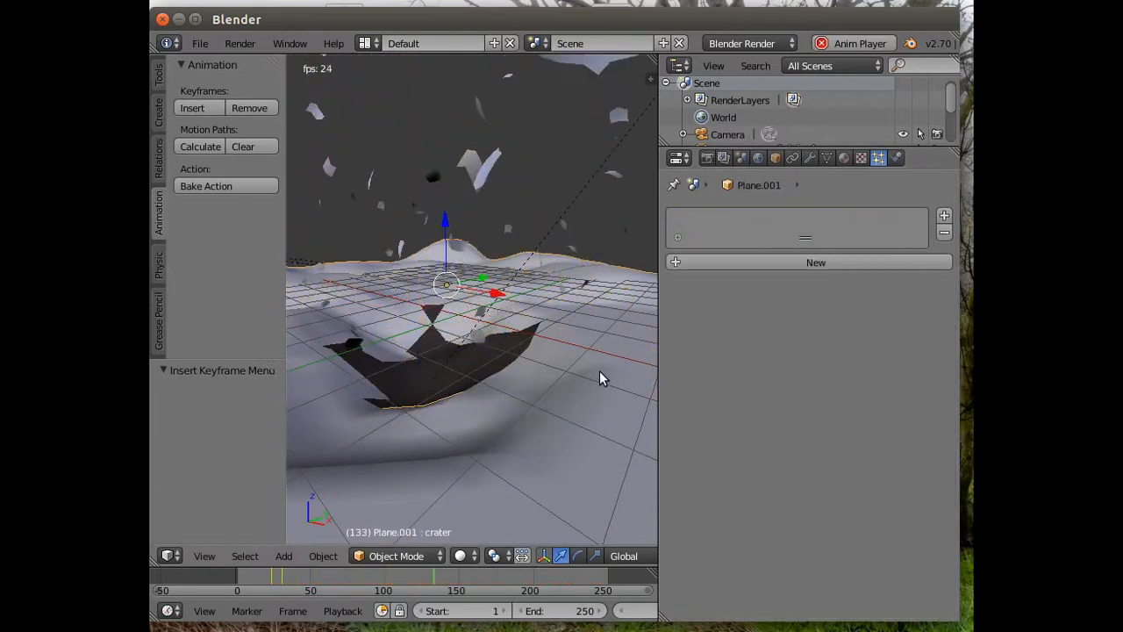
click(896, 159)
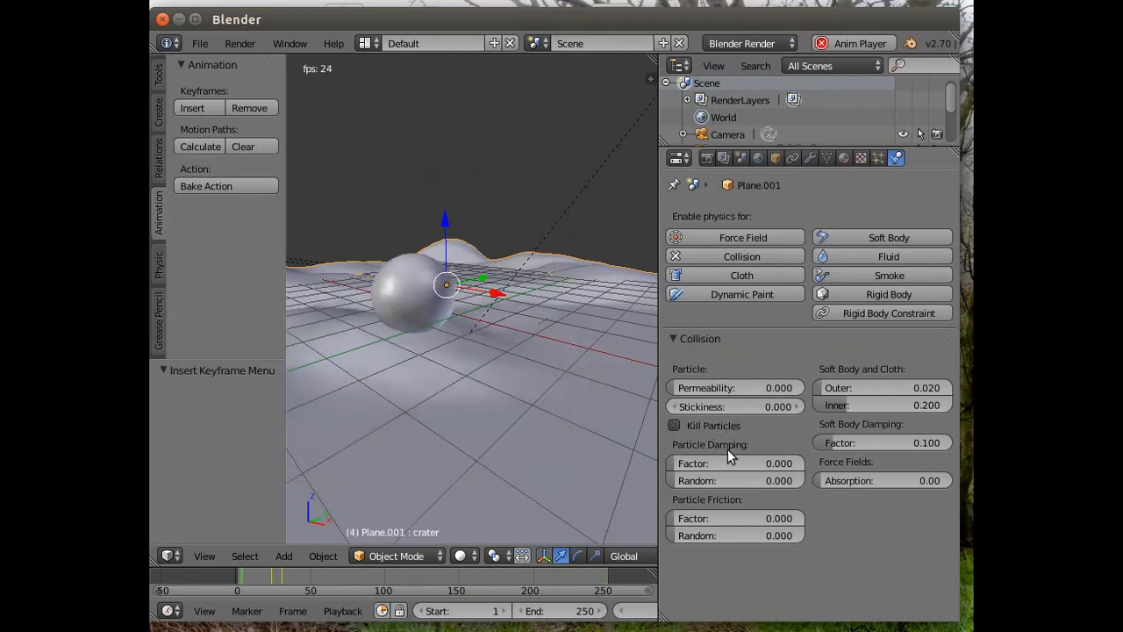
drag(679, 464, 773, 463)
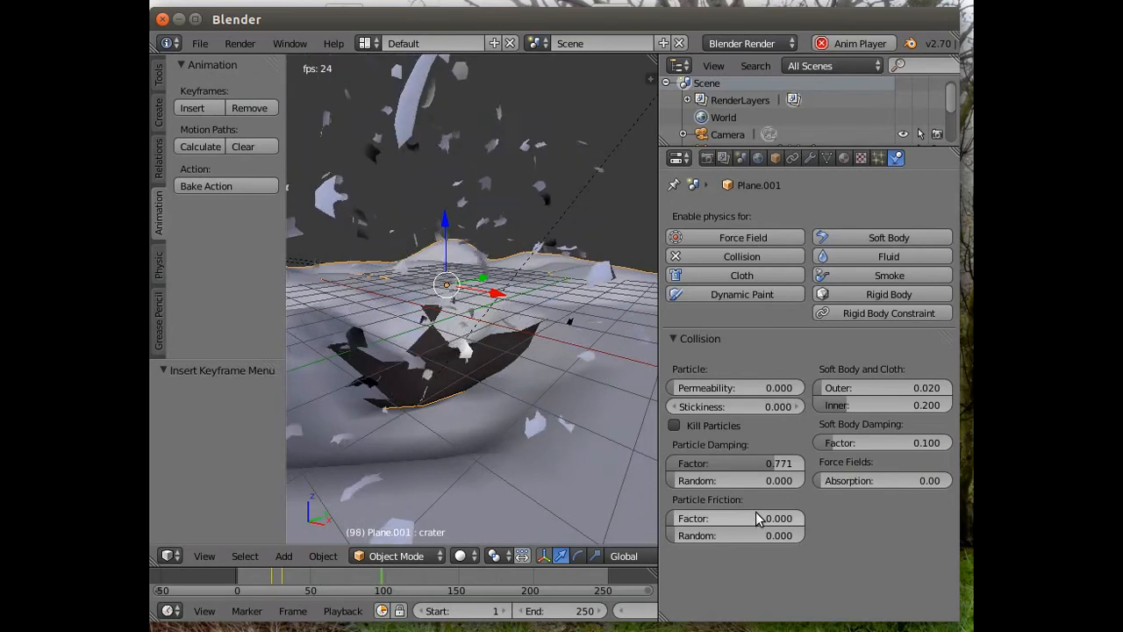
drag(674, 519, 772, 518)
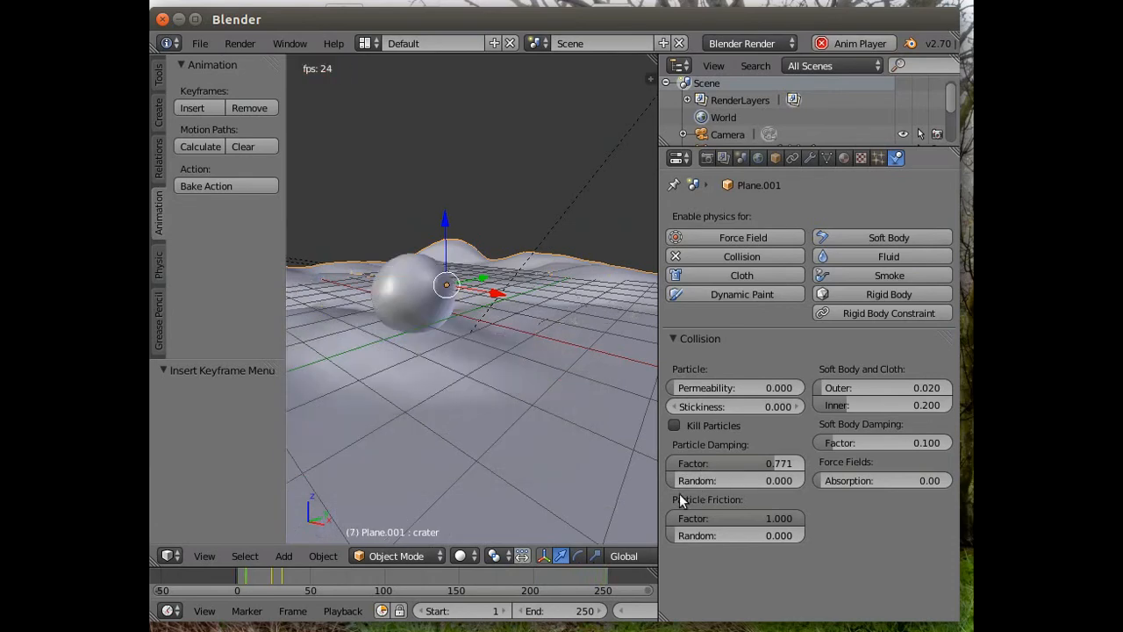
drag(671, 539, 724, 527)
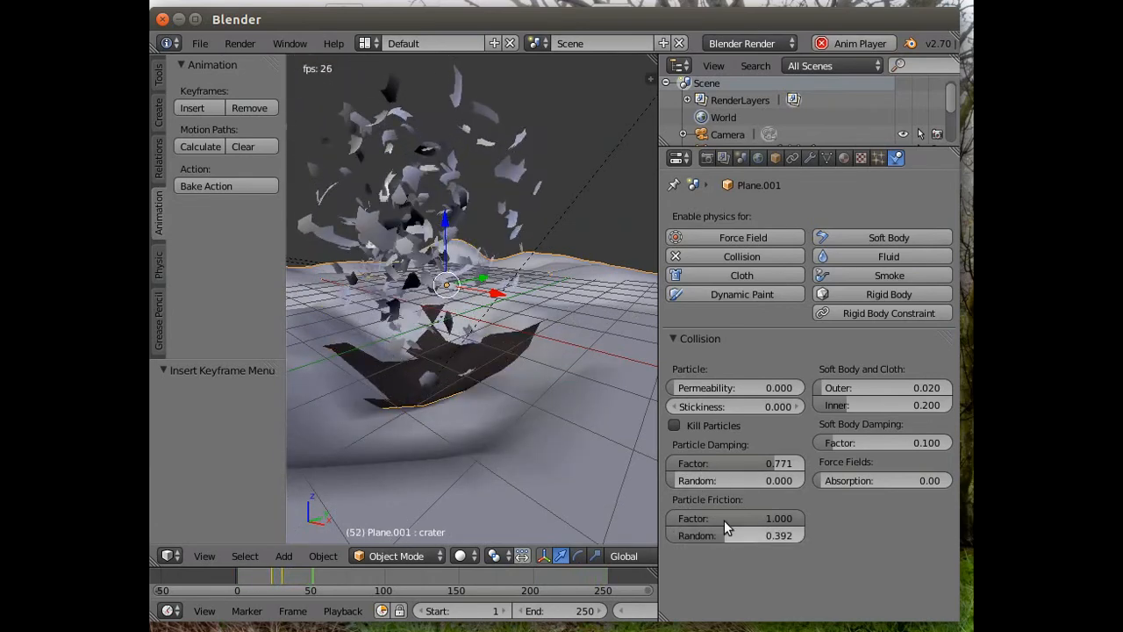
Step: Try a particle Stickiness of 10.000 and 4.400 on the crater plane's collision and settle on 1.300
drag(702, 411, 803, 407)
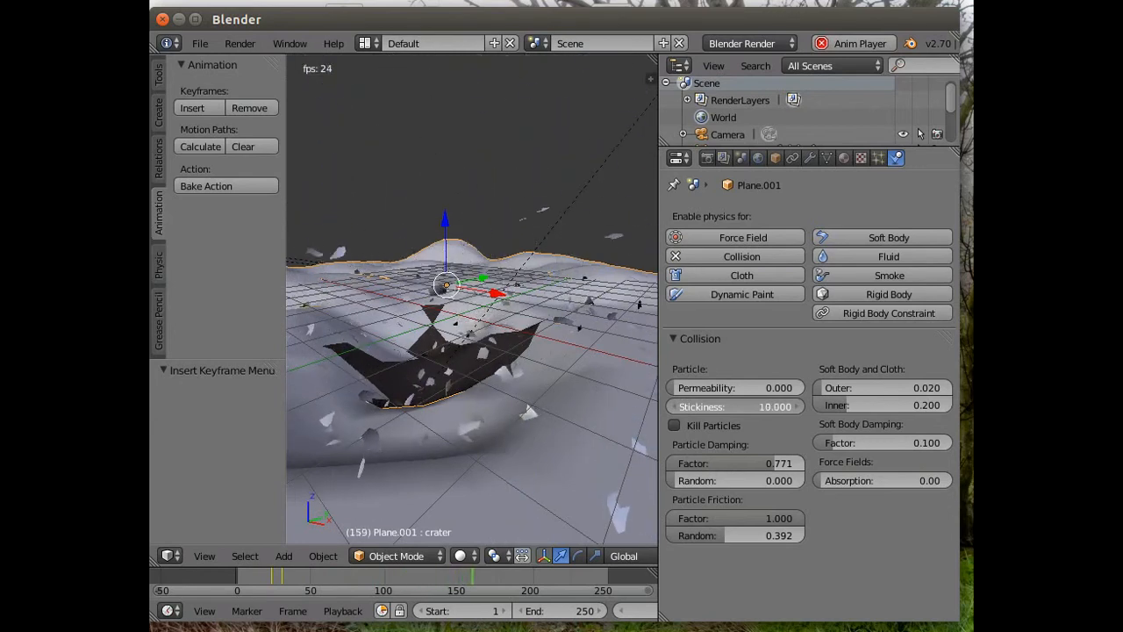
click(757, 410)
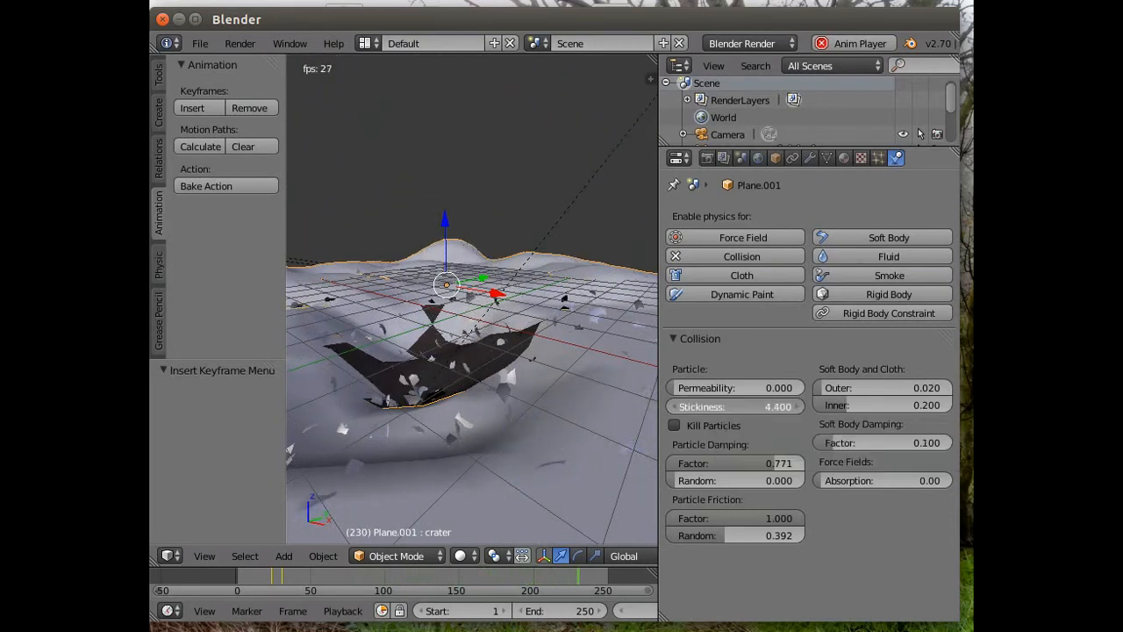
drag(757, 408, 740, 408)
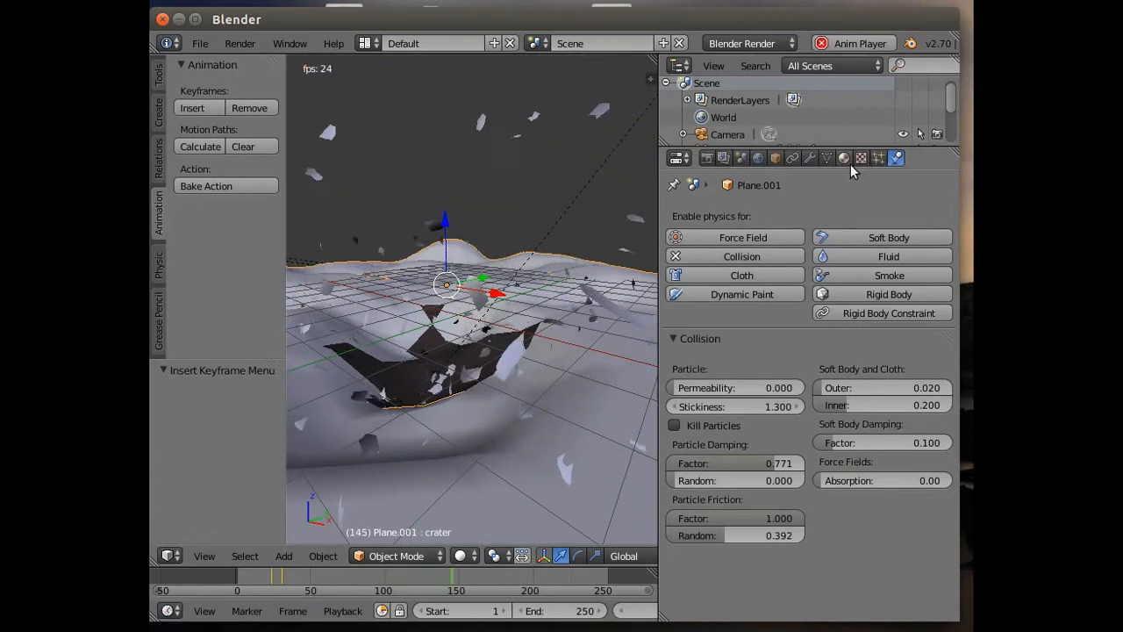
Step: Select the icosphere and turn the Died render option in its particle settings back on
click(808, 159)
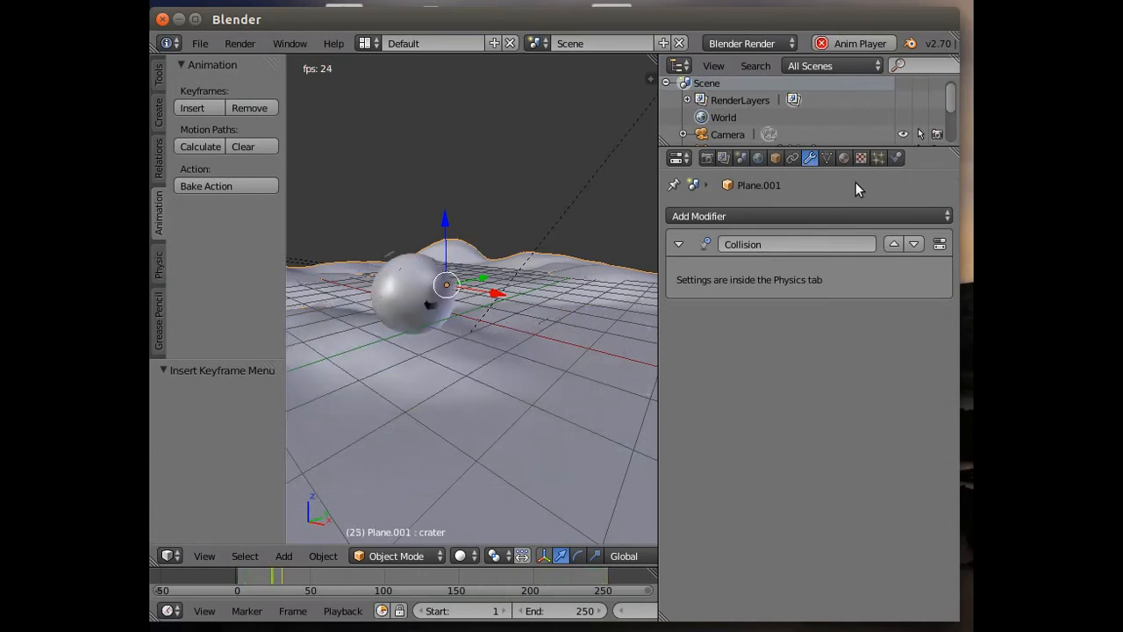
right_click(432, 211)
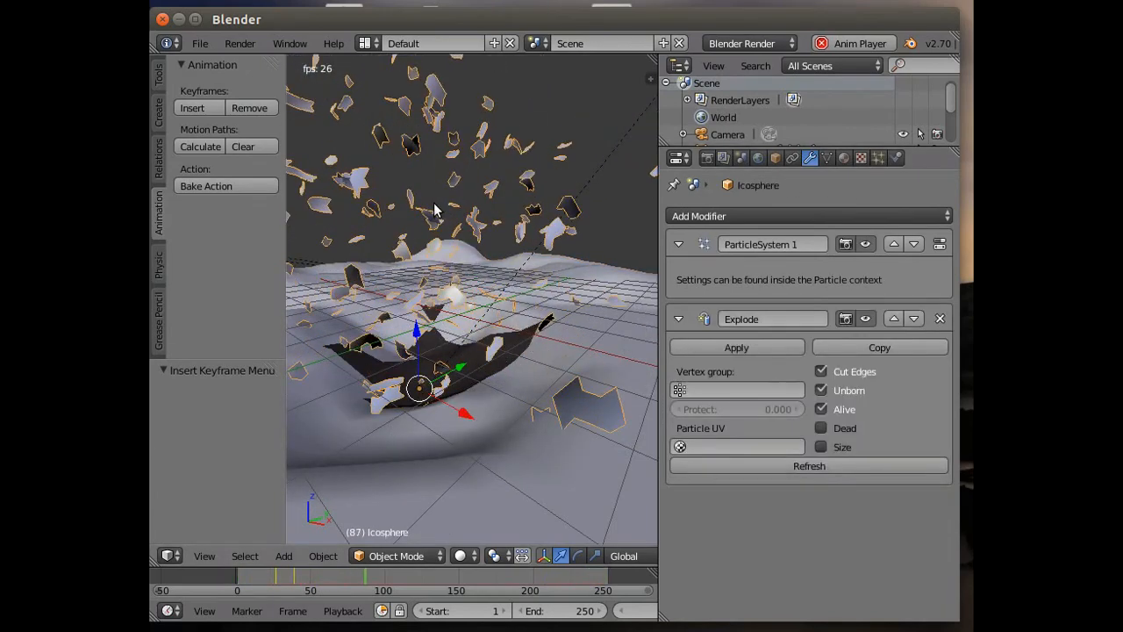
click(879, 157)
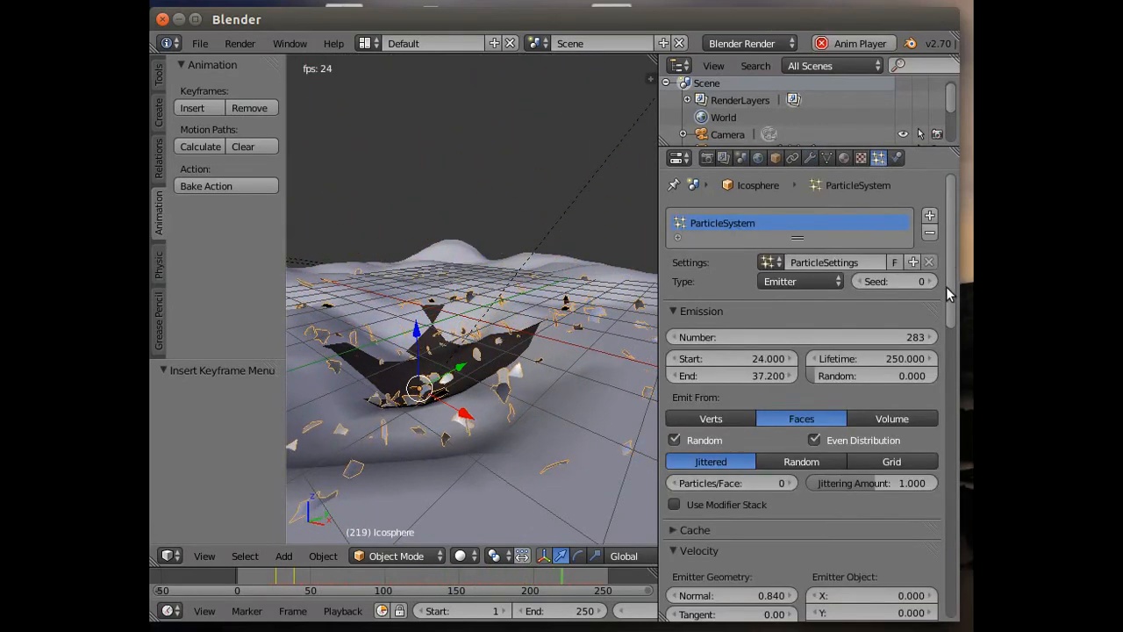
scroll(945, 454, down, 15)
scroll(930, 553, up, 5)
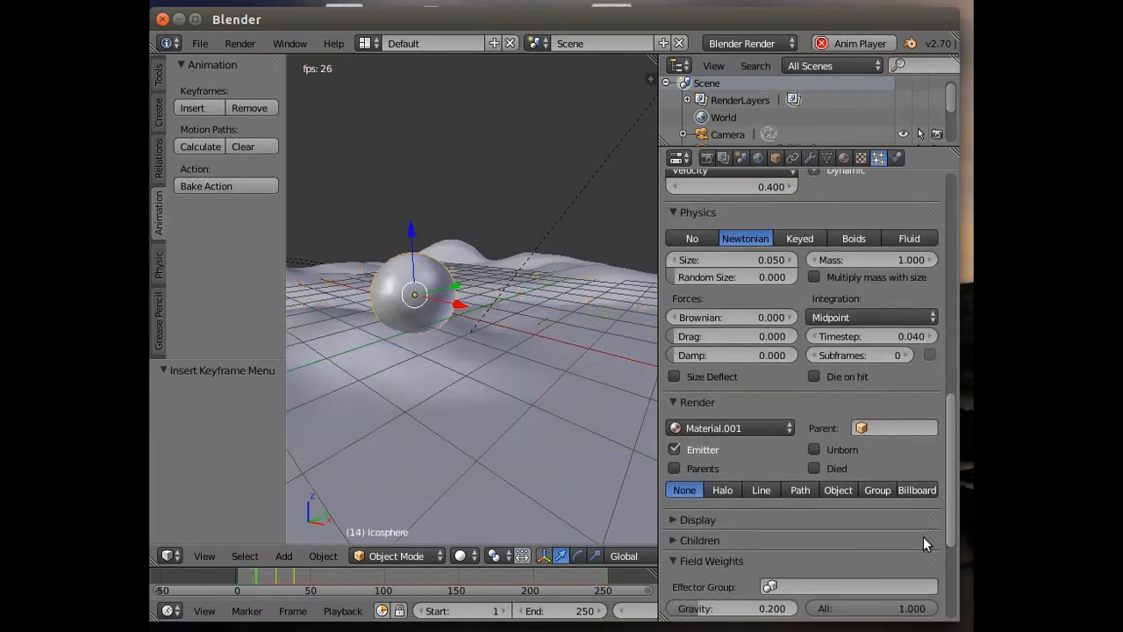
click(816, 468)
drag(953, 426, 956, 189)
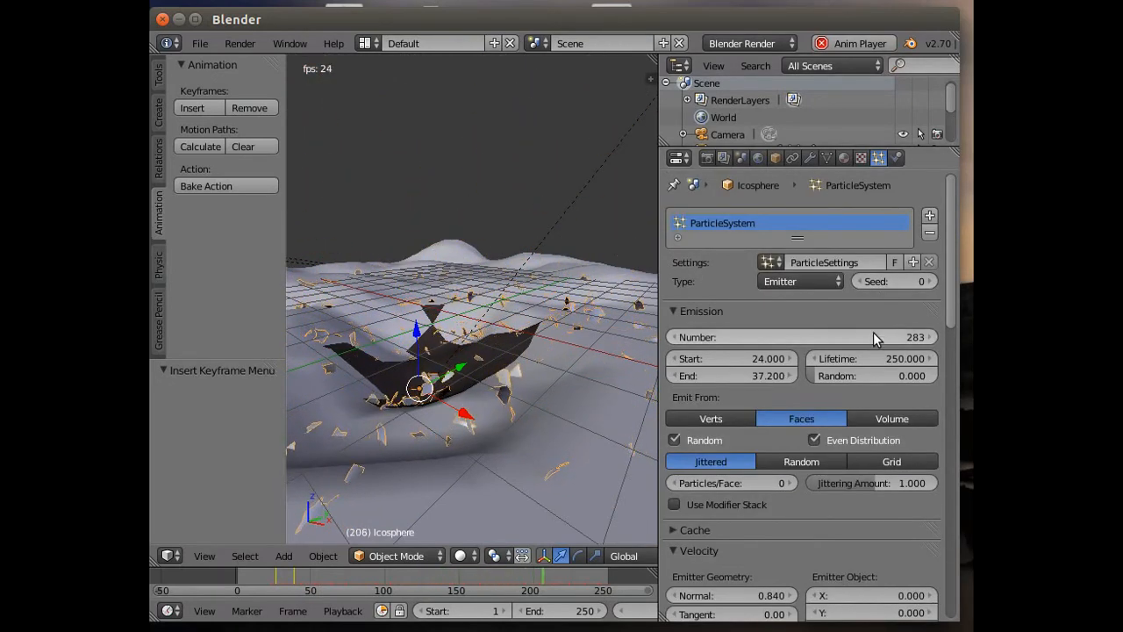
Step: Enter a particle Lifetime of 80 for the icosphere, adjust it to 98.900 and set the lifetime Random to 0.476
click(850, 364)
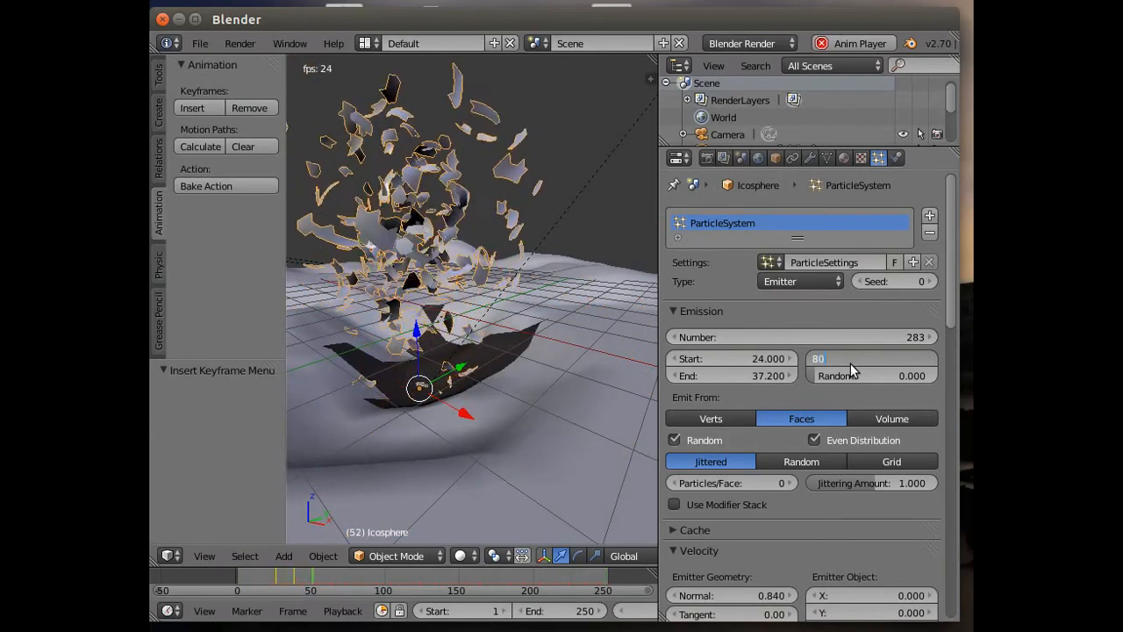
text(80)
key(Return)
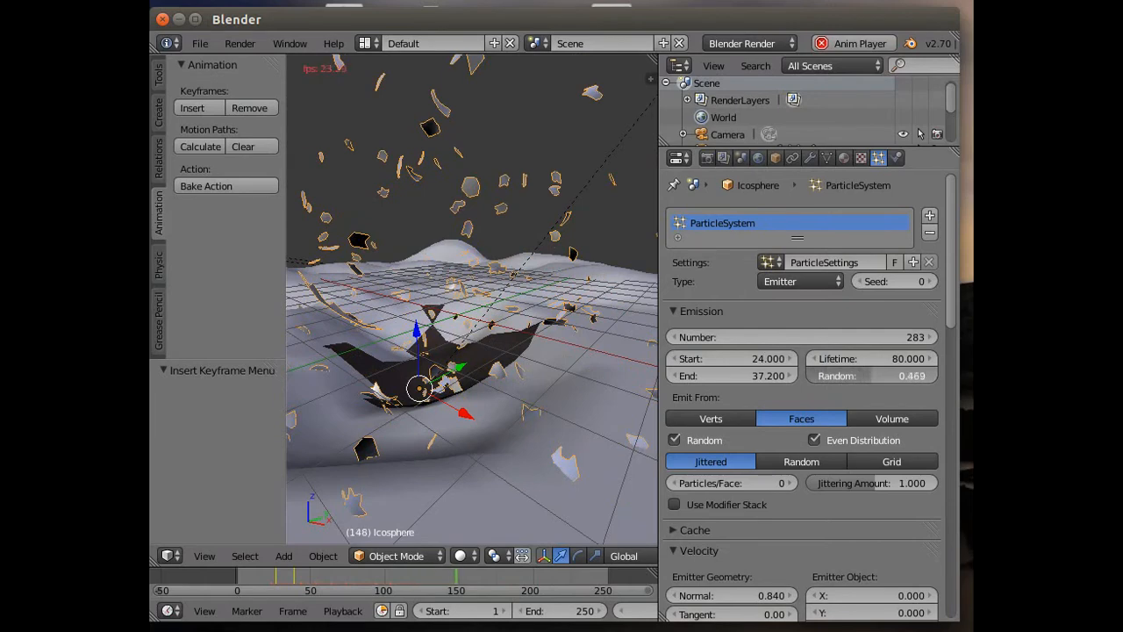
drag(858, 366, 891, 367)
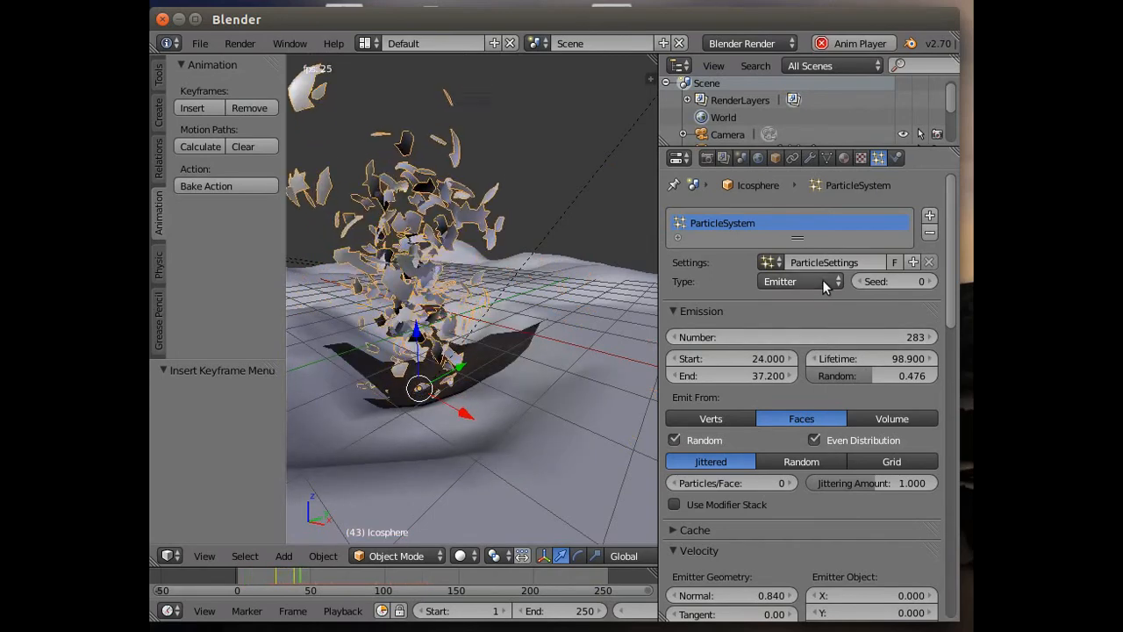
Step: Turn on the Dead option in the icosphere's Explode modifier
click(810, 160)
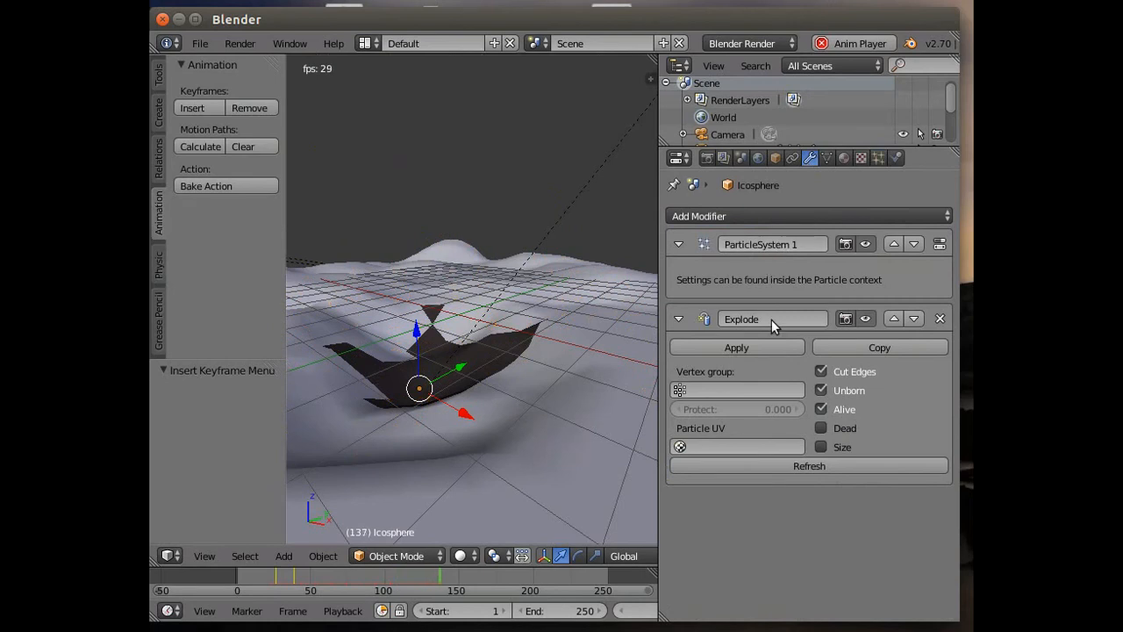
click(830, 428)
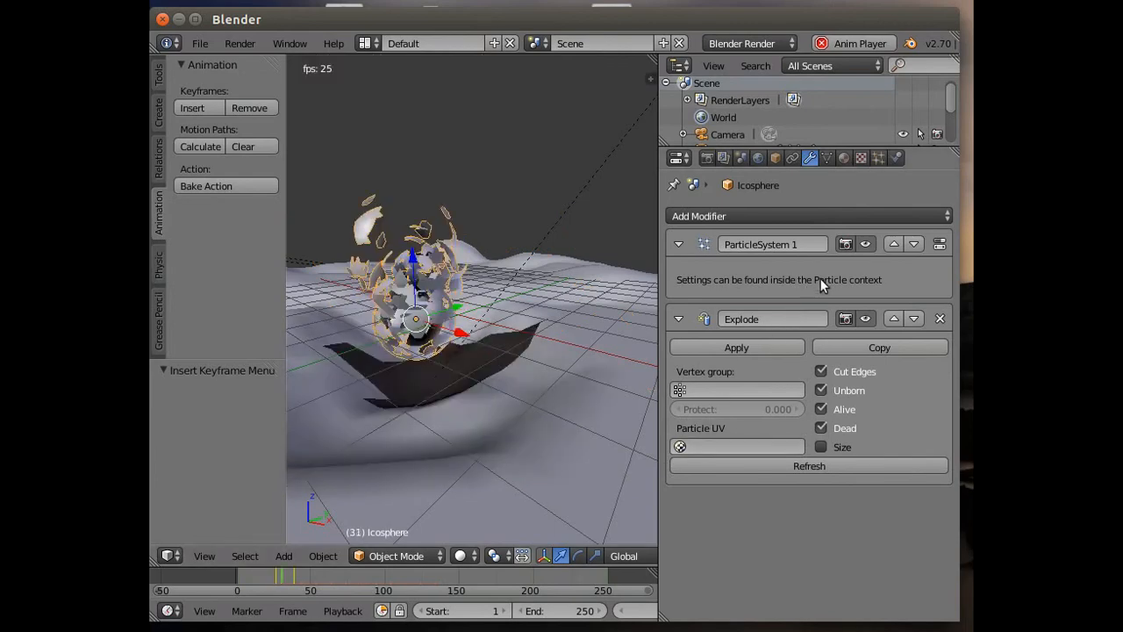
Step: Tune the icosphere's particle emission to End 47.000, Lifetime 184.700 and lifetime Random 0.510 while the animation plays
click(877, 158)
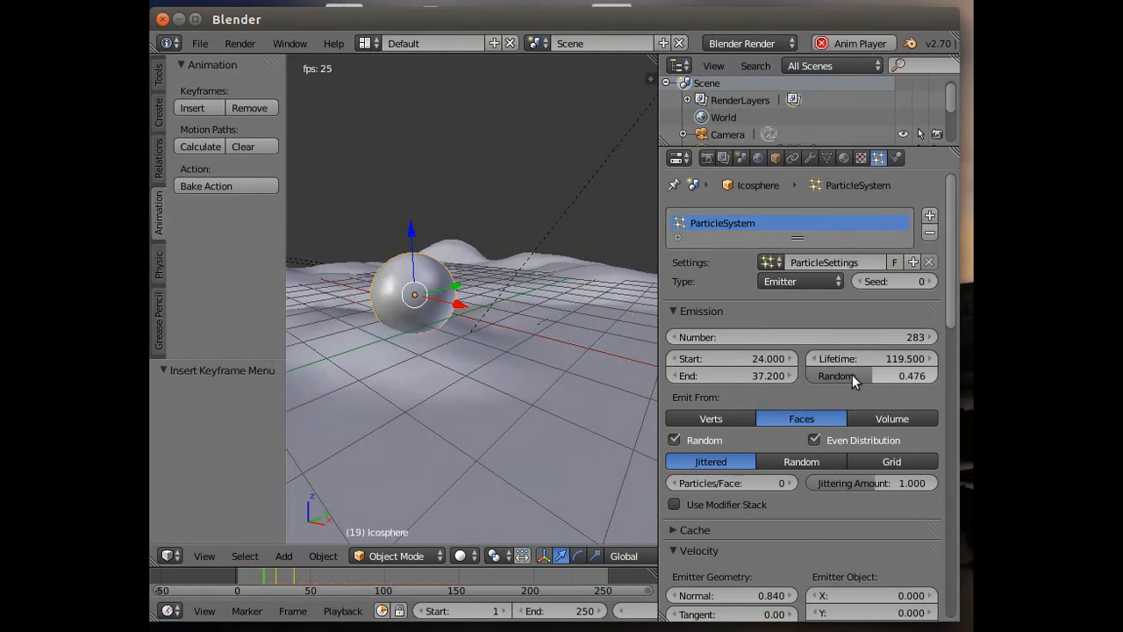
drag(850, 378, 825, 377)
drag(848, 356, 921, 357)
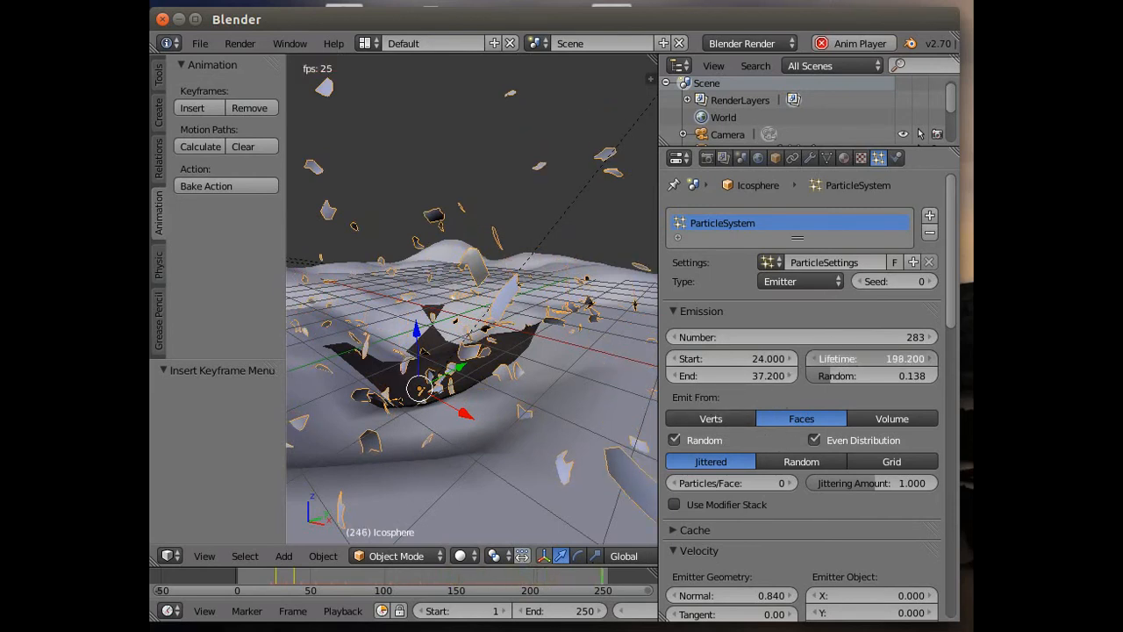
drag(921, 356, 931, 356)
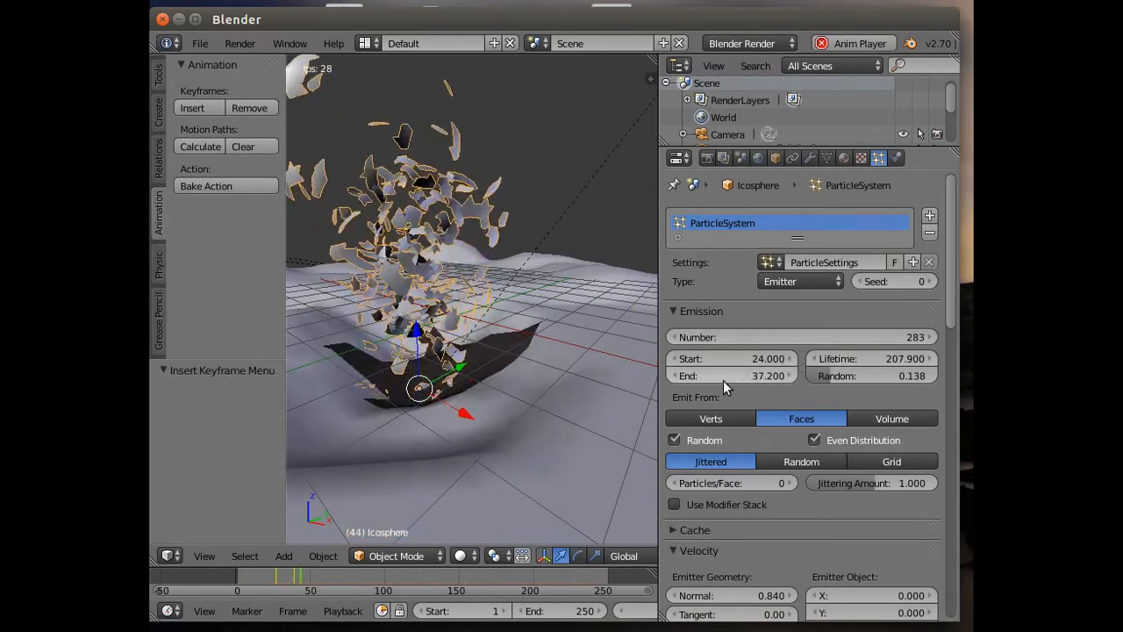
drag(707, 376, 729, 375)
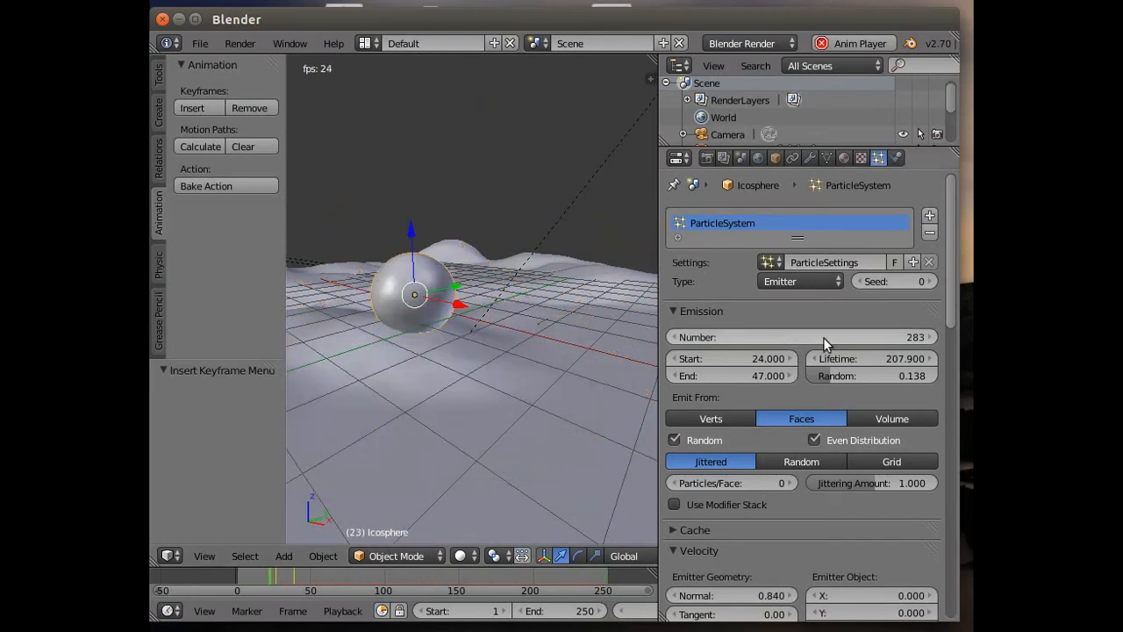
drag(839, 376, 821, 360)
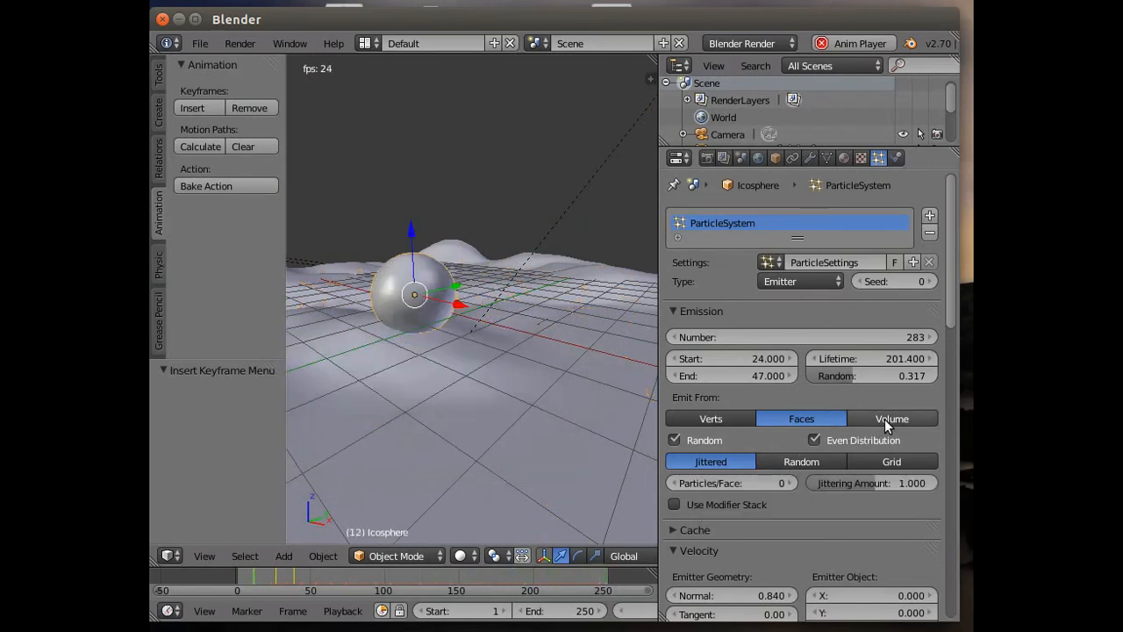
drag(904, 360, 873, 360)
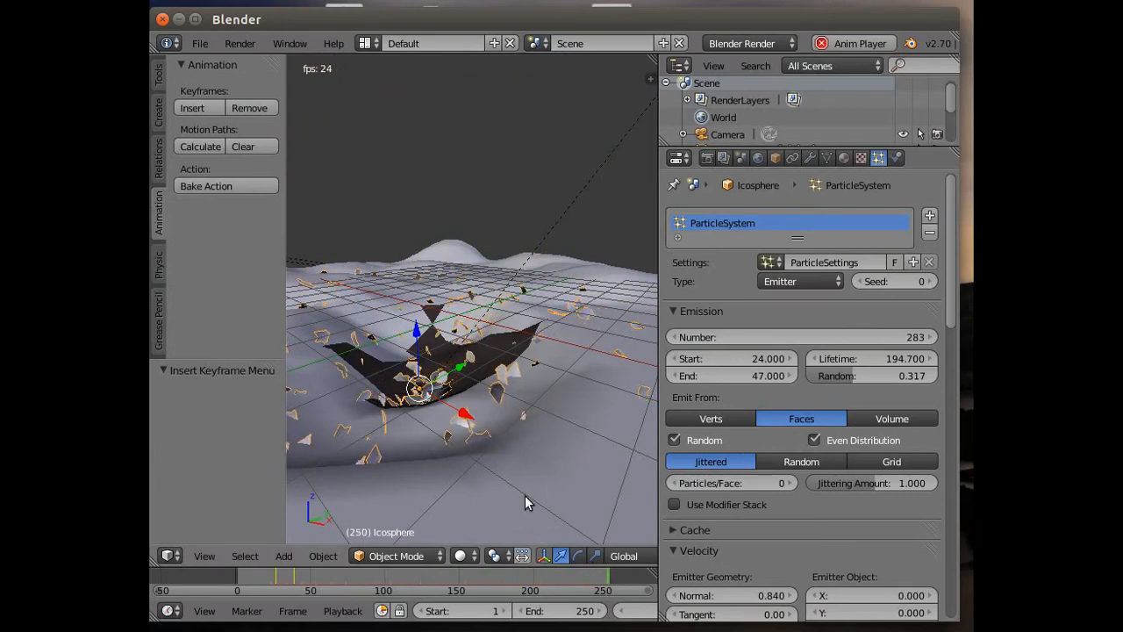
drag(849, 375, 872, 359)
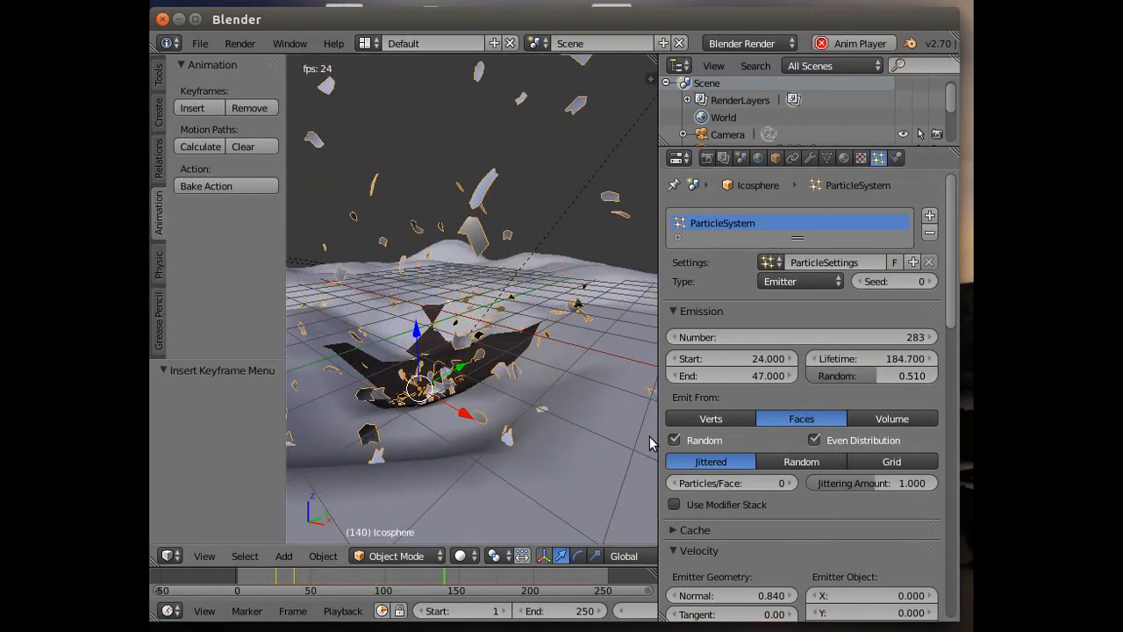
Step: Switch the viewport to the camera view and examine how the playing explosion fits the camera frame
scroll(543, 393, down, 6)
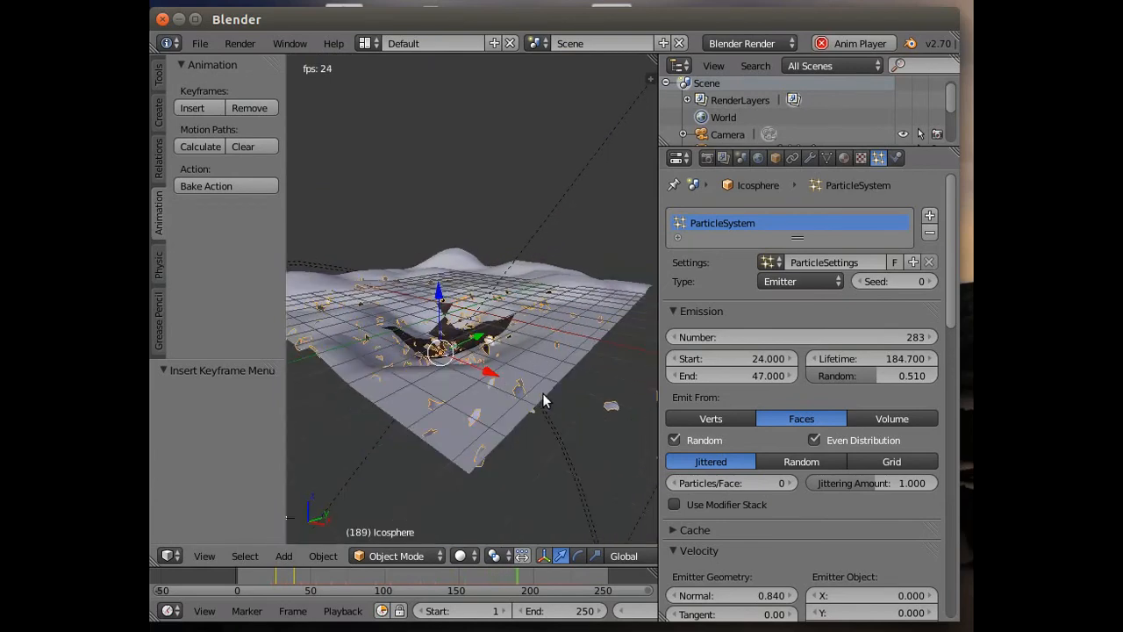
click(205, 557)
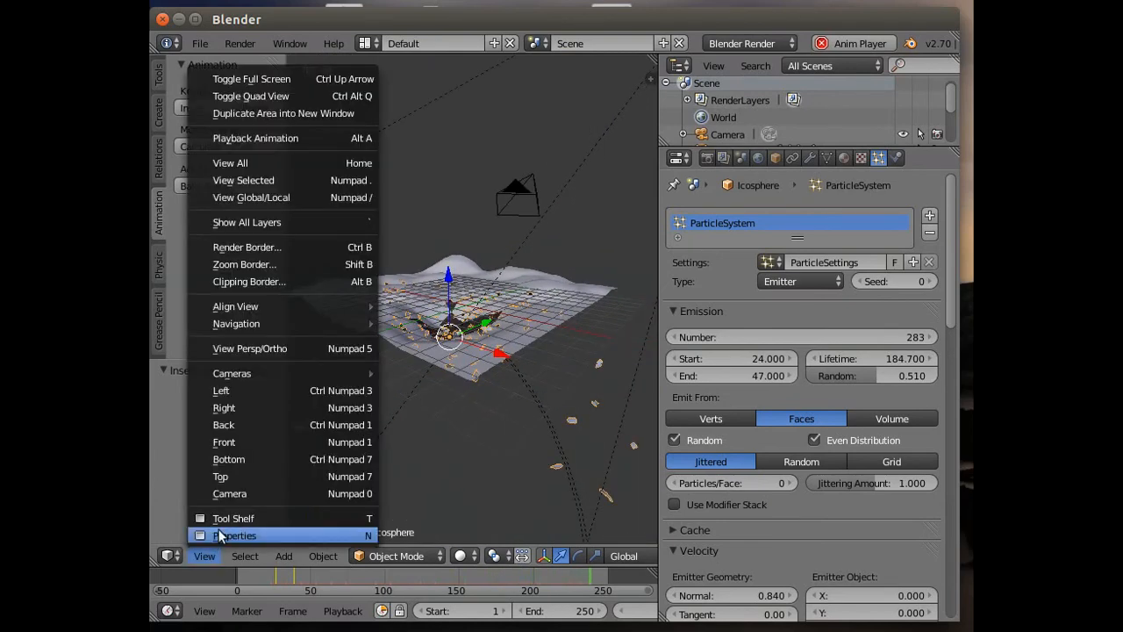
click(232, 493)
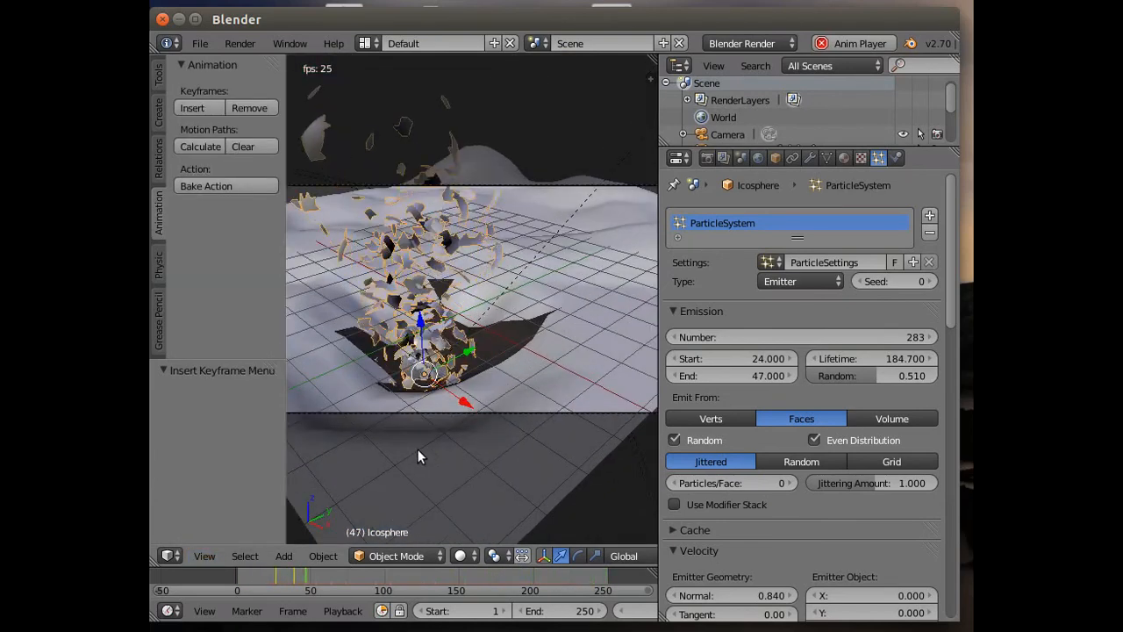
scroll(418, 456, down, 1)
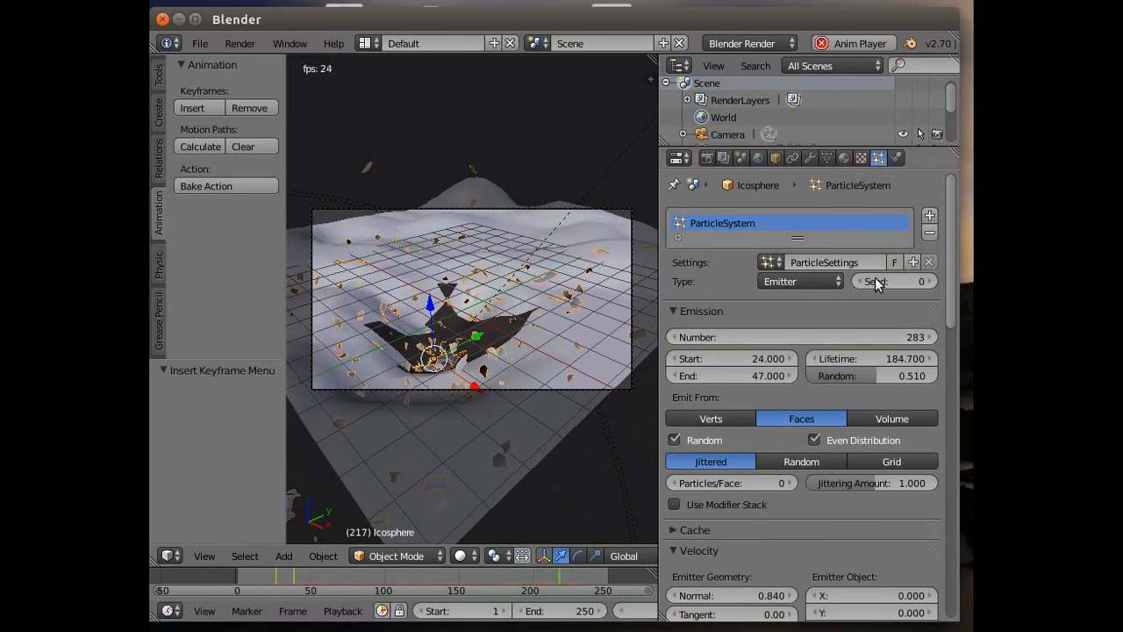
Step: Set the crater plane's collision Stickiness to 0.000 and its particle damping Factor to 1.000
right_click(565, 412)
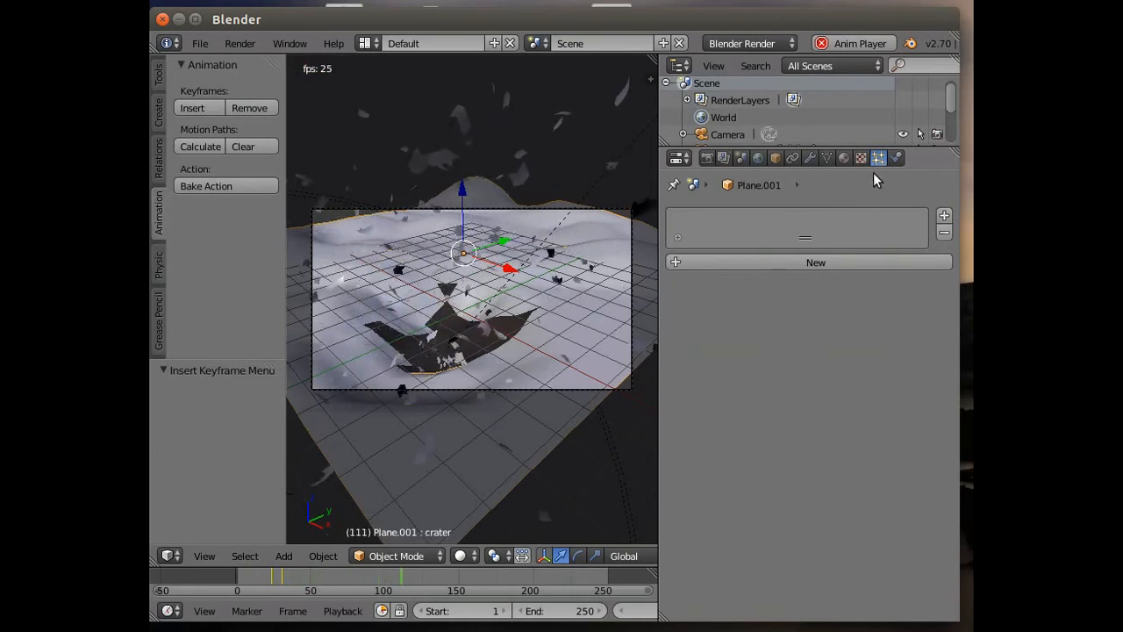
click(896, 158)
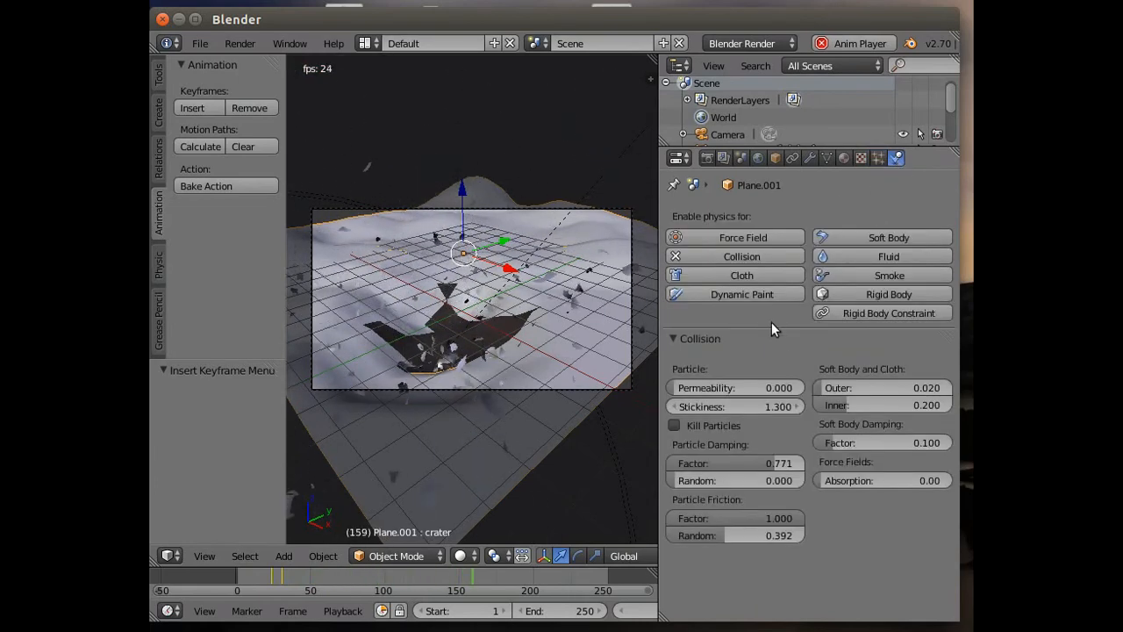
drag(738, 406, 667, 406)
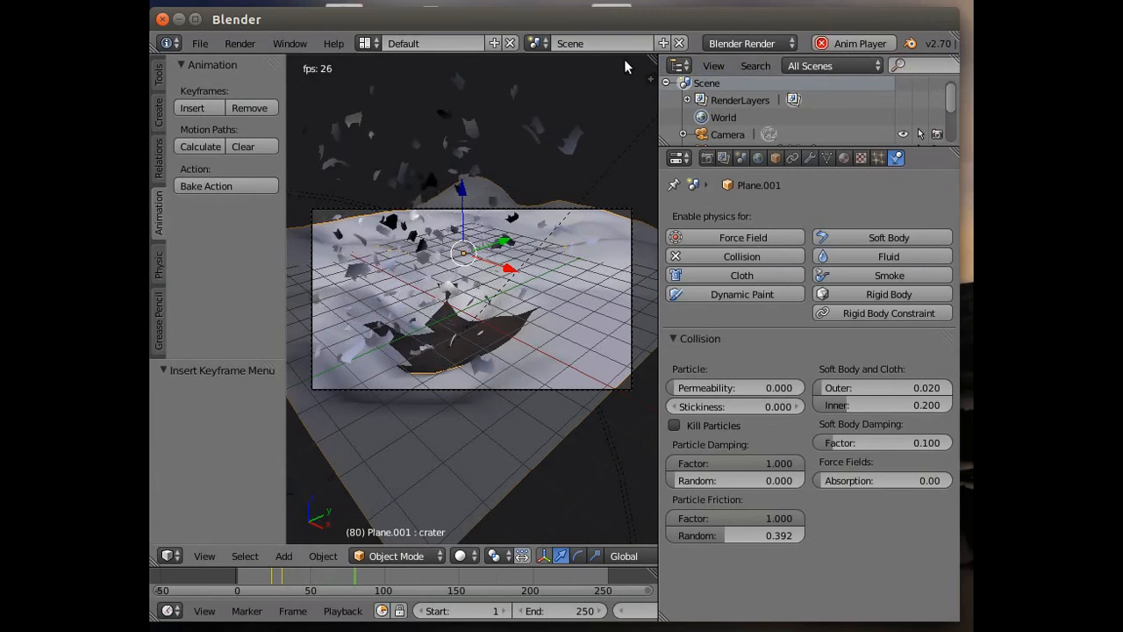
click(796, 1)
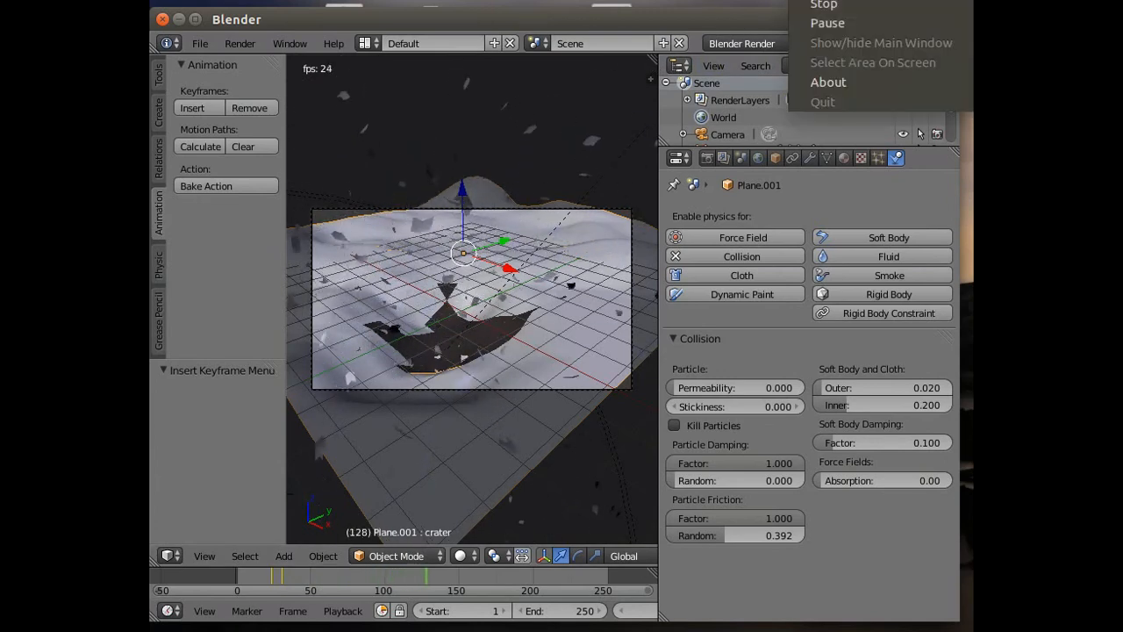
click(816, 23)
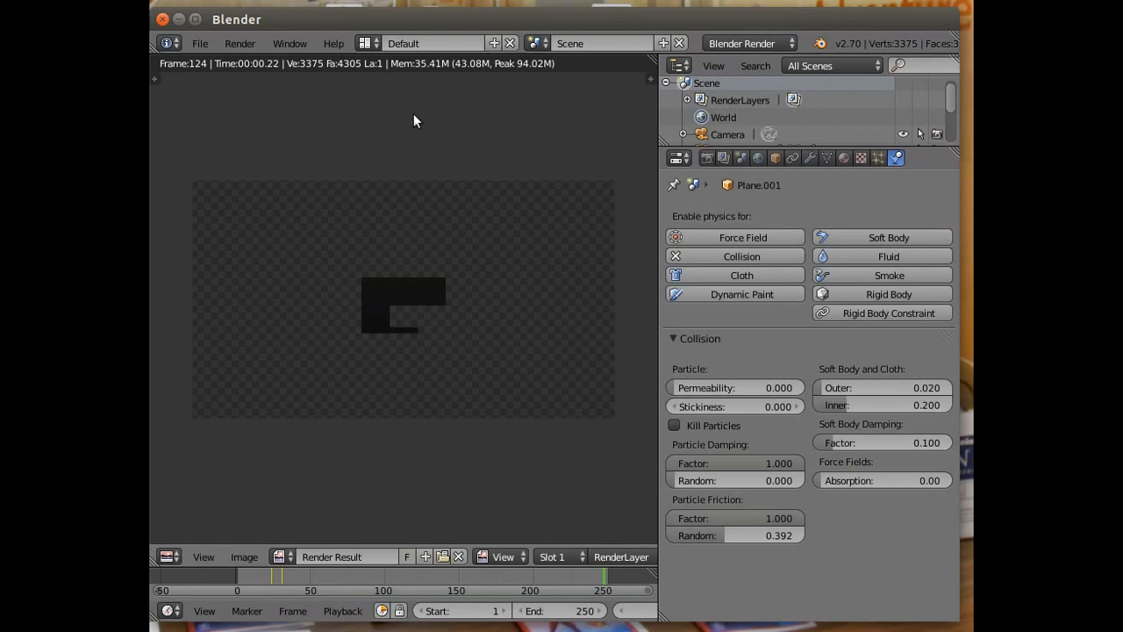
Step: Play the rendered animation and move its playback window up to review the whole explosion over the crater
click(238, 43)
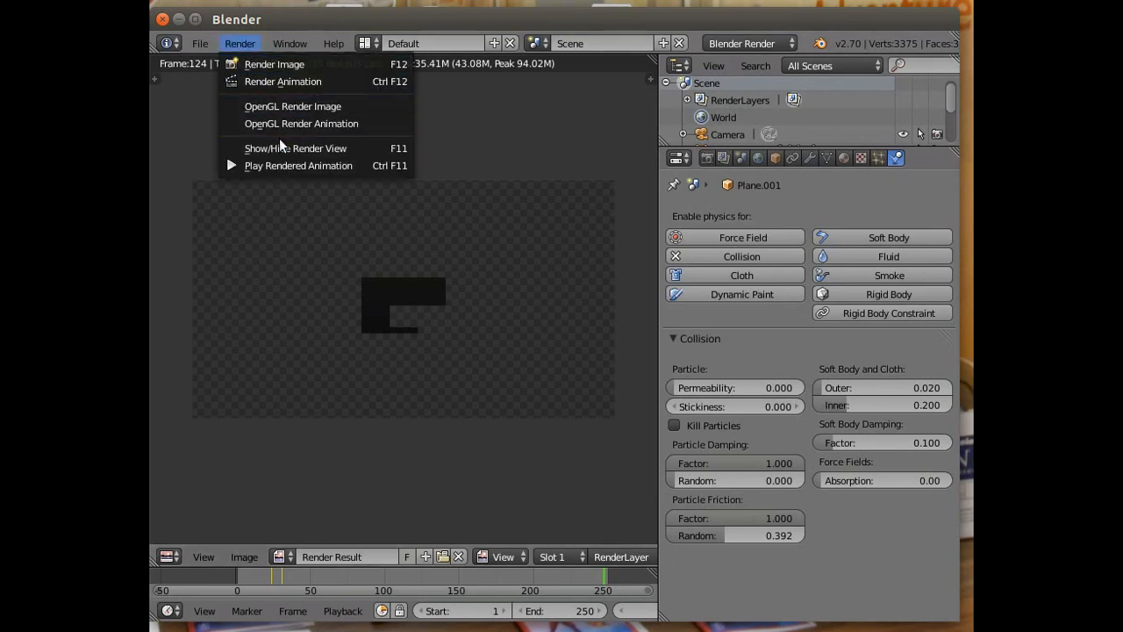
click(289, 164)
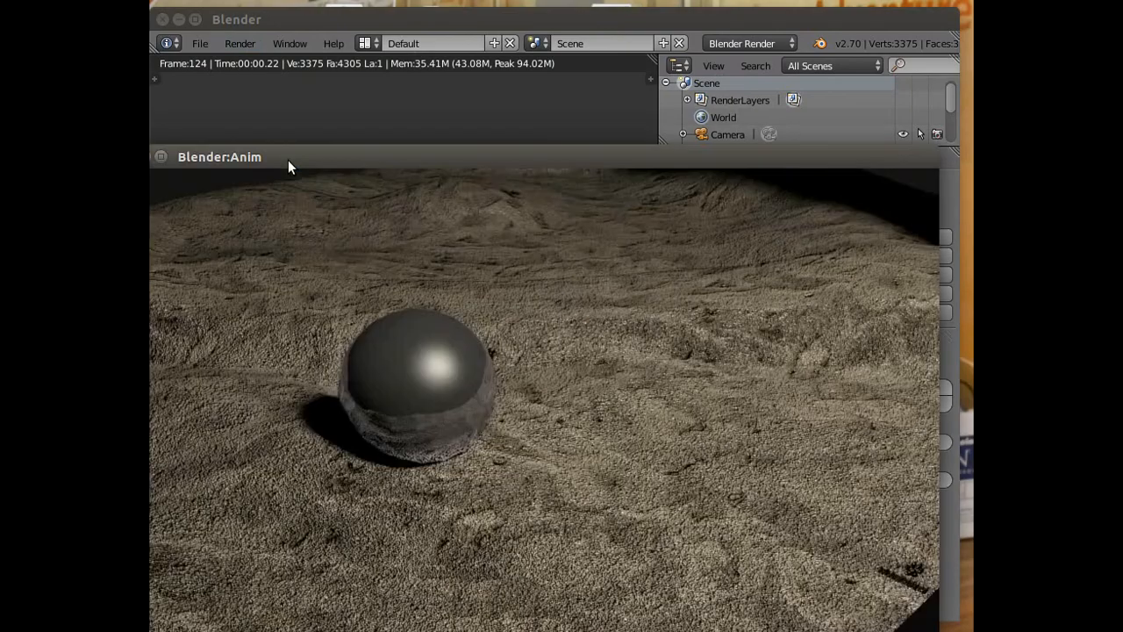
drag(343, 158, 389, 35)
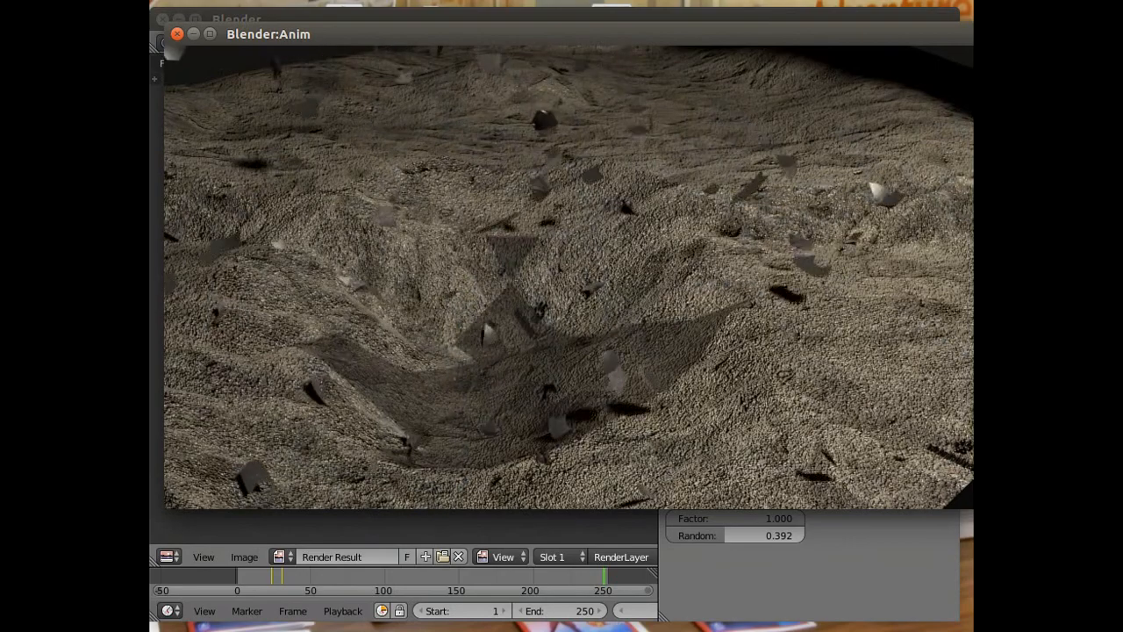
click(801, 1)
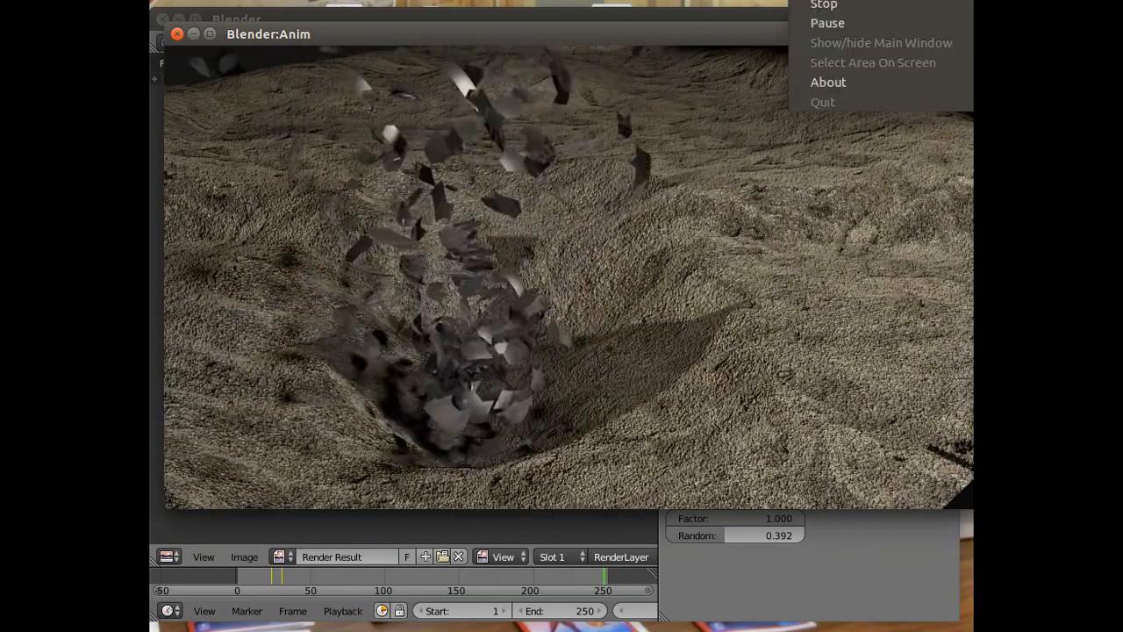